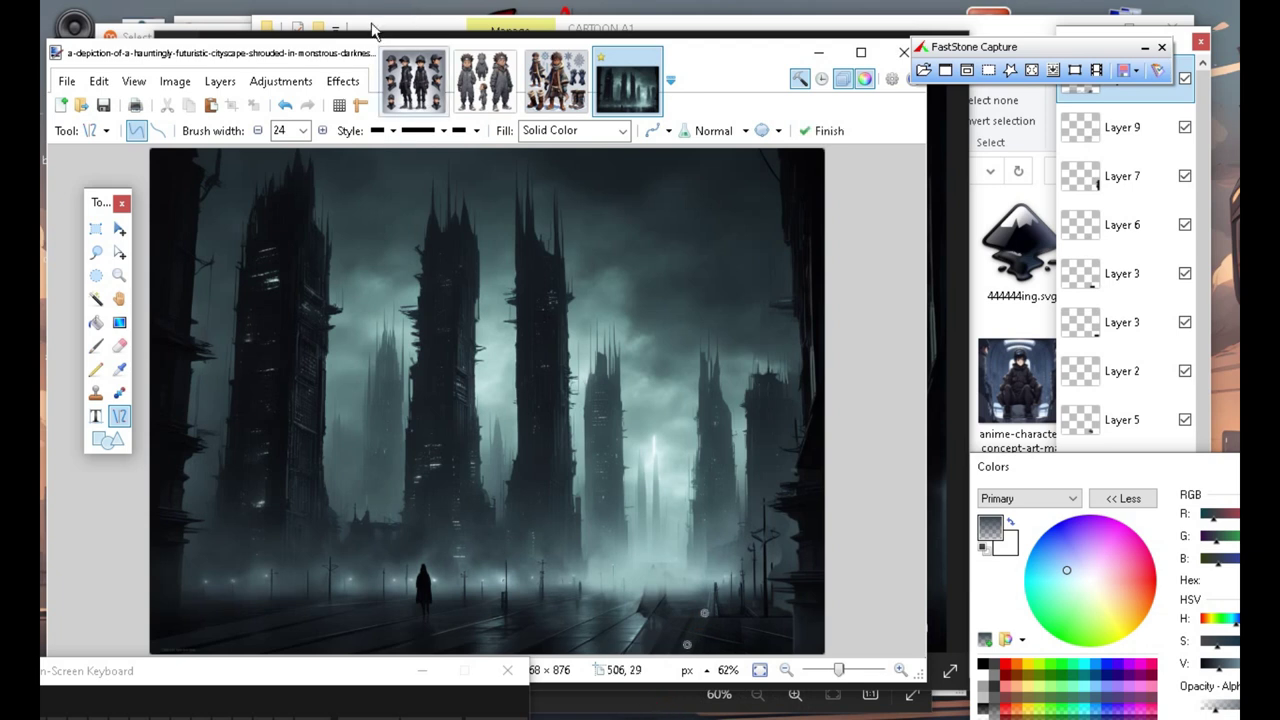
Undo the pending stroke and try straight 24-wide lines across the dark street in the foreground.
click(285, 105)
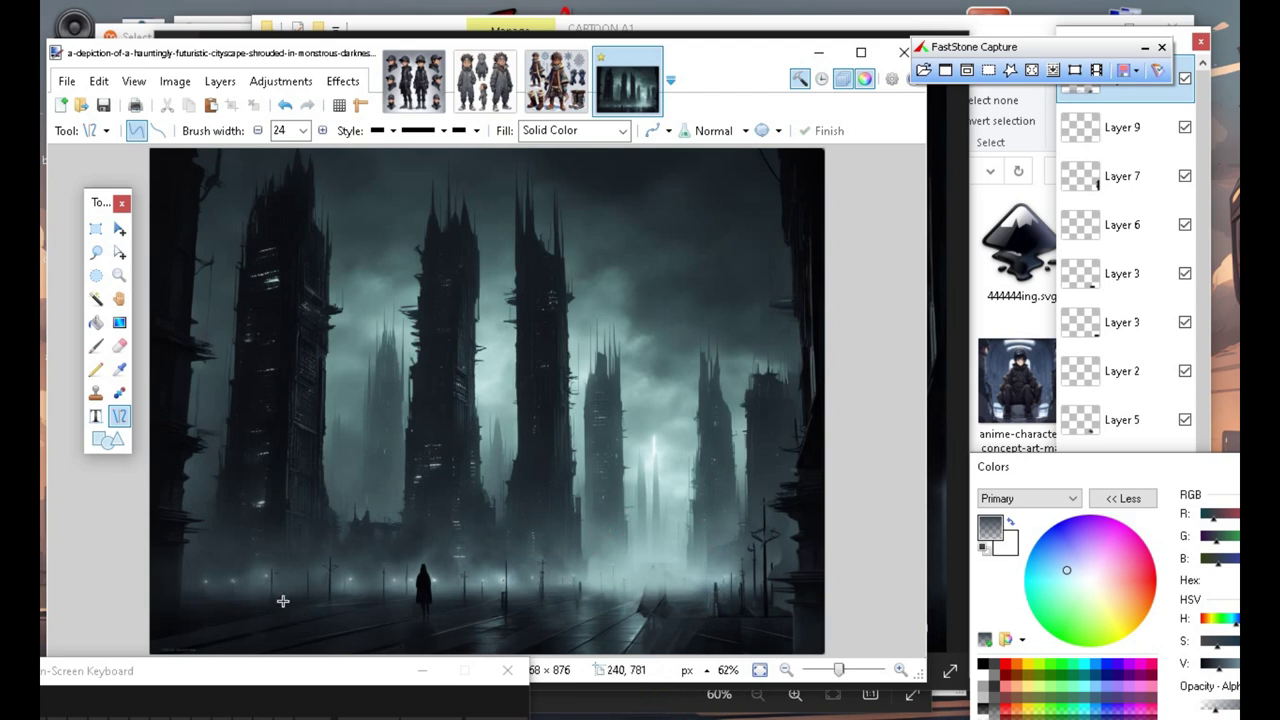
click(175, 627)
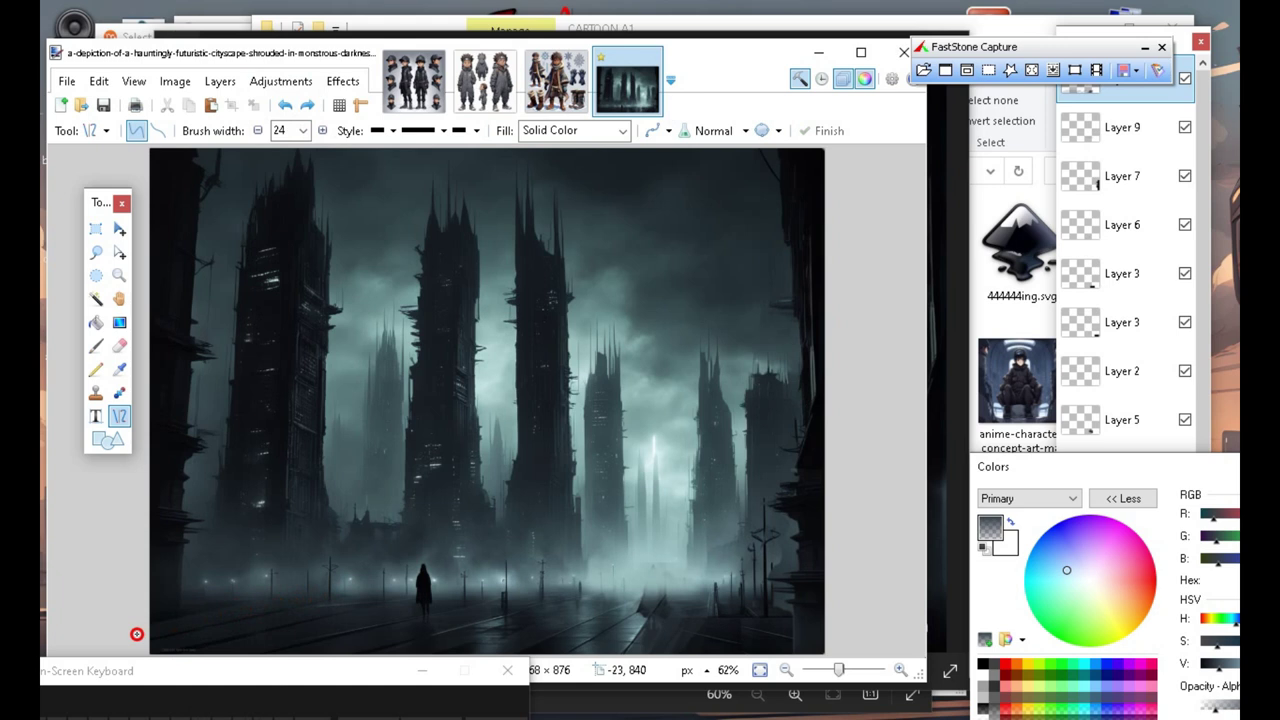
mouse_move(136, 634)
mouse_down()
mouse_move(337, 587)
mouse_move(318, 597)
mouse_up()
click(441, 485)
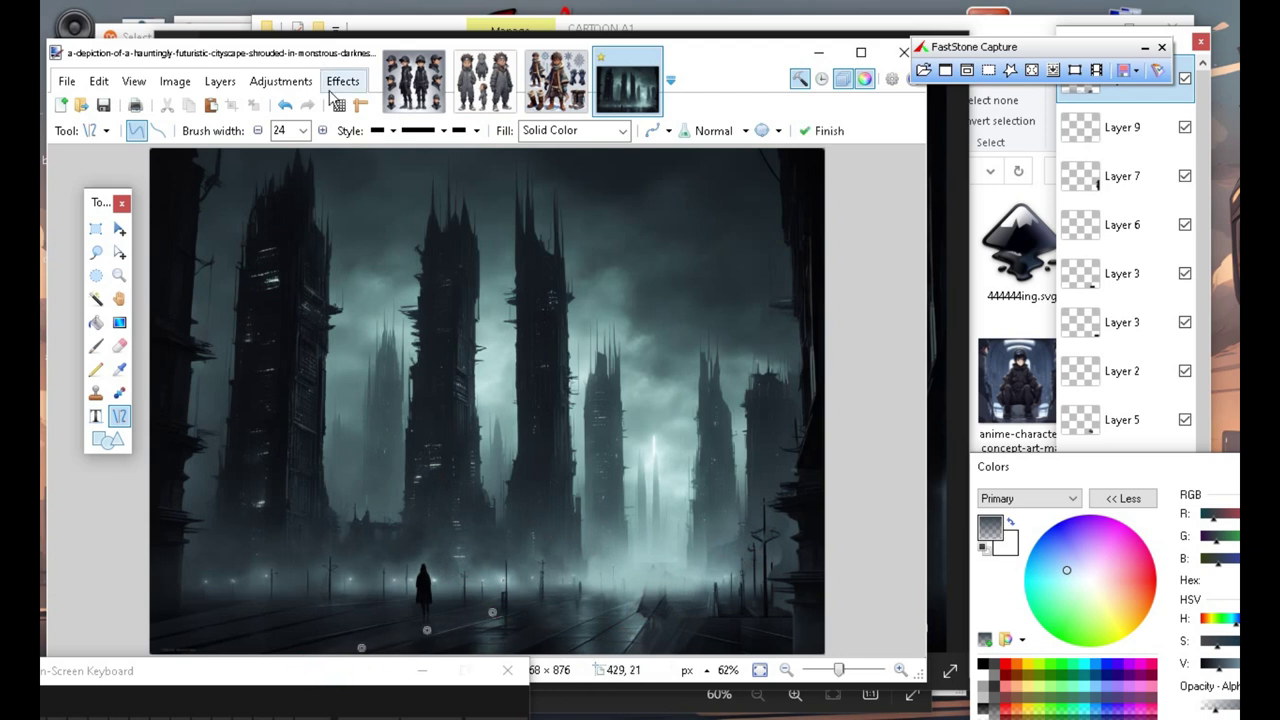
Move the Colors window up onto the main screen area so all its colour and opacity controls are accessible.
click(1100, 448)
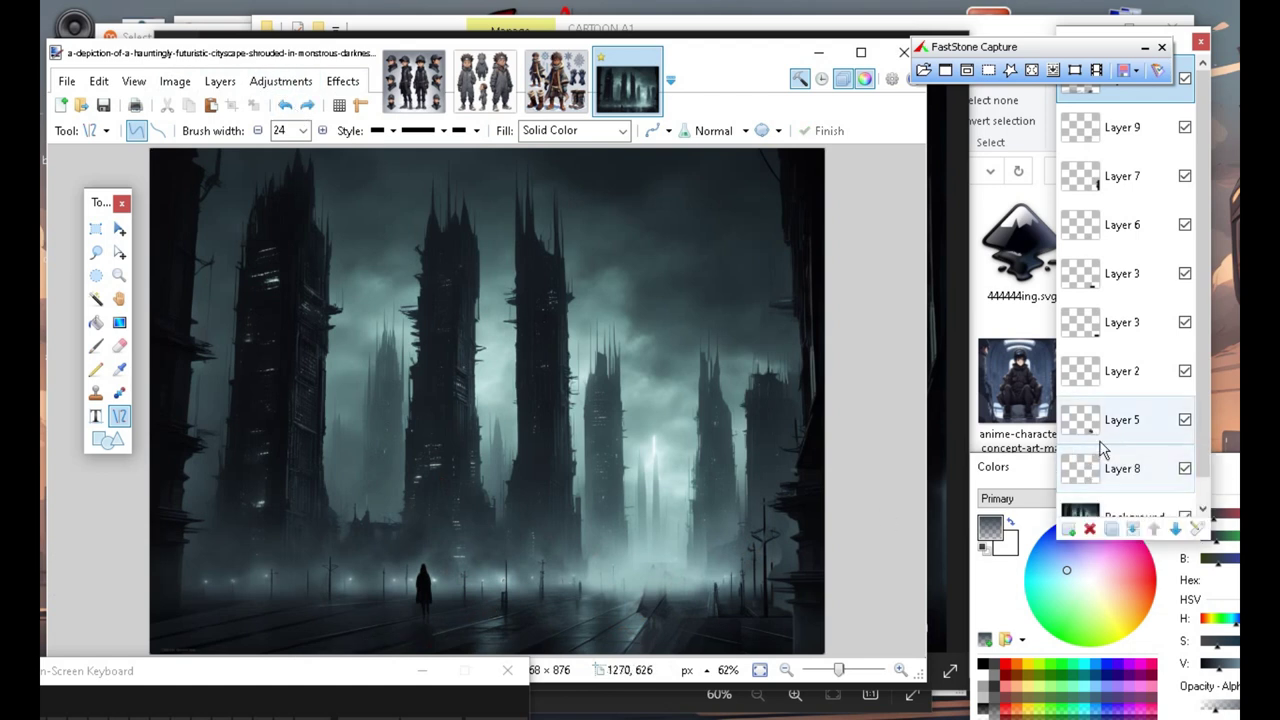
click(1005, 468)
drag(1005, 468, 908, 357)
click(1109, 562)
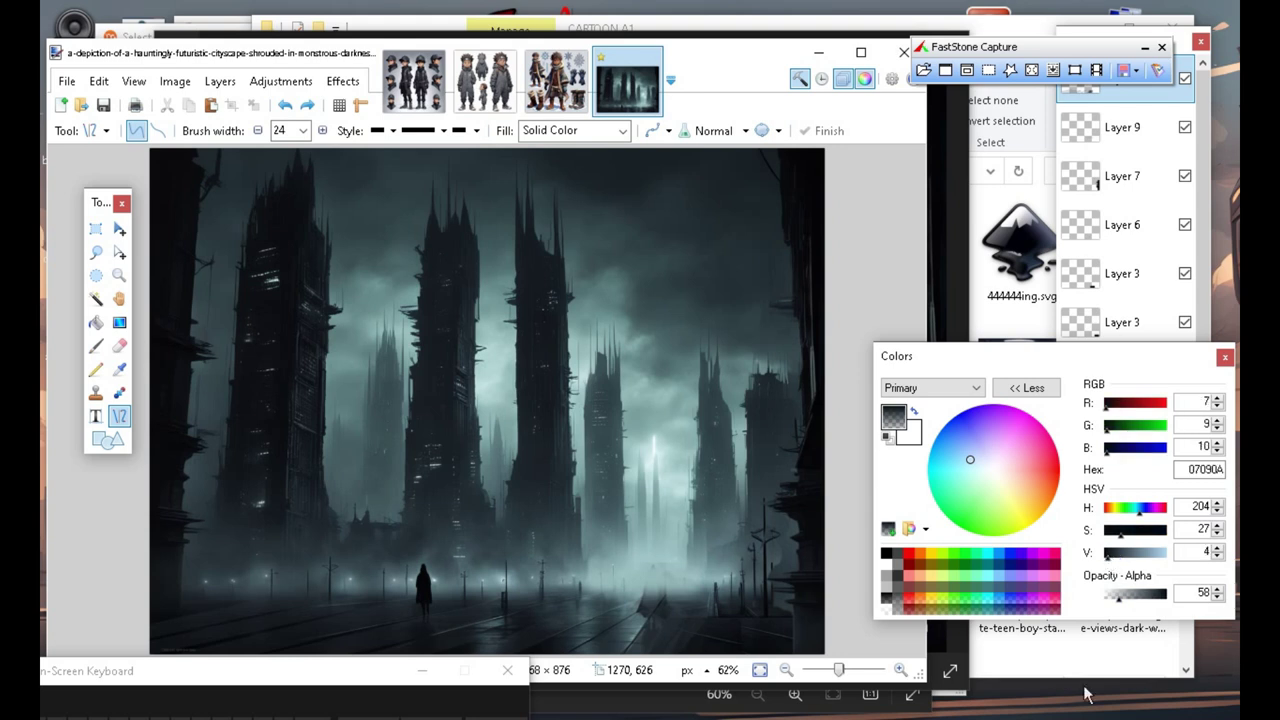
Reduce the line brush width to 3, undoing the vertical test line drawn in the sky between the left towers.
click(256, 131)
click(256, 131)
click(256, 131)
click(256, 131)
click(256, 131)
click(256, 131)
click(256, 131)
click(256, 131)
click(256, 131)
click(256, 131)
click(256, 131)
click(256, 131)
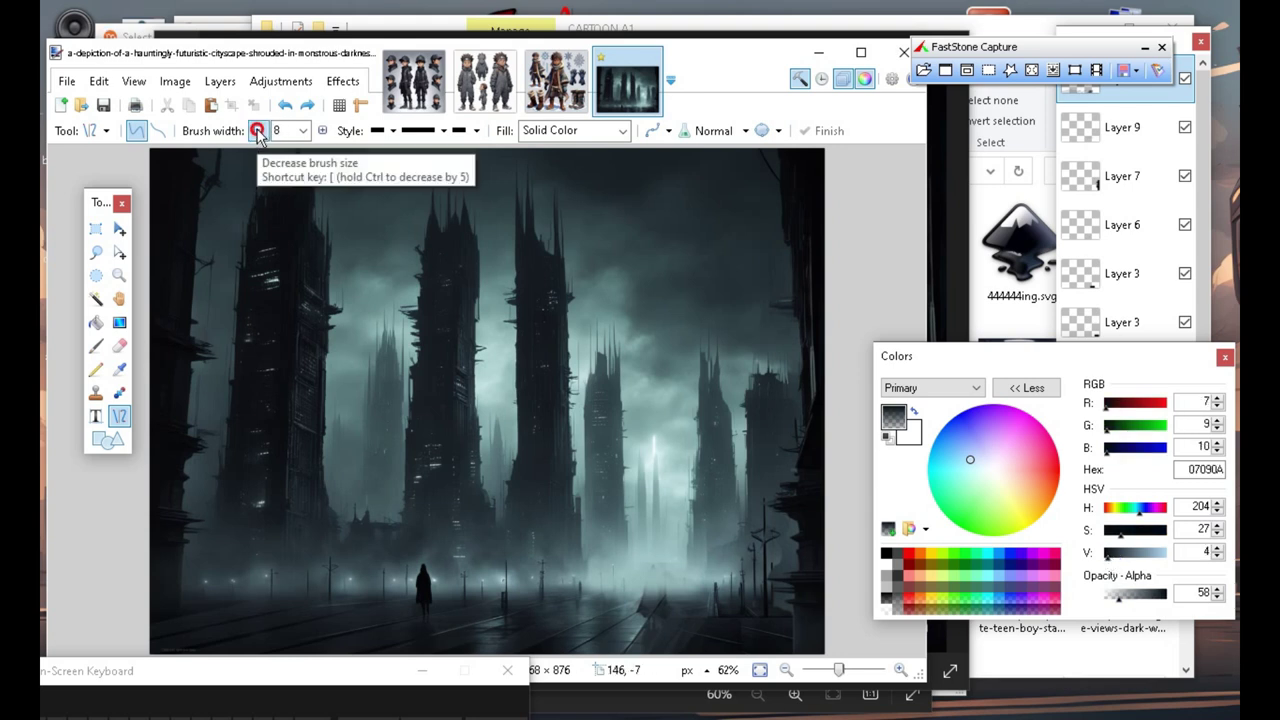
click(256, 131)
click(256, 131)
click(256, 131)
drag(376, 213, 381, 350)
click(285, 105)
click(259, 131)
click(259, 131)
click(259, 131)
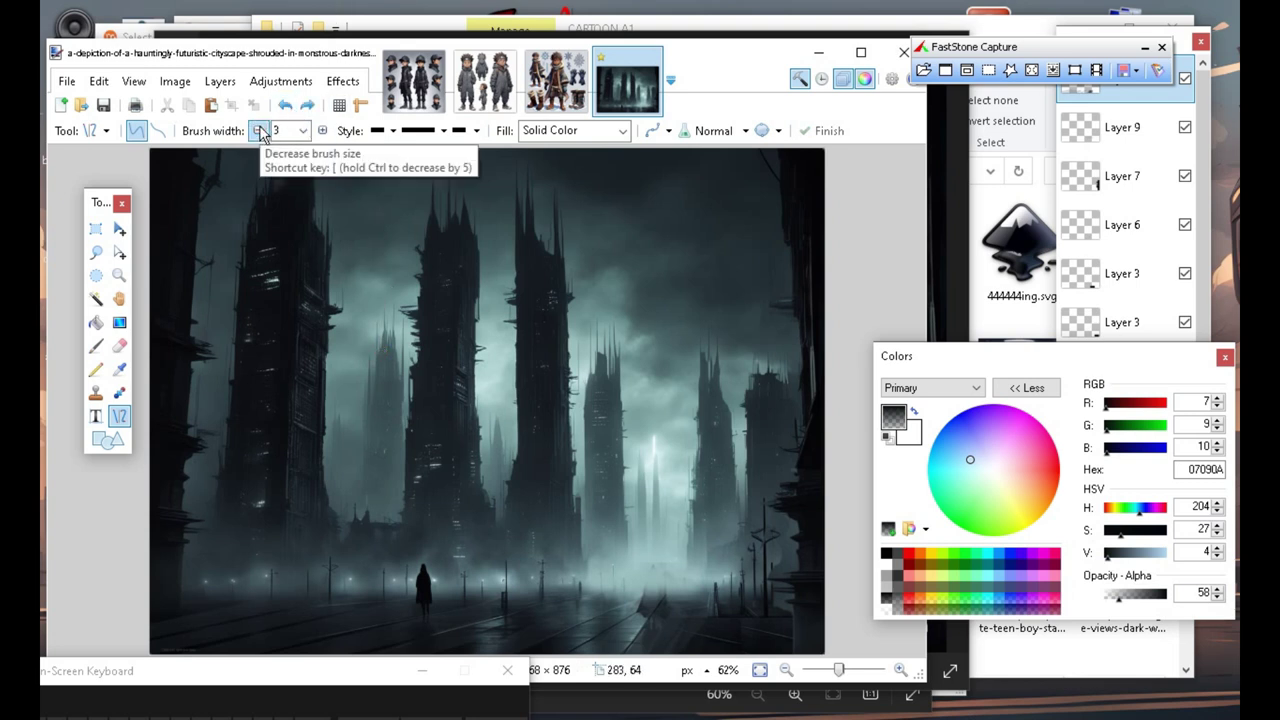
Try a 3-wide vertical line in the sky above the distant tower between the left towers.
drag(370, 177, 373, 356)
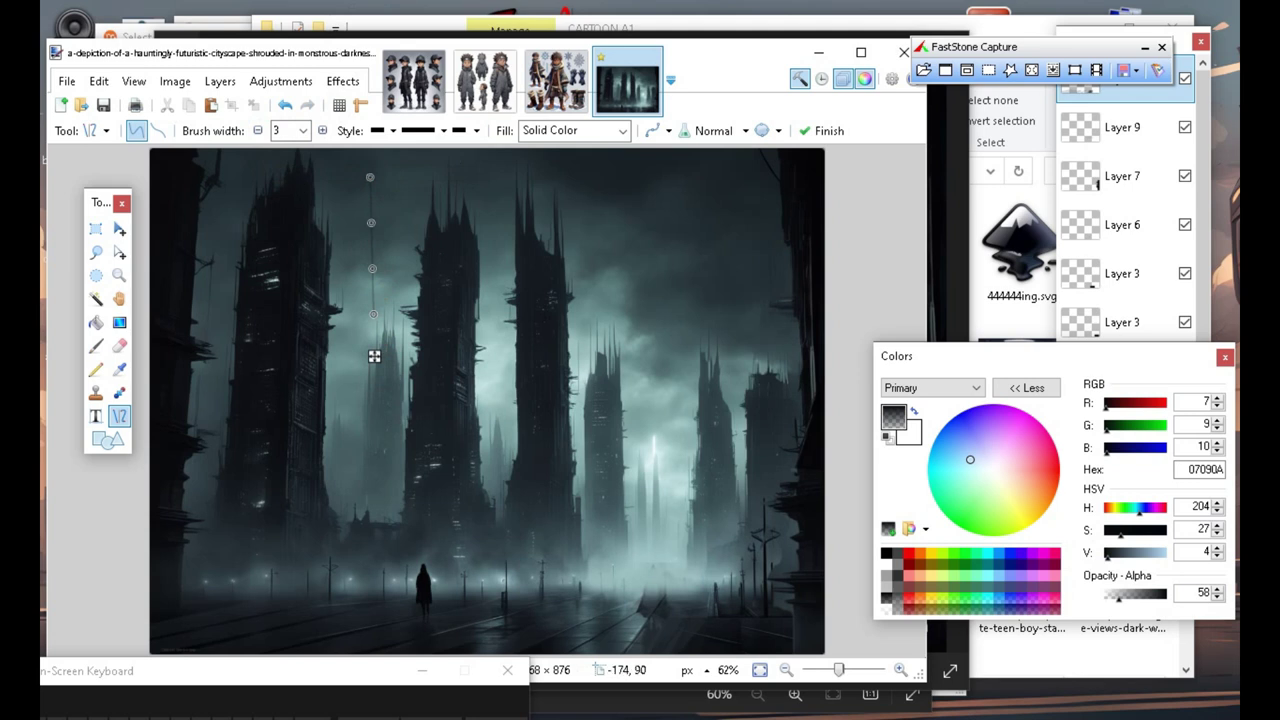
click(287, 105)
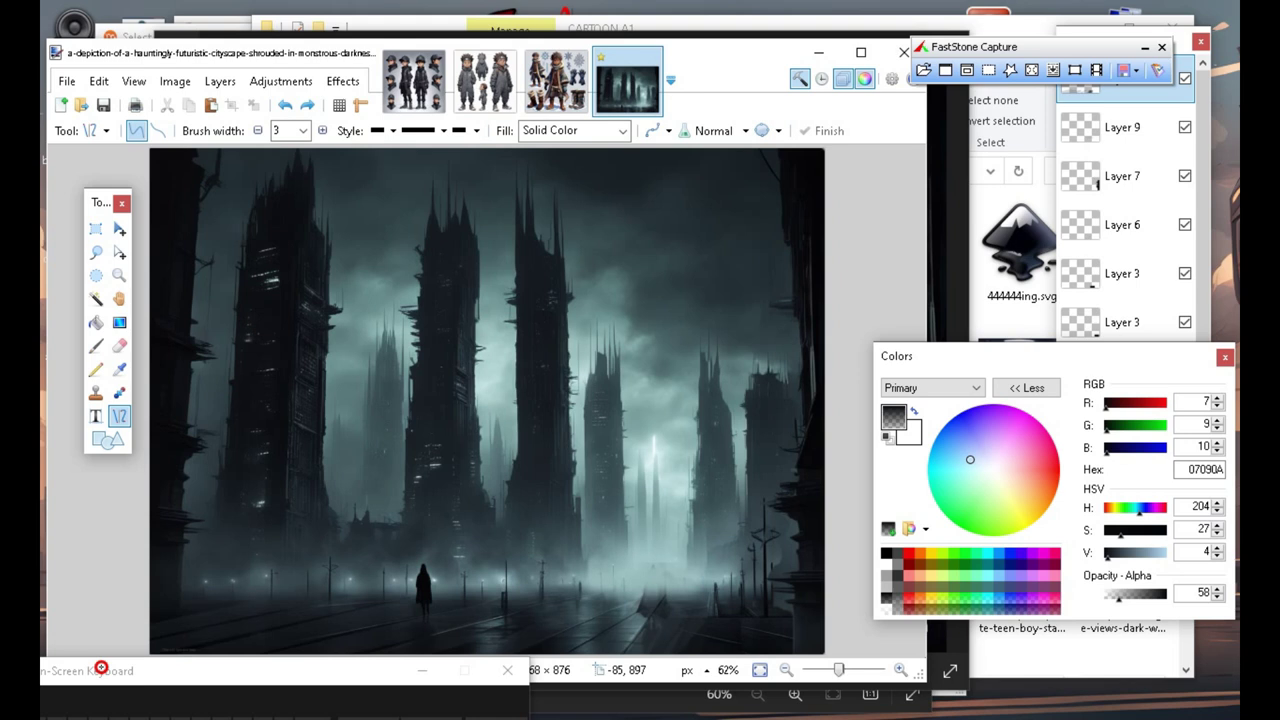
mouse_move(100, 667)
mouse_down()
mouse_move(96, 596)
mouse_move(122, 593)
mouse_up()
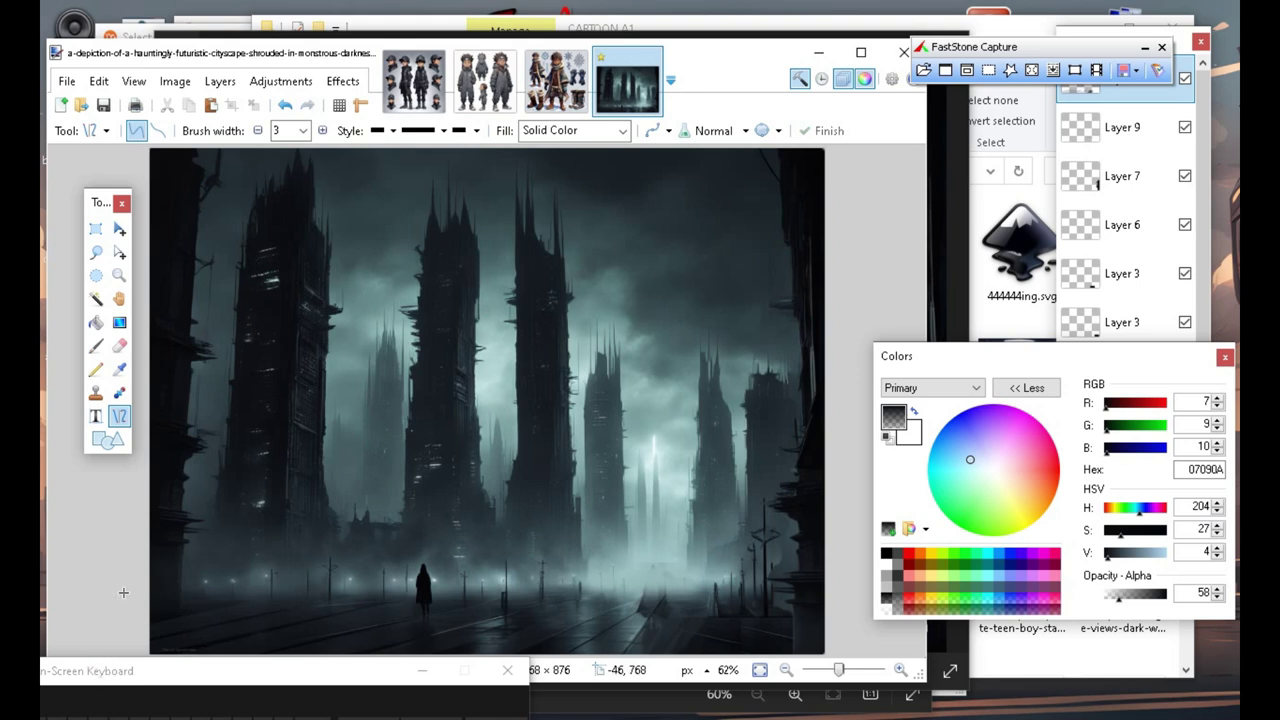
Draw a long horizontal line across the foreground street with brush width 2 and set the opacity to 124.
click(258, 130)
drag(99, 638, 417, 638)
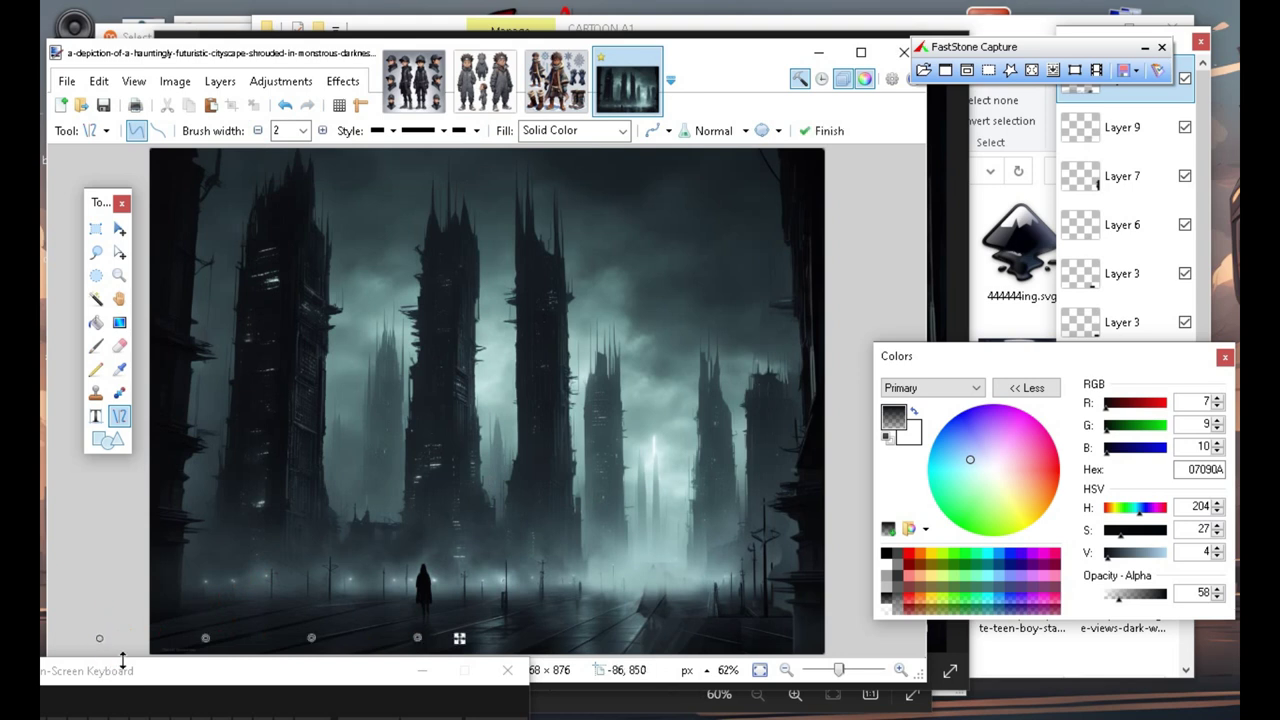
click(1129, 598)
drag(1129, 598, 1134, 598)
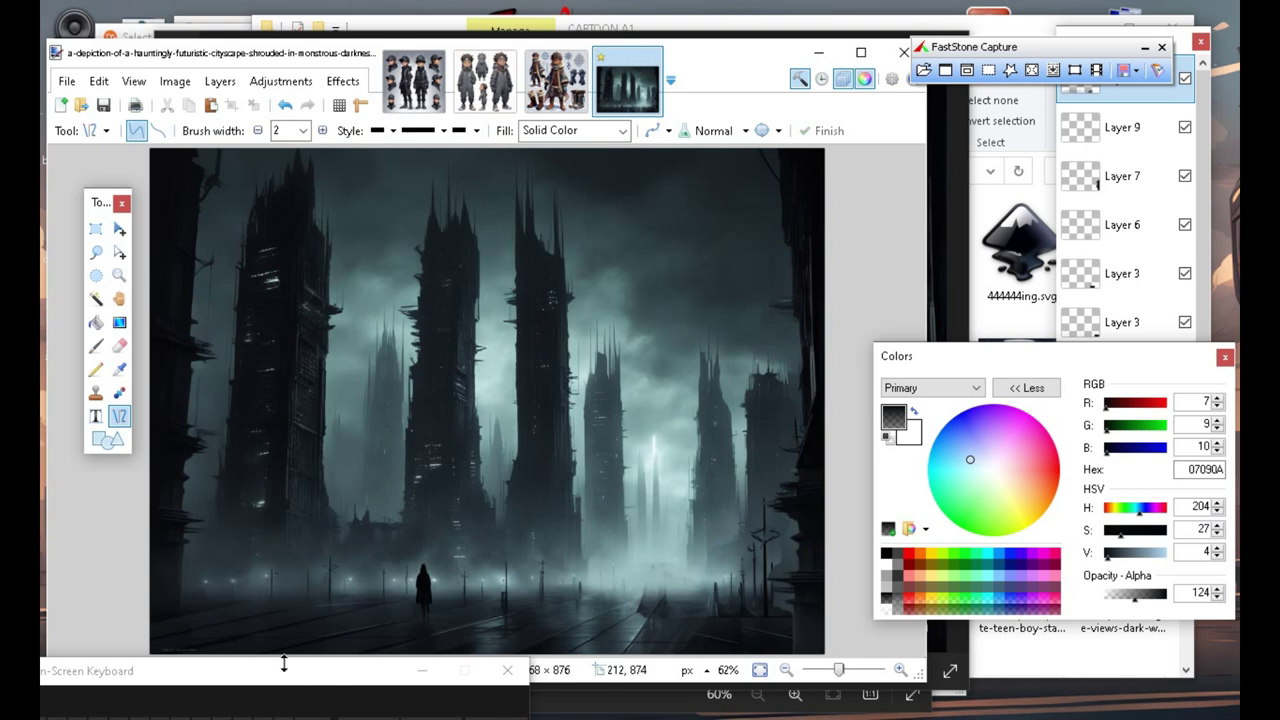
Draw a thin horizontal line along the street from the left lamp posts to the standing figure.
click(333, 620)
drag(267, 596, 422, 596)
drag(422, 596, 423, 591)
Draw a thin vertical pole at the base of the slim tower on the right side of the city.
drag(716, 592, 714, 508)
drag(714, 508, 714, 508)
key(Return)
Draw a vertical pole just right of the third large tower and add a short crossarm near its top.
drag(580, 590, 580, 543)
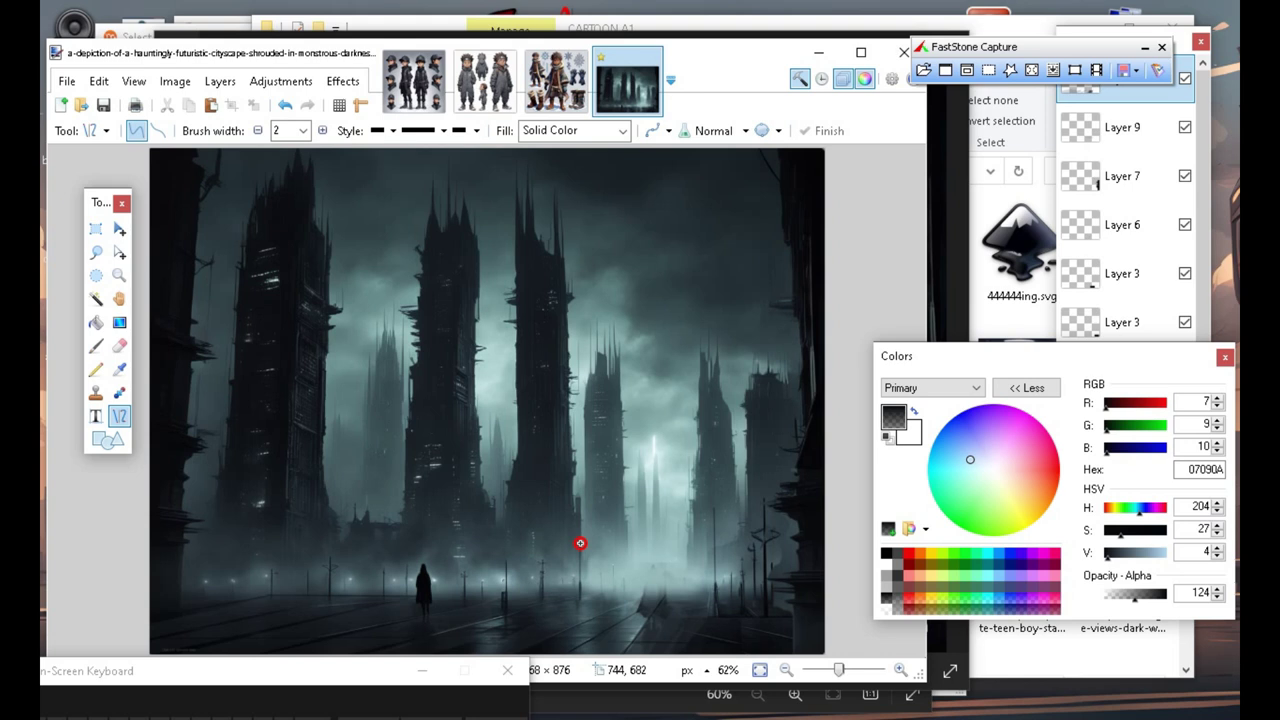
drag(580, 543, 580, 640)
drag(576, 554, 623, 551)
Draw a pole with slanted crossarms beside the shorter central tower, trying brush width 1 and returning to 2.
click(258, 131)
drag(622, 605, 624, 541)
drag(624, 541, 624, 541)
click(322, 131)
drag(625, 544, 618, 550)
key(Return)
mouse_move(625, 555)
mouse_down()
mouse_move(617, 564)
mouse_move(508, 533)
mouse_up()
Draw a taller vertical pole on the misty street directly below the bright light.
click(663, 564)
drag(663, 564, 663, 528)
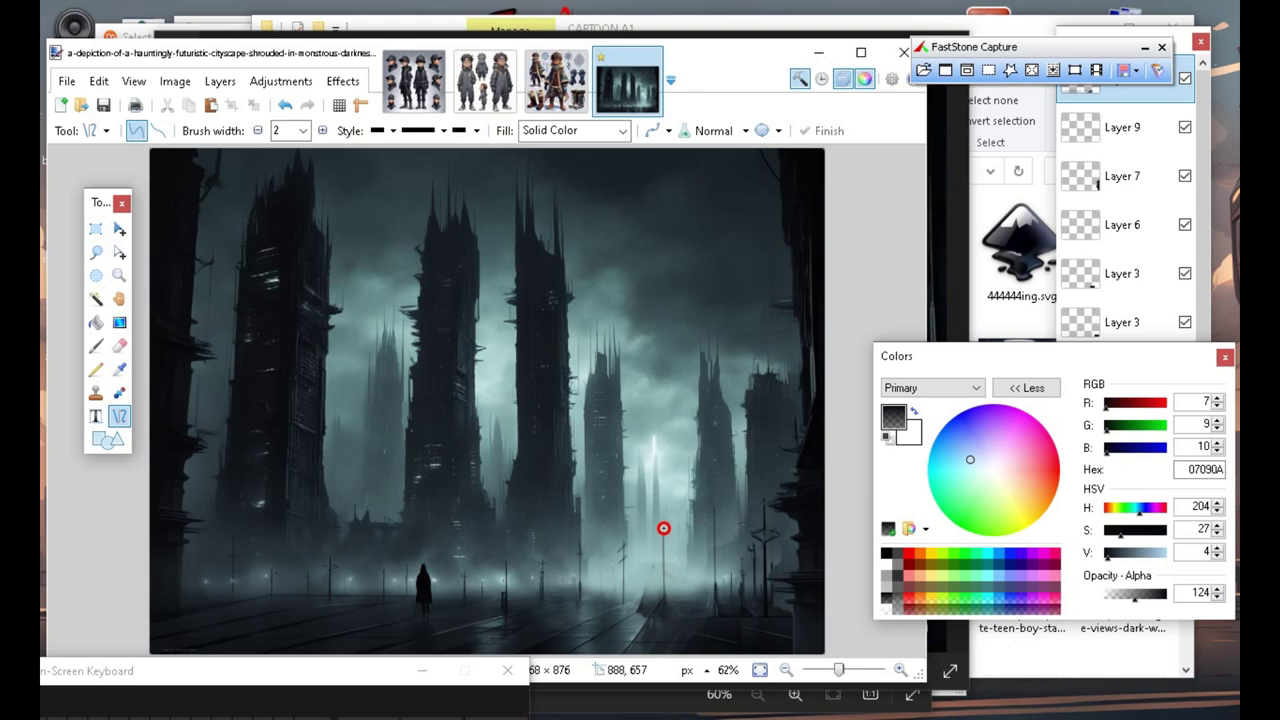
drag(663, 528, 663, 528)
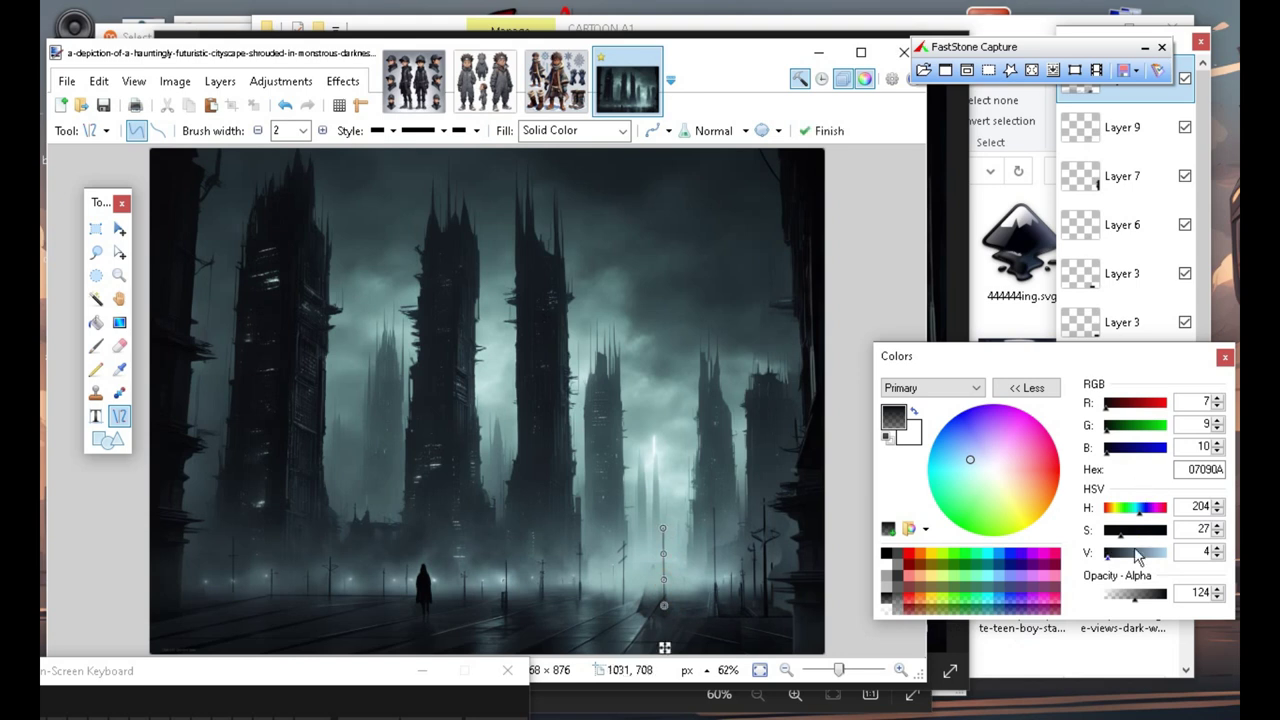
Set the line colour to black (000000) with opacity 151 and draw a short ground line beneath the pole below the light.
click(1217, 556)
click(1217, 556)
click(1141, 596)
click(716, 536)
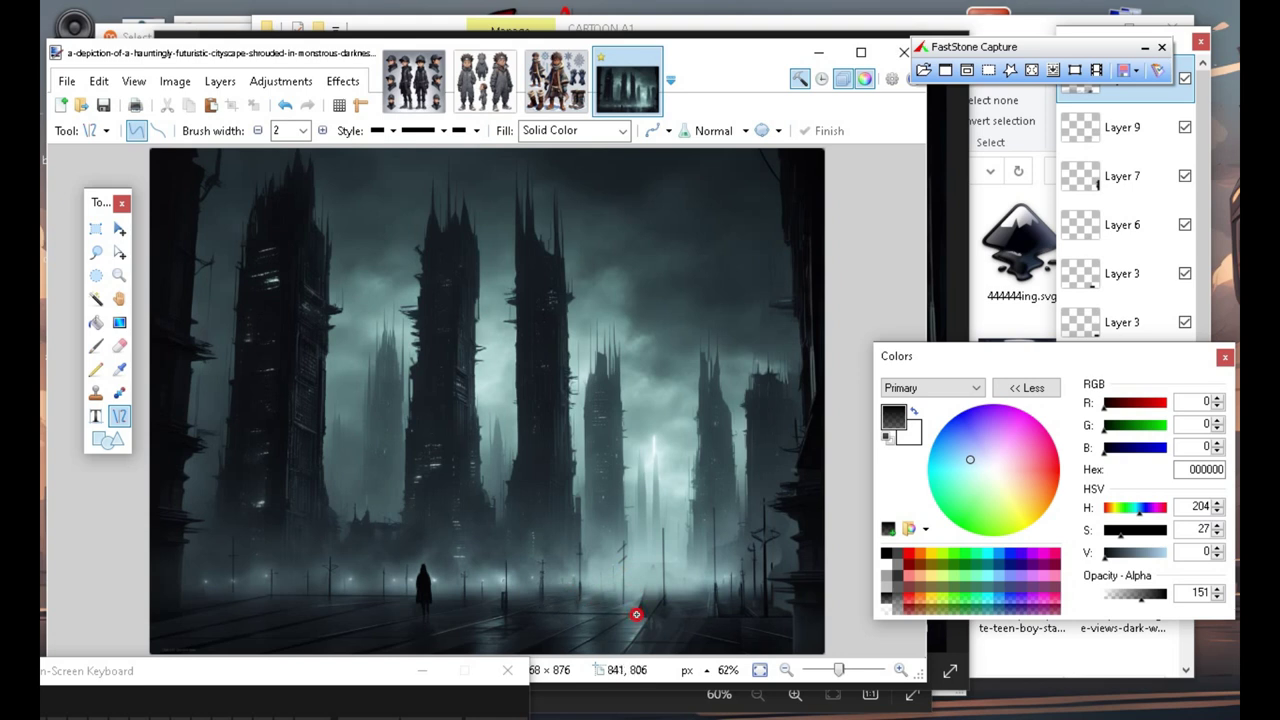
drag(632, 614, 674, 614)
Set the brush width to 1 and add fine detail lines to the small distant poles right of the figure.
click(258, 130)
click(285, 505)
click(579, 567)
click(510, 573)
drag(508, 572, 549, 572)
click(506, 572)
Add a thin crossarm near the top of the tall pole below the bright light.
click(653, 552)
drag(653, 553, 657, 551)
drag(653, 552, 654, 553)
Raise the line opacity to 217 and draw a diagonal brace from the tall pole's crossarm down to its mast.
click(1156, 596)
drag(1158, 600, 1156, 600)
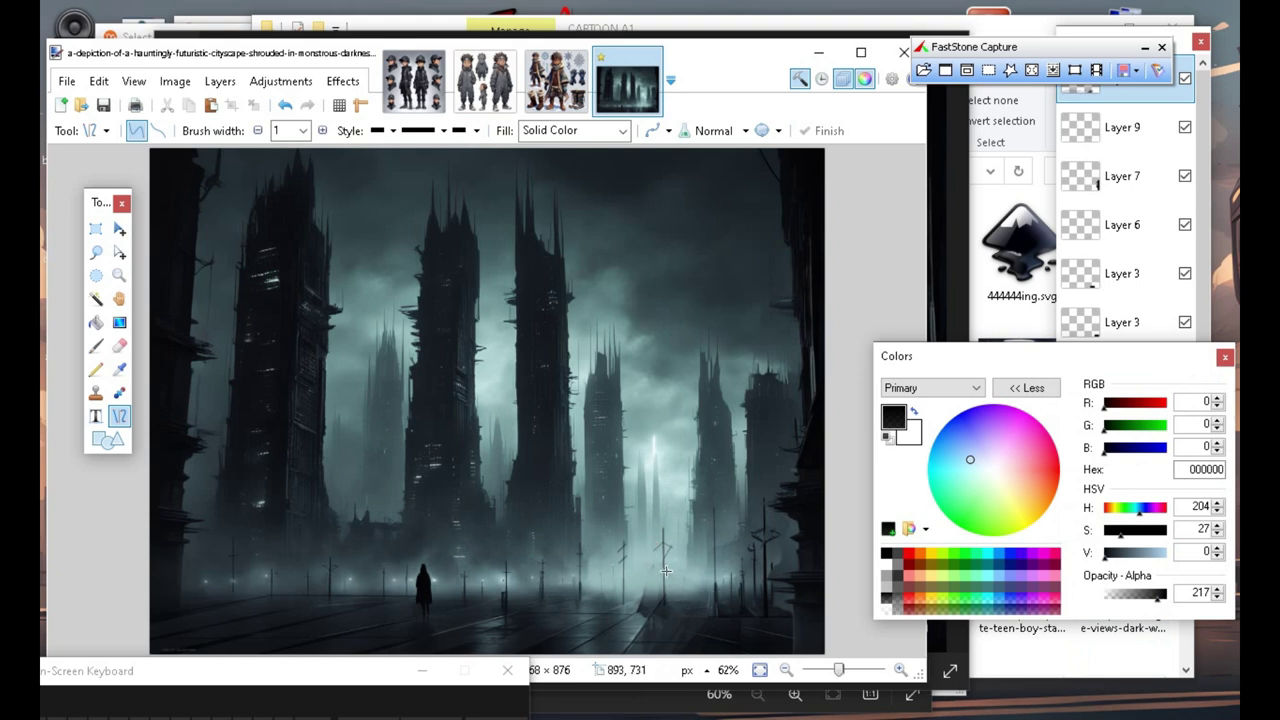
drag(656, 548, 664, 562)
Raise the opacity to 248 and draw darker crossarm, brace and mast strokes on the tall pole below the light.
drag(1157, 597, 1165, 597)
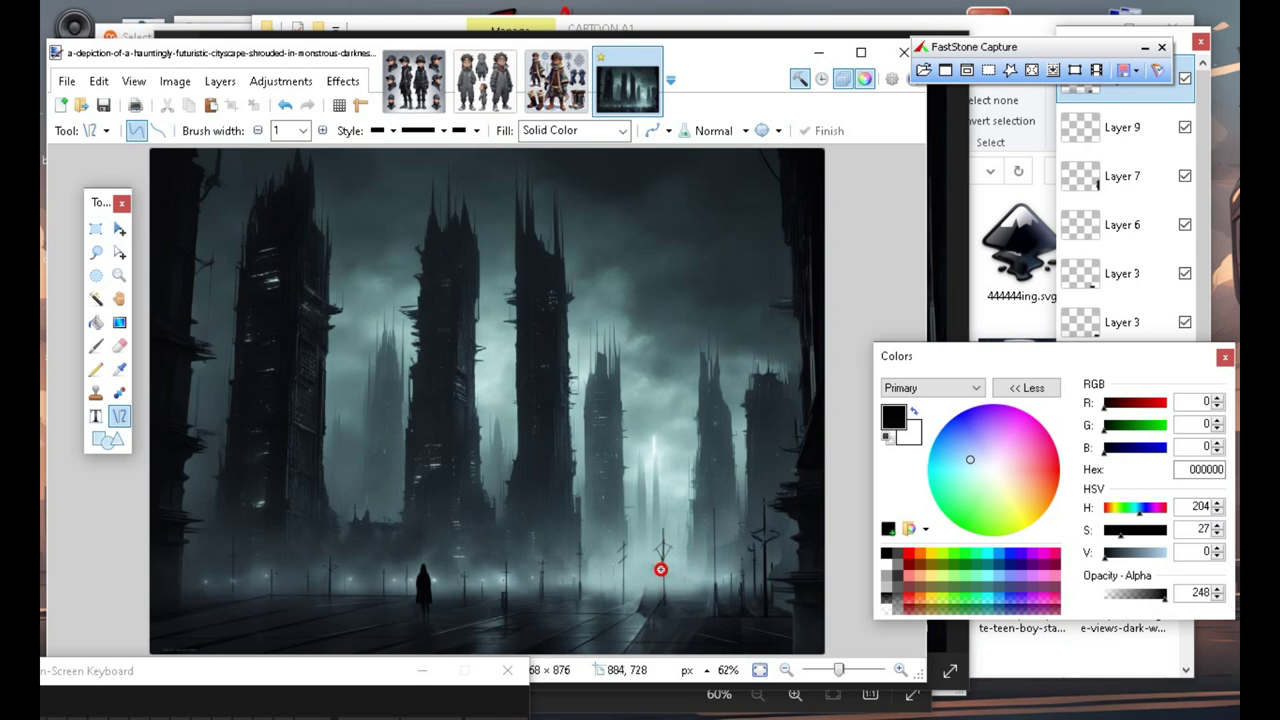
drag(662, 569, 661, 573)
key(Return)
drag(663, 544, 677, 543)
drag(662, 562, 663, 600)
drag(656, 549, 663, 538)
Darken the stem and crossarm of the pole beside the central tower and touch up the tall pole's crossarm.
drag(620, 547, 523, 526)
drag(622, 607, 622, 553)
click(655, 549)
click(662, 547)
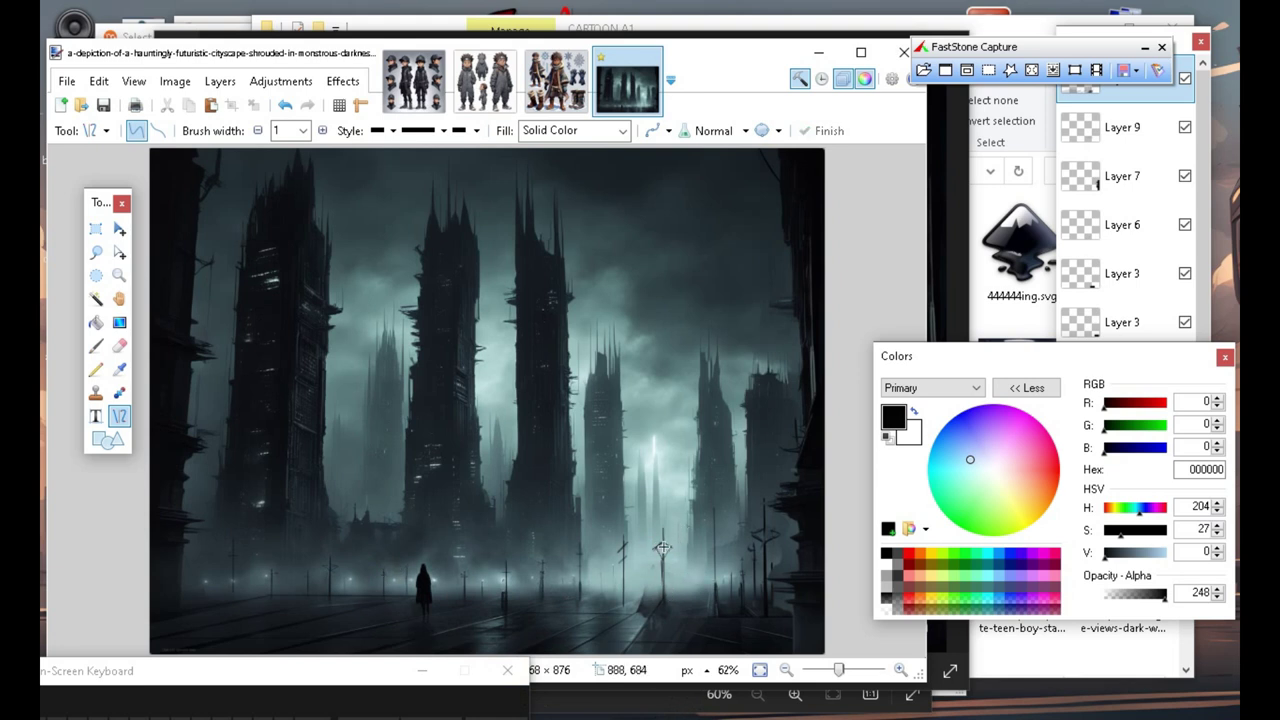
Retrace the tall pole's mast from its tip down to the street to make it darker.
click(661, 525)
drag(661, 525, 663, 521)
drag(662, 521, 663, 600)
Set the brush width to 2, draw a short vertical stroke at the lower right edge, and thicken the small pole right of the figure.
drag(792, 679, 792, 679)
click(323, 132)
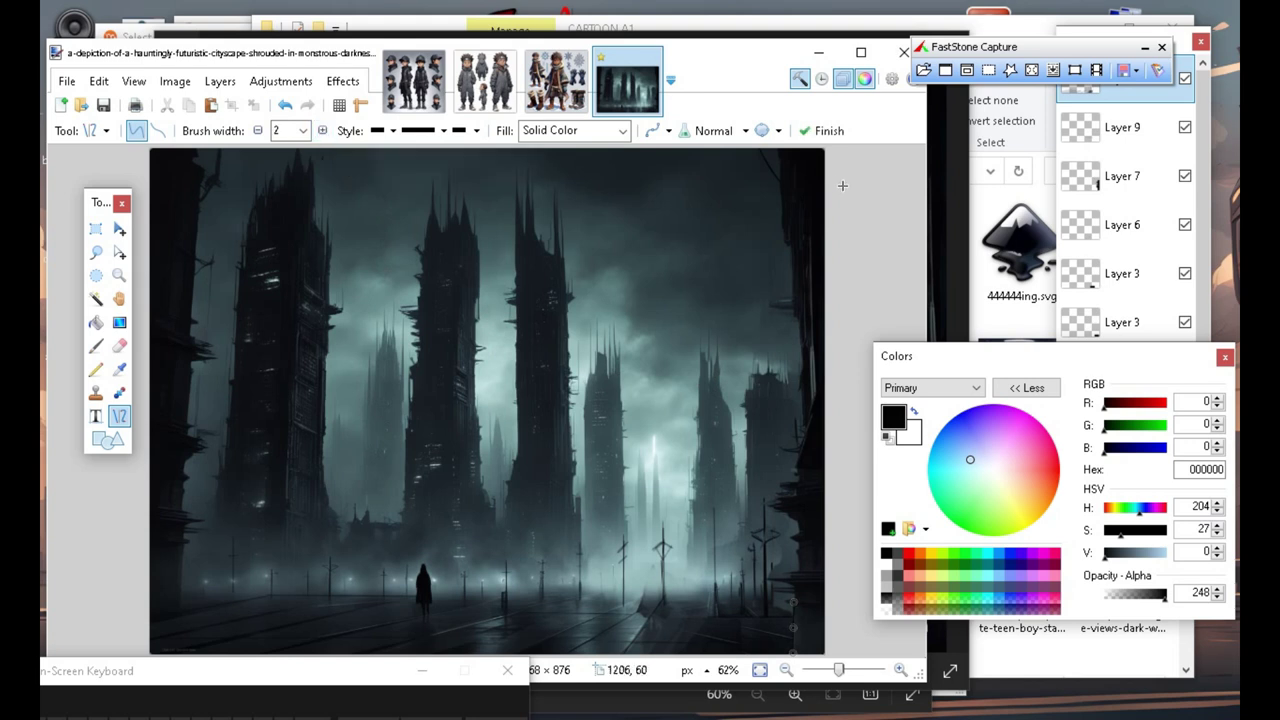
click(860, 245)
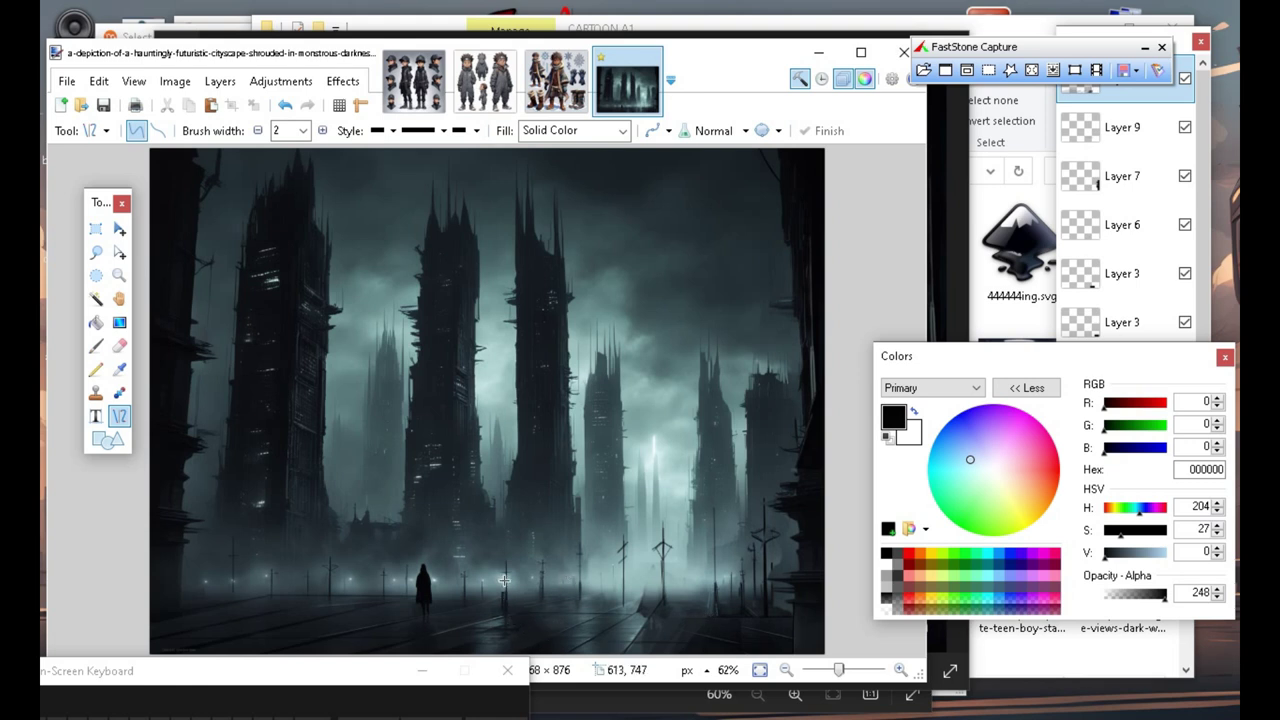
click(549, 252)
Add a slanted support leg to the tall pole and darken the pole right of the third large tower.
drag(661, 555, 658, 607)
drag(660, 607, 660, 607)
drag(580, 546, 580, 590)
key(Return)
Try a horizontal ground line to the right of the standing figure, undo it, and reduce the brush width to 1.
drag(434, 593, 466, 593)
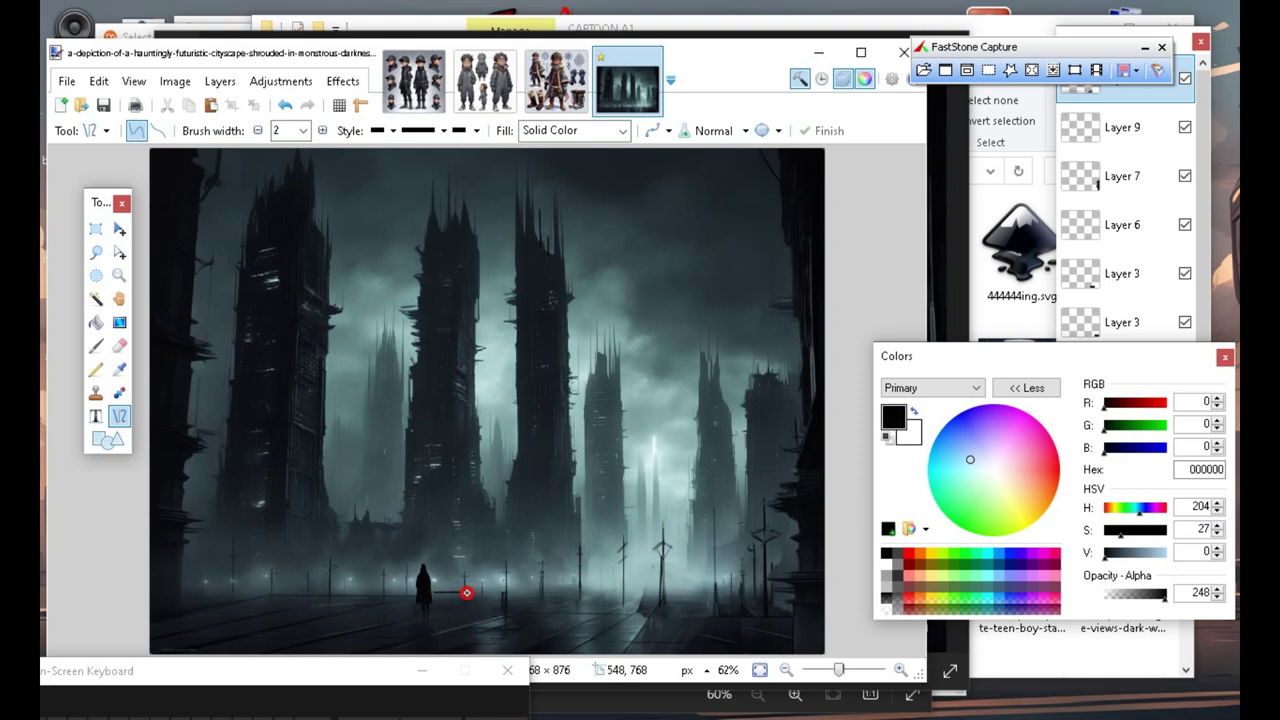
mouse_move(464, 593)
mouse_down()
mouse_move(423, 580)
mouse_move(465, 599)
mouse_up()
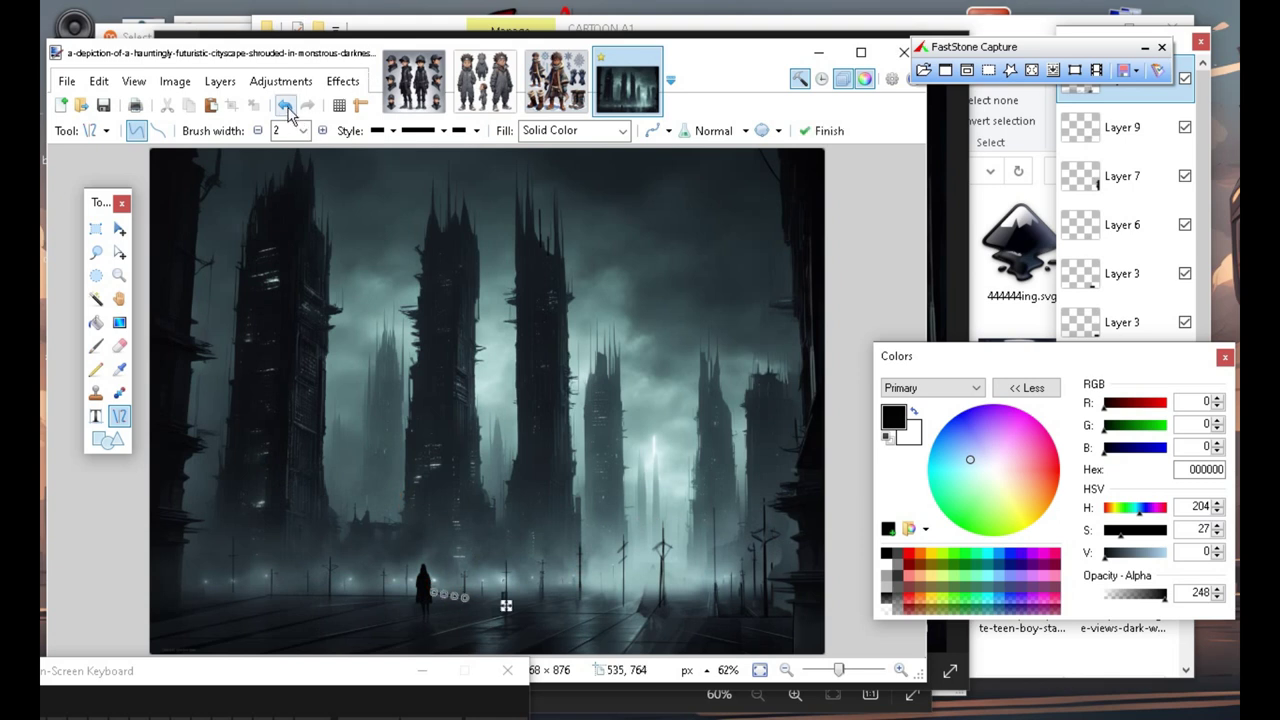
click(259, 131)
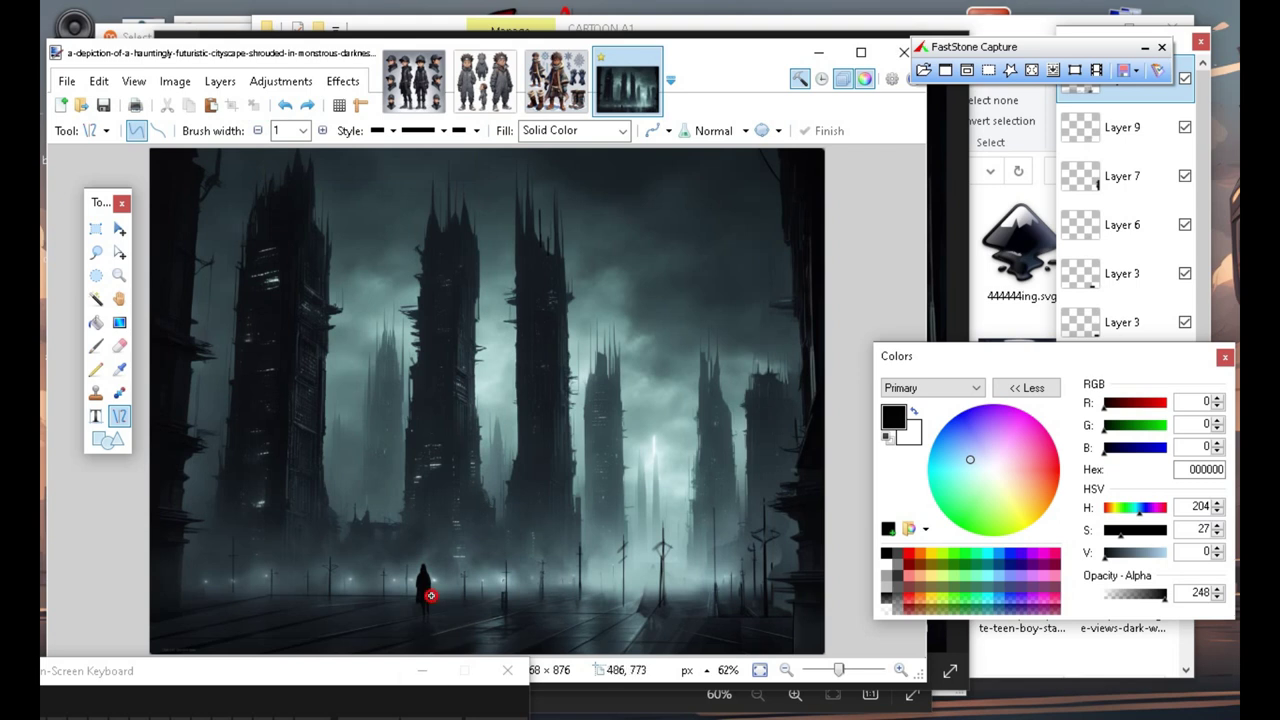
Try 1-wide ground lines between the figure and the tall pole, undo the last one, and set the opacity to 140.
click(469, 595)
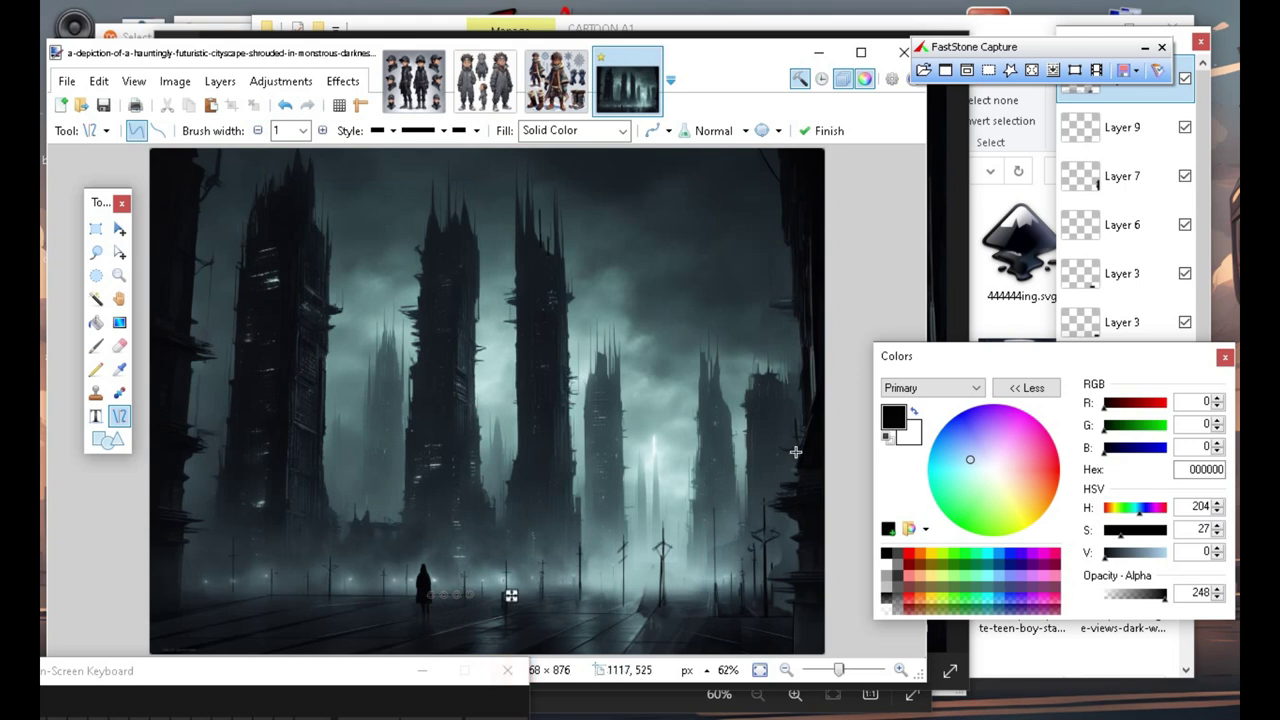
click(840, 492)
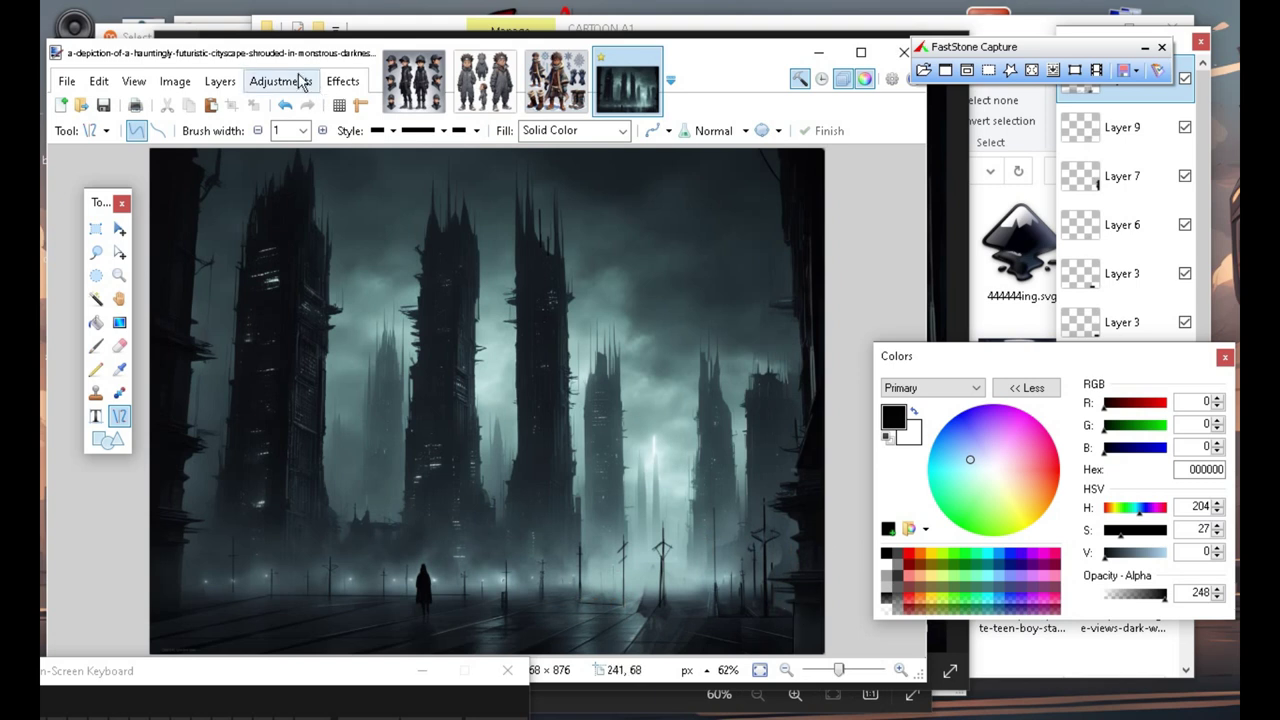
click(285, 105)
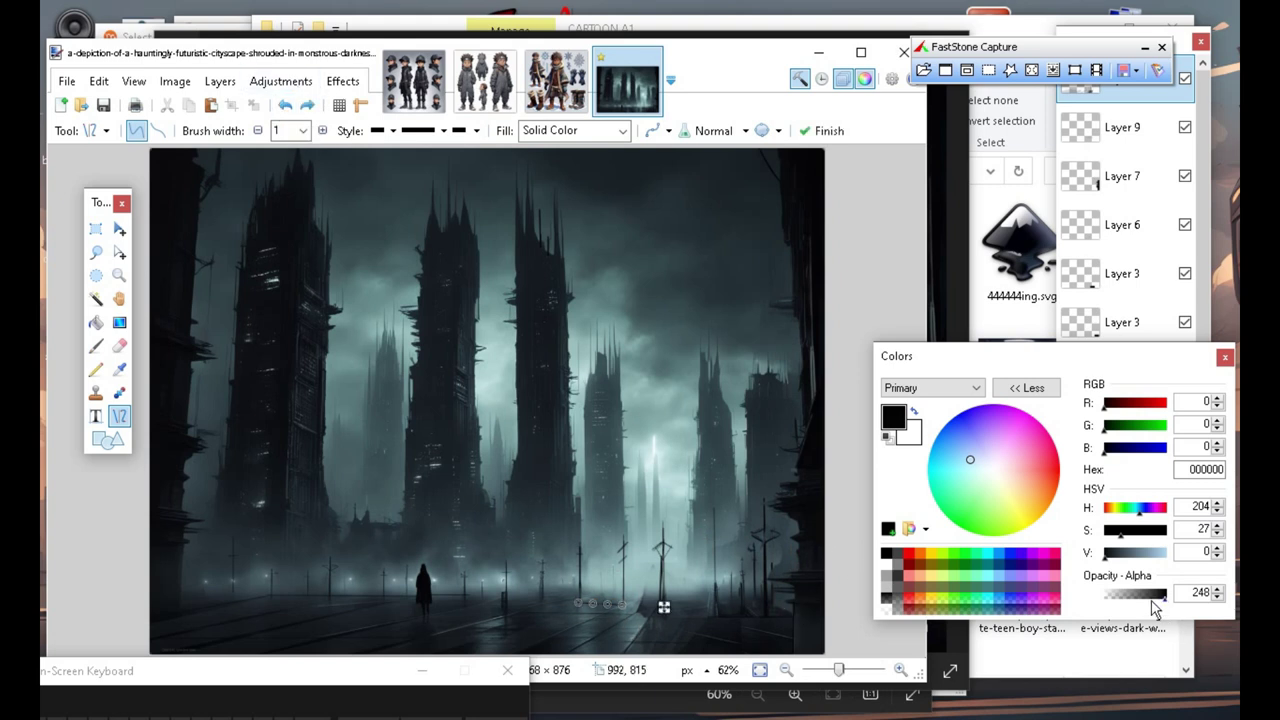
drag(1152, 604, 1138, 599)
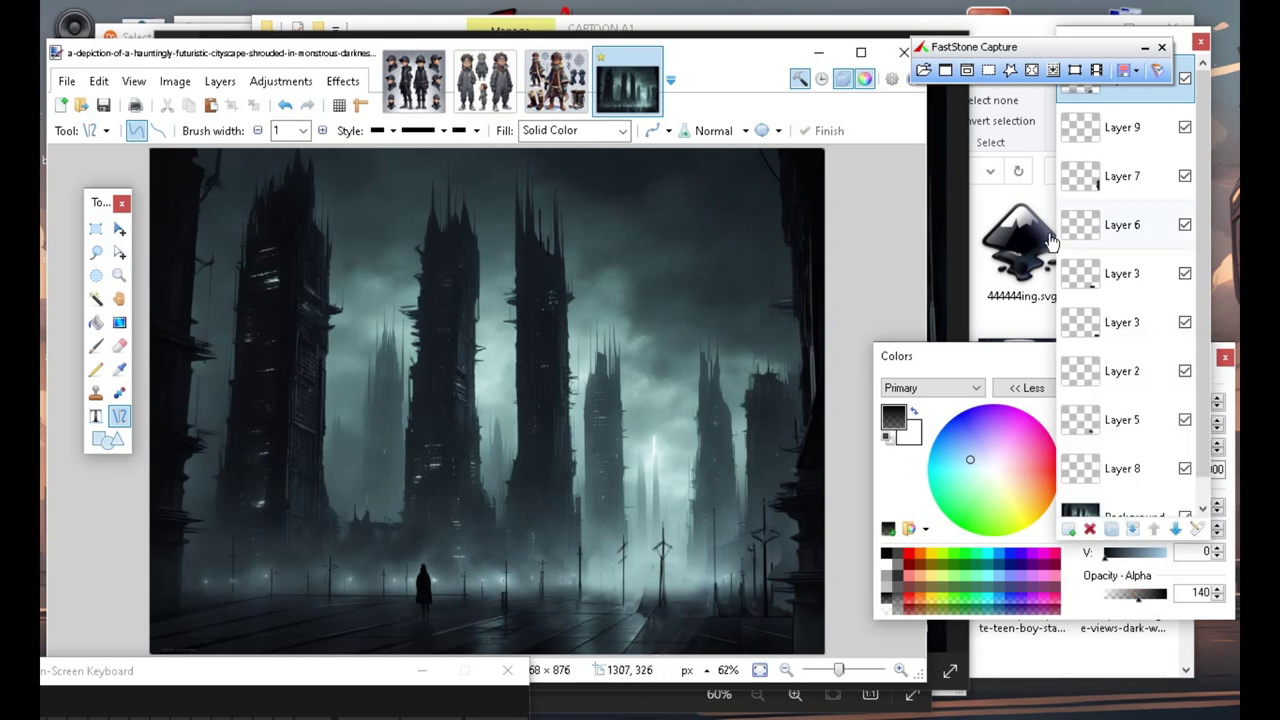
Move the FastStone Capture window off the layer list and merge everything from Layer 10 down into the Background.
drag(1060, 44, 795, 111)
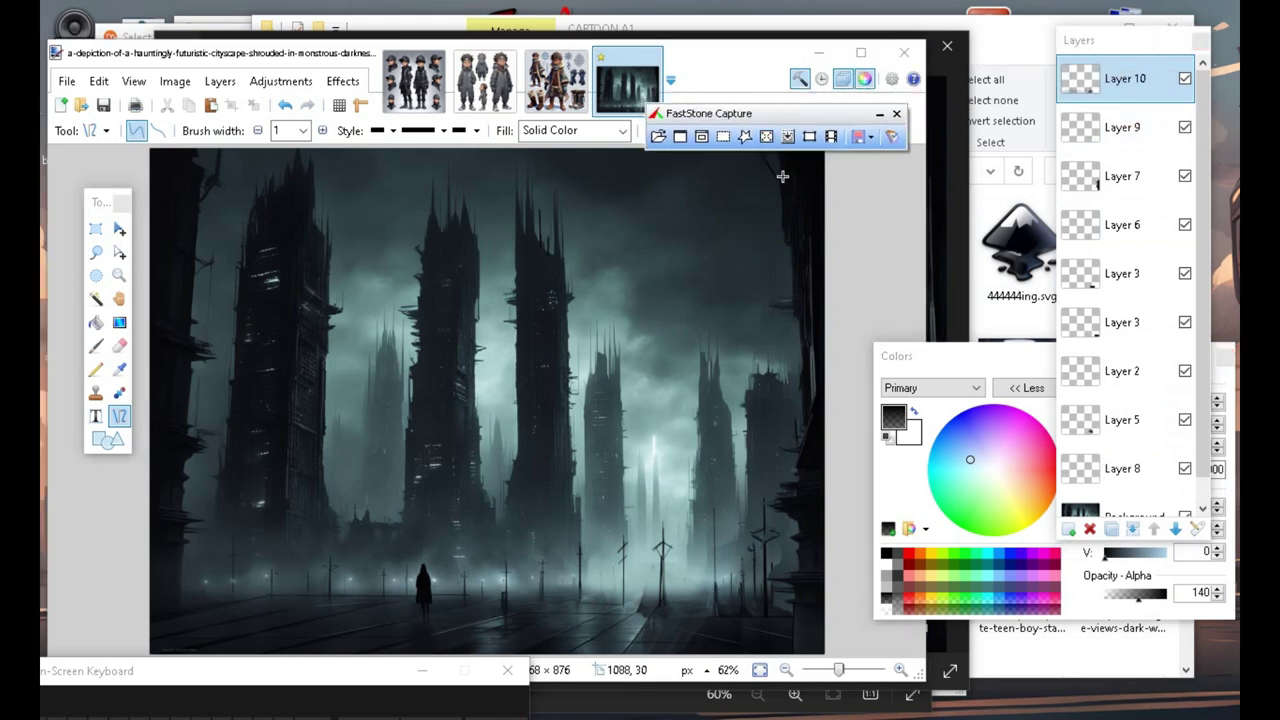
click(1138, 92)
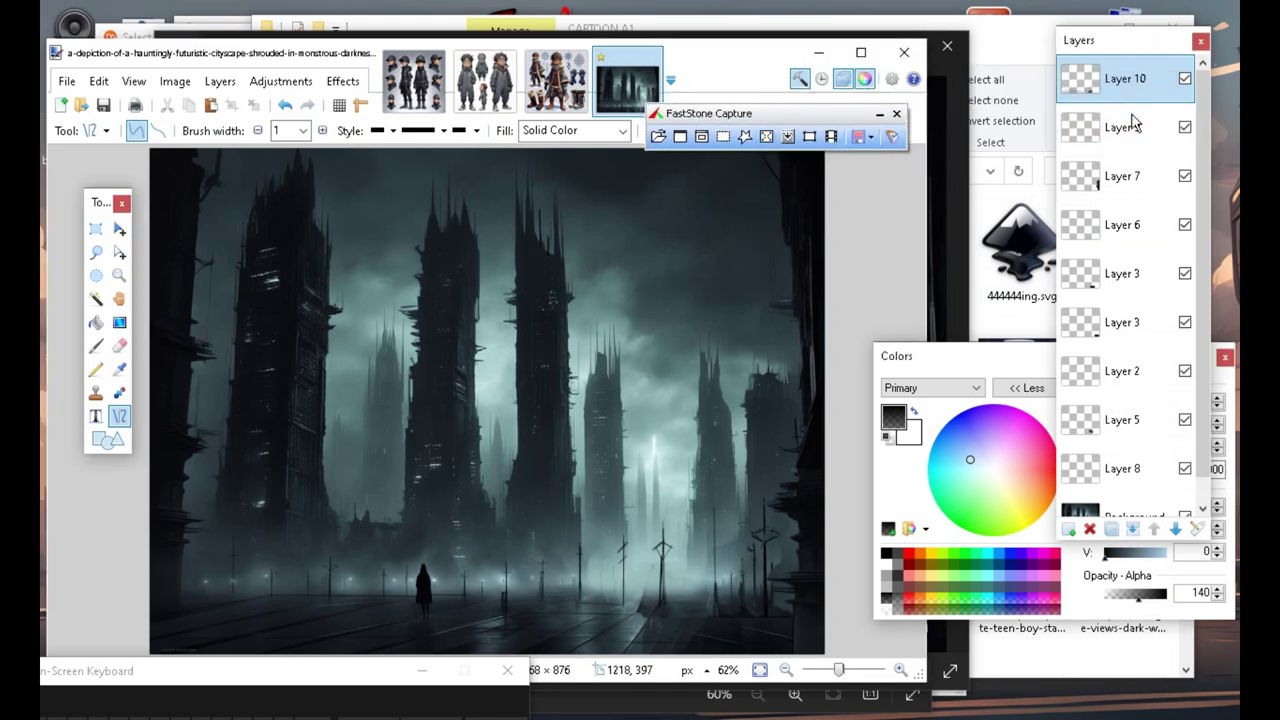
click(1133, 529)
click(1133, 529)
click(1133, 529)
click(1133, 529)
click(1133, 529)
click(1133, 529)
click(1133, 529)
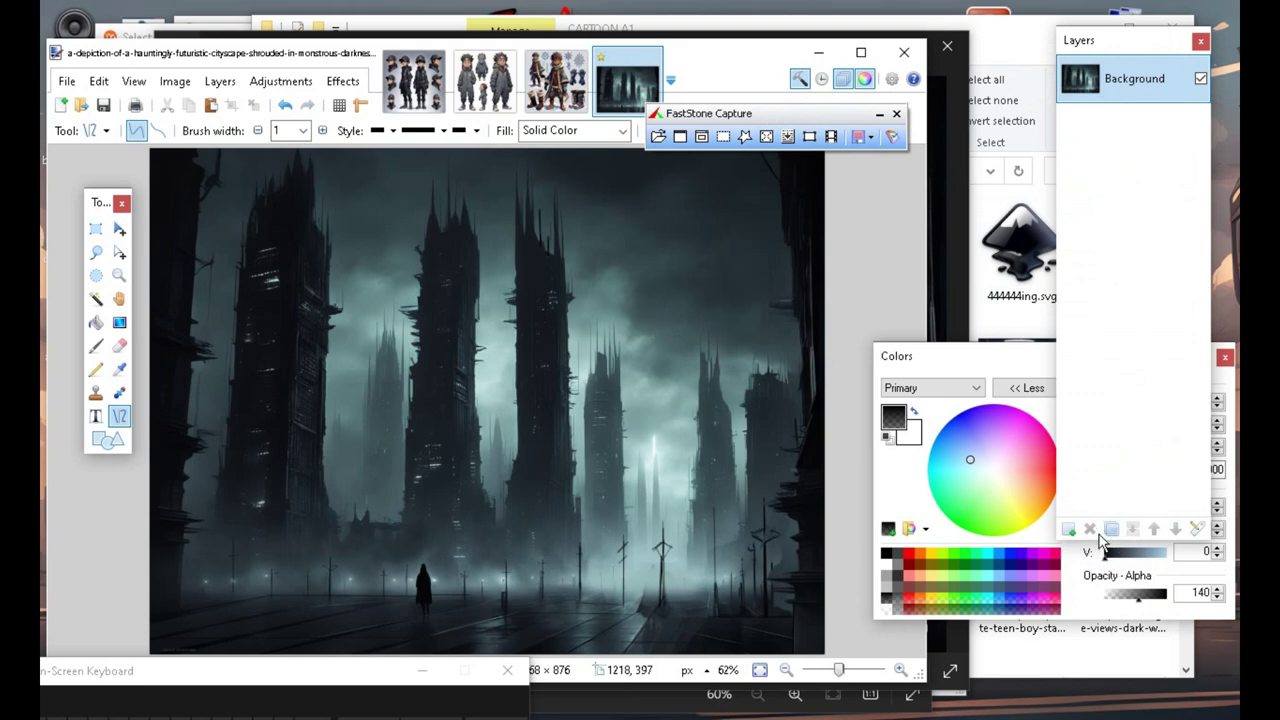
Add three new empty layers above the Background.
click(1068, 530)
click(1068, 530)
click(1068, 530)
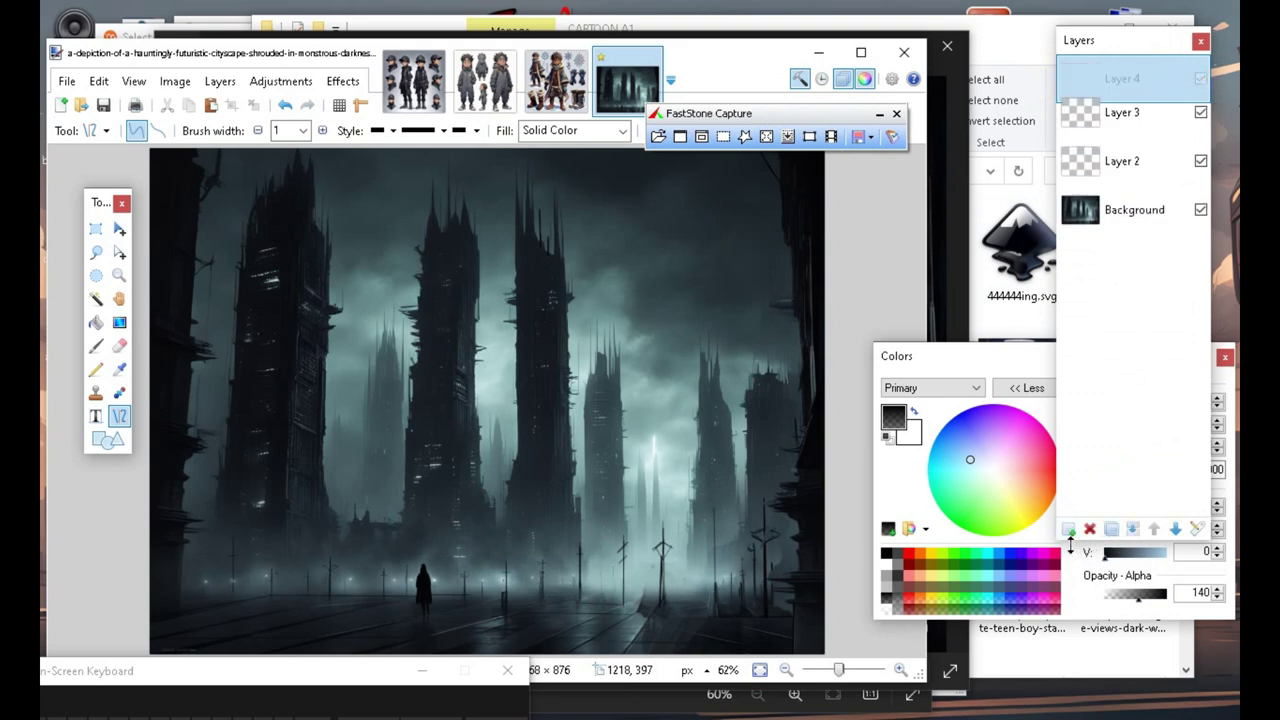
Select the Background layer and sample the dark street colour in the lower left foreground with the Color Picker.
click(1130, 222)
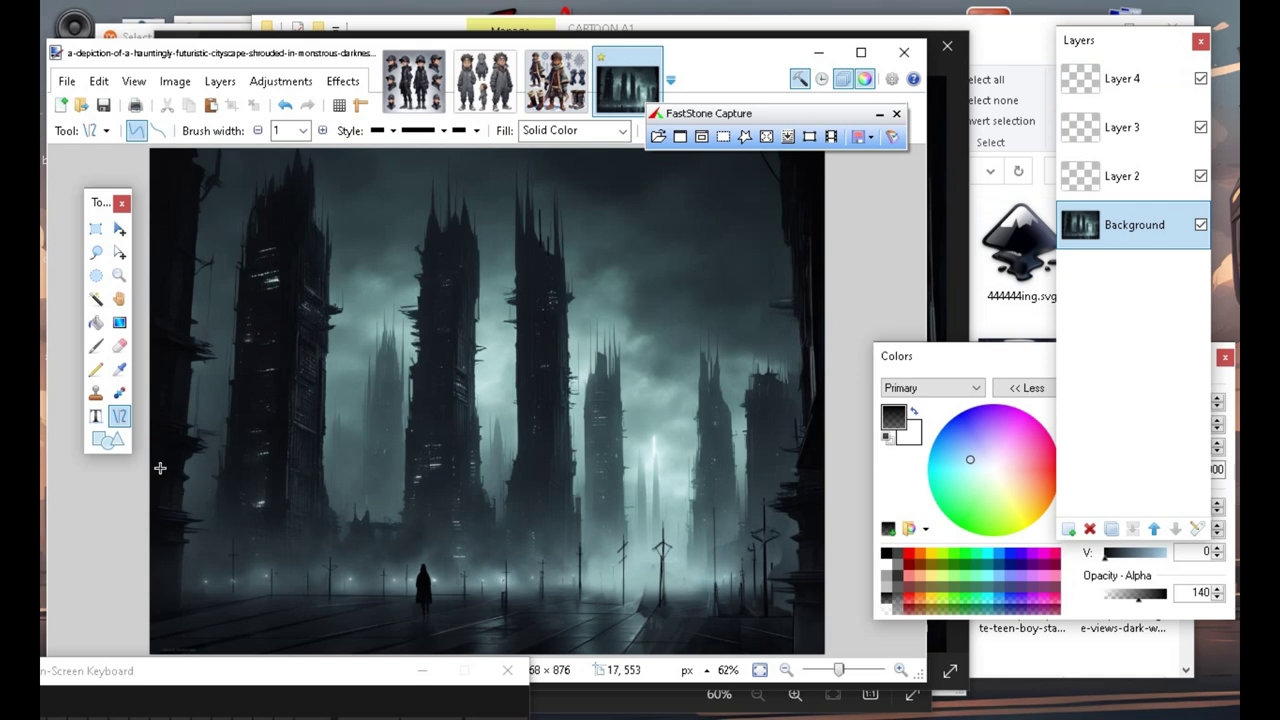
click(120, 370)
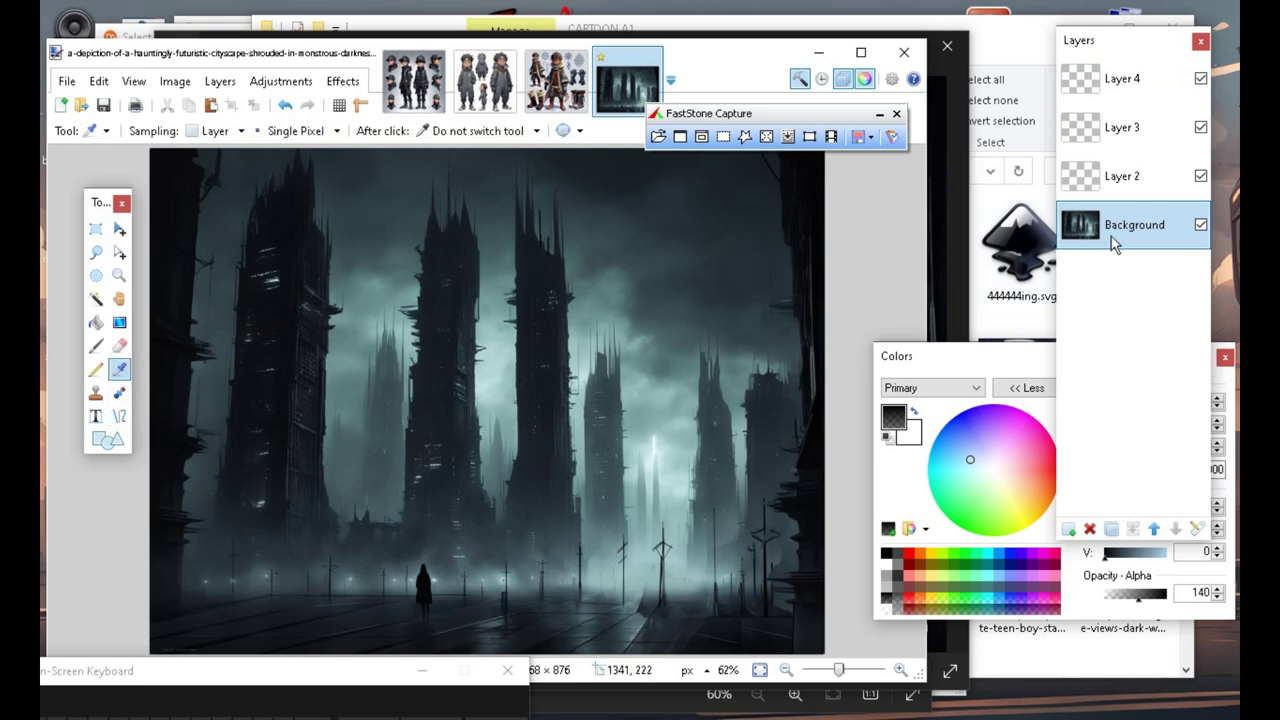
click(219, 610)
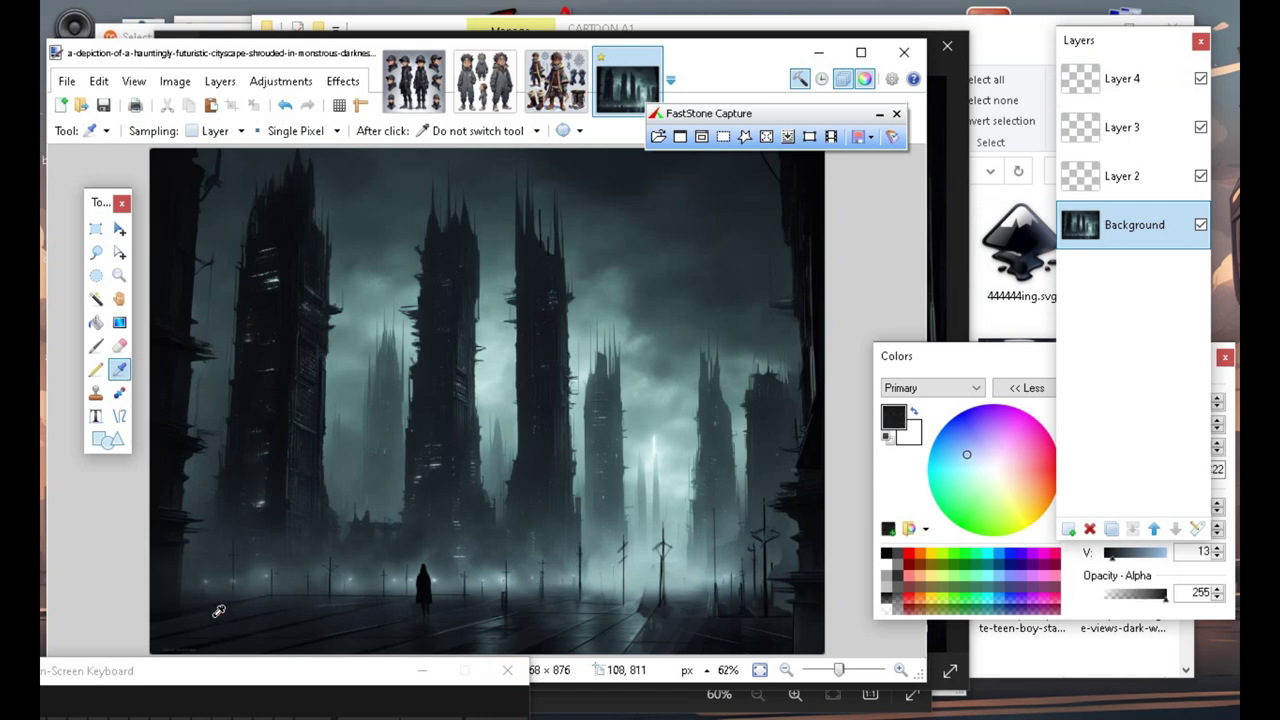
Make Layer 2 active, choose the Line/Curve tool and set the primary colour's opacity to 174.
click(1125, 178)
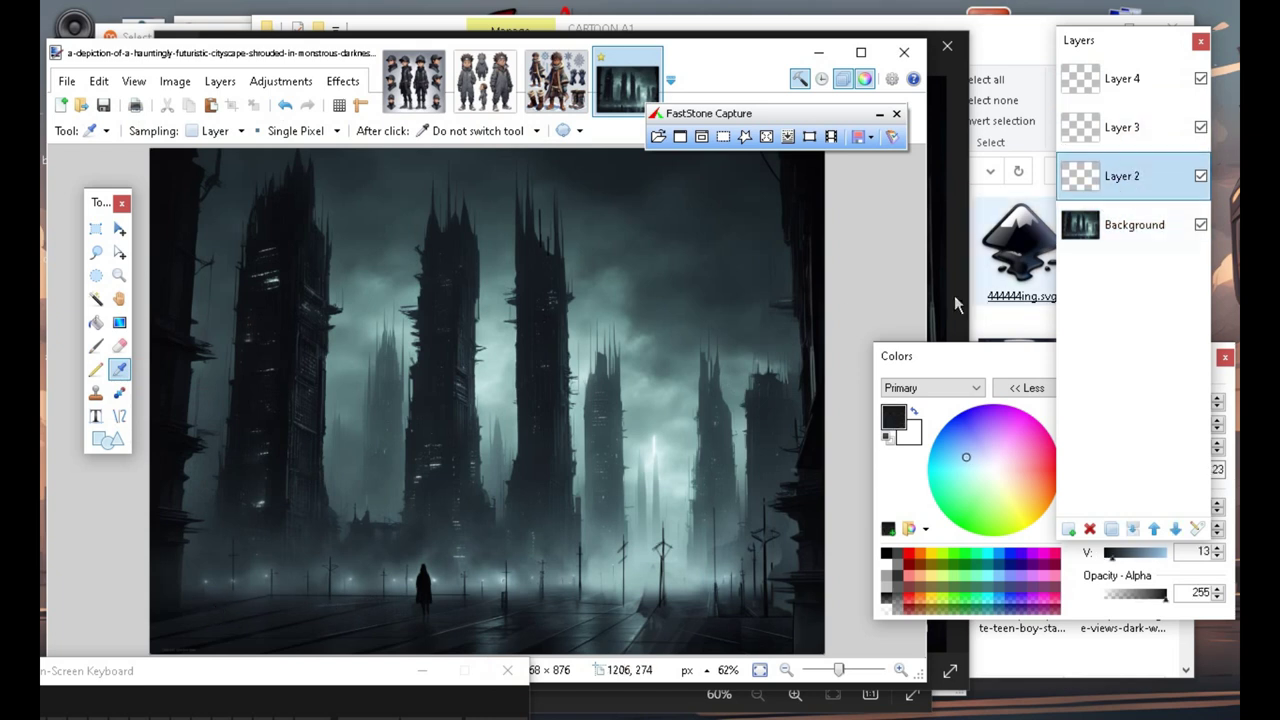
click(119, 416)
click(1146, 594)
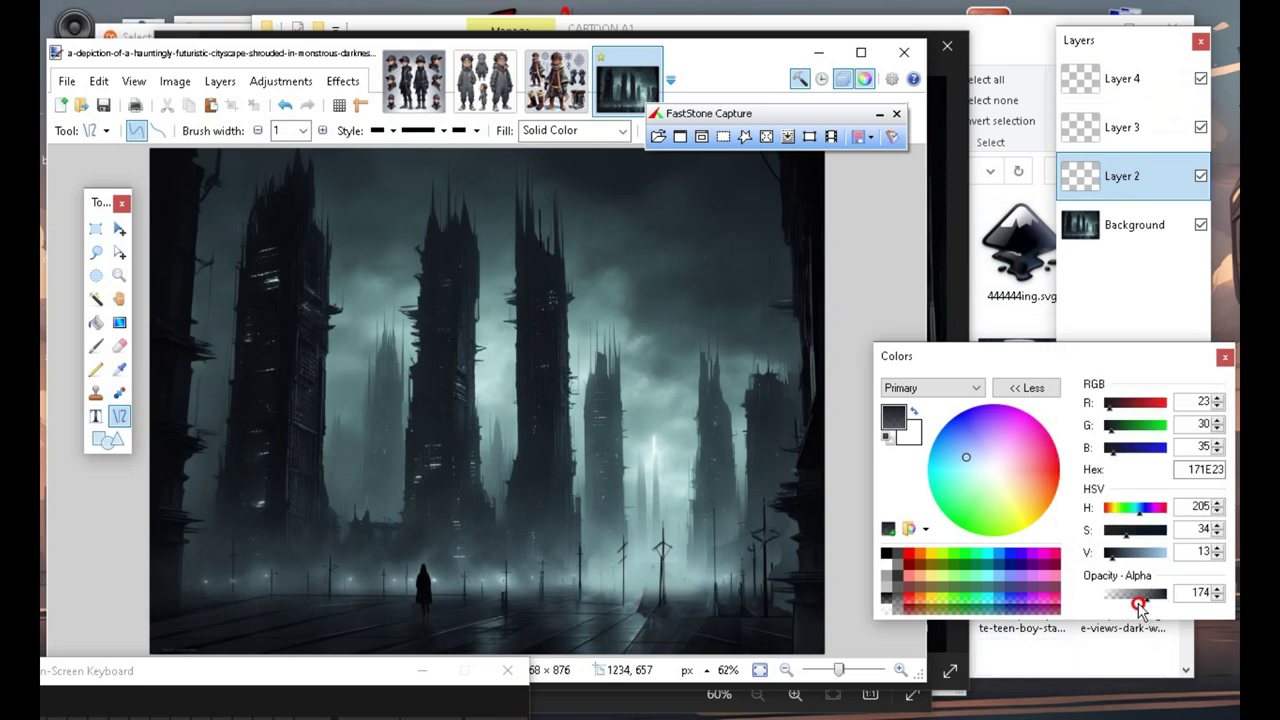
Try diagonal lines across the towers, raising the brush width from 1 to 11, and undo the thick line.
drag(393, 360, 622, 564)
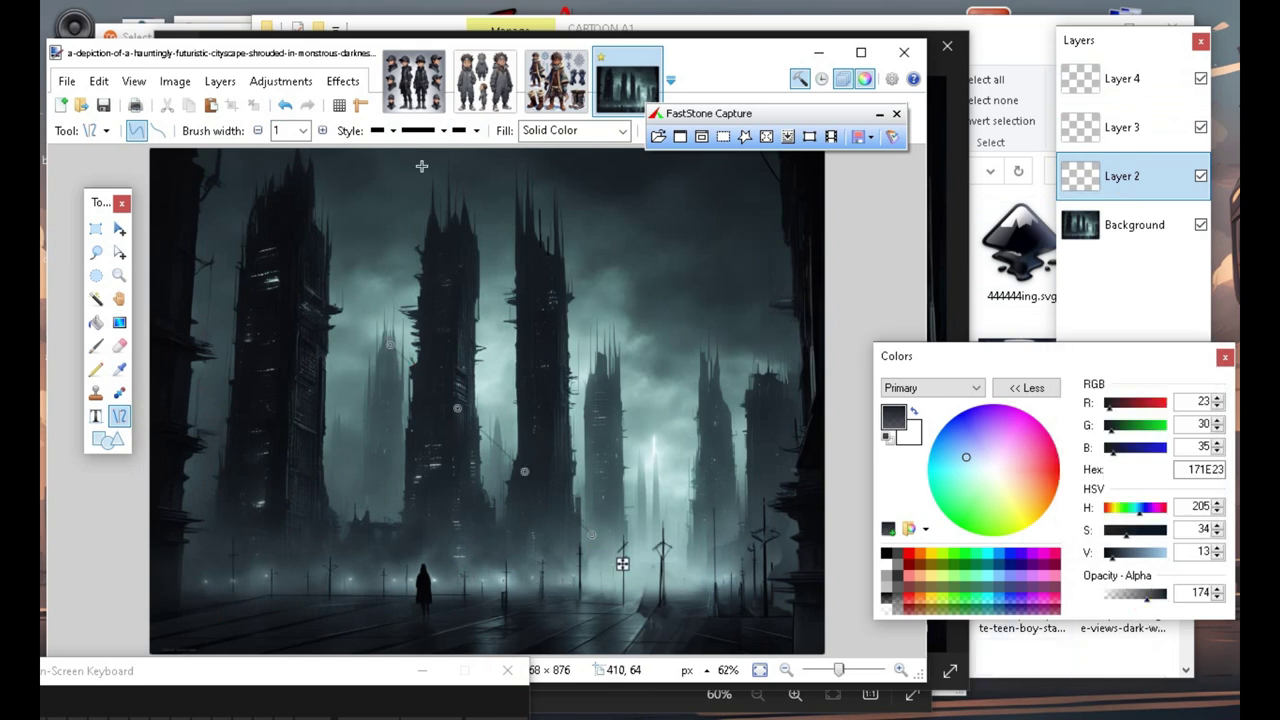
click(322, 130)
click(322, 130)
click(322, 130)
click(322, 130)
click(322, 130)
click(322, 130)
click(322, 130)
click(322, 130)
click(322, 130)
click(322, 130)
drag(340, 205, 388, 338)
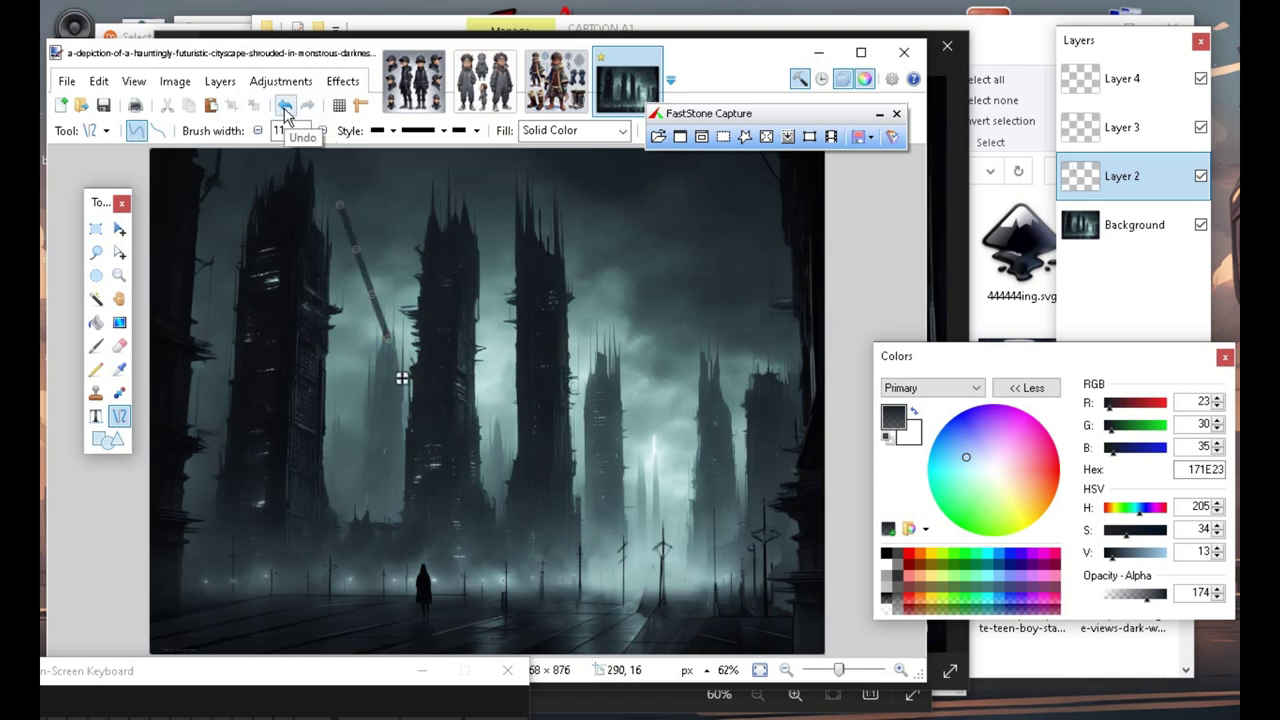
click(285, 106)
Try 11-wide diagonal lines across the lower right foreground street.
mouse_move(723, 616)
mouse_down()
mouse_move(728, 628)
mouse_move(706, 623)
mouse_move(740, 651)
mouse_move(676, 666)
mouse_up()
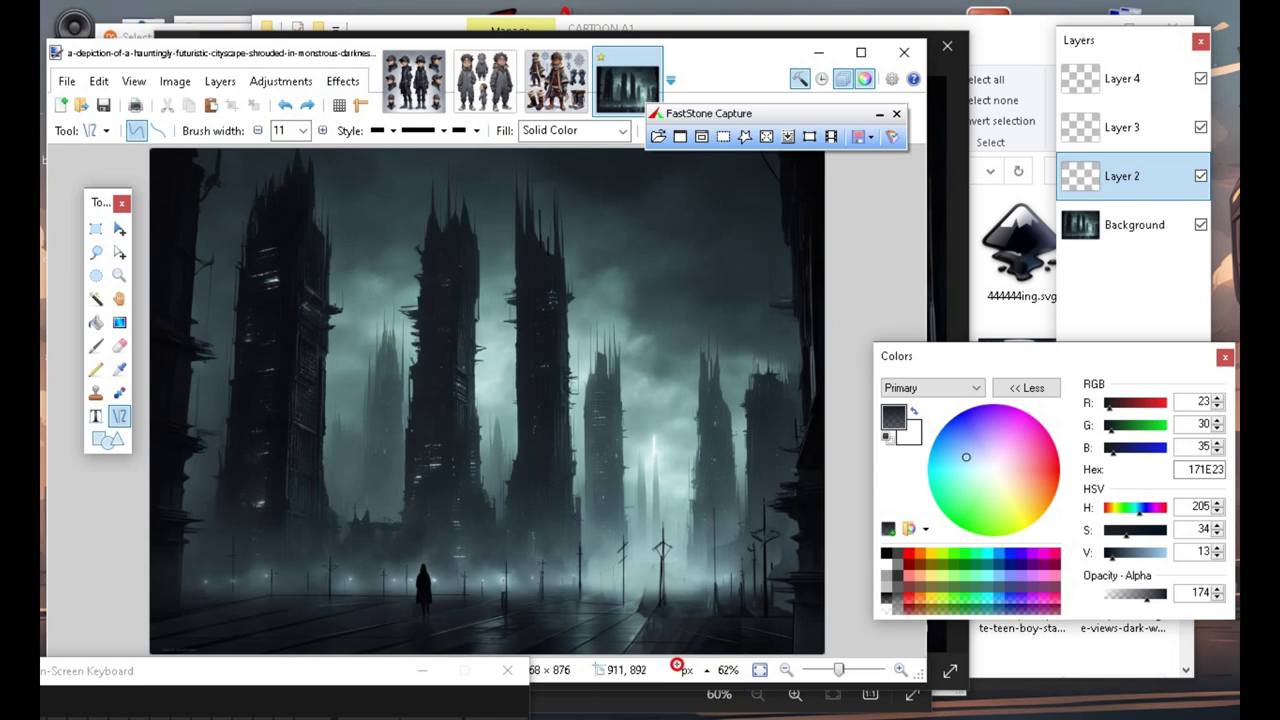
drag(676, 666, 600, 591)
mouse_move(717, 621)
mouse_down()
mouse_move(736, 702)
mouse_move(682, 686)
mouse_move(705, 643)
mouse_move(697, 555)
mouse_move(795, 697)
mouse_move(780, 700)
mouse_up()
Set the primary colour's brightness value to 18, the brush width to 4 and the opacity to 78.
click(1115, 555)
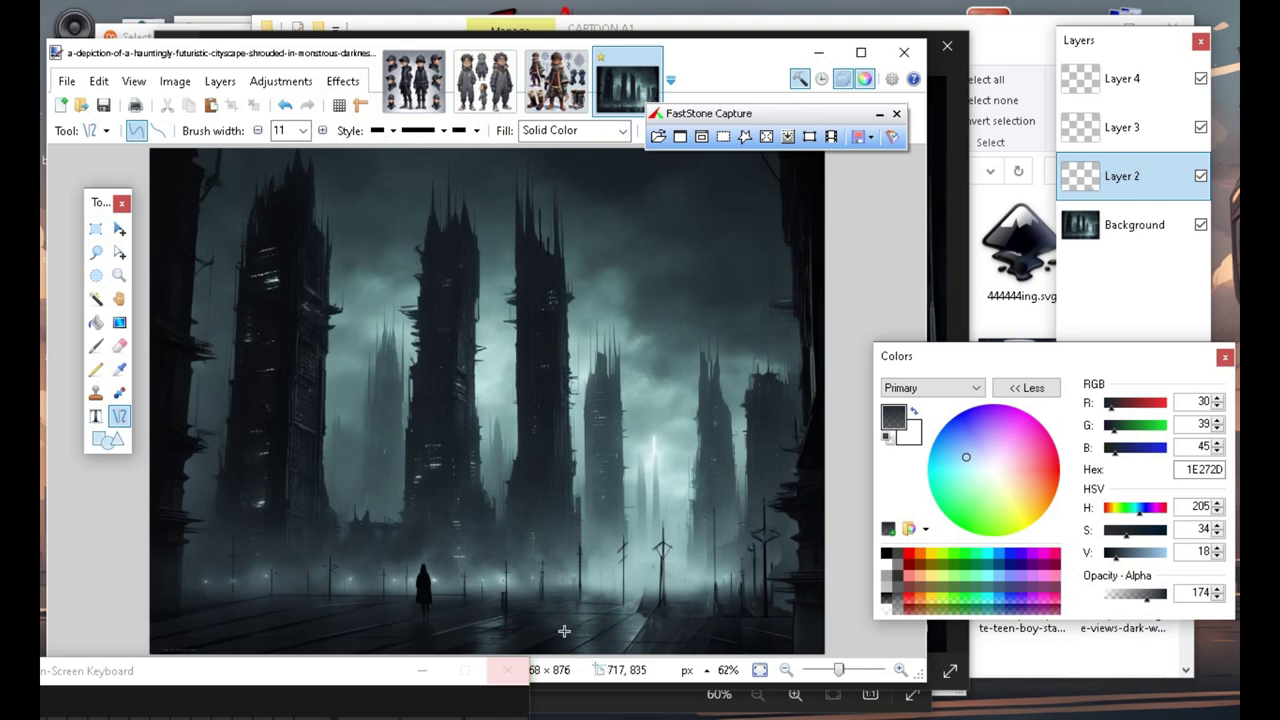
click(259, 131)
click(259, 131)
click(259, 131)
click(259, 131)
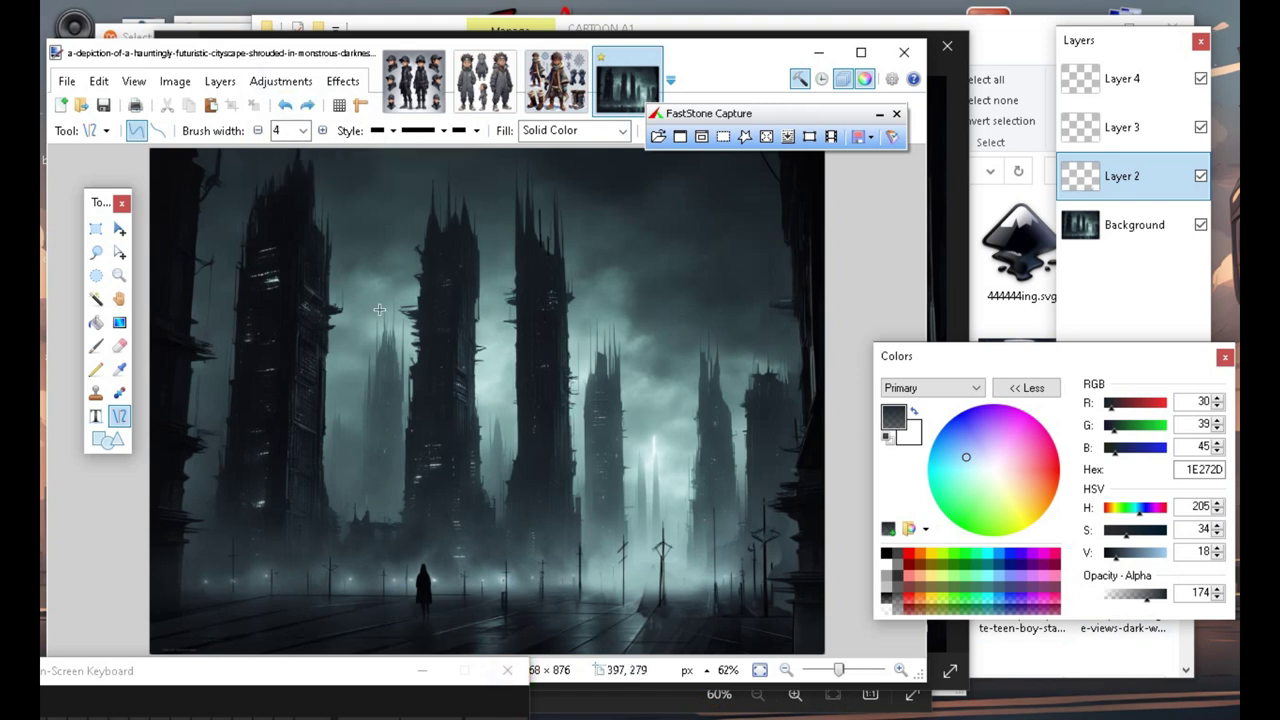
click(1123, 604)
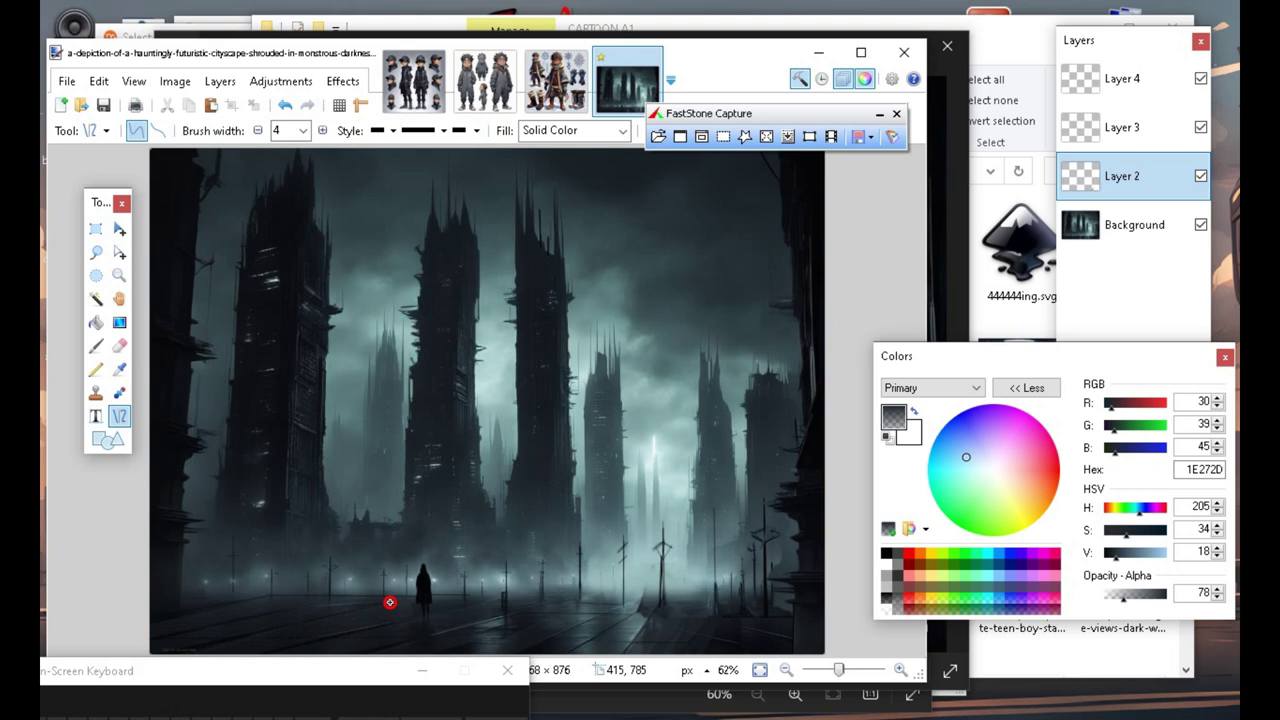
Minimize the on-screen keyboard and draw three faint 4-wide lines slanting down across the lower left street.
click(611, 577)
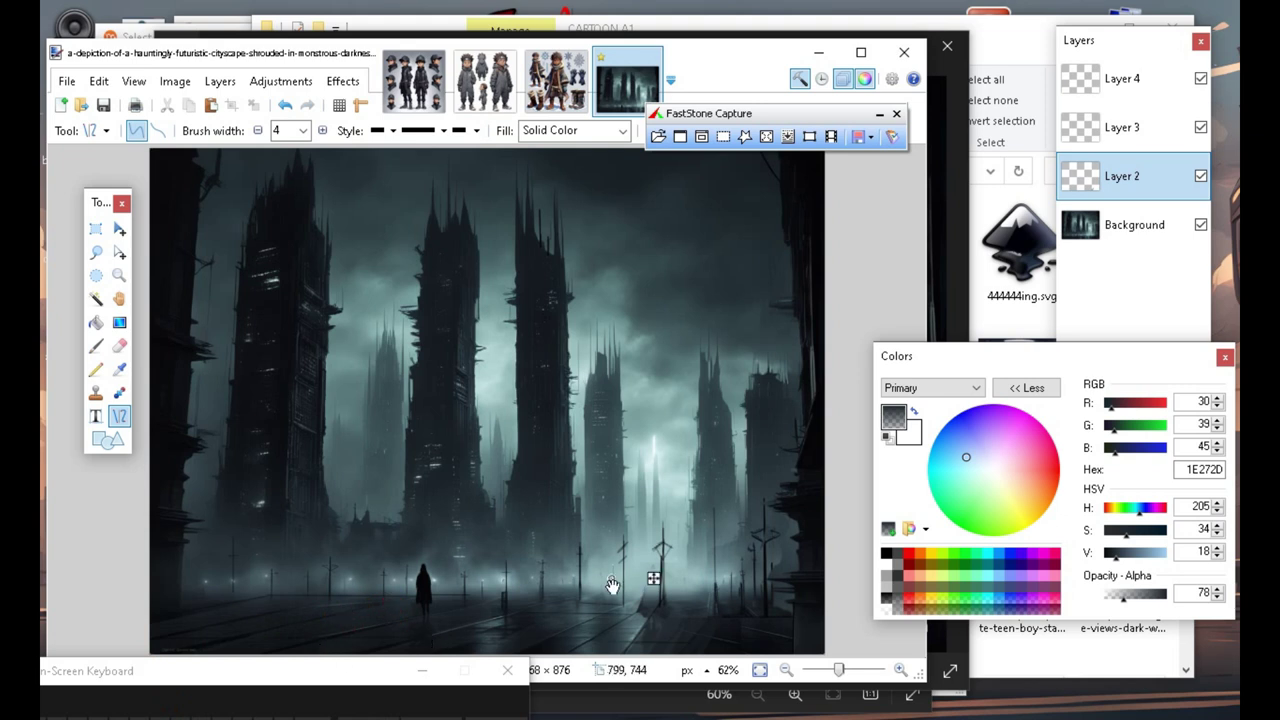
click(424, 671)
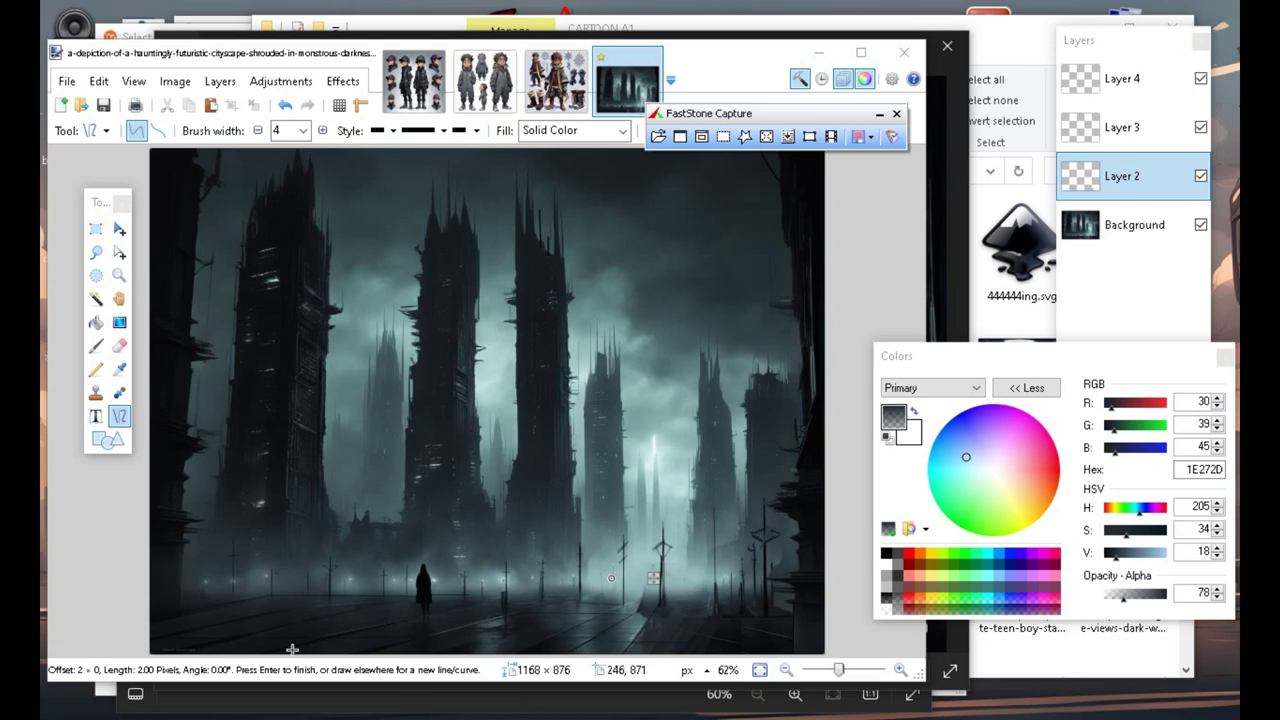
mouse_move(325, 635)
mouse_down()
mouse_move(200, 655)
mouse_move(209, 661)
mouse_up()
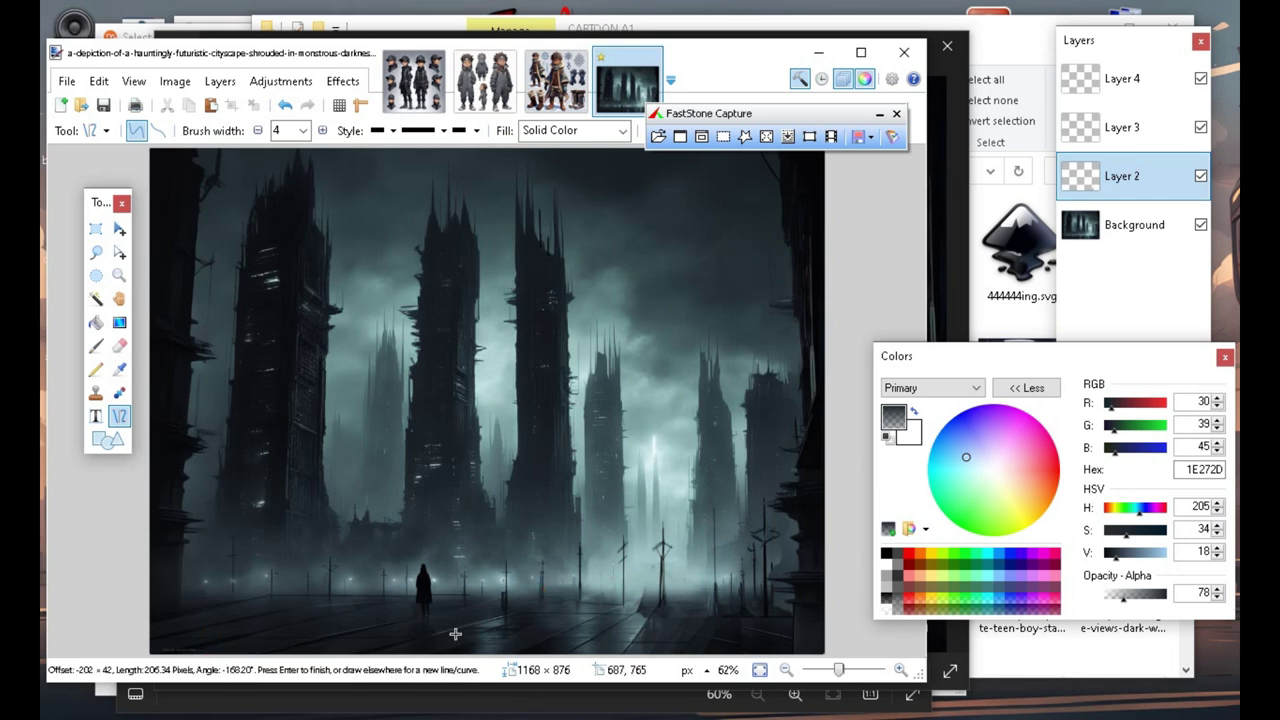
key(Return)
mouse_move(322, 599)
mouse_down()
mouse_move(146, 620)
mouse_move(146, 596)
mouse_move(118, 664)
mouse_move(124, 655)
mouse_up()
key(Return)
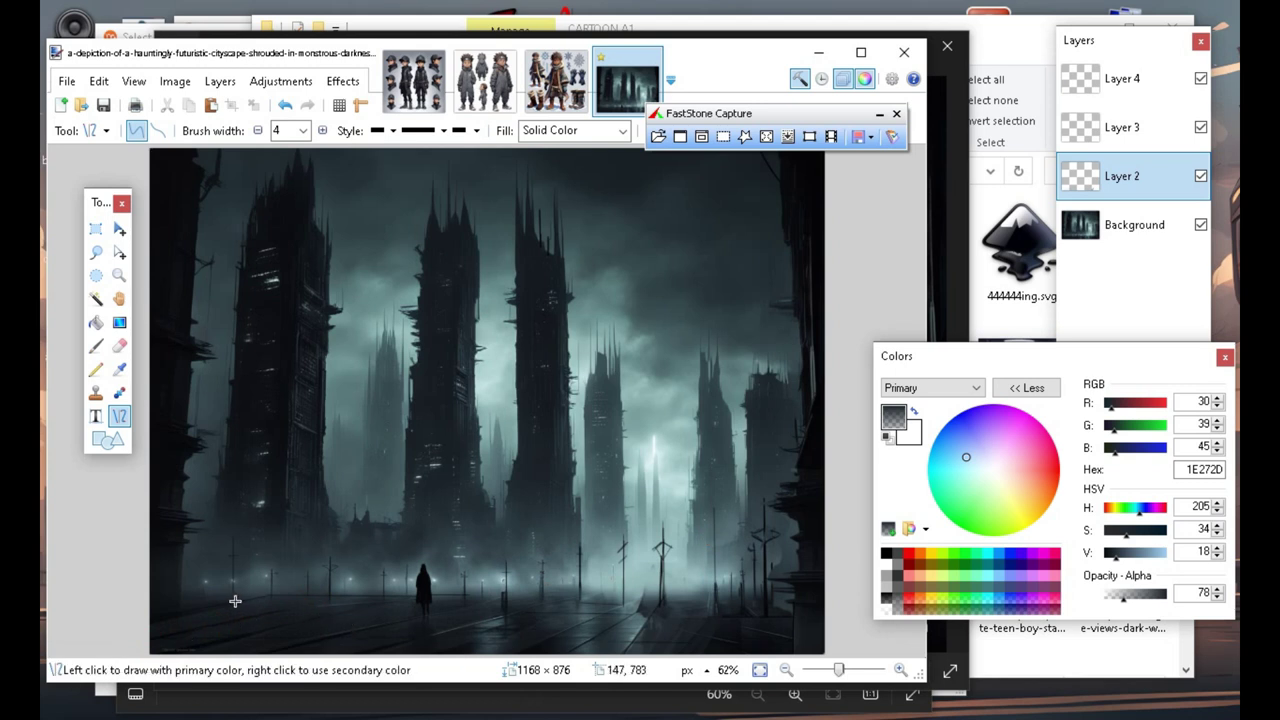
drag(265, 595, 129, 627)
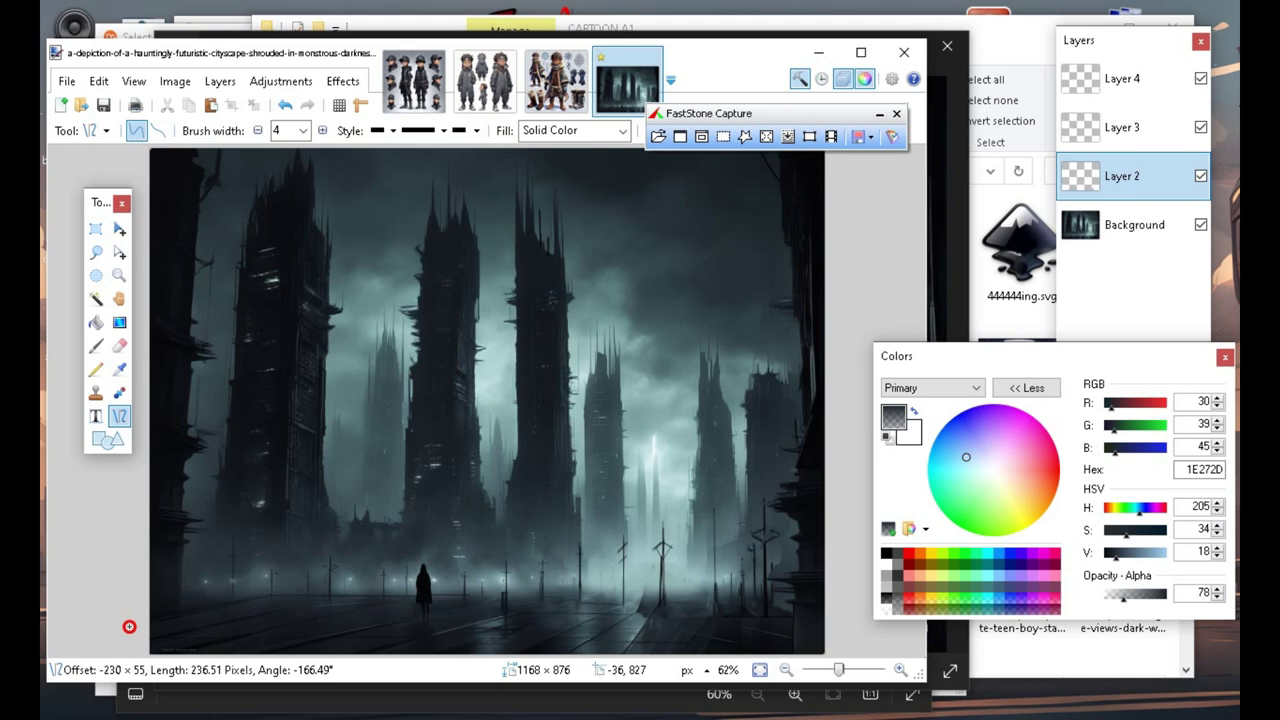
key(Return)
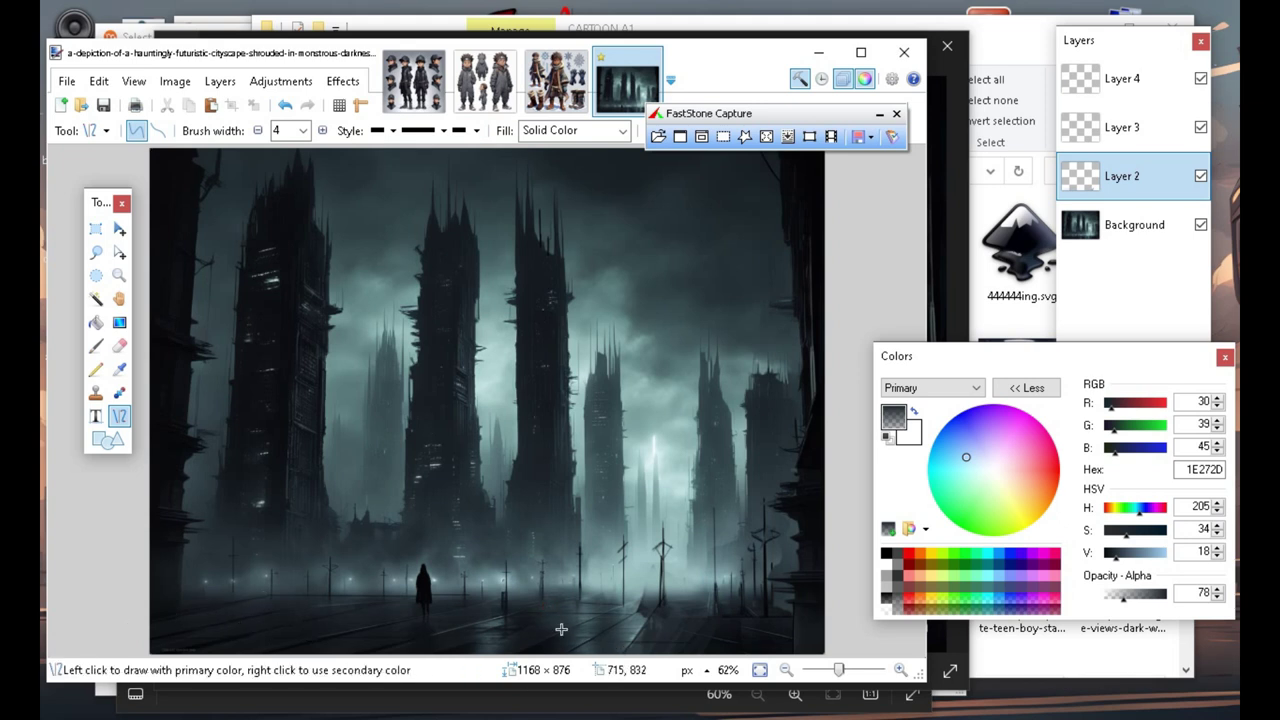
Draw faint horizontal ground lines between the figure and the central pole, plus a short slanted line at the pole's base.
mouse_move(446, 598)
mouse_down()
mouse_move(714, 601)
mouse_move(546, 551)
mouse_move(594, 603)
mouse_move(443, 585)
mouse_move(594, 601)
mouse_move(579, 599)
mouse_up()
key(Return)
drag(667, 601, 655, 637)
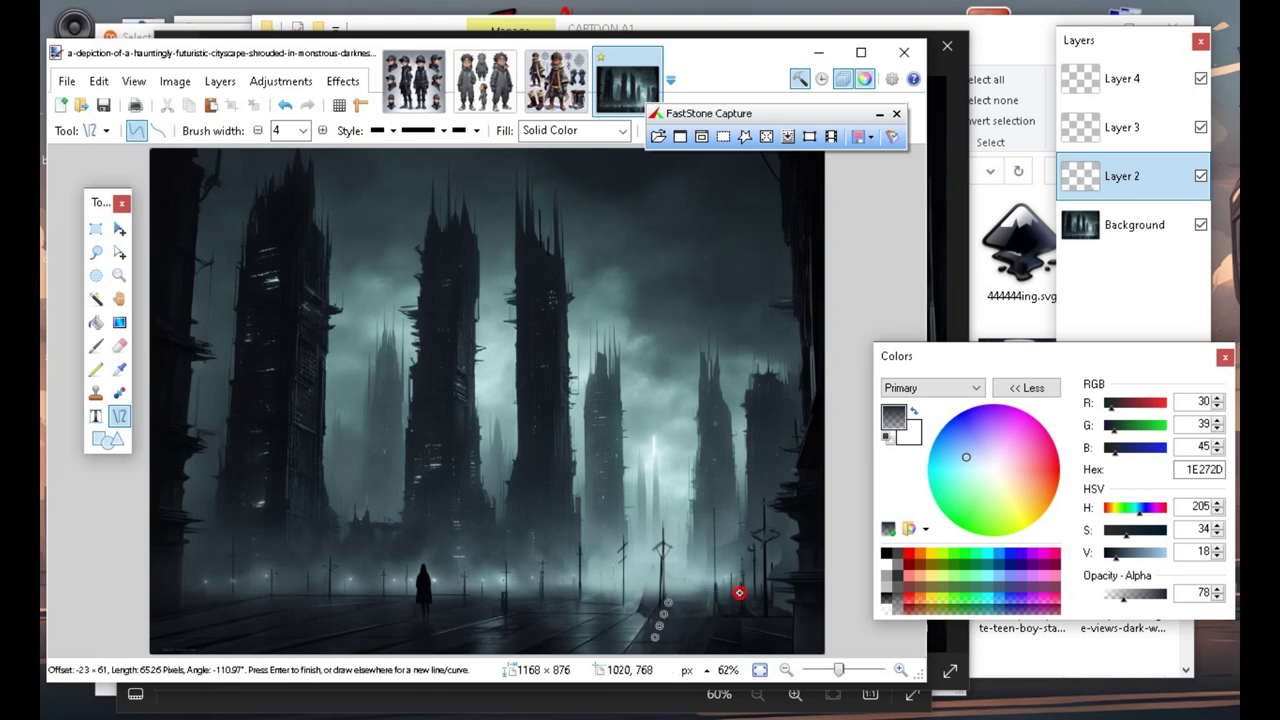
key(Return)
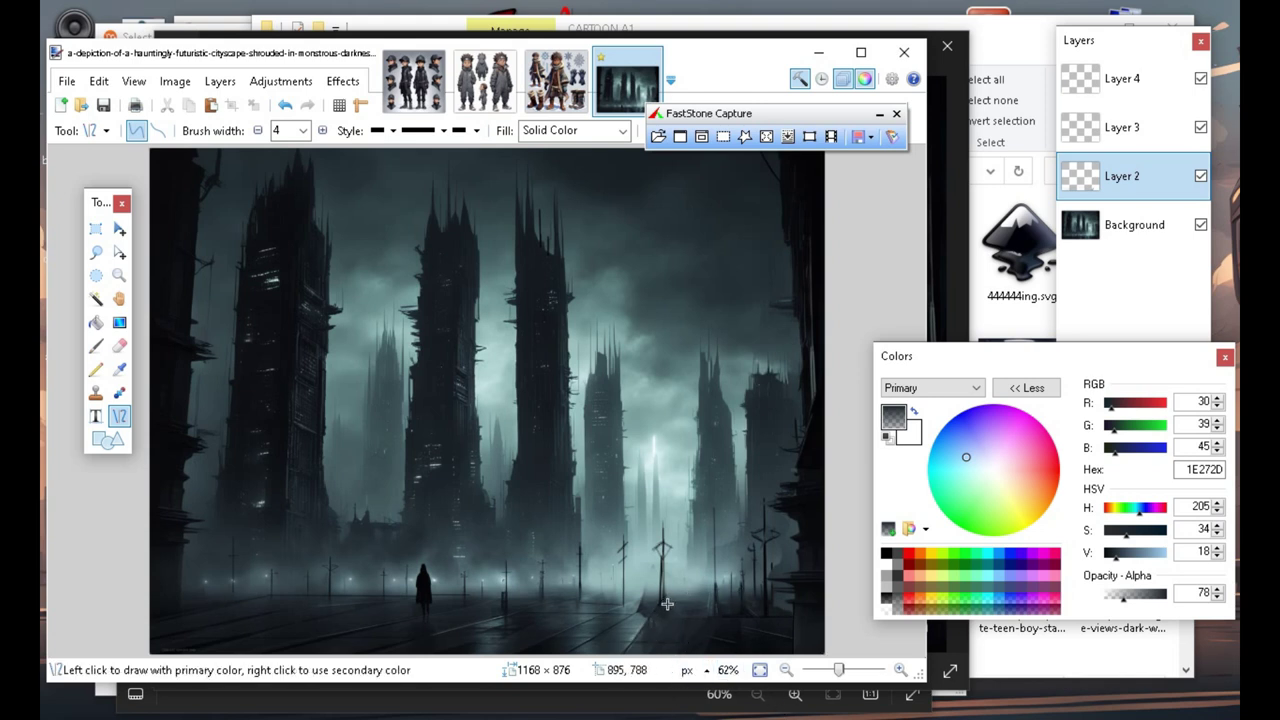
drag(557, 604, 611, 607)
key(Return)
key(Return)
drag(544, 608, 608, 607)
key(Return)
click(355, 645)
key(Return)
Draw a long diagonal line down from the central pole's base and short ground lines in the lower right foreground.
drag(658, 599, 601, 664)
mouse_move(746, 606)
mouse_down()
mouse_move(777, 648)
mouse_move(742, 642)
mouse_move(785, 647)
mouse_move(760, 620)
mouse_move(777, 634)
mouse_up()
key(Return)
mouse_move(719, 612)
mouse_down()
mouse_move(741, 648)
mouse_move(749, 634)
mouse_move(731, 636)
mouse_up()
key(Return)
drag(718, 603, 736, 603)
key(Return)
Set the colour's brightness value to 25, add a short lower right ground line, and undo a slanted line beside the central pole.
click(1120, 553)
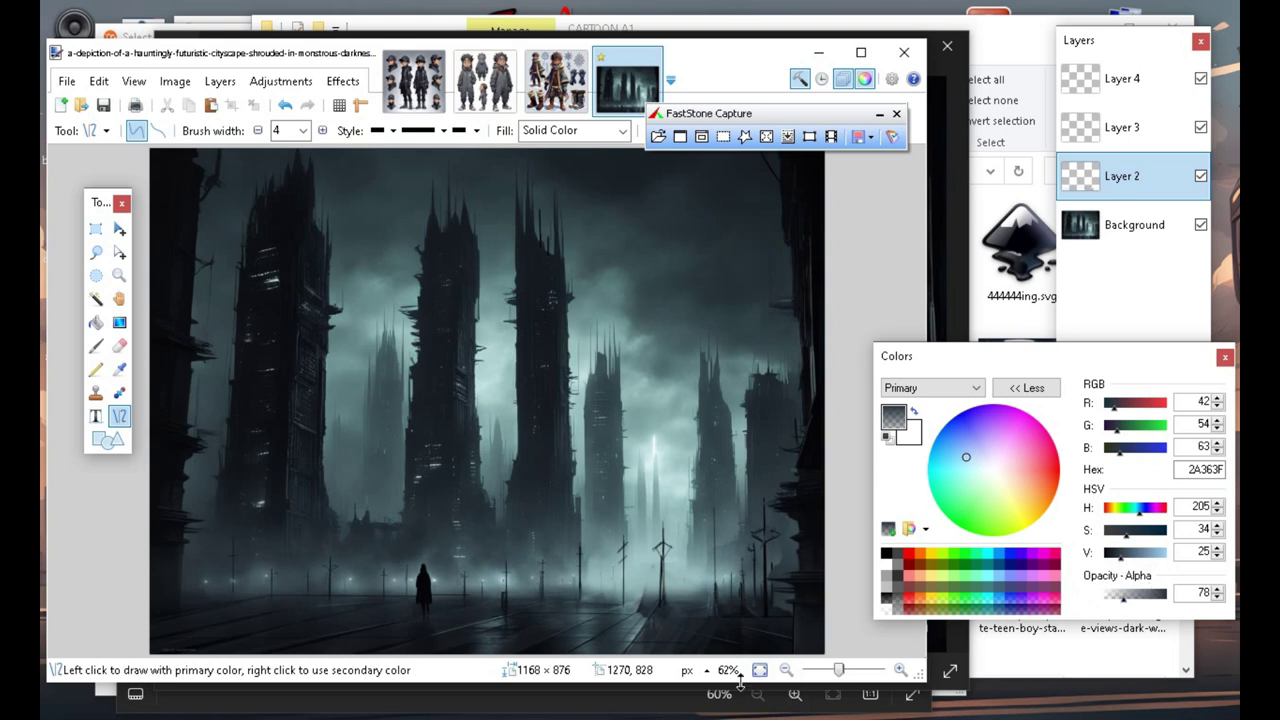
drag(715, 603, 743, 603)
click(557, 580)
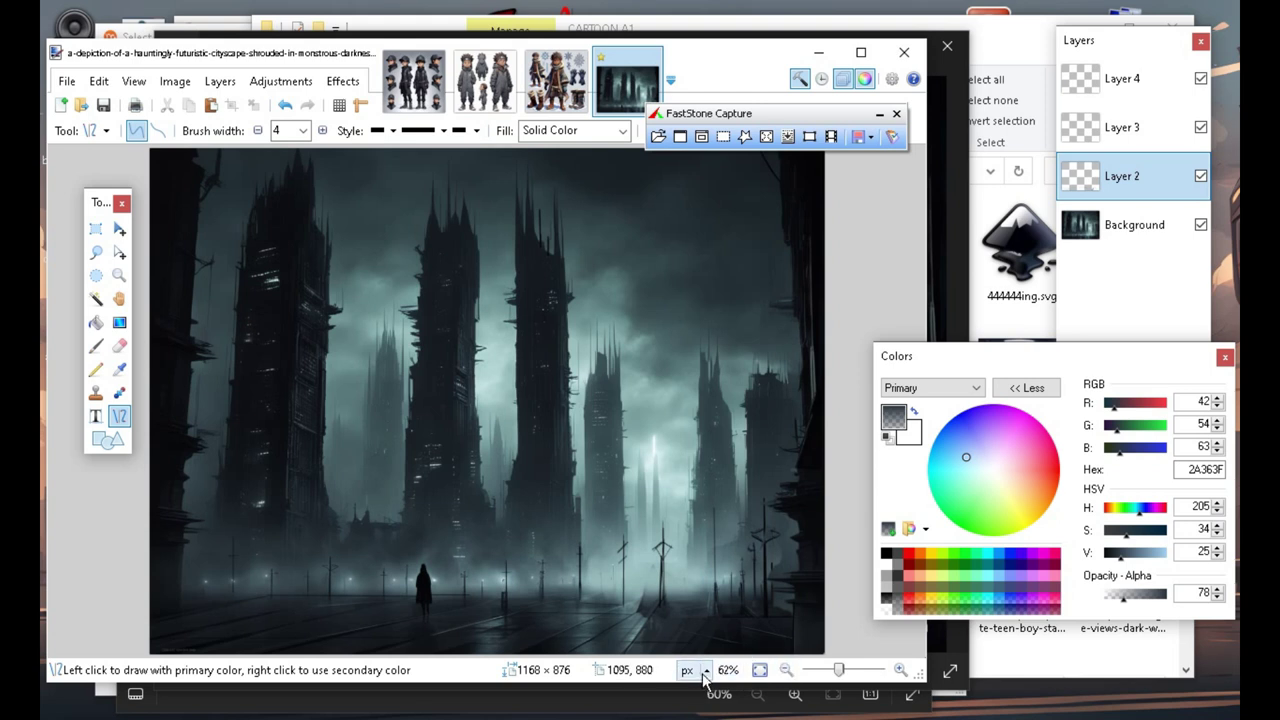
drag(646, 586, 637, 616)
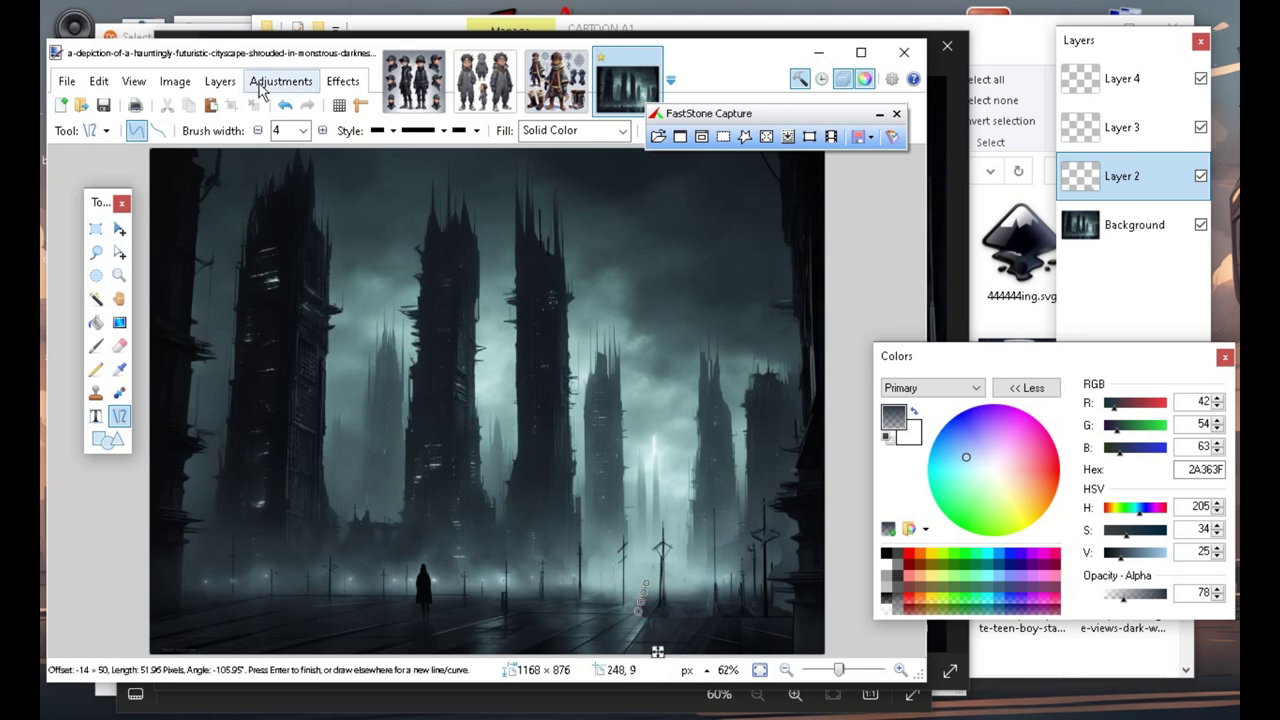
click(286, 105)
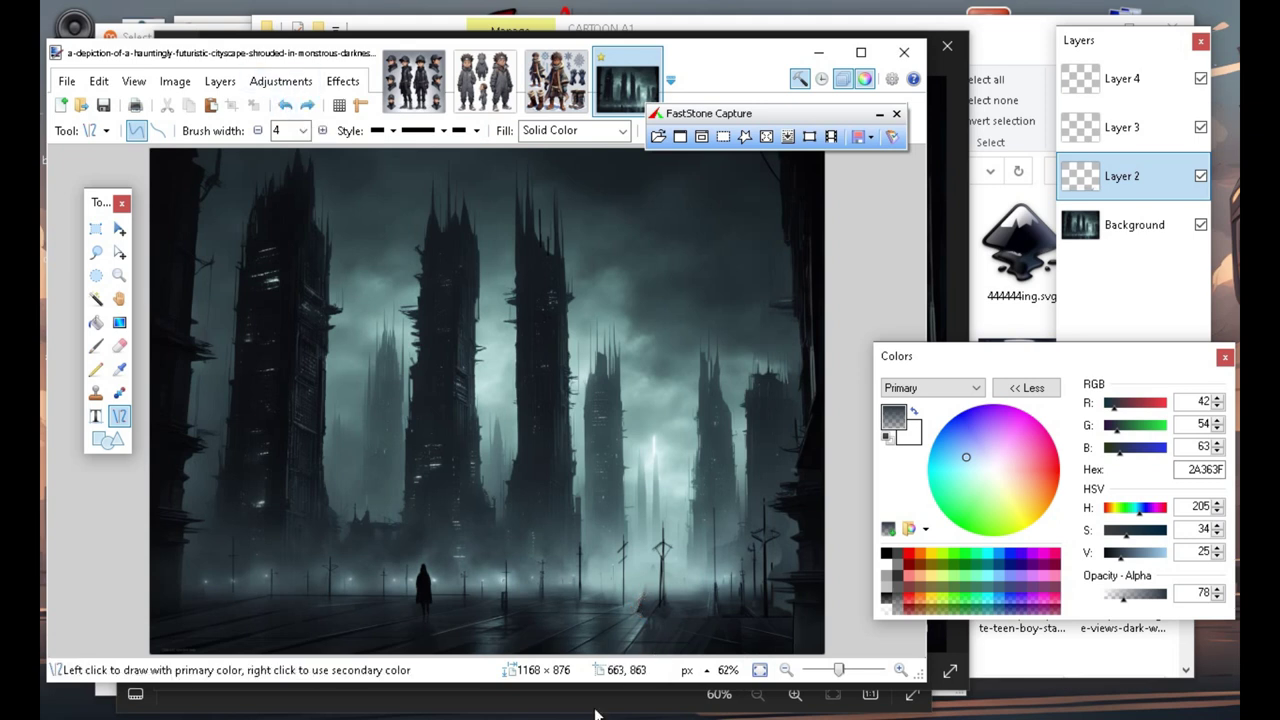
Draw 4-wide vertical lines along the two poles left of the central pole, the nearer one about 107 px long.
mouse_move(582, 604)
mouse_down()
mouse_move(590, 575)
mouse_move(574, 557)
mouse_move(582, 566)
mouse_up()
key(Return)
mouse_move(623, 605)
mouse_down()
mouse_move(622, 541)
mouse_move(620, 607)
mouse_up()
key(Return)
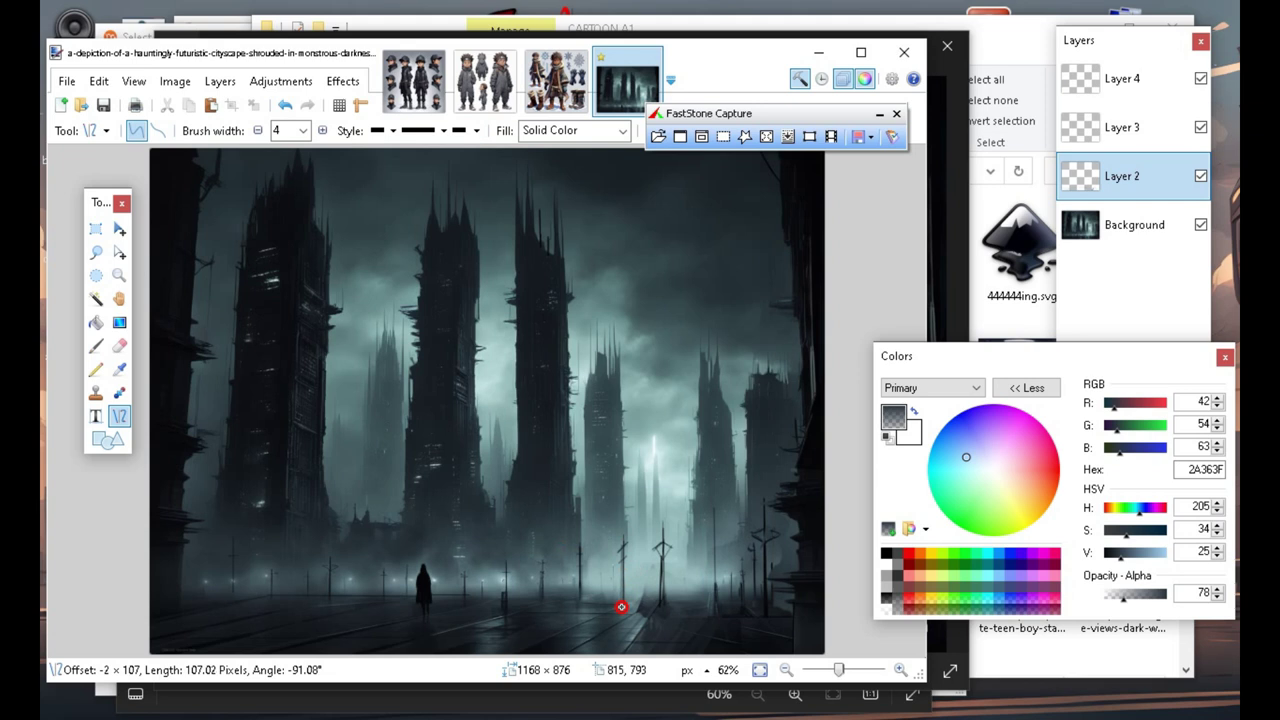
drag(621, 607, 621, 607)
key(Return)
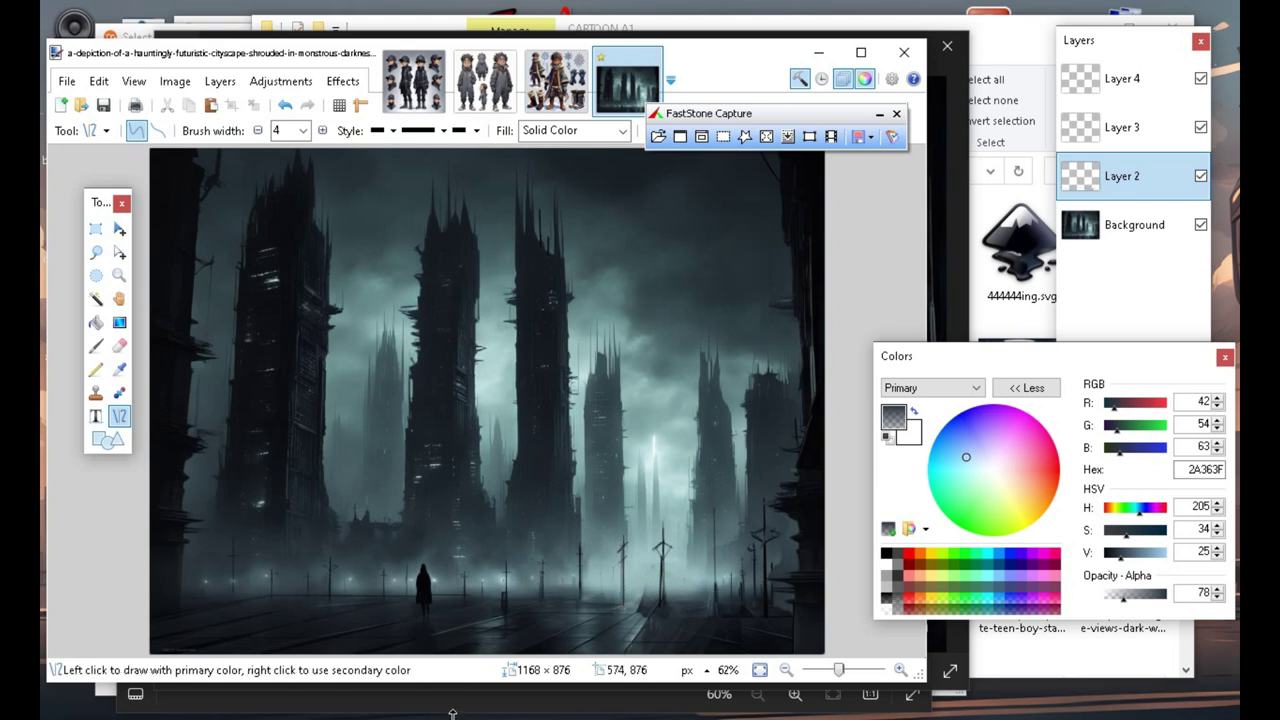
Draw two near-horizontal ground lines across the street from the left edge towards the figure.
mouse_move(260, 594)
mouse_down()
mouse_move(373, 622)
mouse_move(404, 594)
mouse_up()
key(Return)
mouse_move(190, 597)
mouse_down()
mouse_move(320, 586)
mouse_move(266, 594)
mouse_up()
key(Return)
Draw short 4-wide vertical lines at the low buildings left of the figure and beside the pole right of the figure.
drag(354, 527, 355, 576)
key(Return)
drag(352, 537, 352, 575)
key(Return)
drag(588, 558, 588, 597)
key(Return)
Draw 2-wide vertical poles on both sides of the central pole, the farthest about 79 px tall with its brightness value set to 0.
click(258, 130)
click(258, 130)
drag(602, 571, 603, 594)
key(Return)
drag(678, 577, 677, 594)
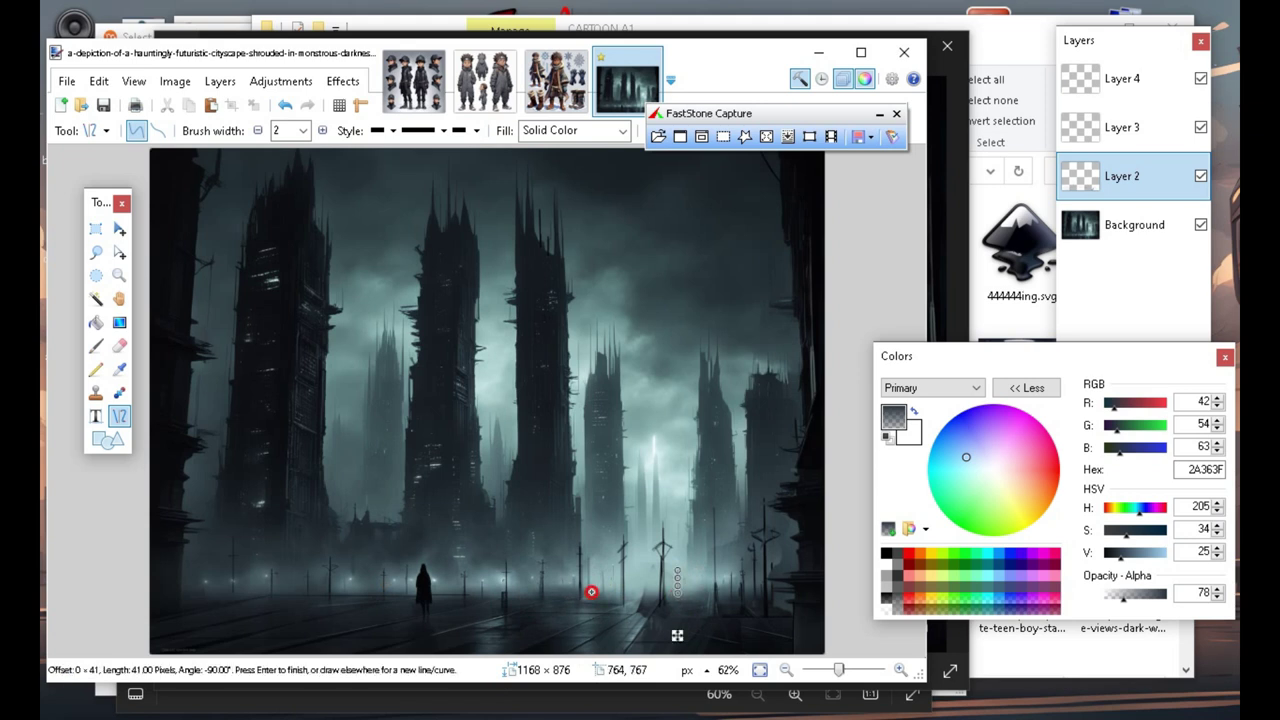
key(Return)
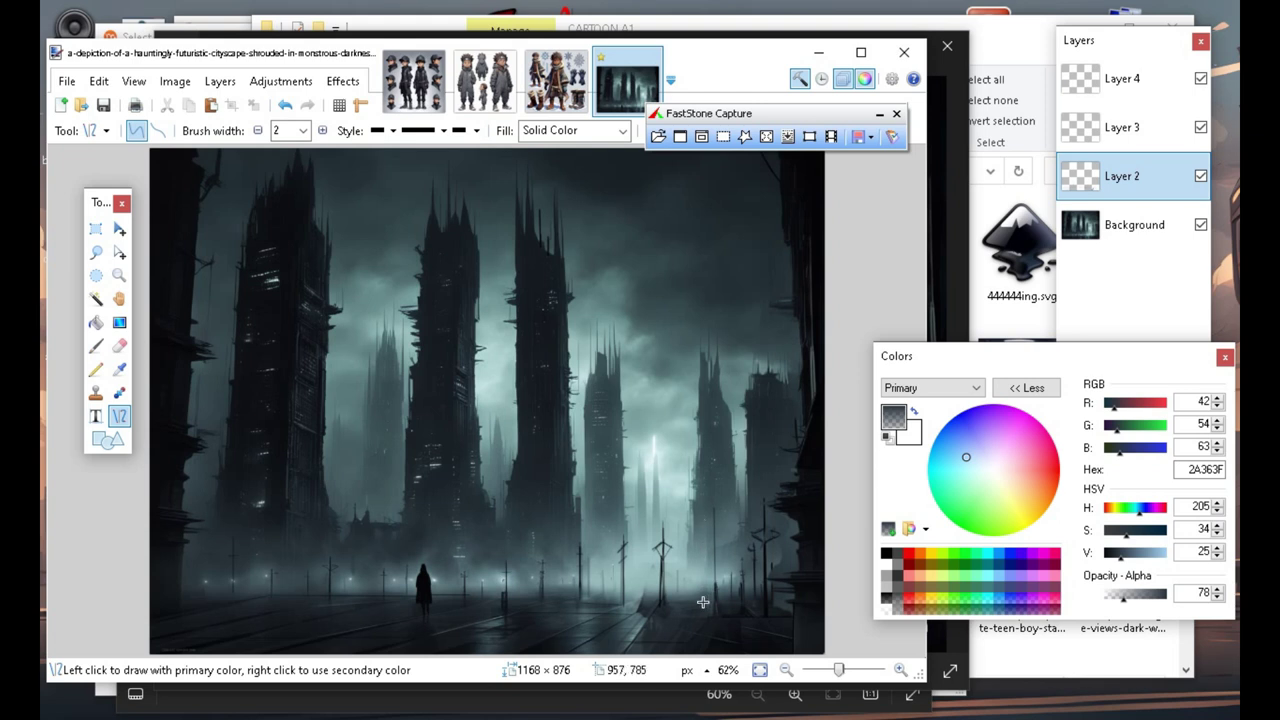
drag(698, 603, 699, 558)
drag(1118, 563, 1104, 557)
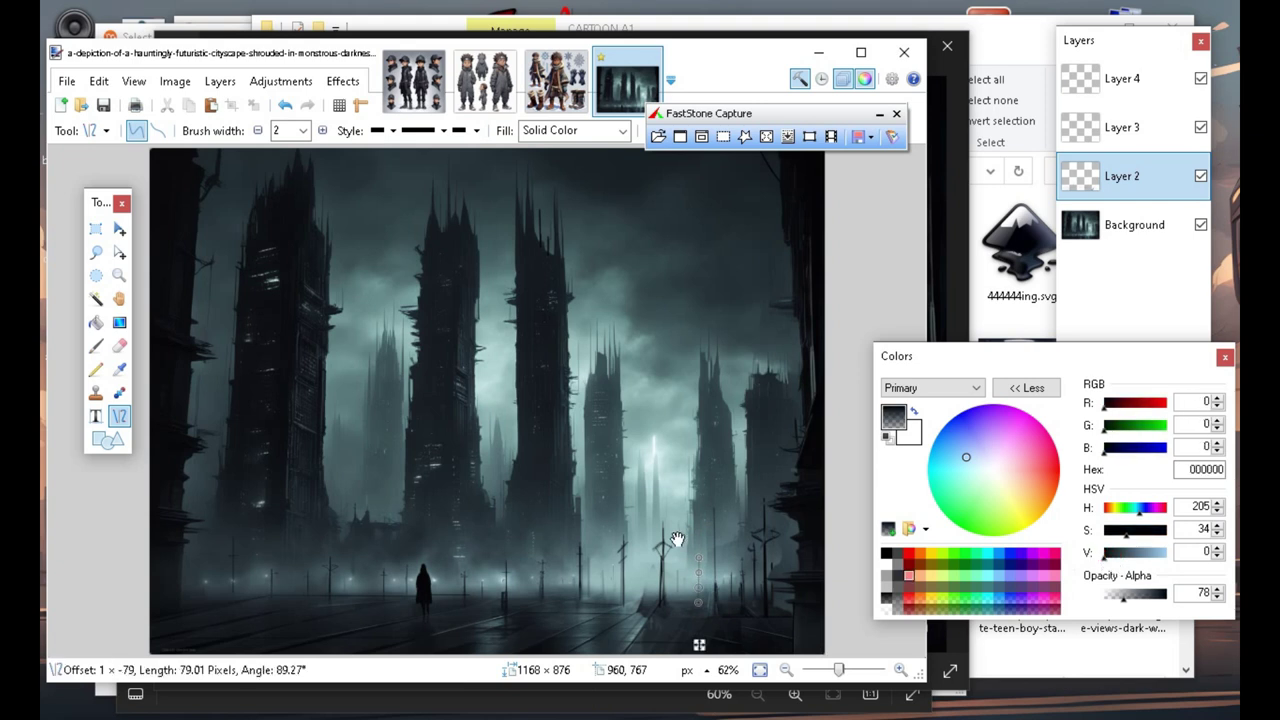
key(Return)
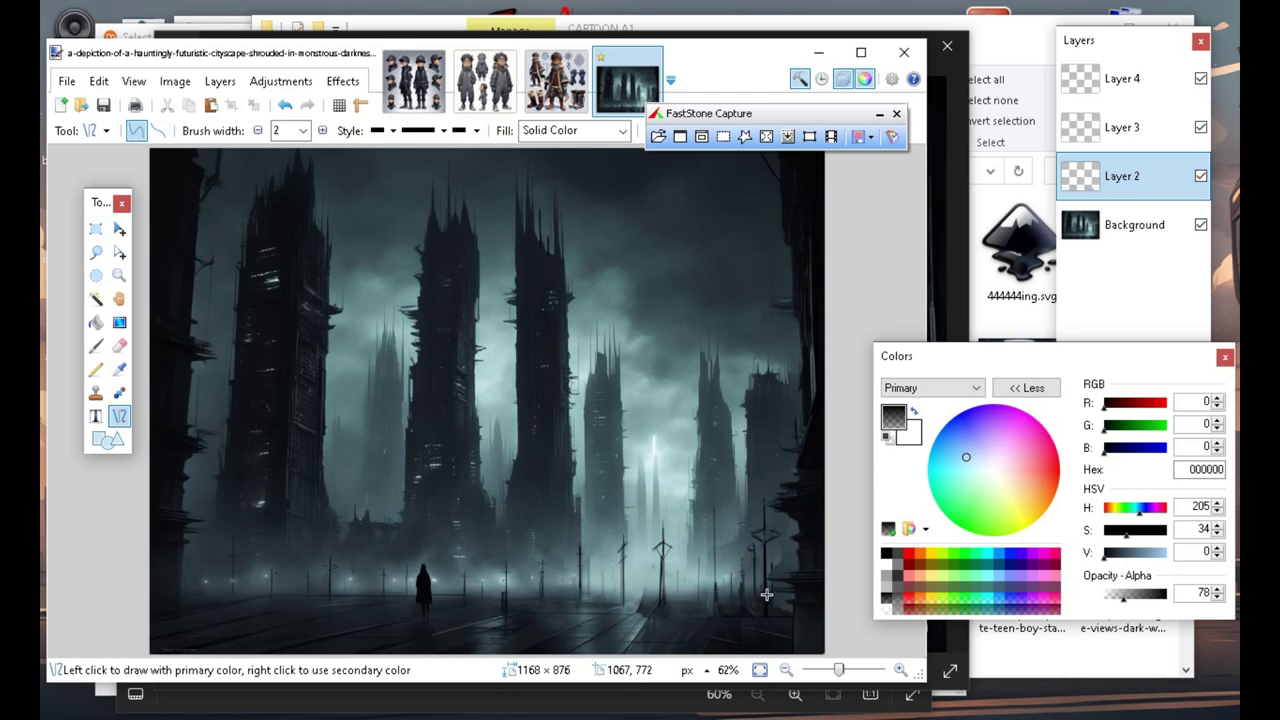
Add short horizontal crossarms to the new pole right of centre and to the top of the rightmost pole.
mouse_move(689, 568)
mouse_down()
mouse_move(704, 565)
mouse_move(700, 506)
mouse_move(697, 591)
mouse_move(697, 569)
mouse_move(677, 571)
mouse_move(697, 569)
mouse_up()
key(Return)
drag(757, 518, 771, 517)
key(Return)
click(1088, 390)
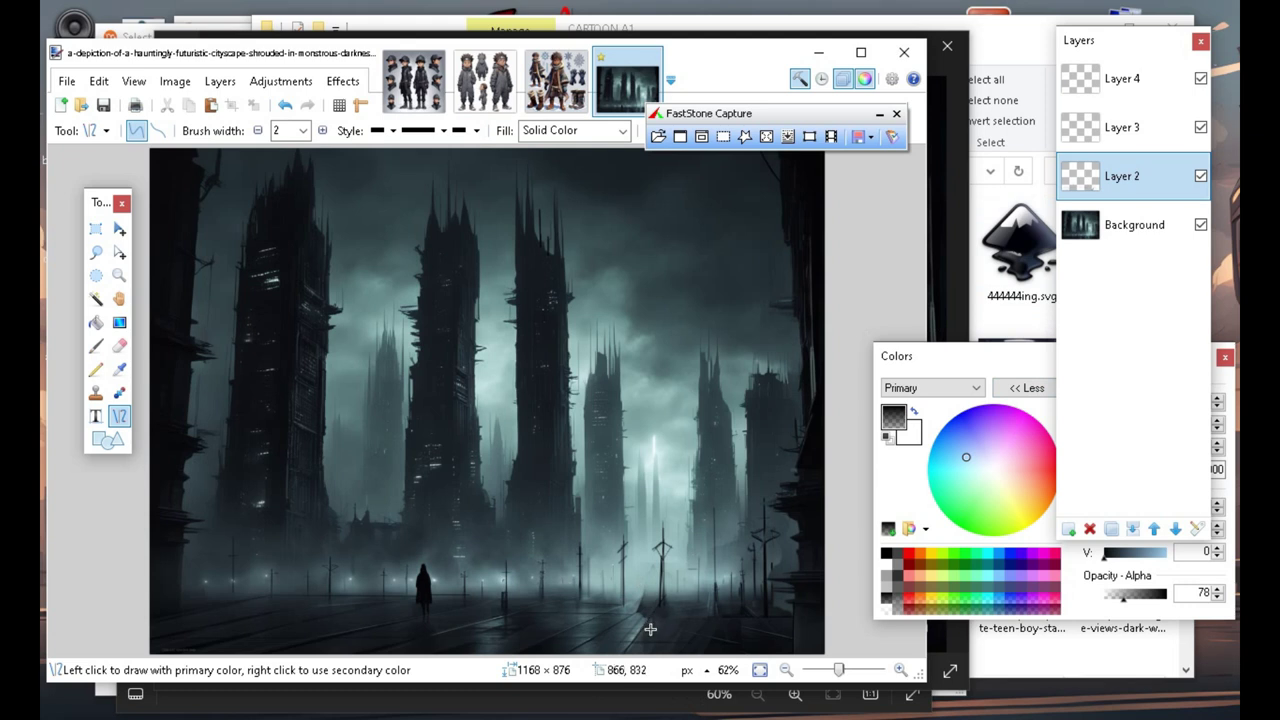
Try tall 2-wide vertical lines in the sky between the bright light and the right-hand tower, and undo the 240 px one.
drag(670, 519, 670, 380)
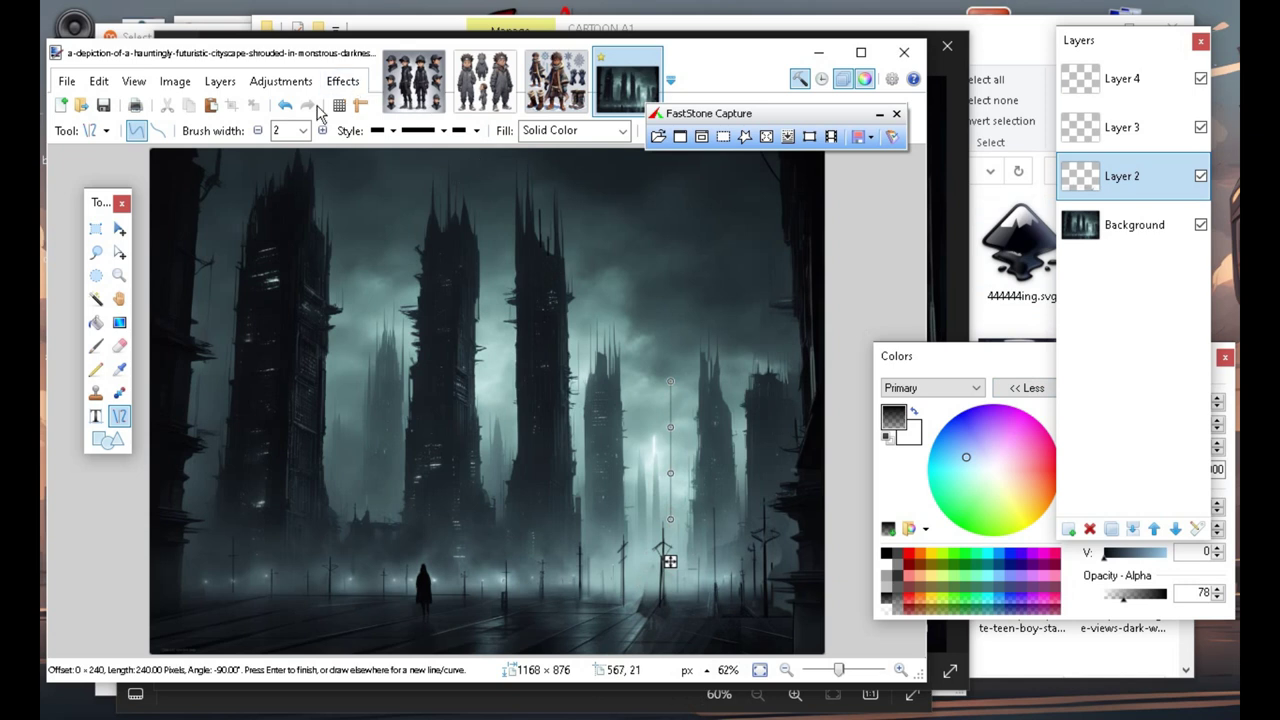
click(285, 105)
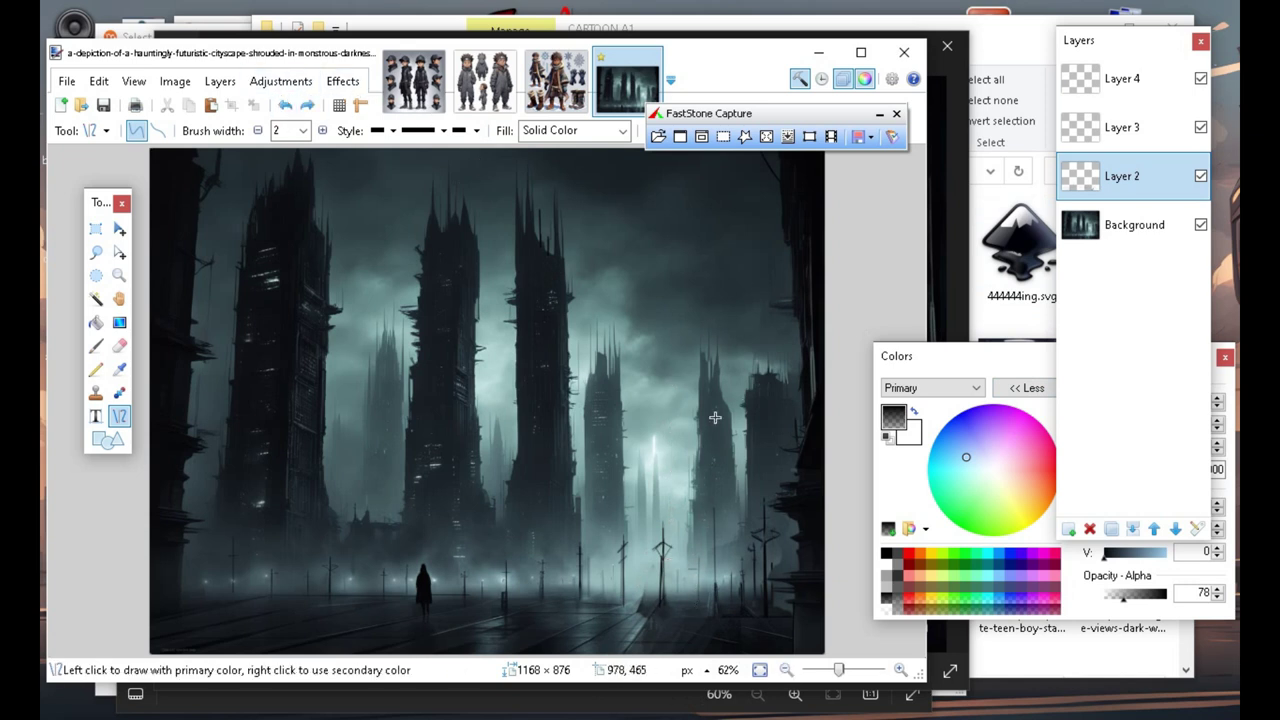
drag(694, 503, 700, 351)
key(Return)
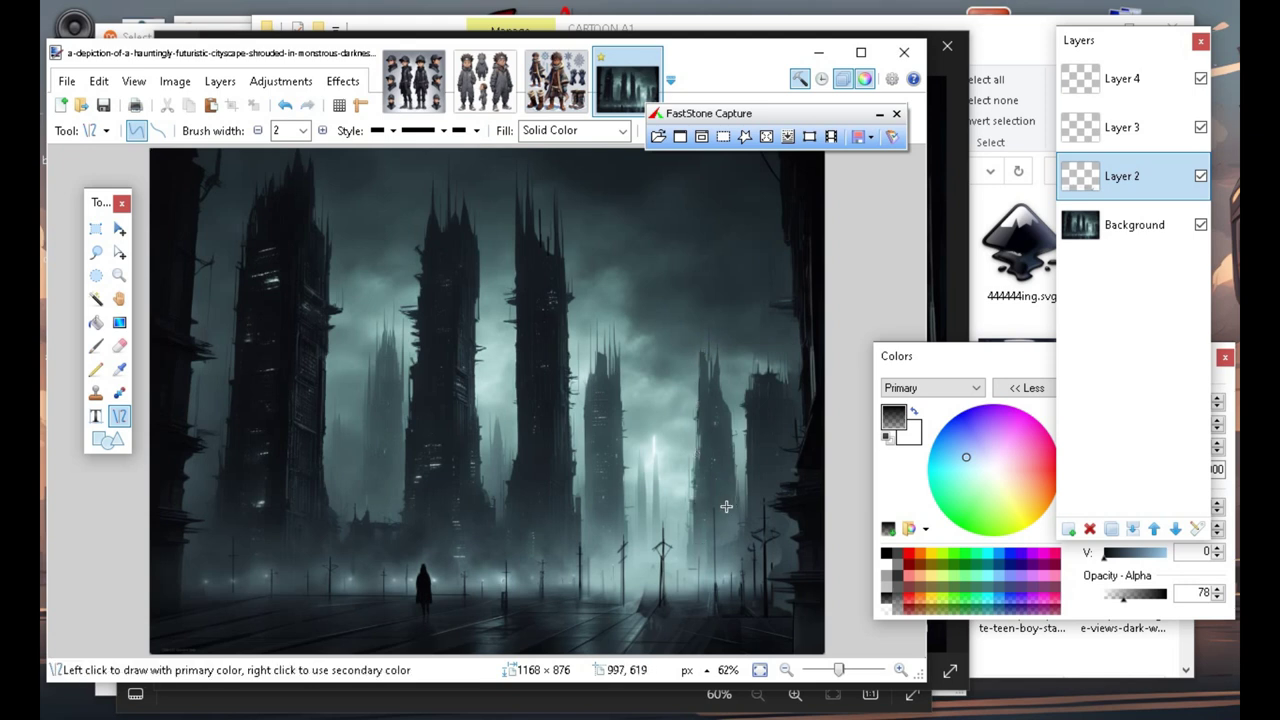
Set the brush width to 3 and the opacity to 151, and try a vertical line about 238 px long above the bright light.
click(322, 130)
click(1140, 598)
drag(652, 284, 651, 413)
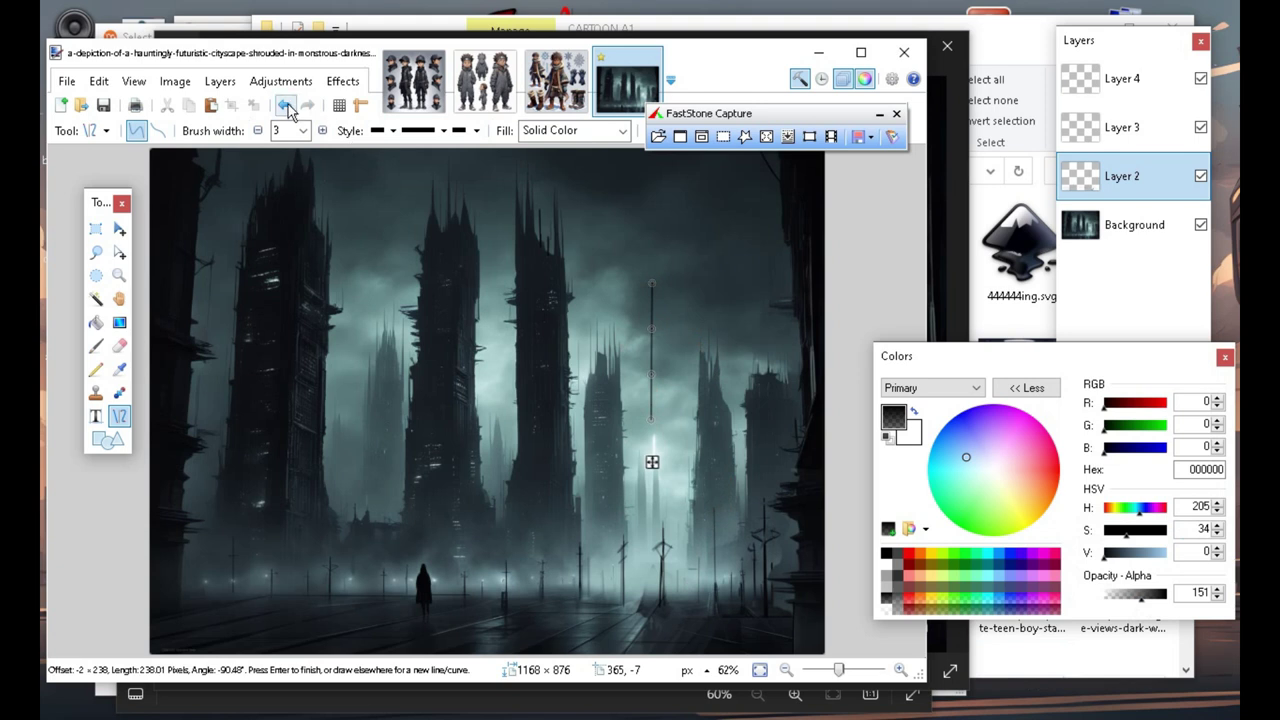
key(Return)
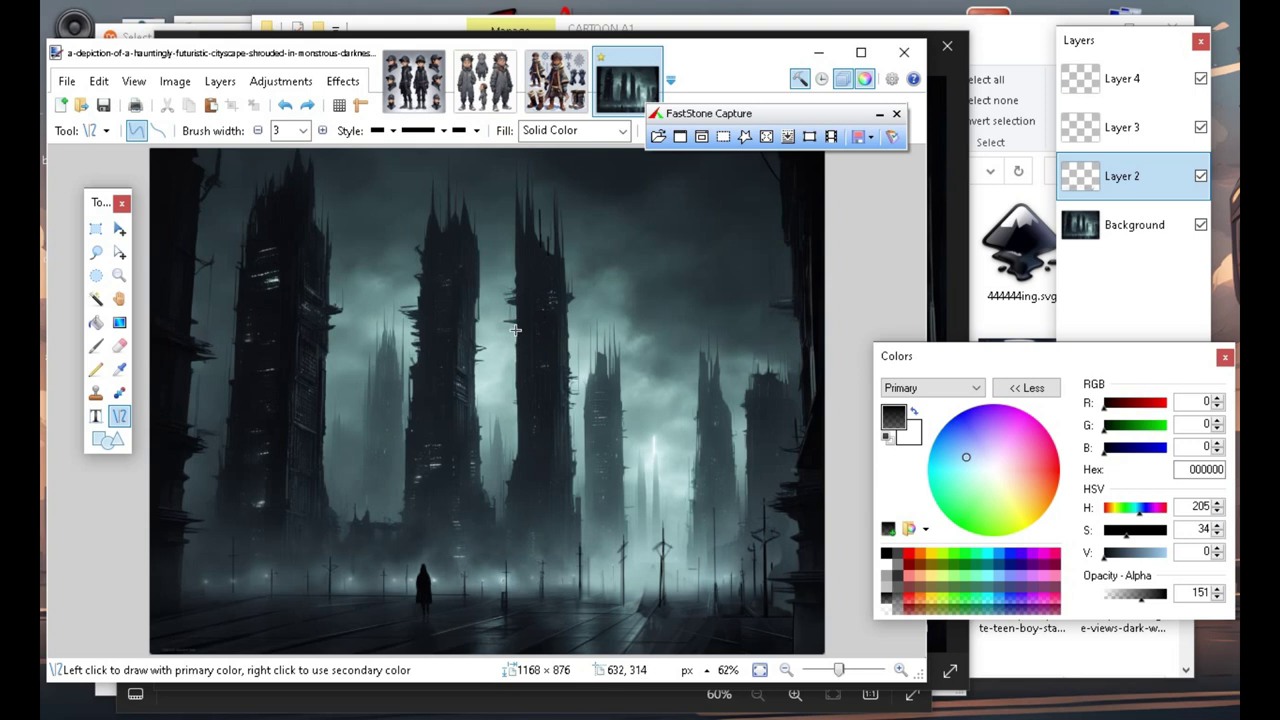
Draw vertical lines down both edges of the third tall tower, using brush width 7 for the right edge.
drag(515, 330, 516, 464)
key(Return)
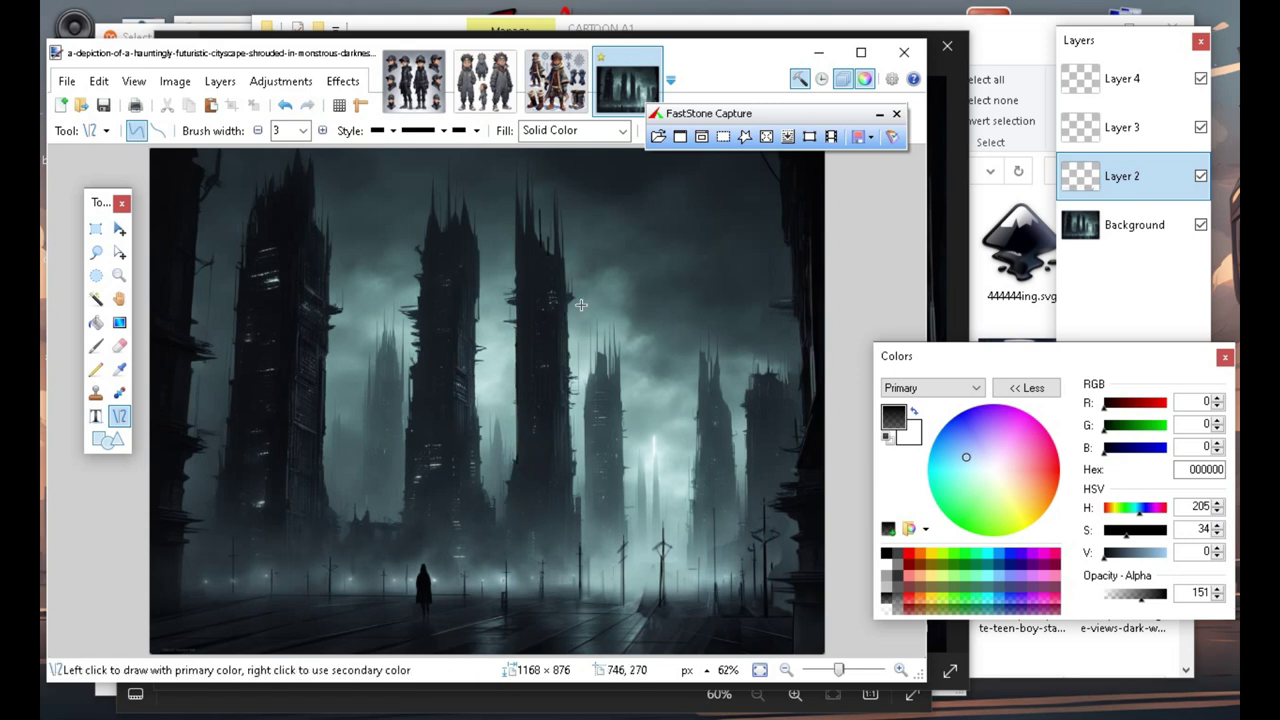
click(322, 131)
click(322, 131)
click(322, 131)
click(322, 131)
mouse_move(567, 300)
mouse_down()
mouse_move(577, 492)
mouse_move(567, 464)
mouse_up()
key(Return)
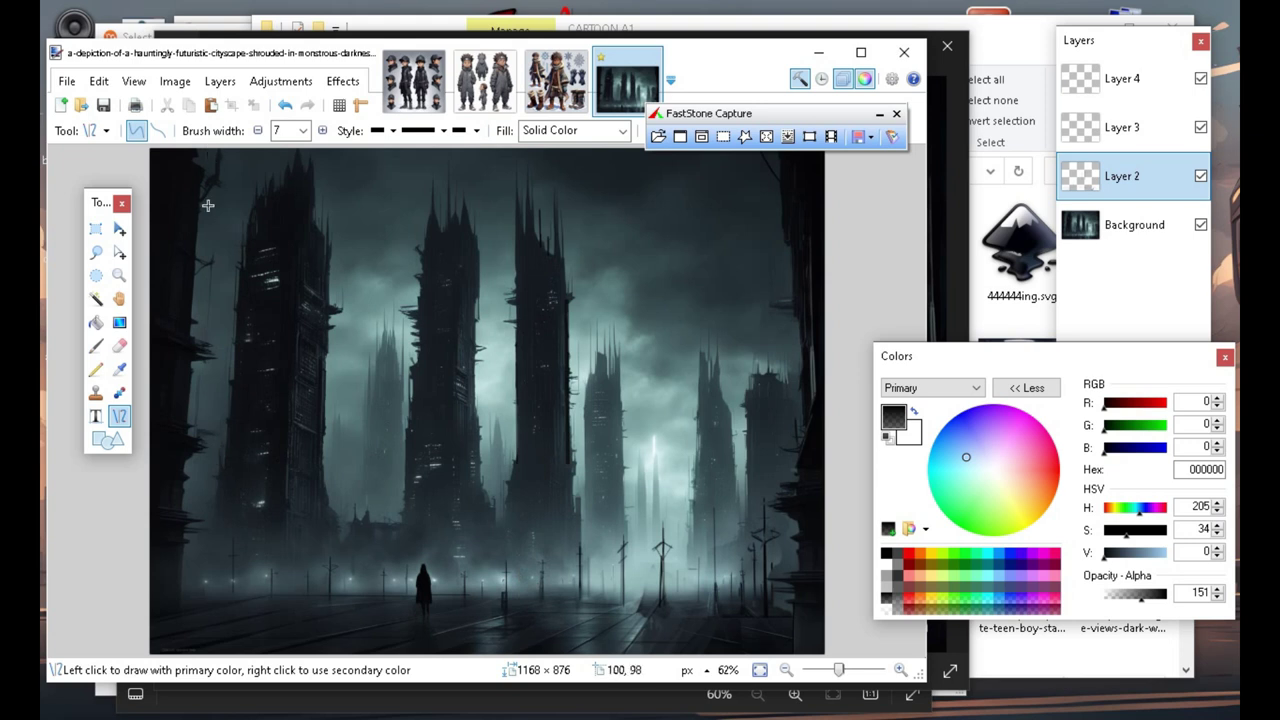
Add three short 7-wide ledges to the right side of the leftmost building and reduce the brush width to 6.
drag(184, 257, 206, 263)
key(Return)
drag(187, 318, 200, 323)
key(Return)
drag(177, 478, 191, 478)
key(Return)
click(257, 130)
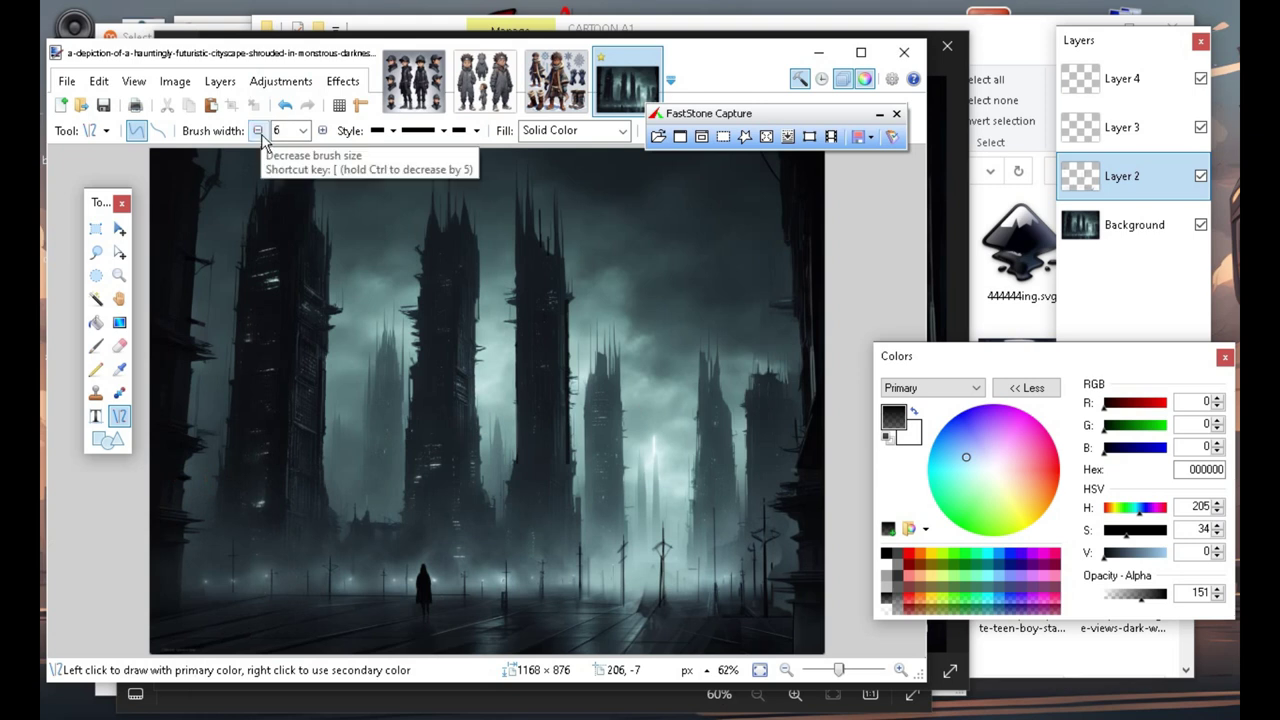
Set the opacity to 101 and draw short 6-wide vertical lines and ledges on the right side of the leftmost building.
drag(1122, 596, 1130, 598)
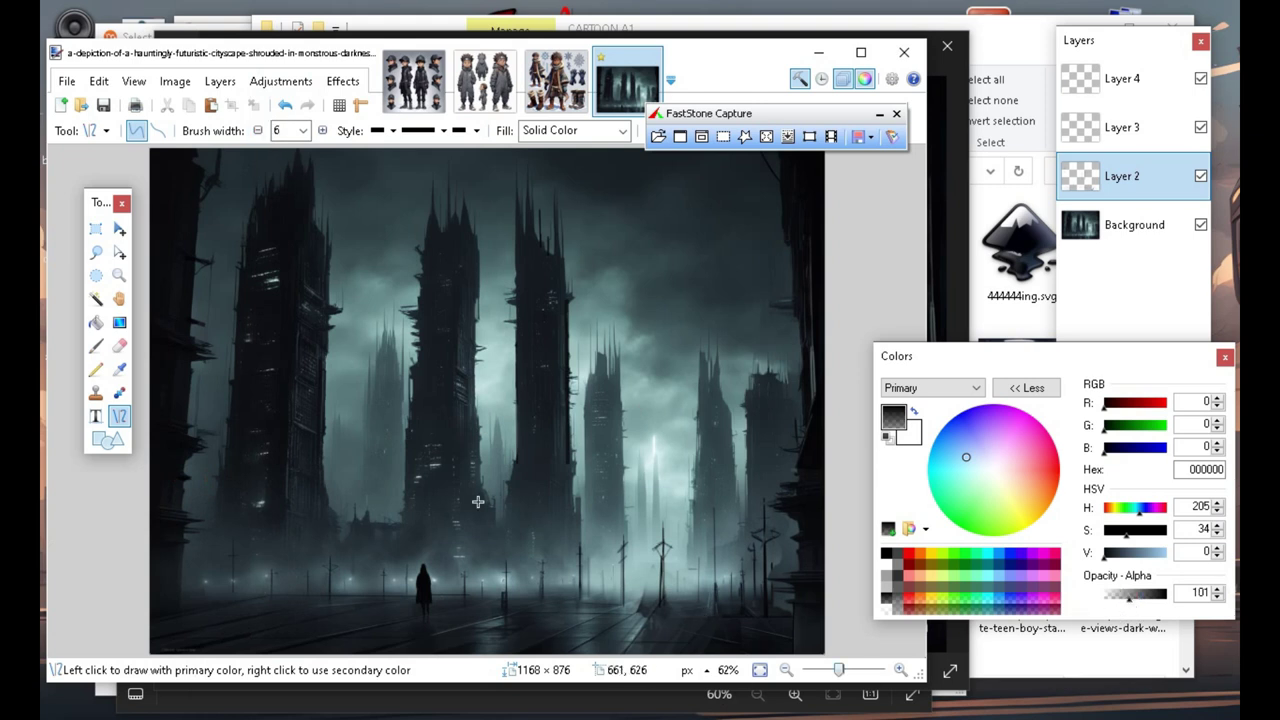
drag(186, 518, 184, 612)
drag(183, 543, 181, 612)
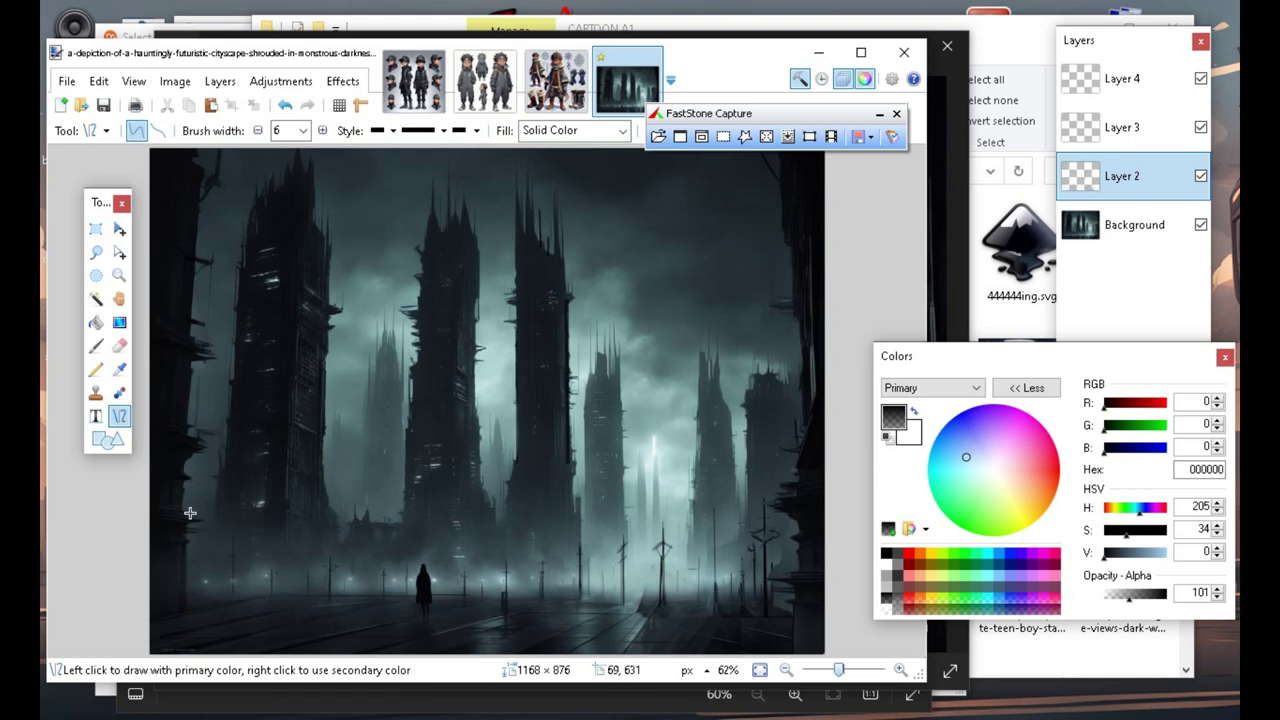
mouse_move(184, 460)
mouse_down()
mouse_move(183, 517)
mouse_move(163, 477)
mouse_move(214, 477)
mouse_up()
key(Return)
key(Return)
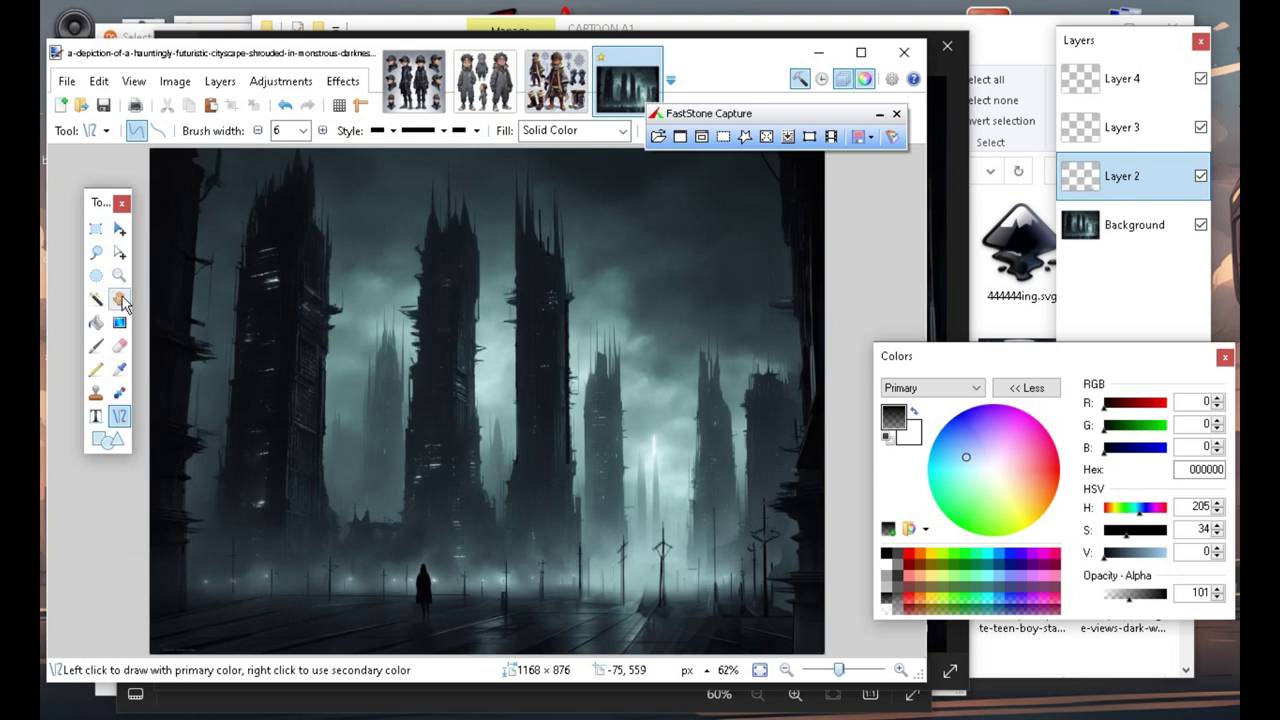
drag(191, 258, 143, 251)
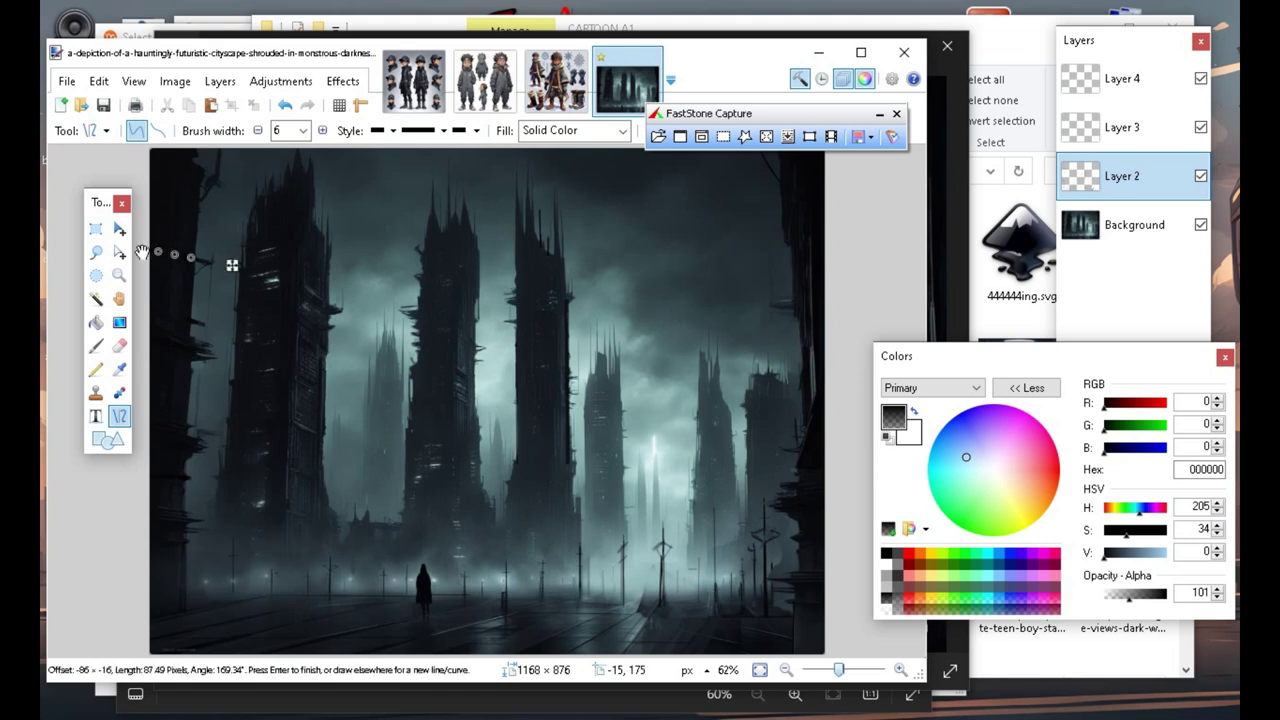
key(Return)
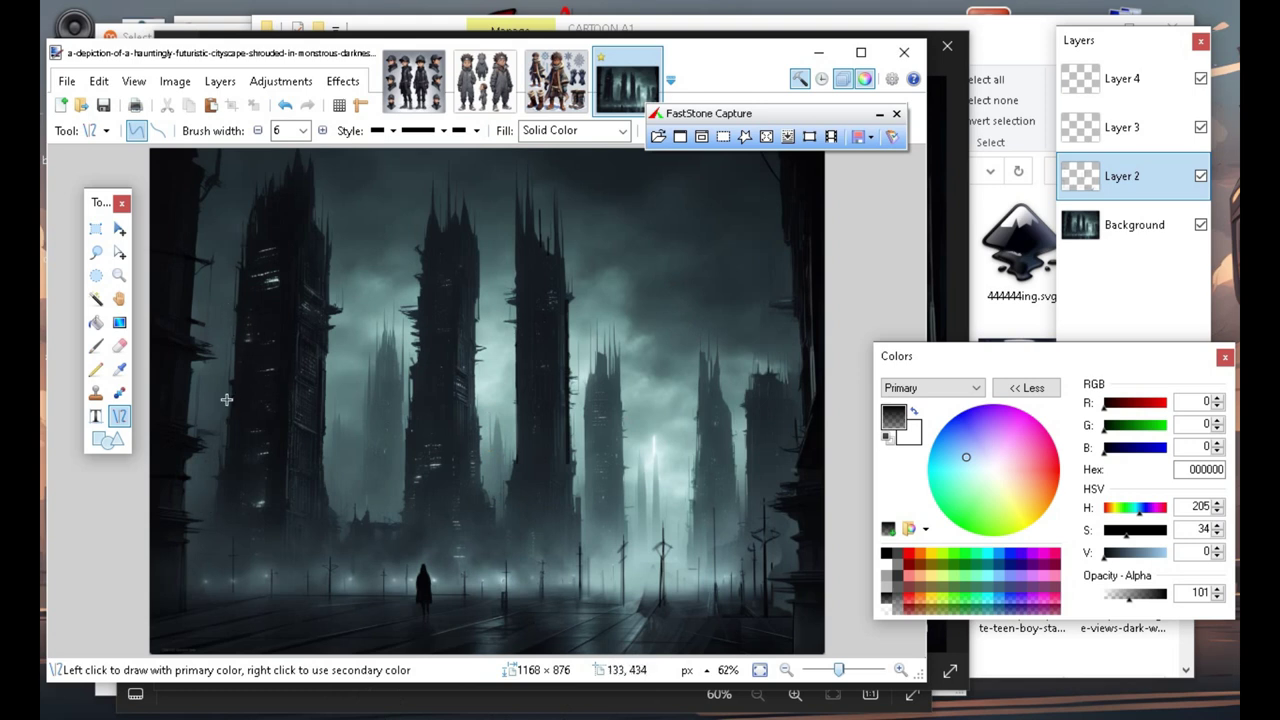
Undo a trial line beside the first tall tower and draw a vertical line about 272 px long along that tower's left edge.
drag(224, 203, 213, 388)
click(285, 105)
drag(231, 382, 239, 267)
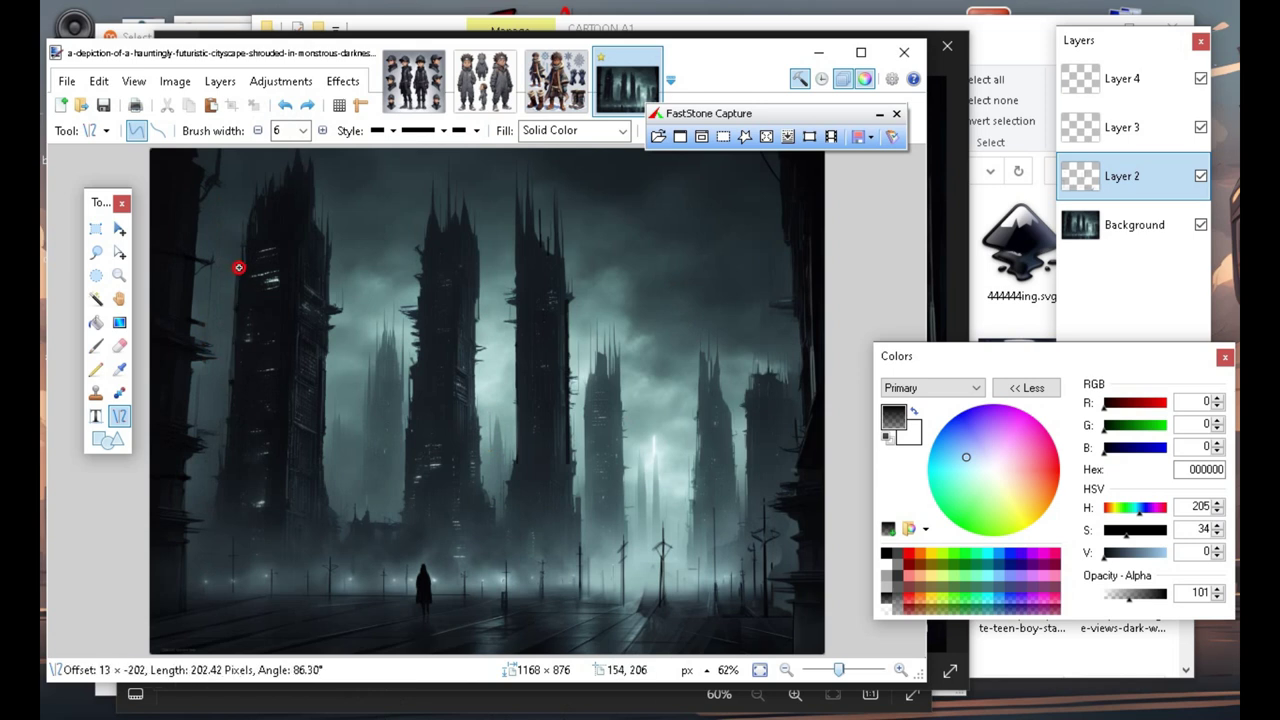
drag(231, 375, 230, 425)
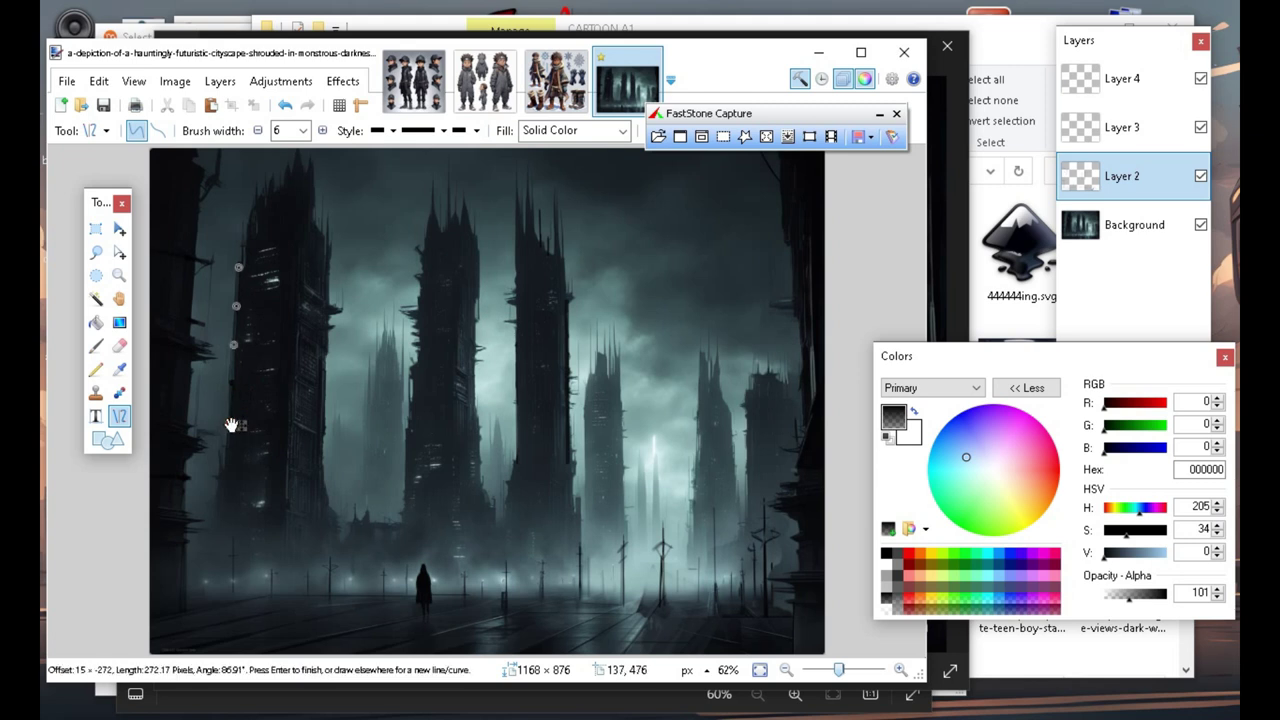
key(Return)
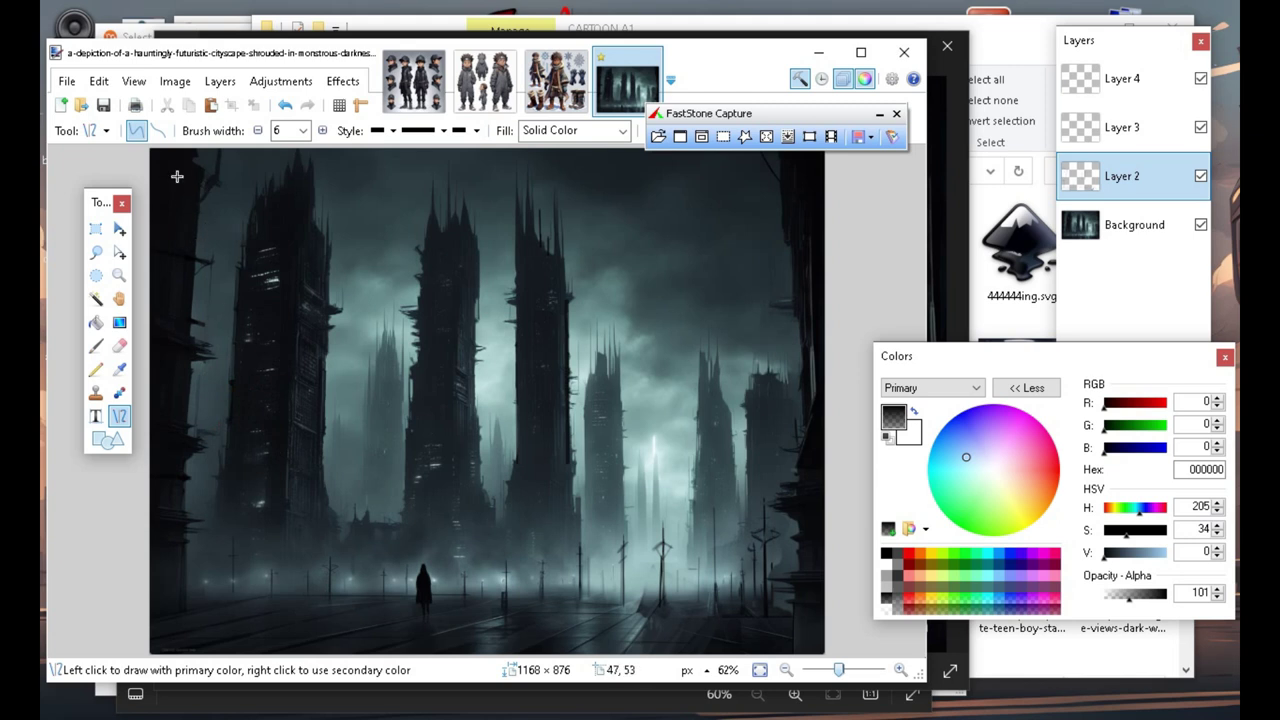
Draw 6-wide vertical lines along the leftmost building's right edge, one on the upper part and two on the lower, the last about 62 px long.
drag(199, 187, 191, 349)
key(Return)
key(Return)
key(Return)
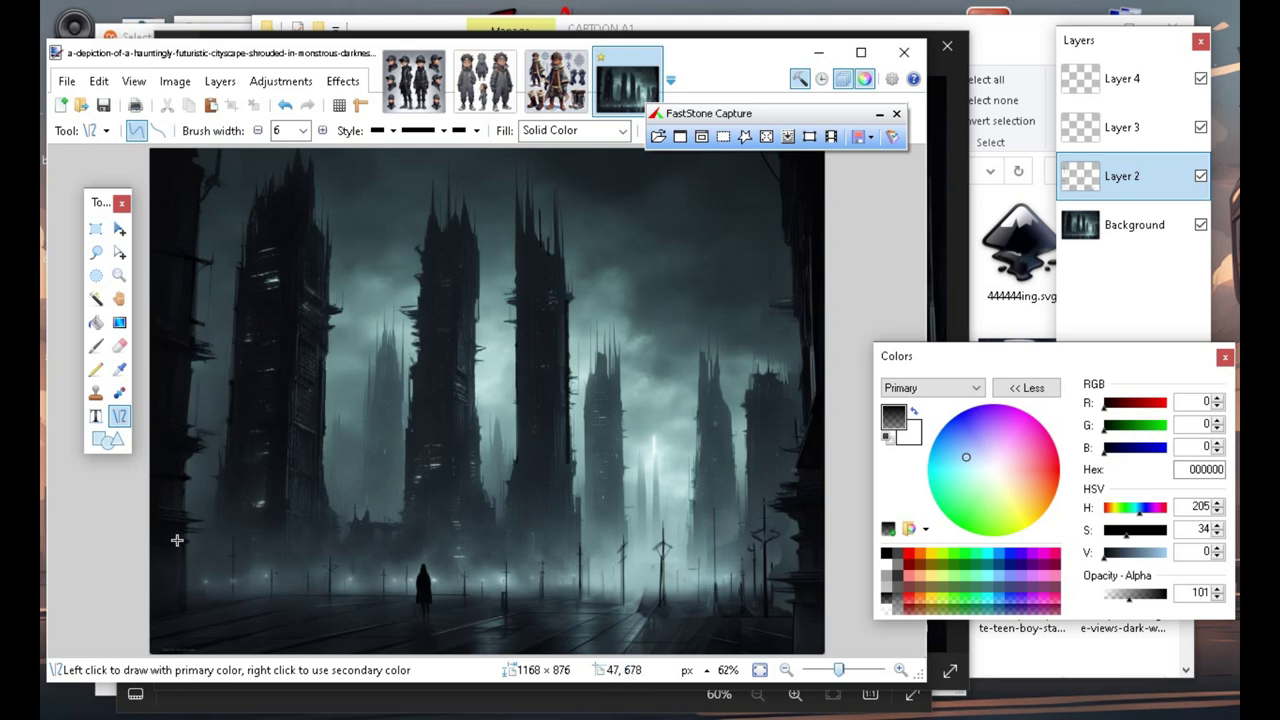
mouse_move(187, 453)
mouse_down()
mouse_move(189, 526)
mouse_move(184, 517)
mouse_up()
key(Return)
drag(185, 478, 183, 516)
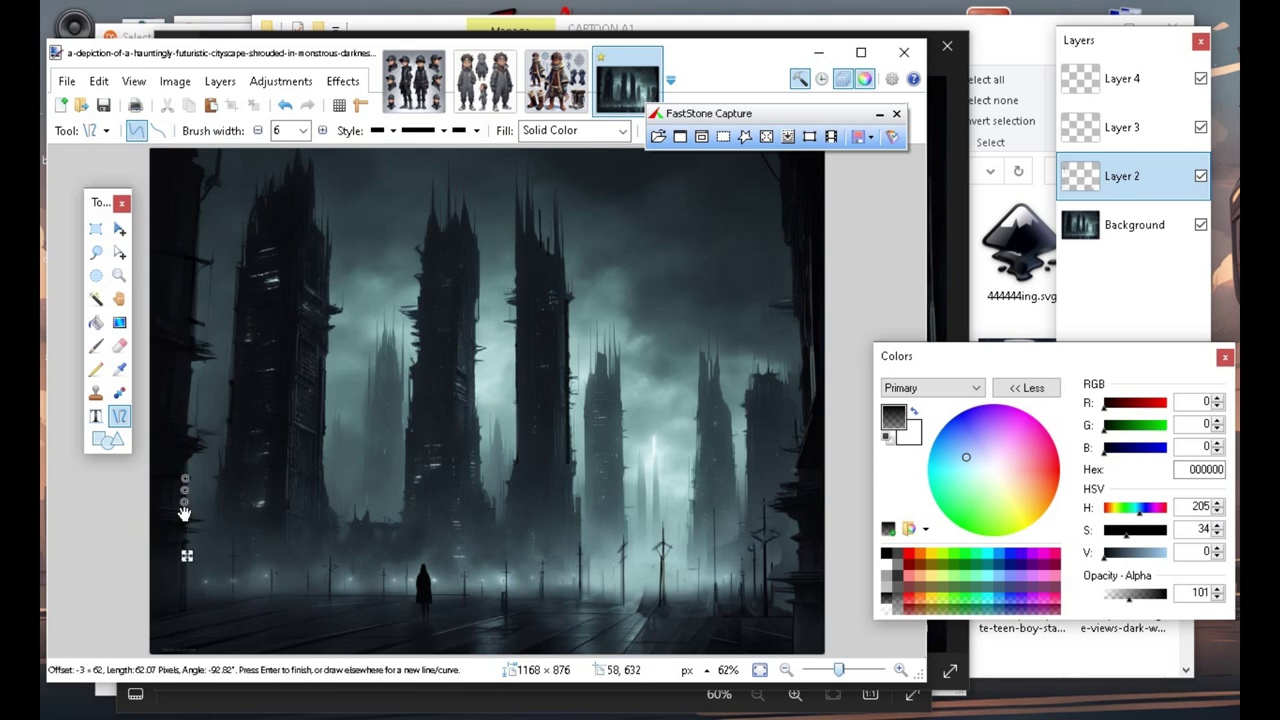
key(Return)
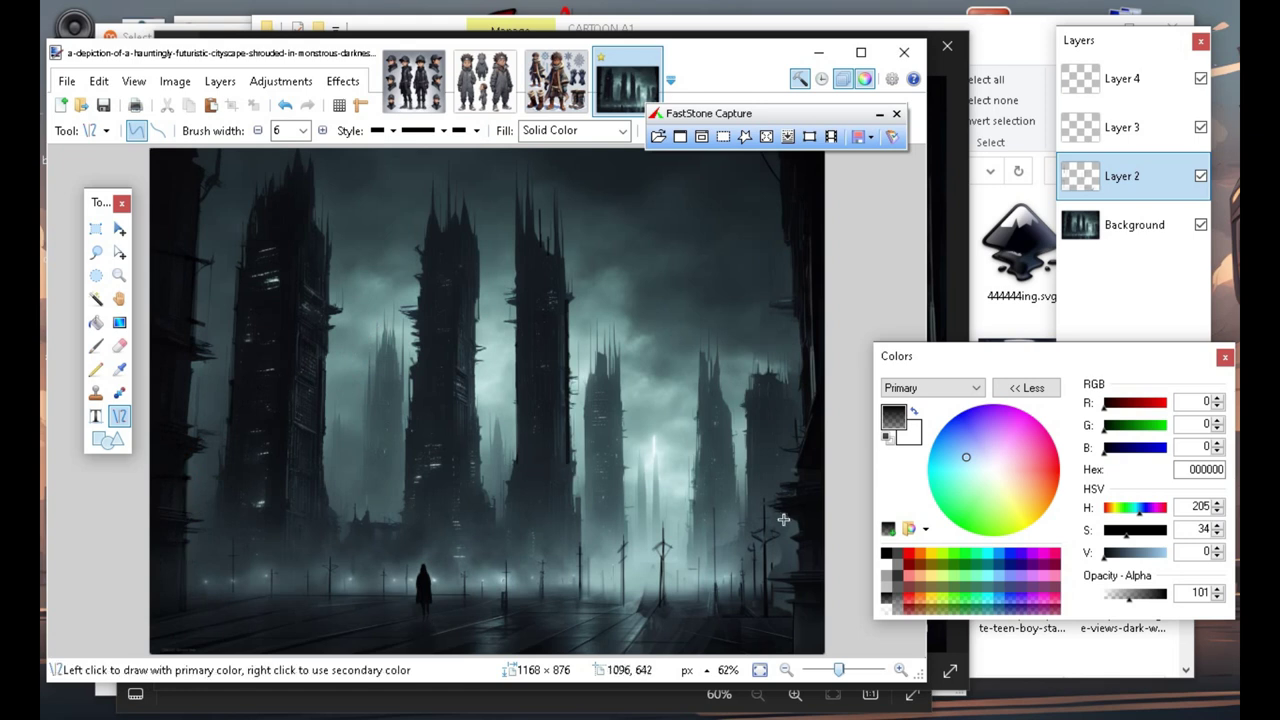
Draw a long 6-wide vertical line down the rightmost building's left edge and another about 114 px long below it.
drag(917, 354, 1051, 309)
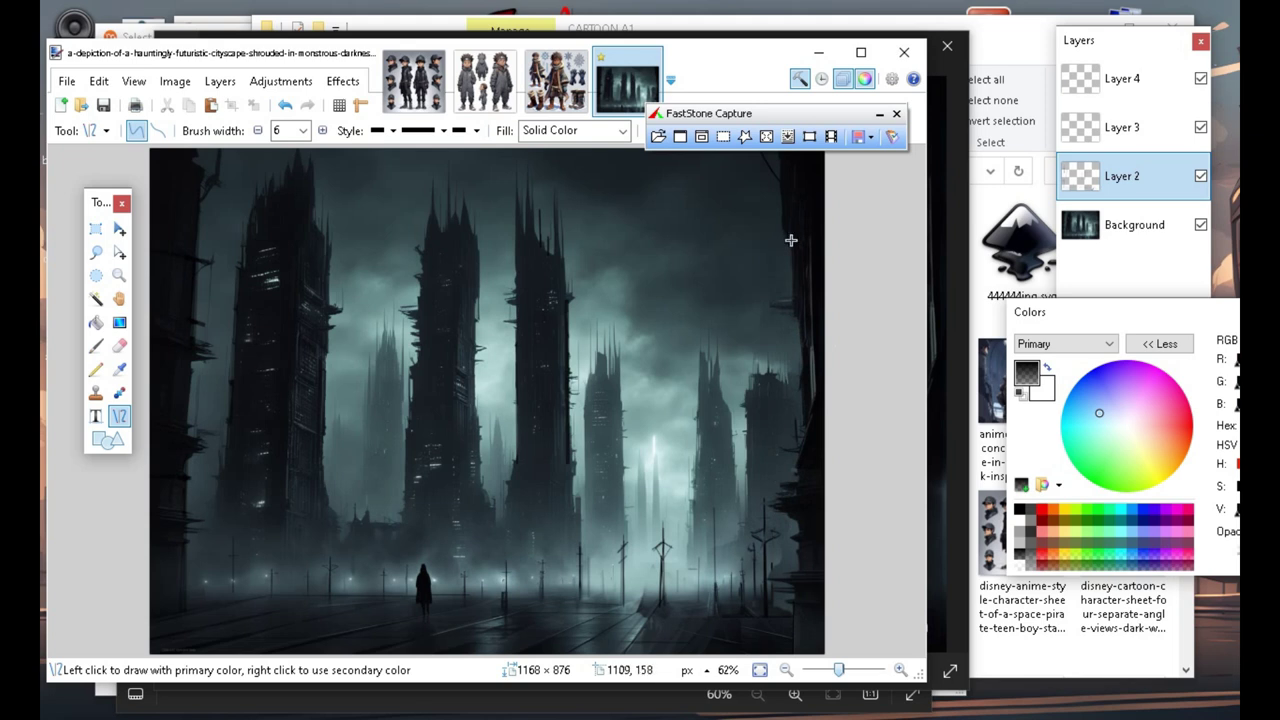
drag(790, 240, 794, 483)
key(Return)
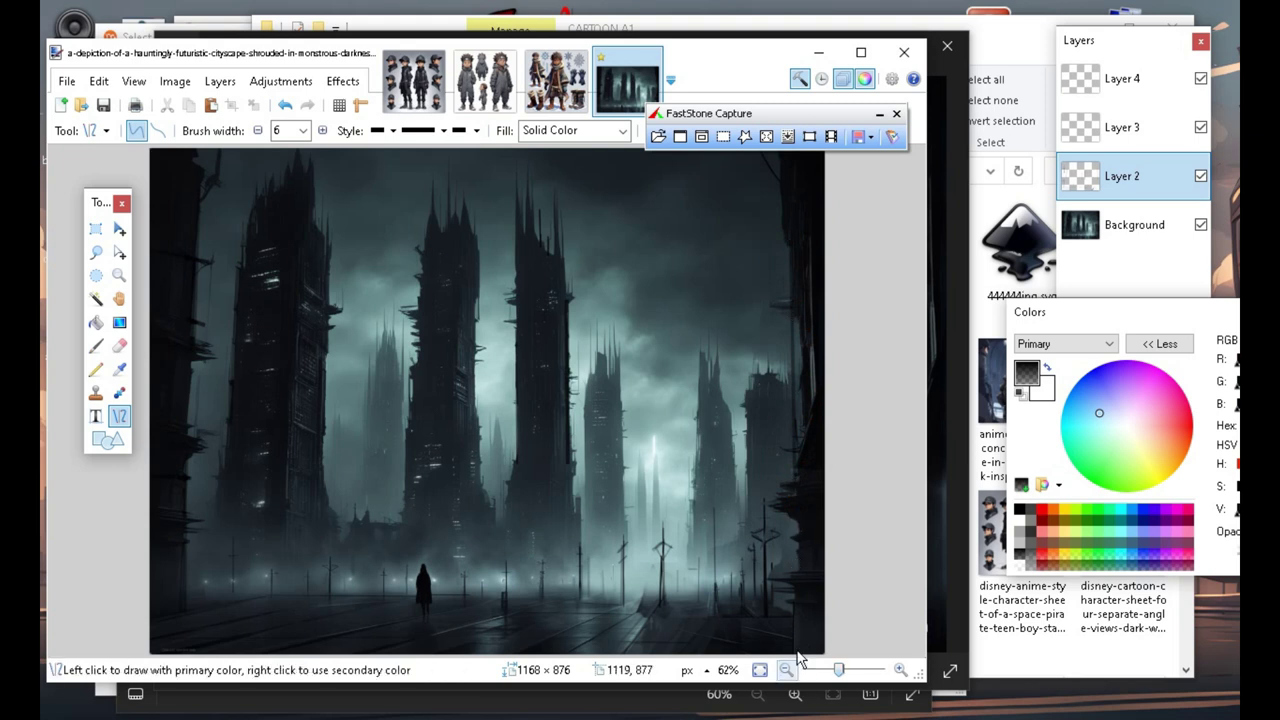
drag(794, 511, 795, 580)
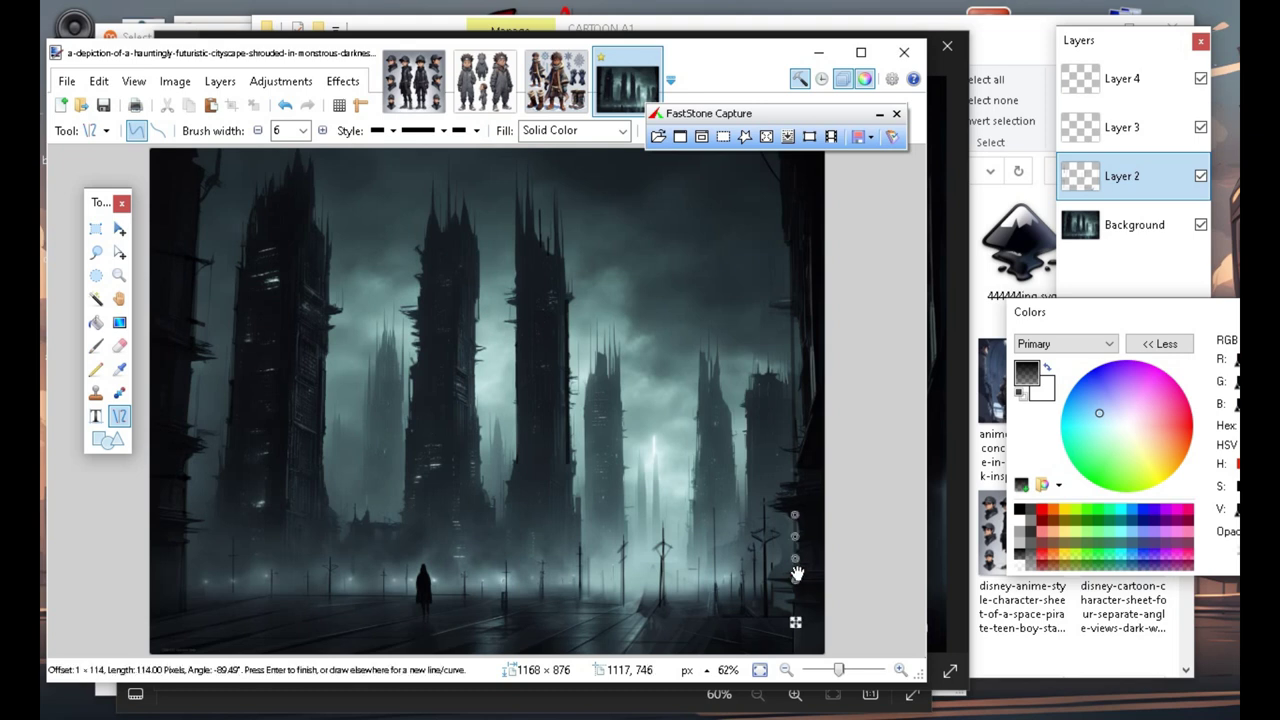
key(Return)
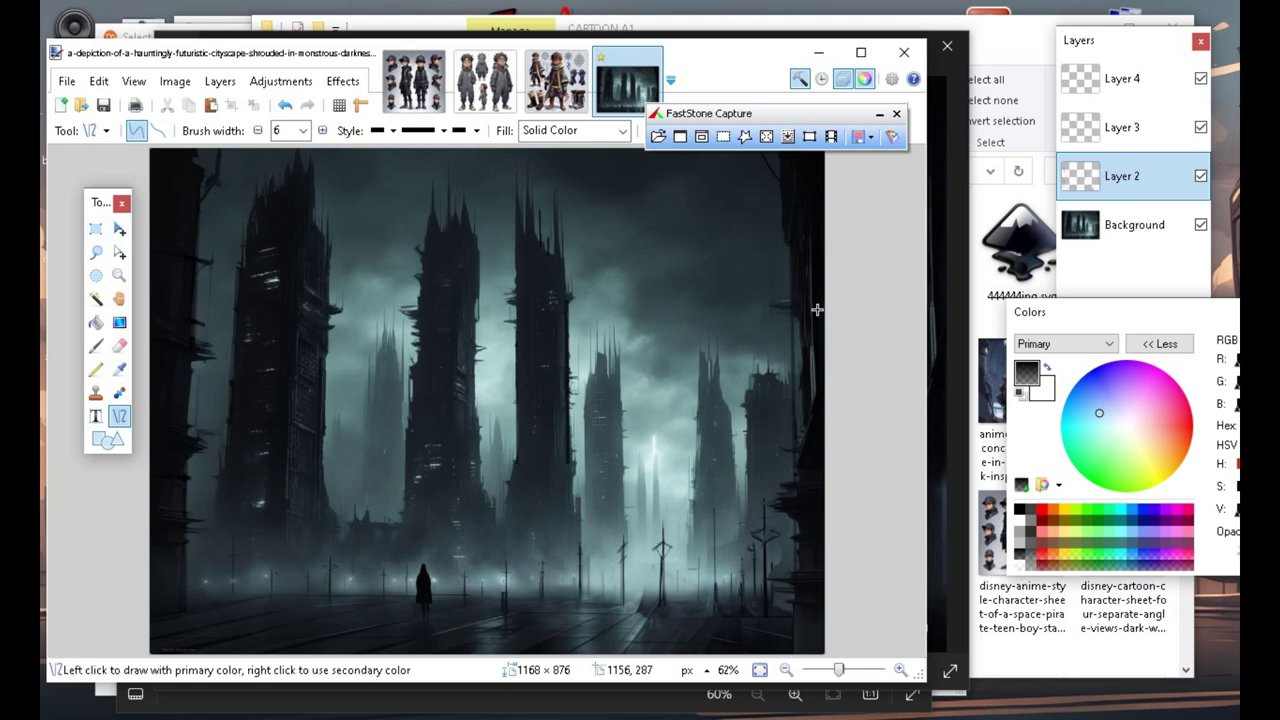
Set the brush width to 9 and the opacity to 143, and draw a long vertical line just inside the rightmost building's left edge.
click(322, 130)
click(322, 130)
click(322, 130)
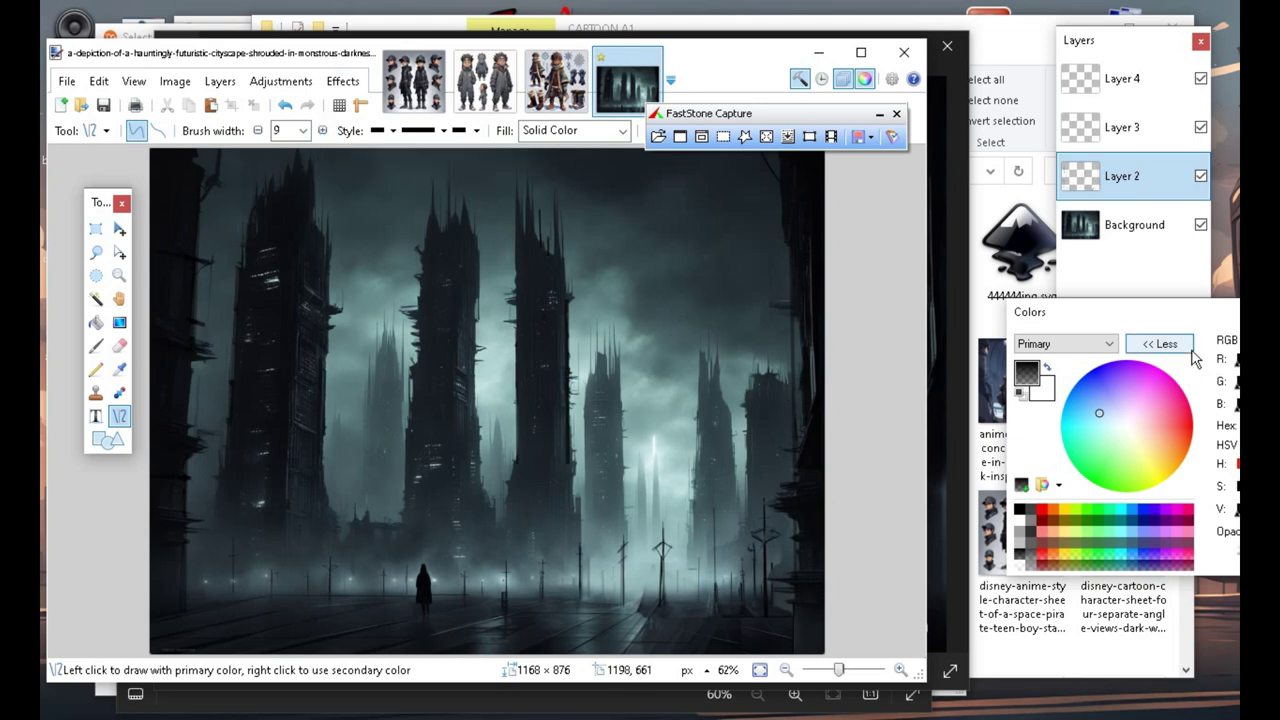
drag(1140, 320, 310, 5)
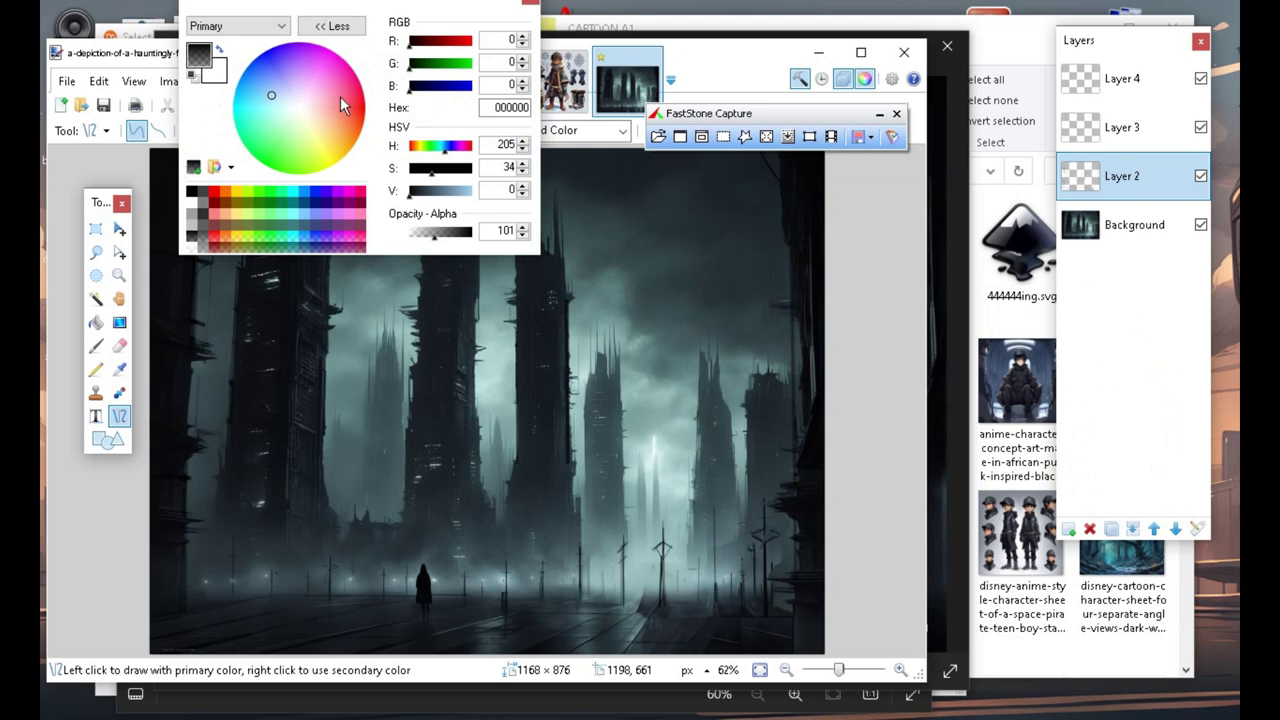
click(446, 236)
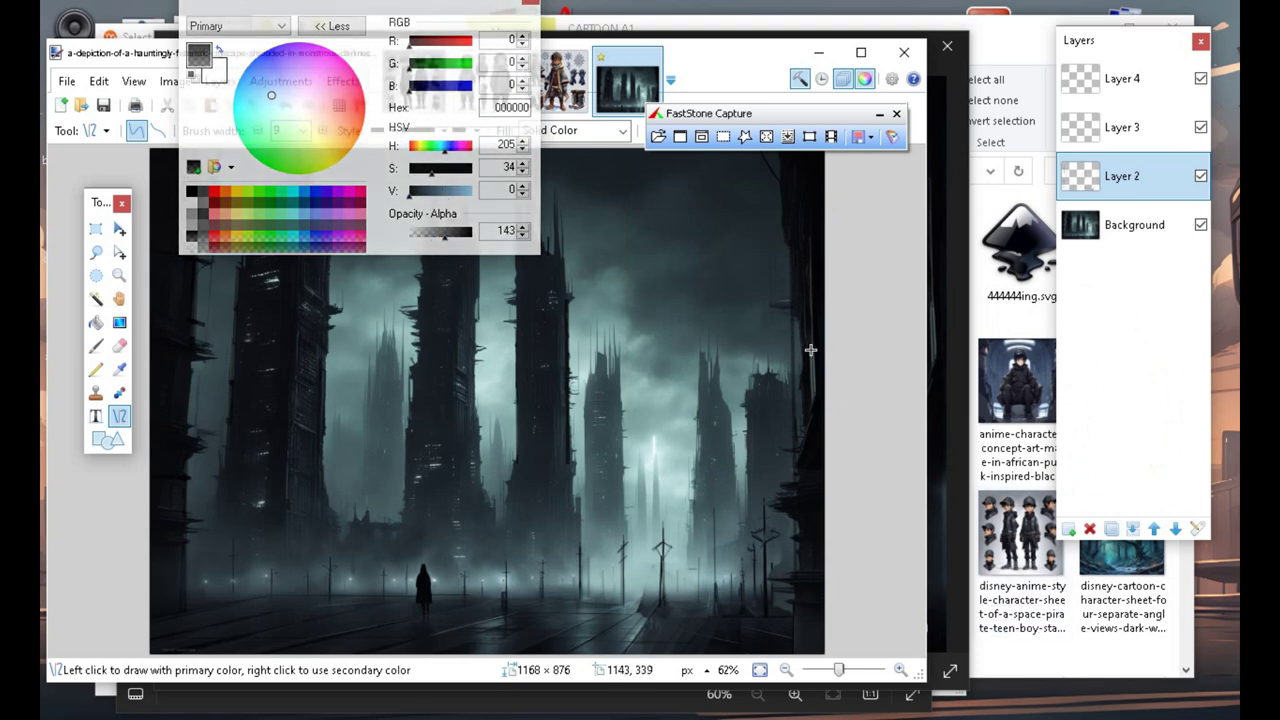
drag(800, 250, 796, 482)
key(Return)
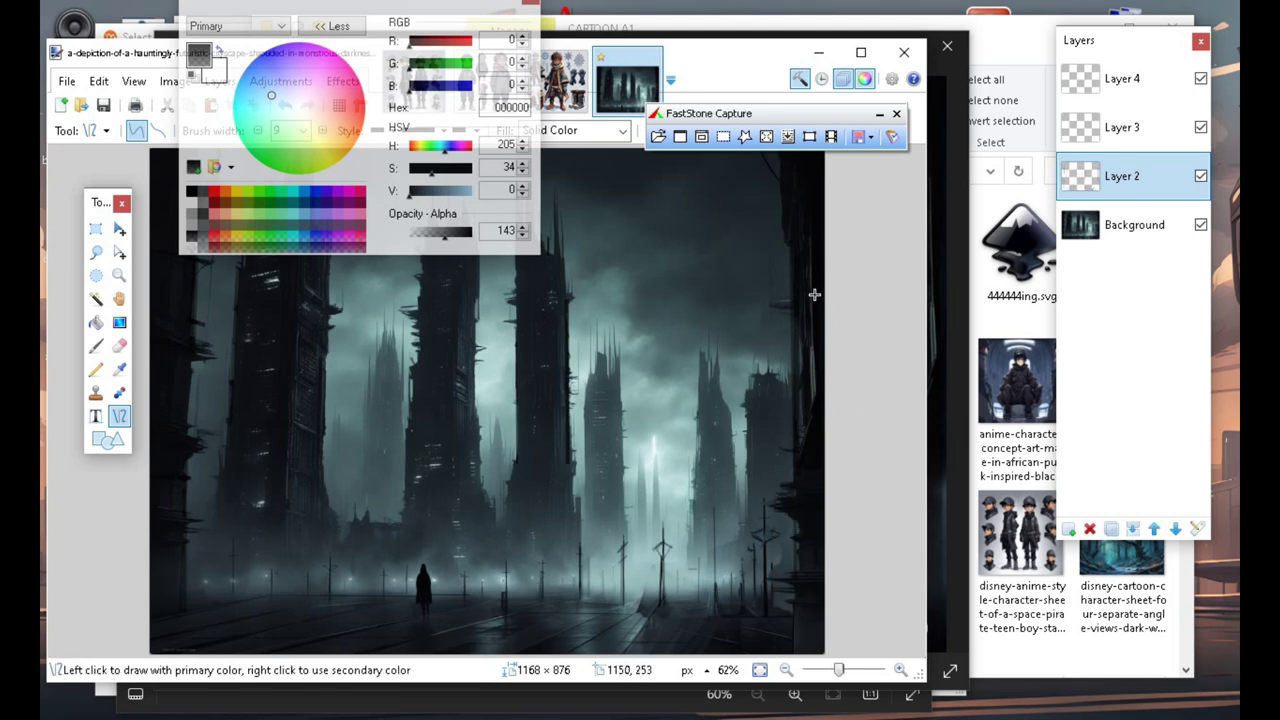
Draw three 9-wide vertical lines inside the upper half of the rightmost building, the first about 50 px long.
drag(810, 241, 814, 287)
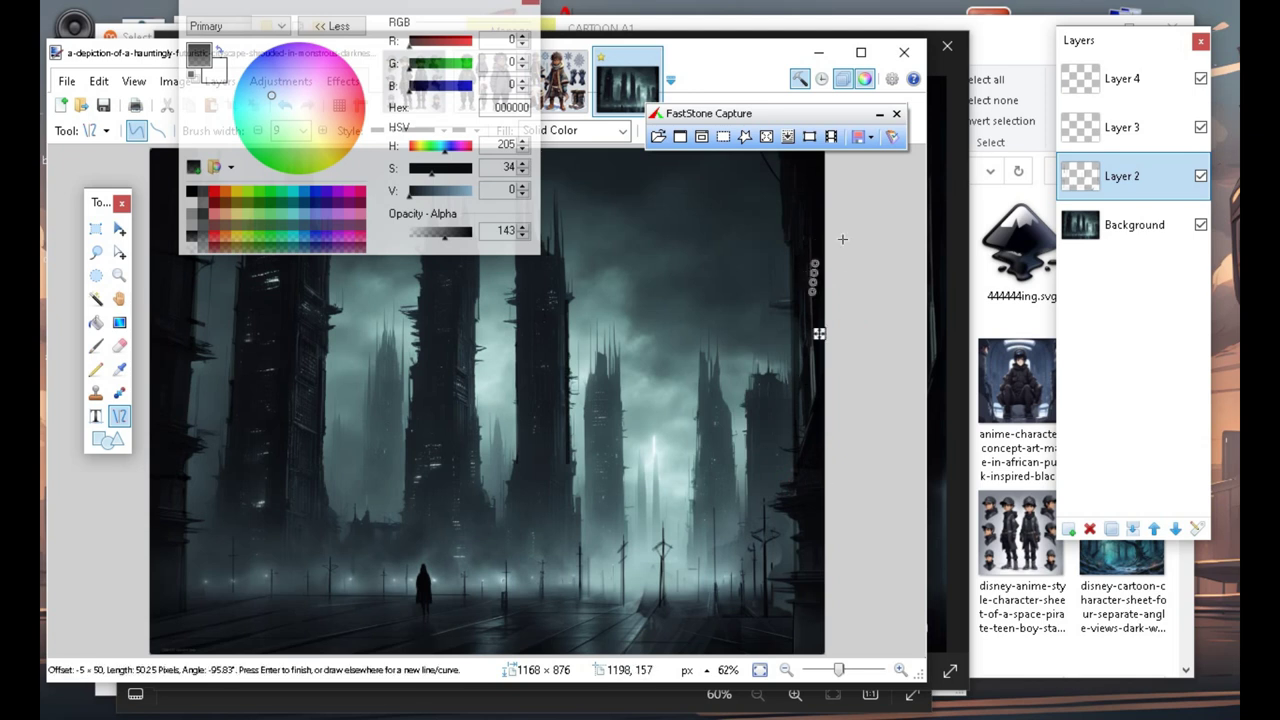
key(Return)
drag(809, 246, 813, 405)
key(Return)
drag(809, 326, 813, 413)
key(Return)
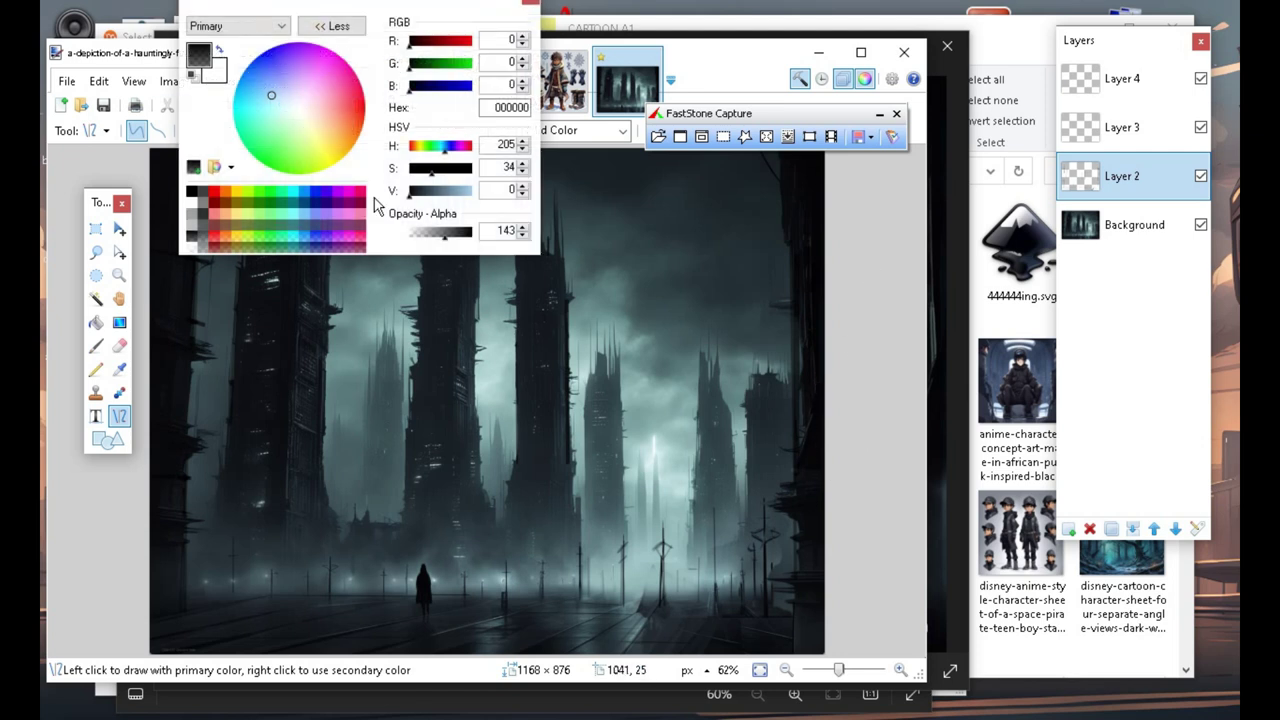
Set the opacity to 163 and the brush width to 4, and draw a vertical line about 421 px long along the rightmost building's left edge.
drag(447, 244, 450, 245)
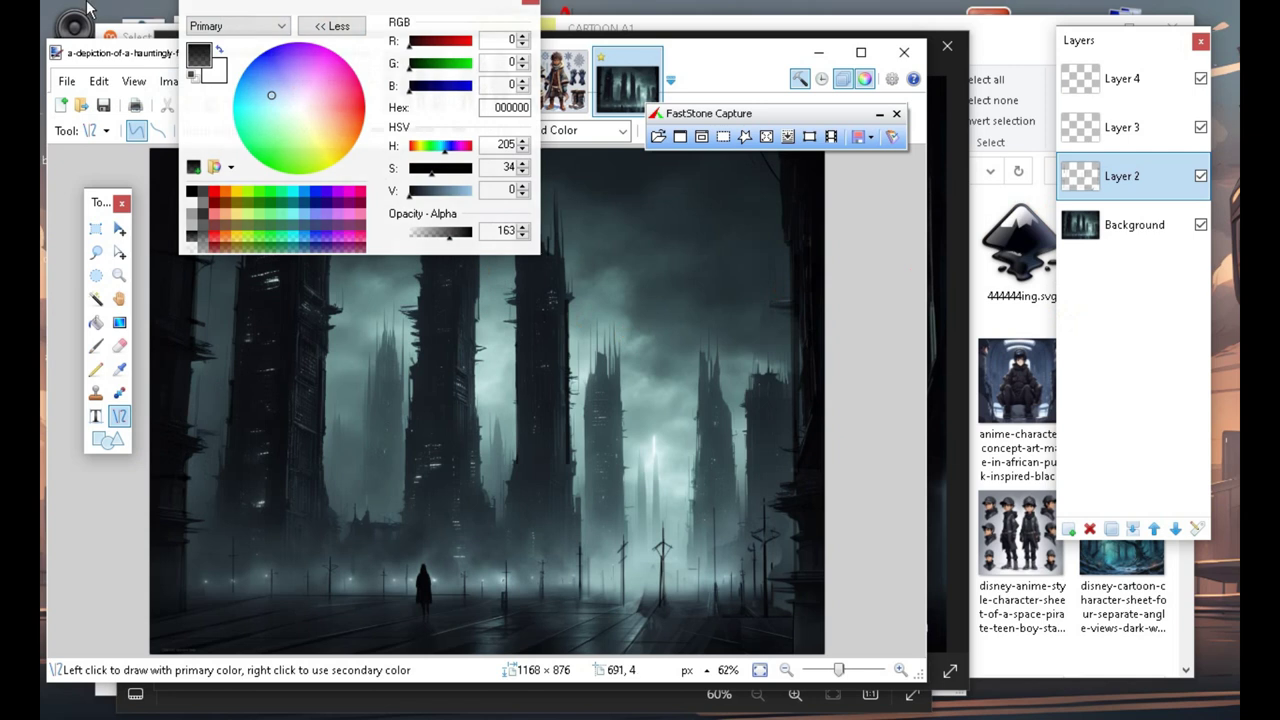
key(ctrl+shift+alt+Print)
click(756, 283)
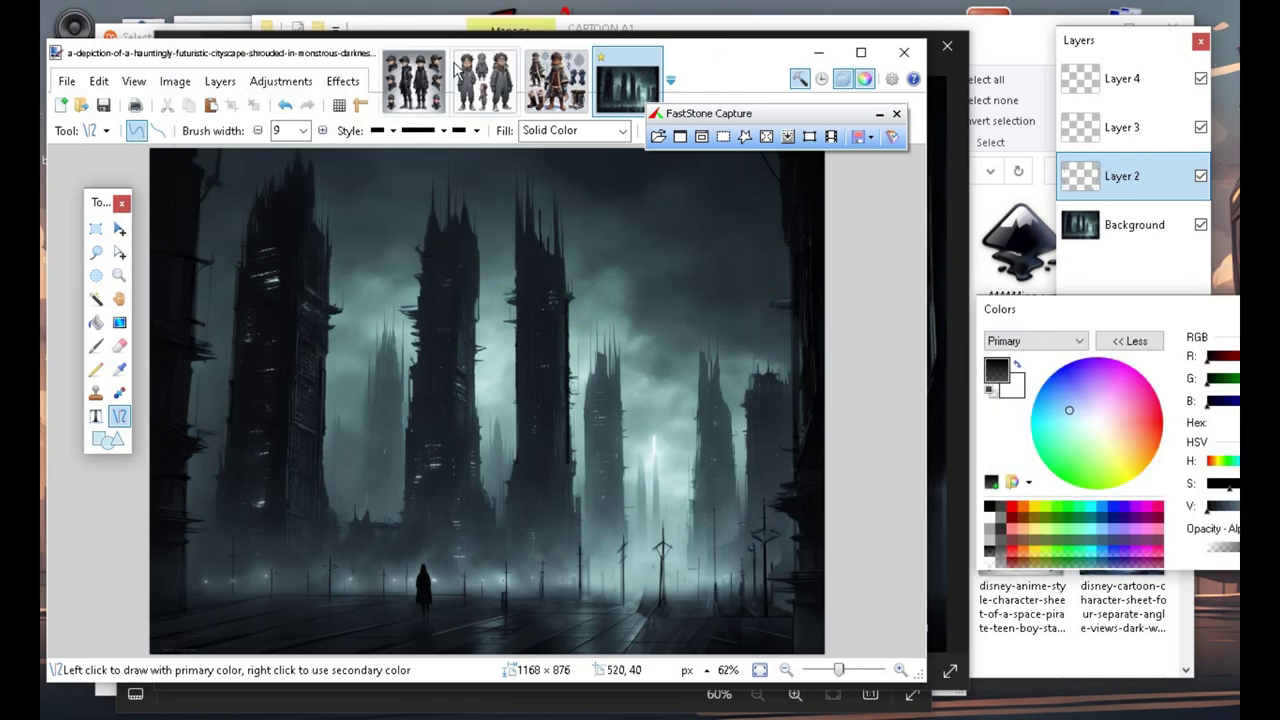
drag(687, 233, 664, 384)
key(Escape)
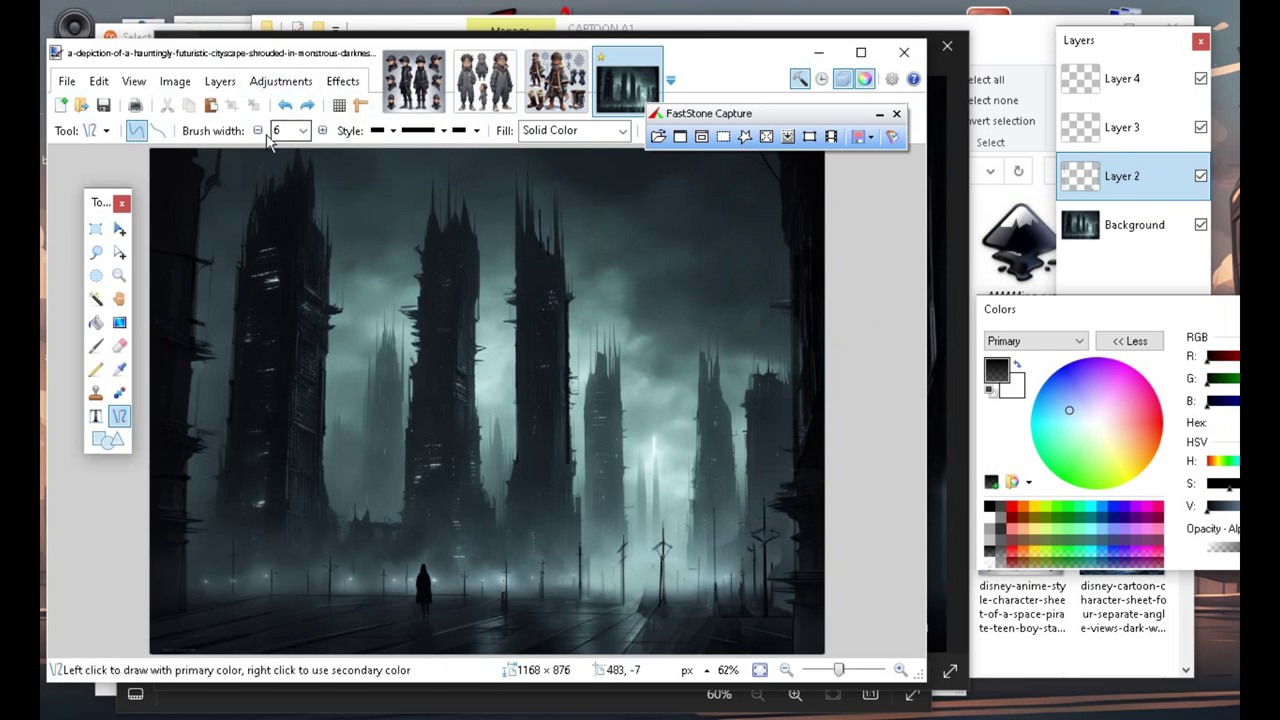
click(254, 131)
click(254, 131)
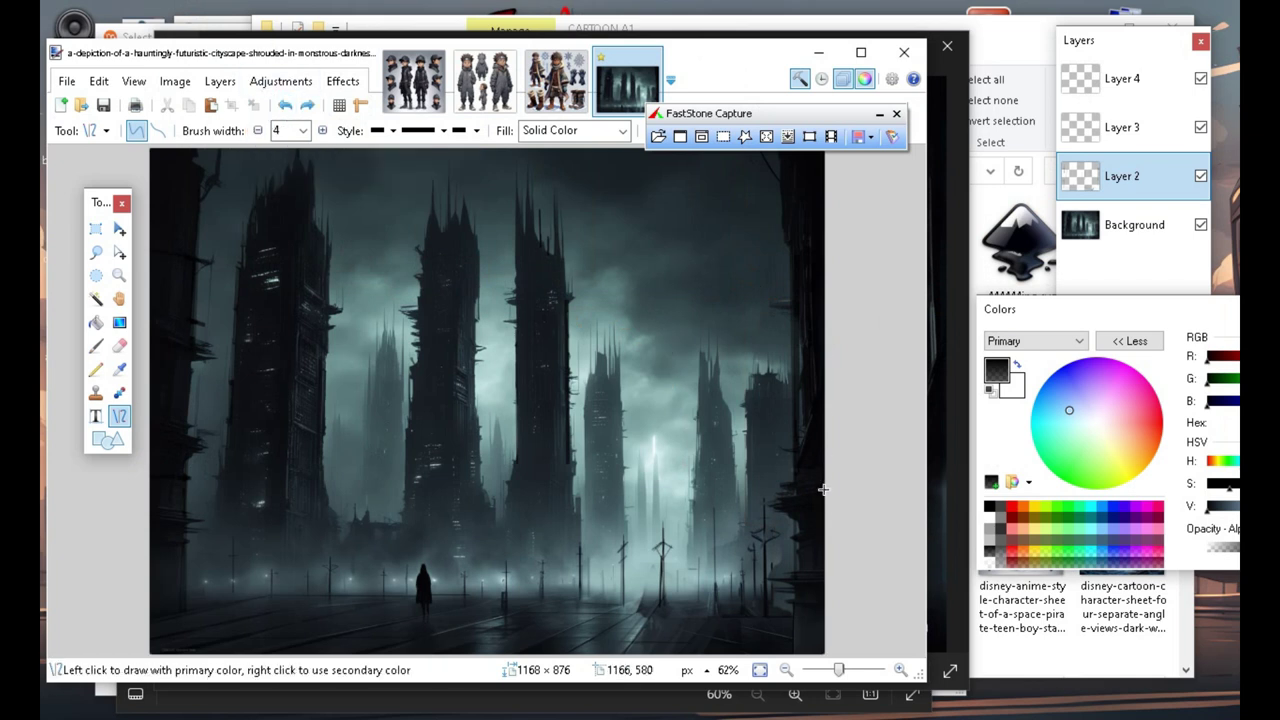
mouse_move(791, 489)
mouse_down()
mouse_move(789, 357)
mouse_move(806, 380)
mouse_move(813, 244)
mouse_move(746, 251)
mouse_move(800, 249)
mouse_move(790, 245)
mouse_up()
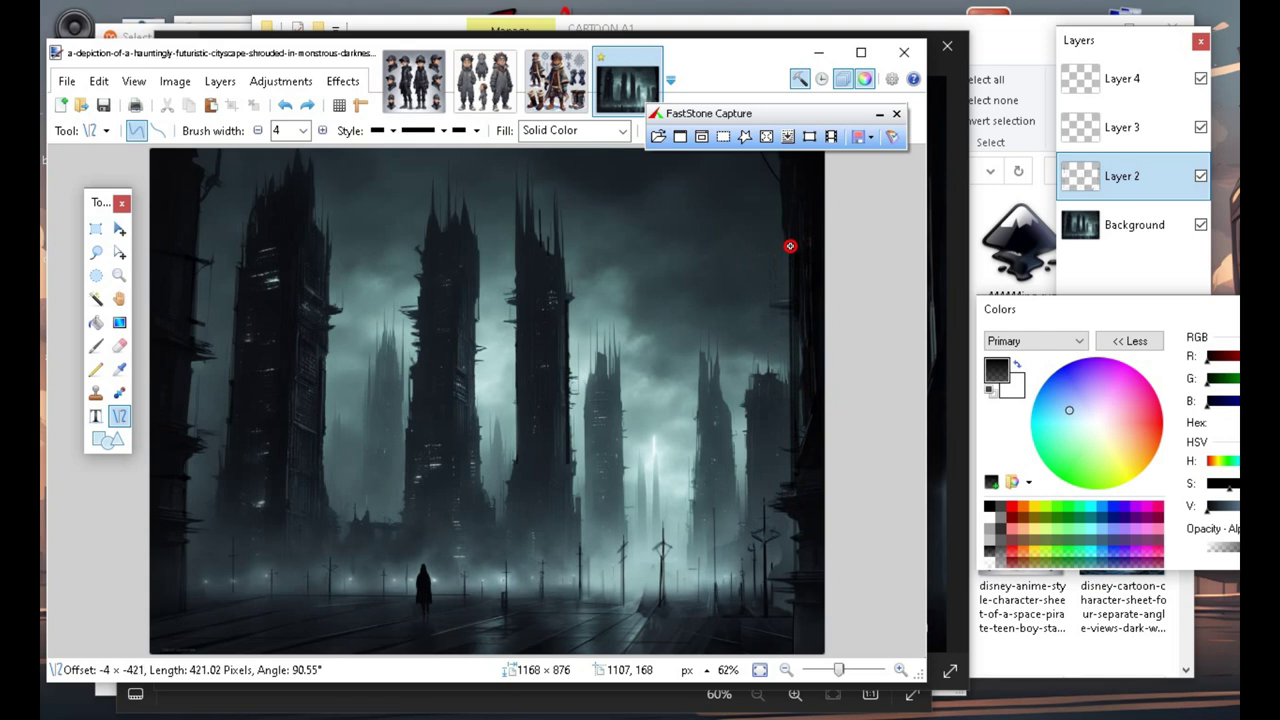
key(Return)
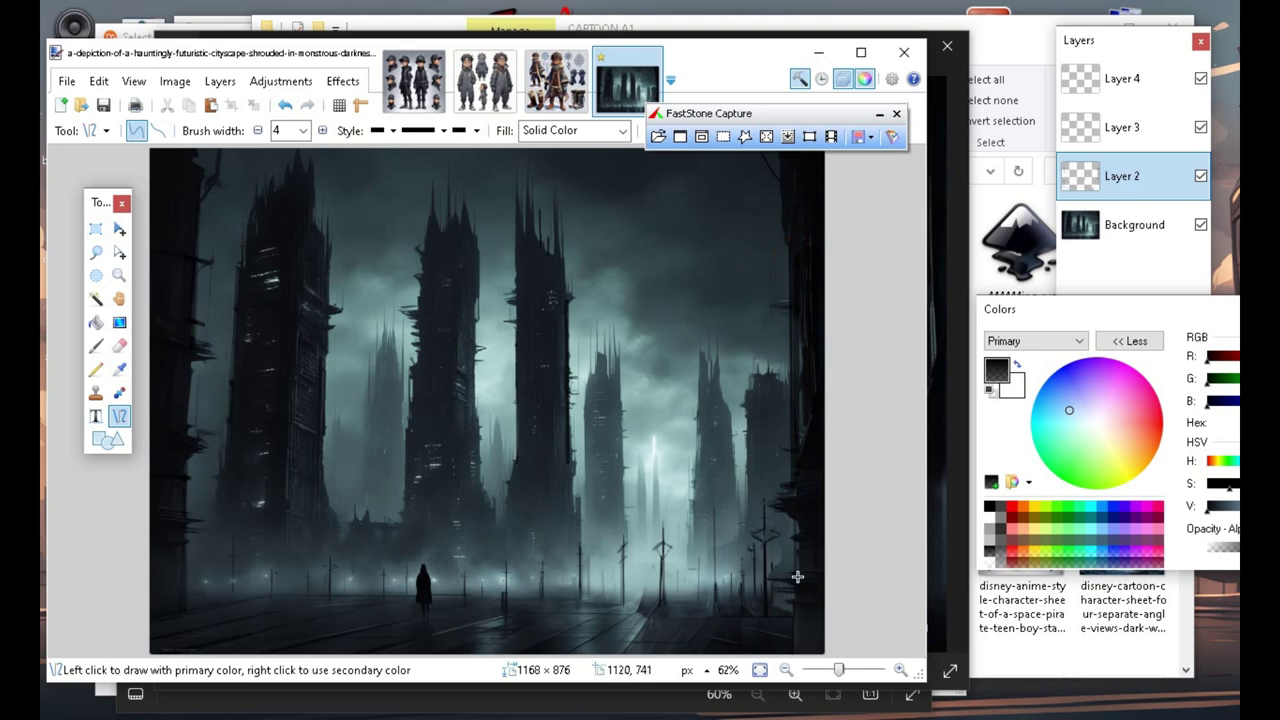
Draw 4-wide ledges across the lower part of the rightmost building, including one about 93 px long and a slanted one about 115 px long.
drag(789, 573, 842, 571)
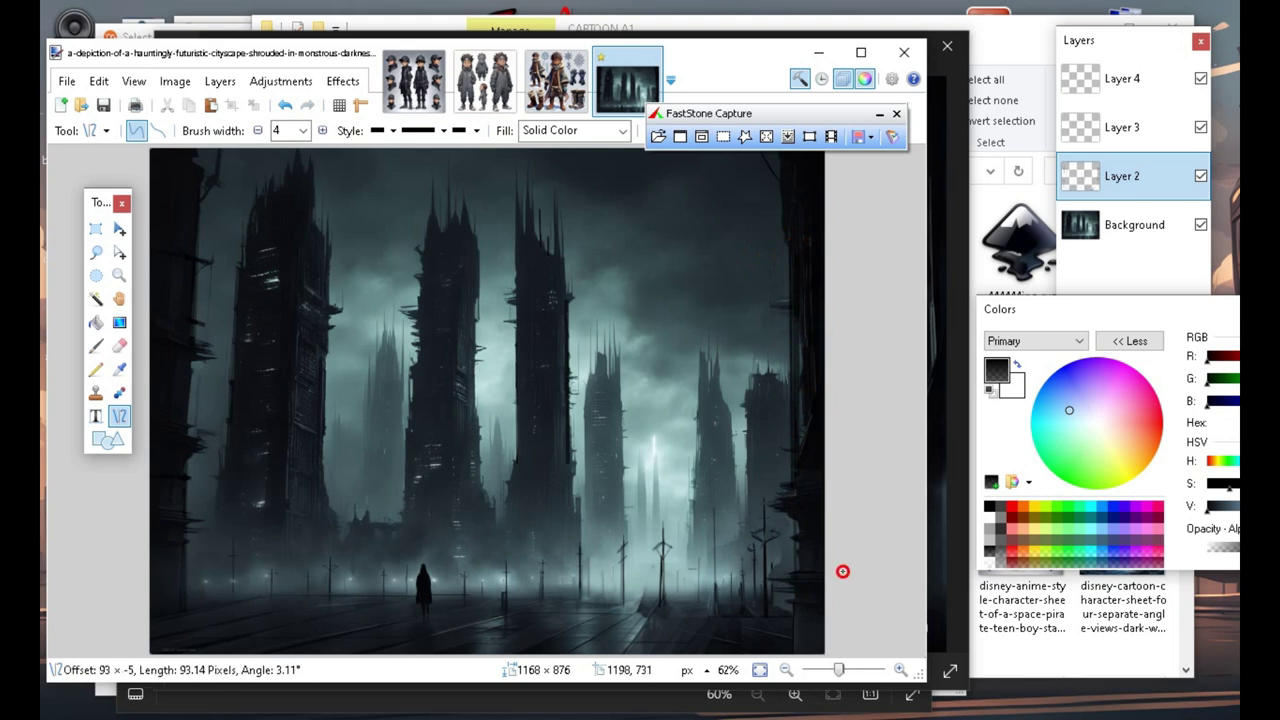
key(Return)
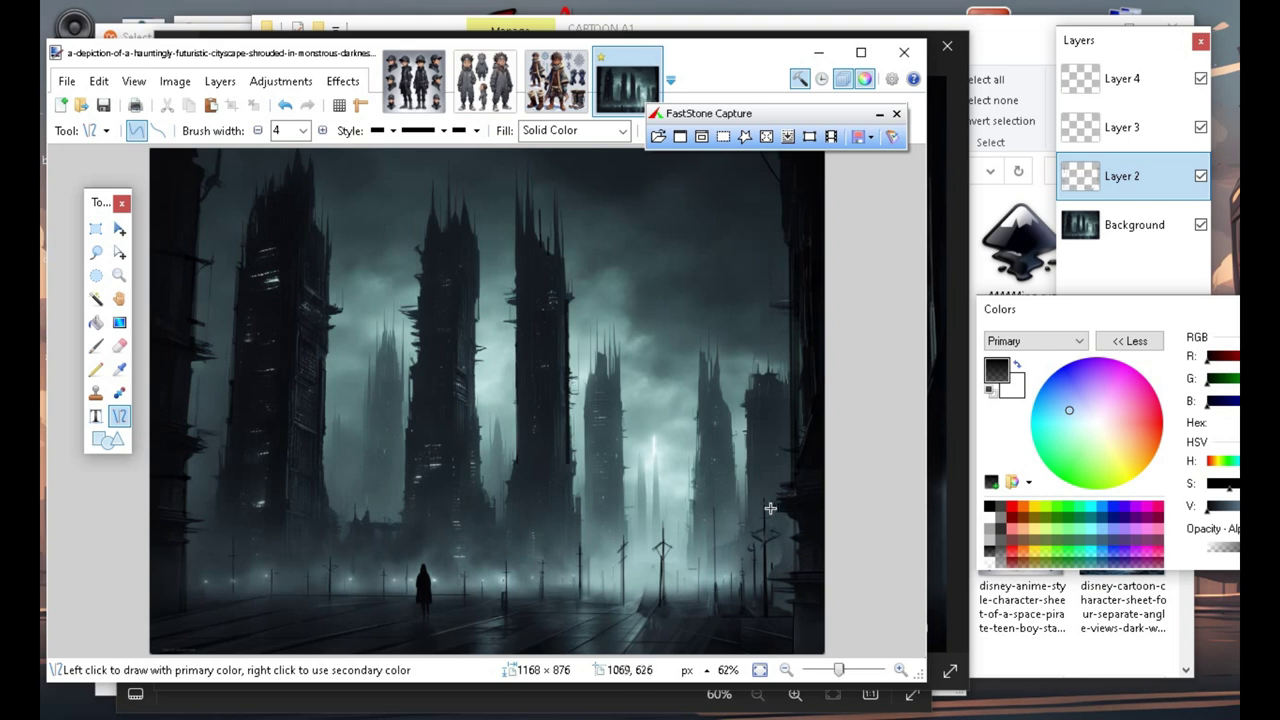
drag(777, 497, 847, 496)
key(Return)
drag(771, 507, 847, 509)
drag(799, 533, 863, 552)
key(Return)
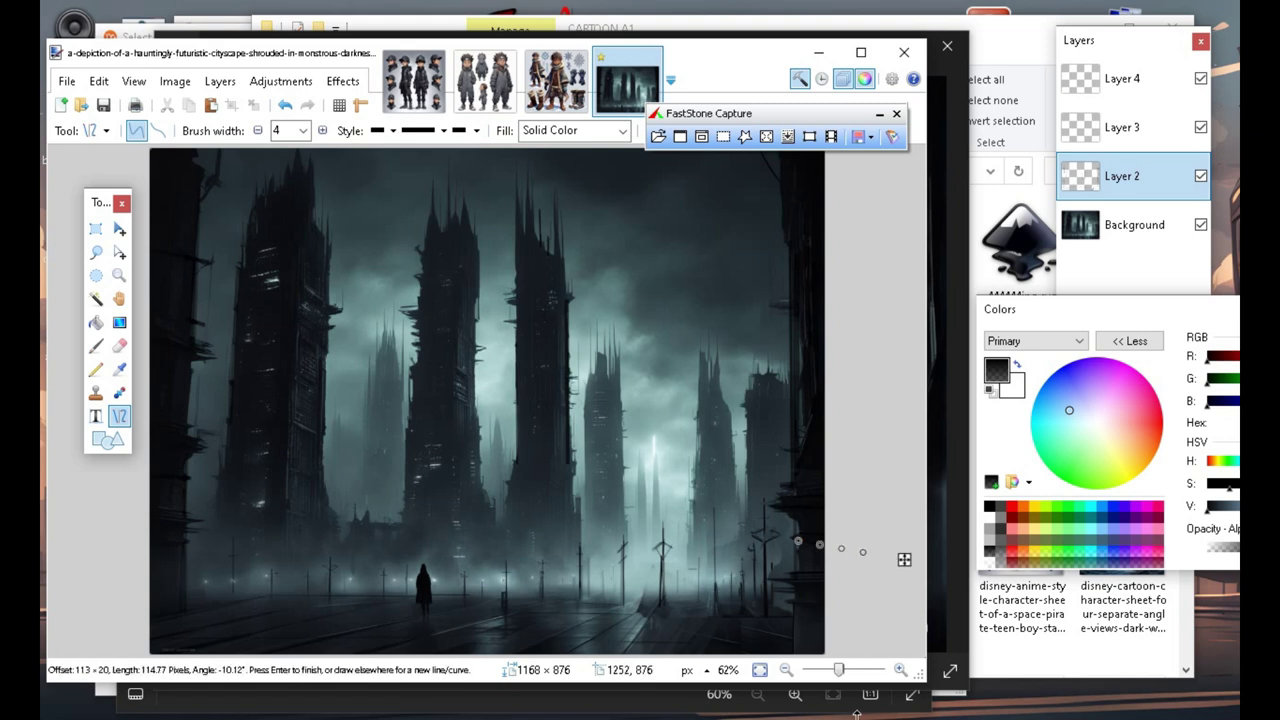
key(Return)
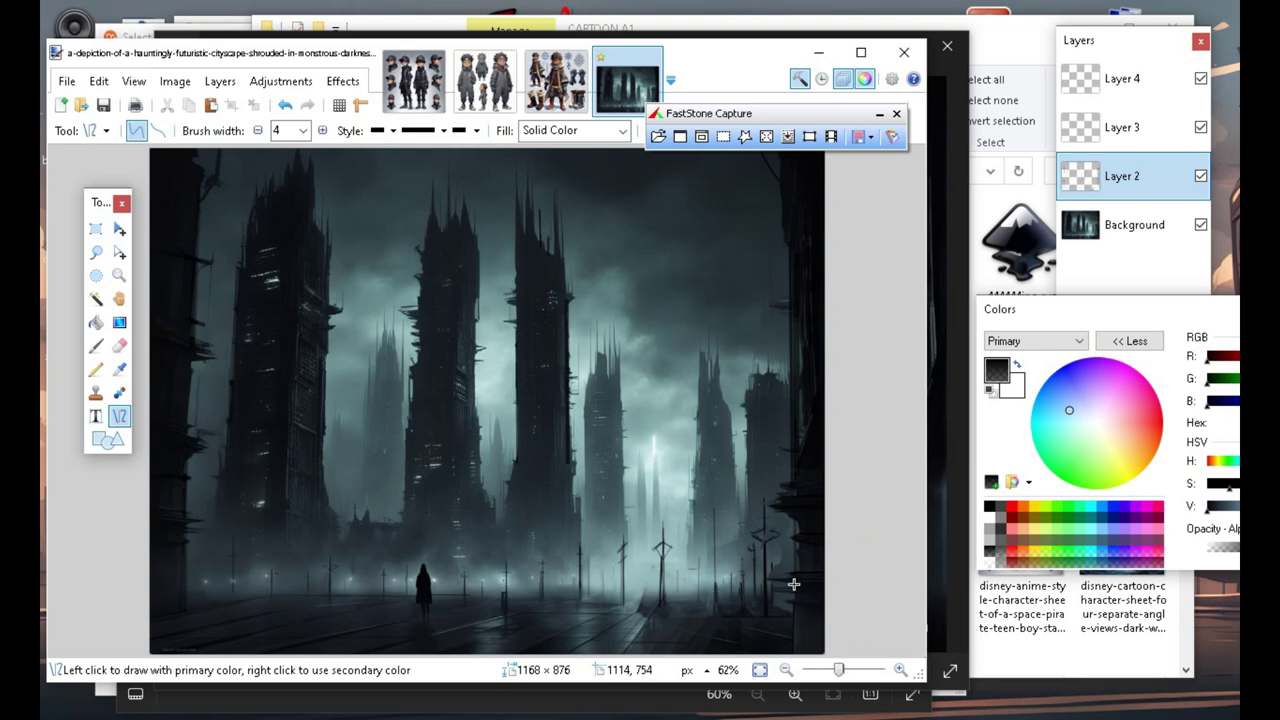
Draw three evenly spaced 4-wide horizontal lines across the base of the rightmost building, running past the canvas edge.
drag(792, 587, 842, 587)
key(Return)
drag(796, 598, 857, 598)
key(Return)
drag(796, 607, 860, 609)
key(Return)
Draw a 4-wide vertical spire about 91 px long at the top left of the fourth tower.
drag(594, 374, 594, 322)
drag(1030, 312, 910, 62)
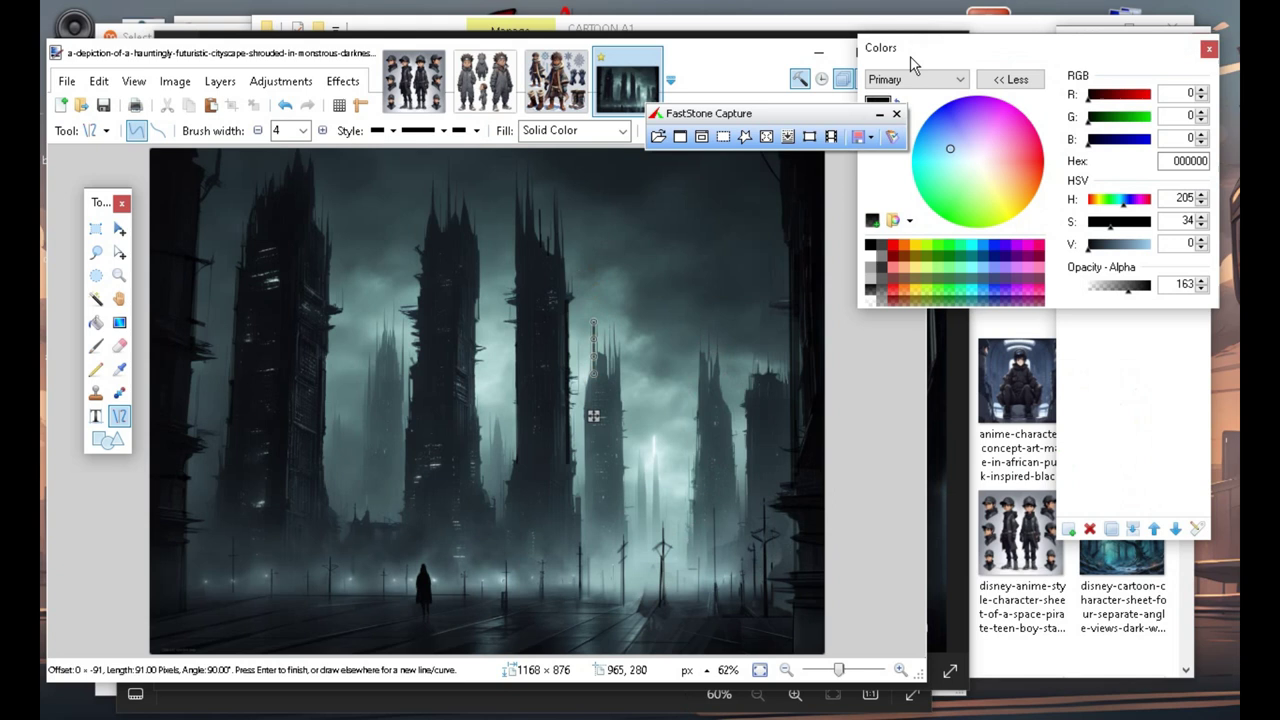
click(897, 364)
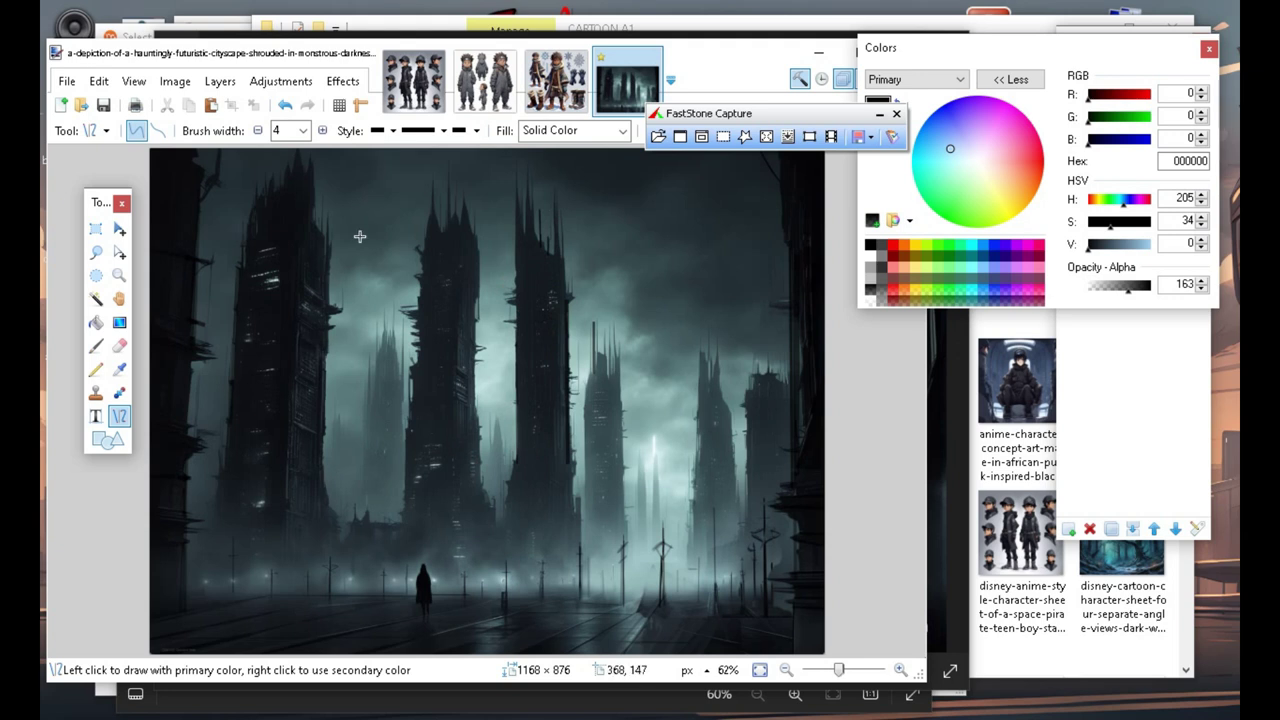
Add a spire to the first tall tower's upper right and a 2-wide one about 67 px long to the second tower's upper left.
drag(326, 283, 331, 206)
key(Return)
mouse_move(418, 247)
mouse_down()
mouse_move(418, 178)
mouse_move(417, 229)
mouse_move(418, 209)
mouse_up()
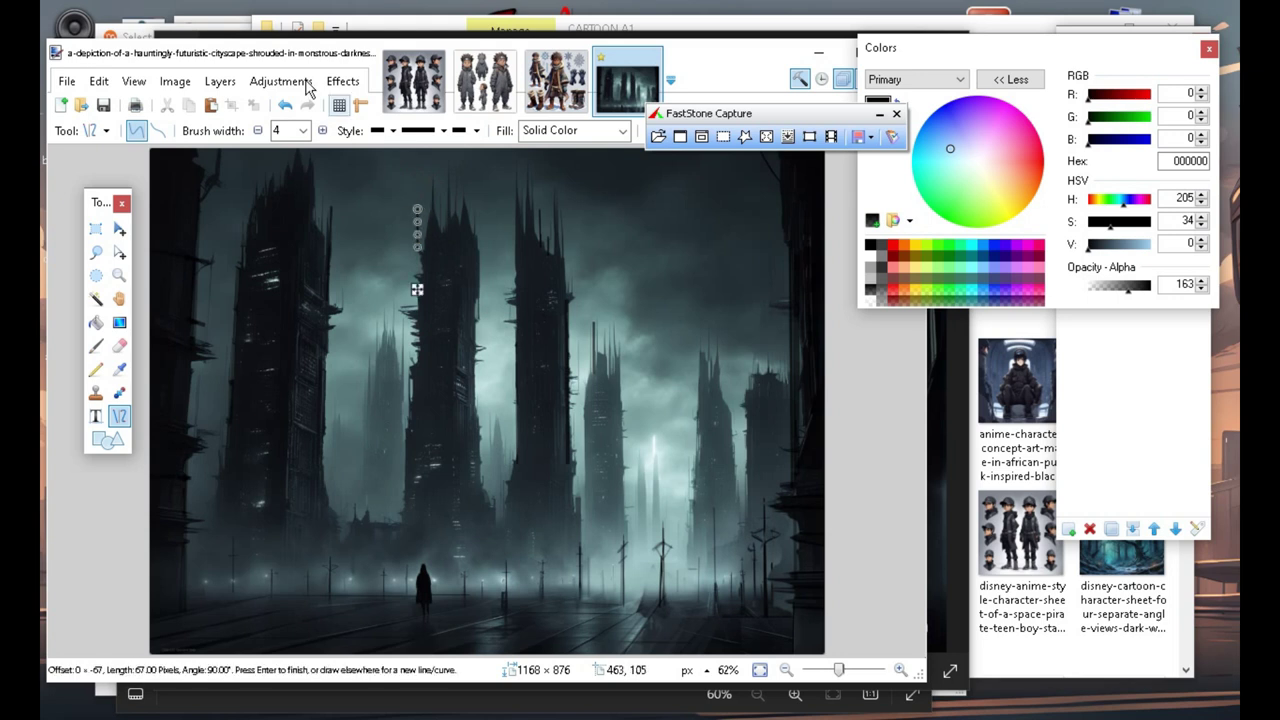
click(260, 130)
click(260, 130)
key(Return)
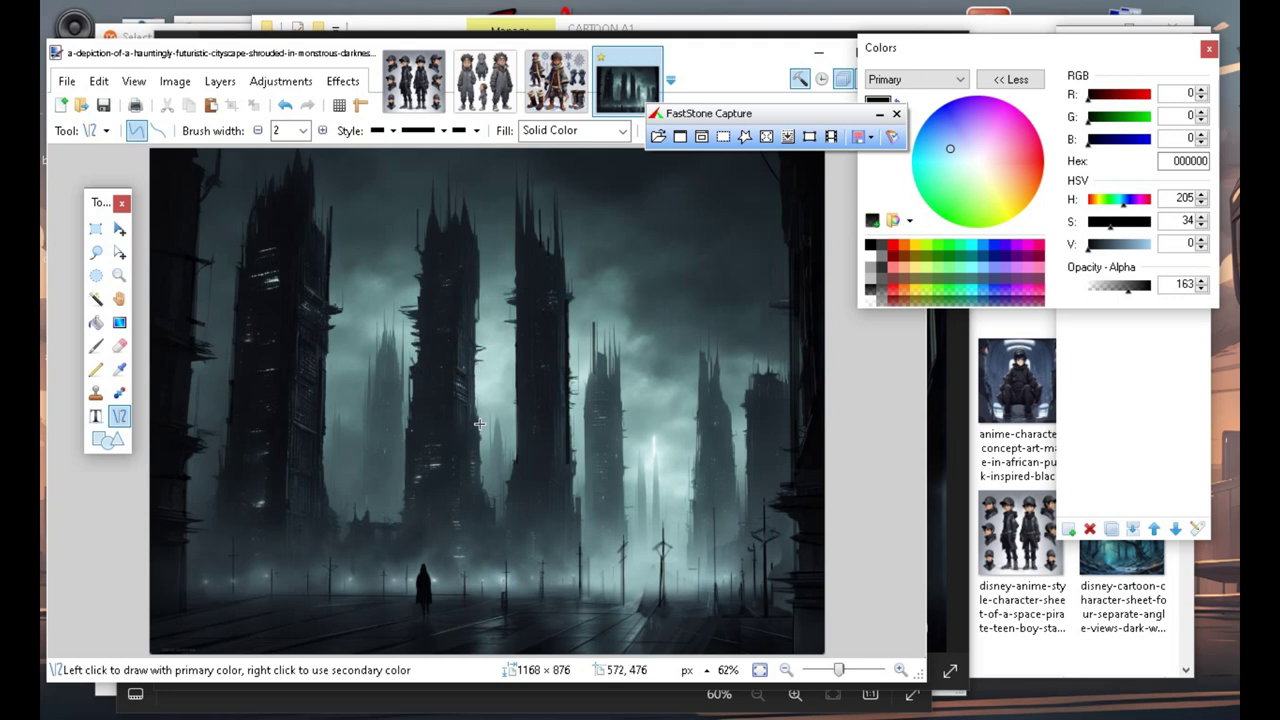
Draw 2-wide vertical poles on the second tall tower's right edge and at the tops of the fourth and fifth towers.
drag(478, 426, 477, 374)
key(Return)
click(443, 500)
drag(587, 391, 588, 362)
key(Return)
mouse_move(706, 366)
mouse_down()
mouse_move(706, 315)
mouse_move(706, 327)
mouse_up()
key(Return)
Add two 1-wide vertical poles, one on the fifth tower's right edge and one at the sixth tower's upper left.
click(258, 130)
drag(726, 372, 726, 405)
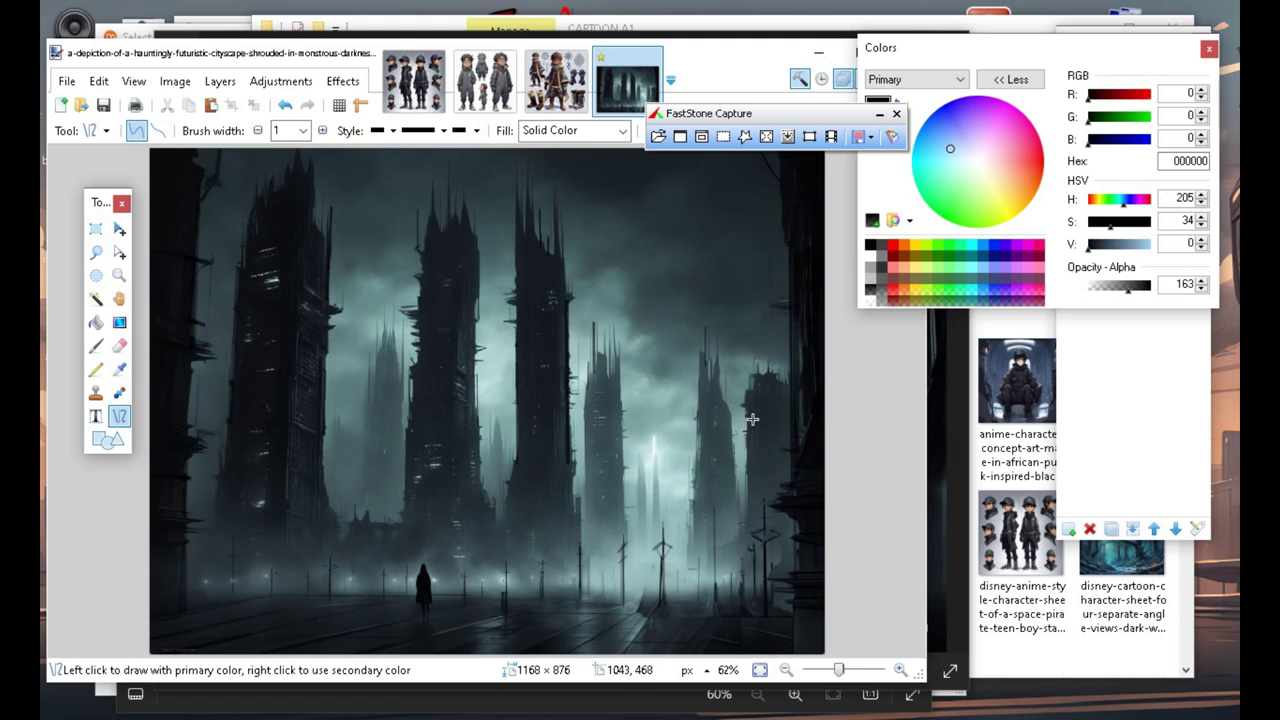
drag(750, 391, 748, 349)
key(Return)
Raise the line width to 12, testing it with vertical lines in the open sky that are undone.
drag(651, 245, 648, 416)
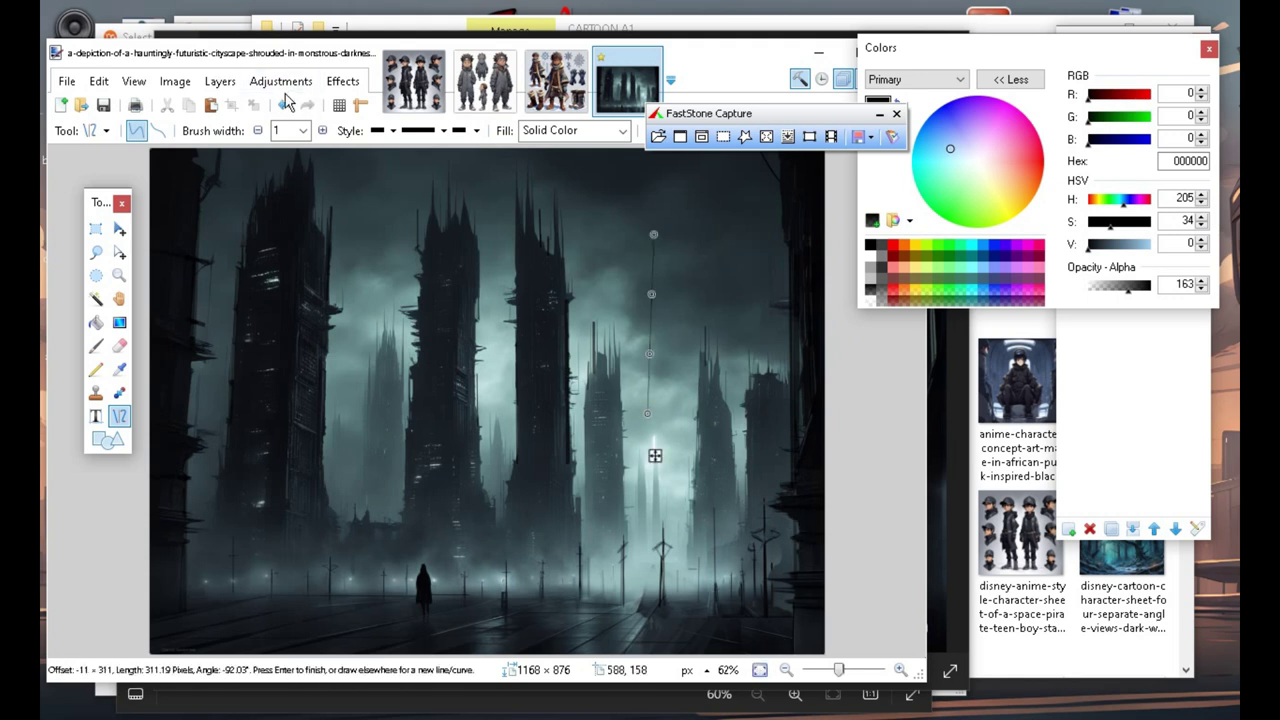
click(322, 130)
click(322, 130)
click(322, 130)
click(322, 130)
click(322, 130)
drag(631, 305, 634, 393)
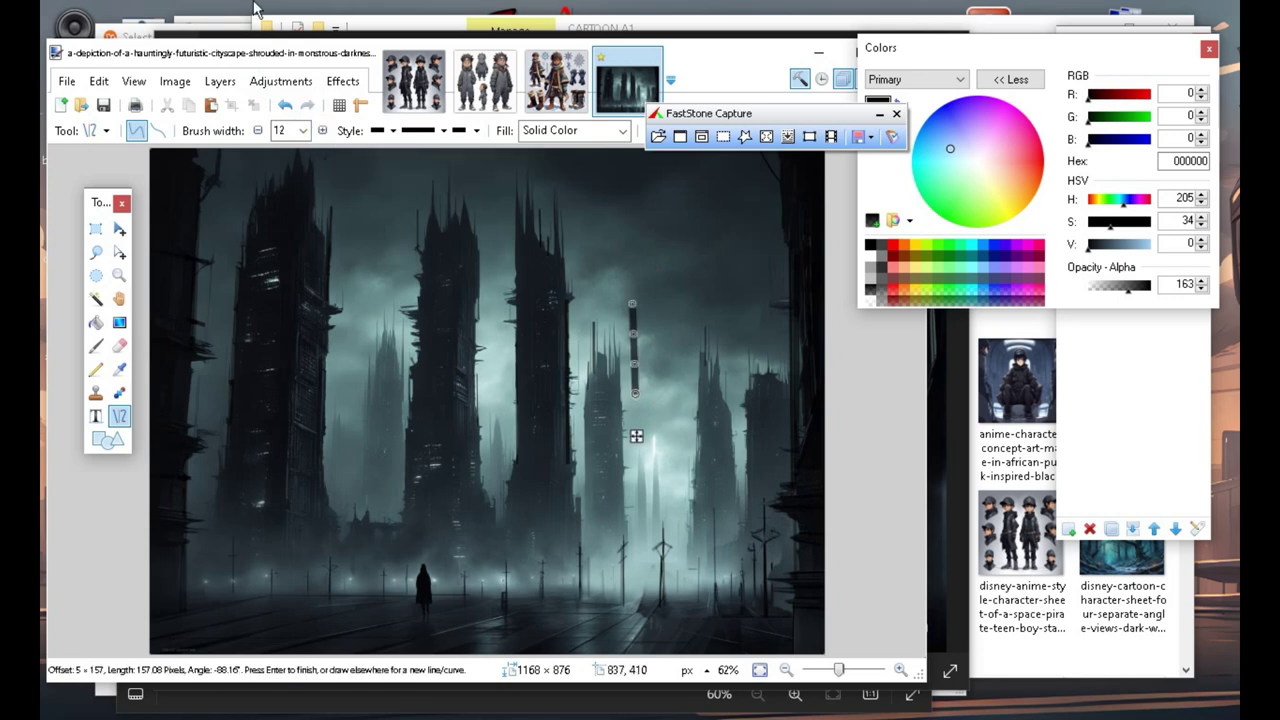
click(286, 106)
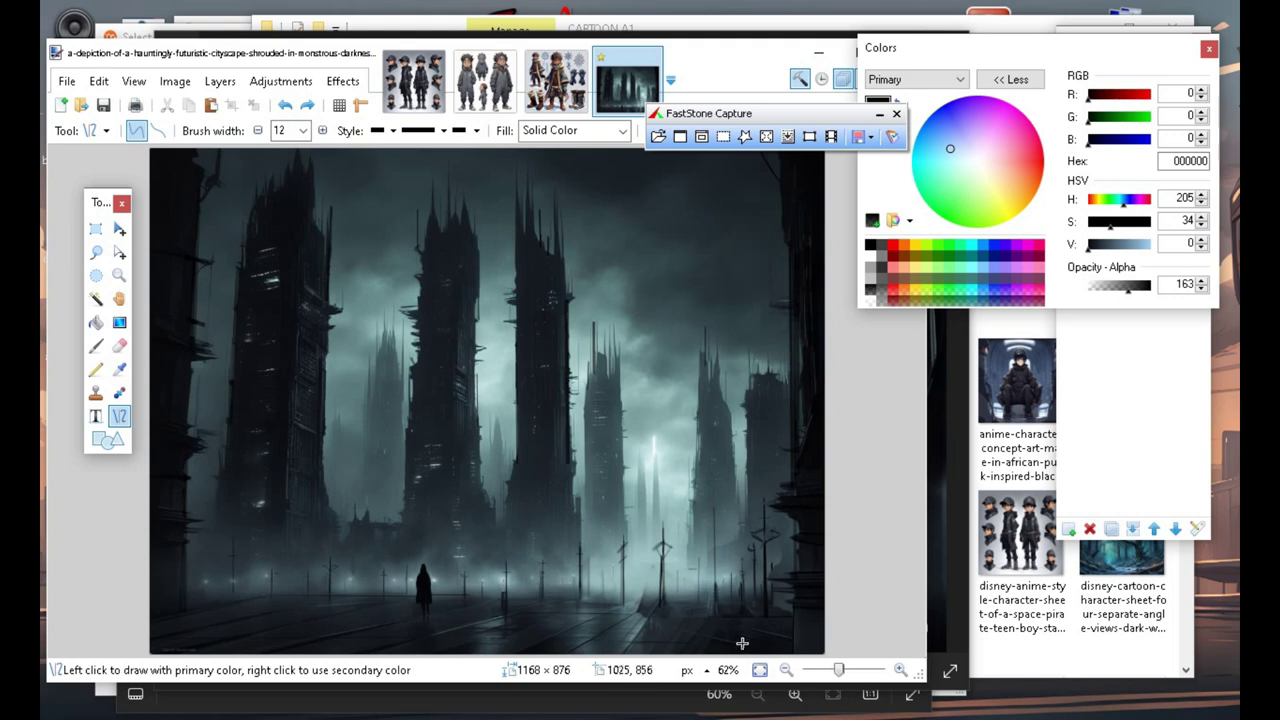
Draw short 12-wide dark diagonal strokes on the ground in the plaza's lower right, one about 54 px long.
drag(725, 612, 733, 637)
key(Return)
mouse_move(747, 614)
mouse_down()
mouse_move(763, 636)
mouse_move(729, 614)
mouse_move(745, 615)
mouse_move(737, 631)
mouse_move(745, 616)
mouse_up()
click(629, 617)
click(600, 608)
drag(734, 613, 754, 630)
key(Return)
drag(737, 615, 763, 630)
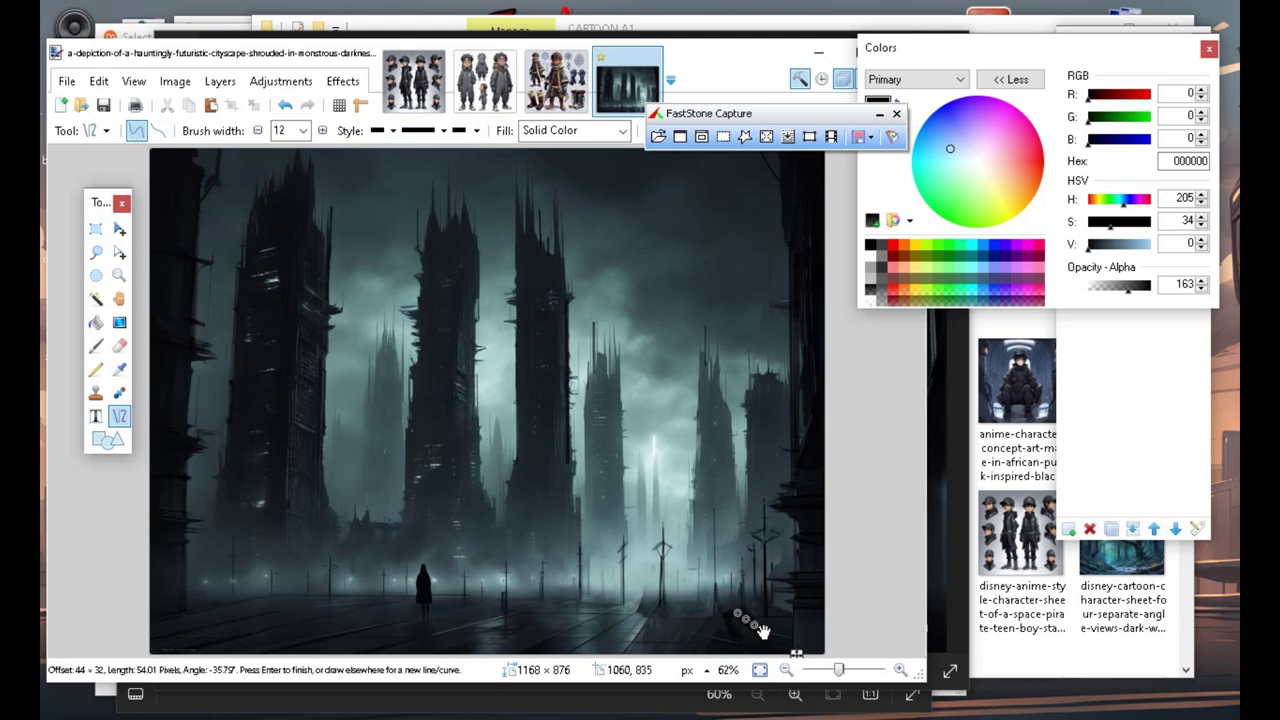
key(Return)
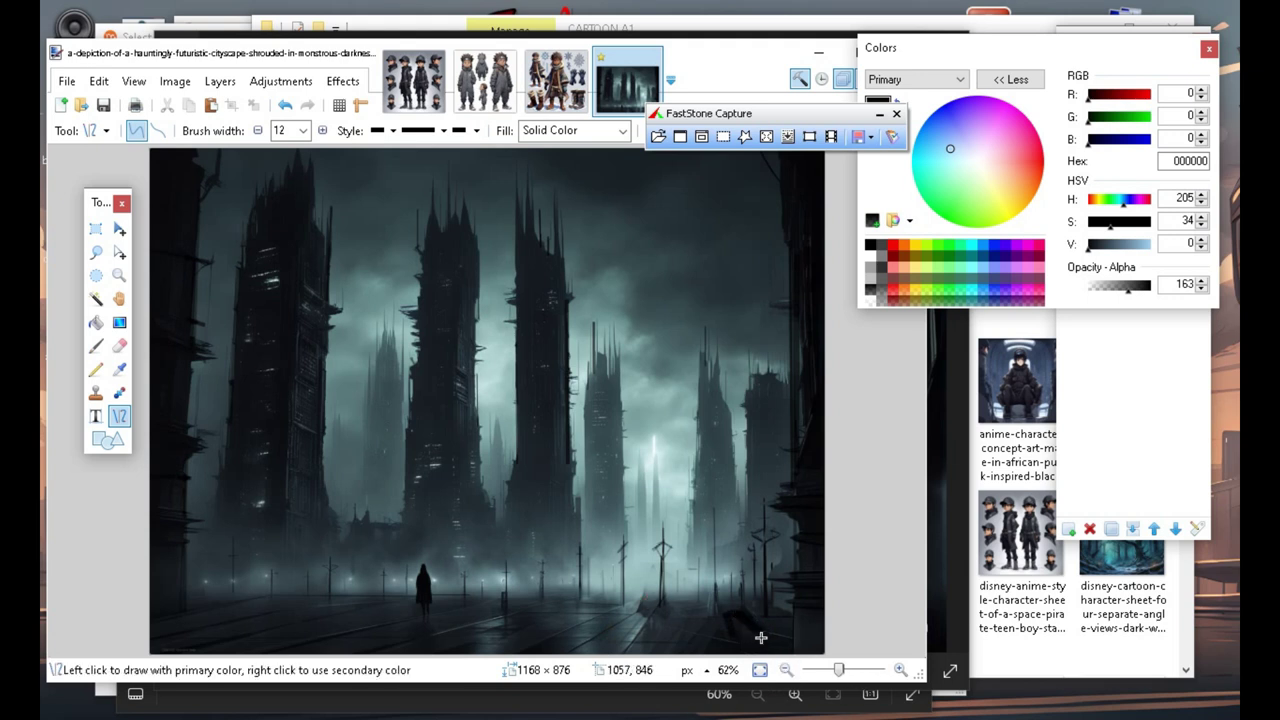
Fill the gaps between the ground strokes with more 12-wide strokes to form a solid dark block.
drag(732, 615, 751, 632)
key(Return)
drag(733, 616, 741, 634)
drag(736, 636, 762, 632)
key(Return)
Add 11-wide near-horizontal strokes along the back and front edges of the dark ground block.
click(257, 130)
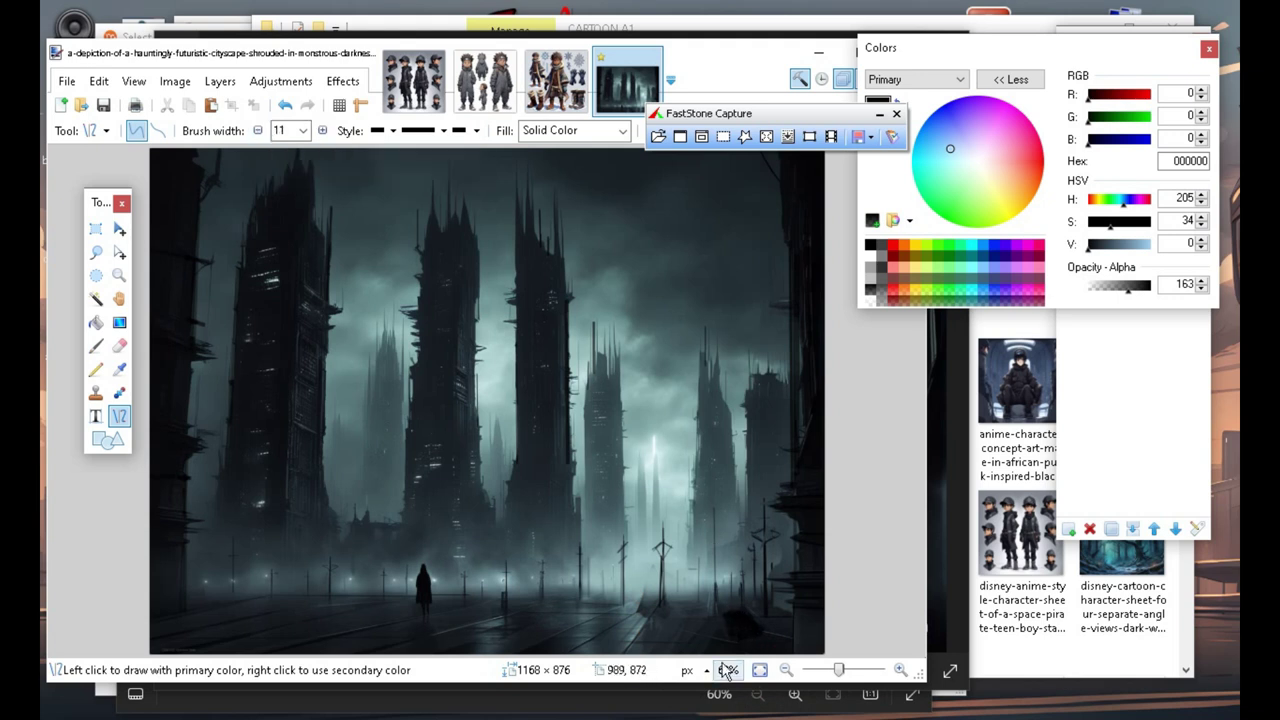
drag(721, 609, 743, 608)
key(Return)
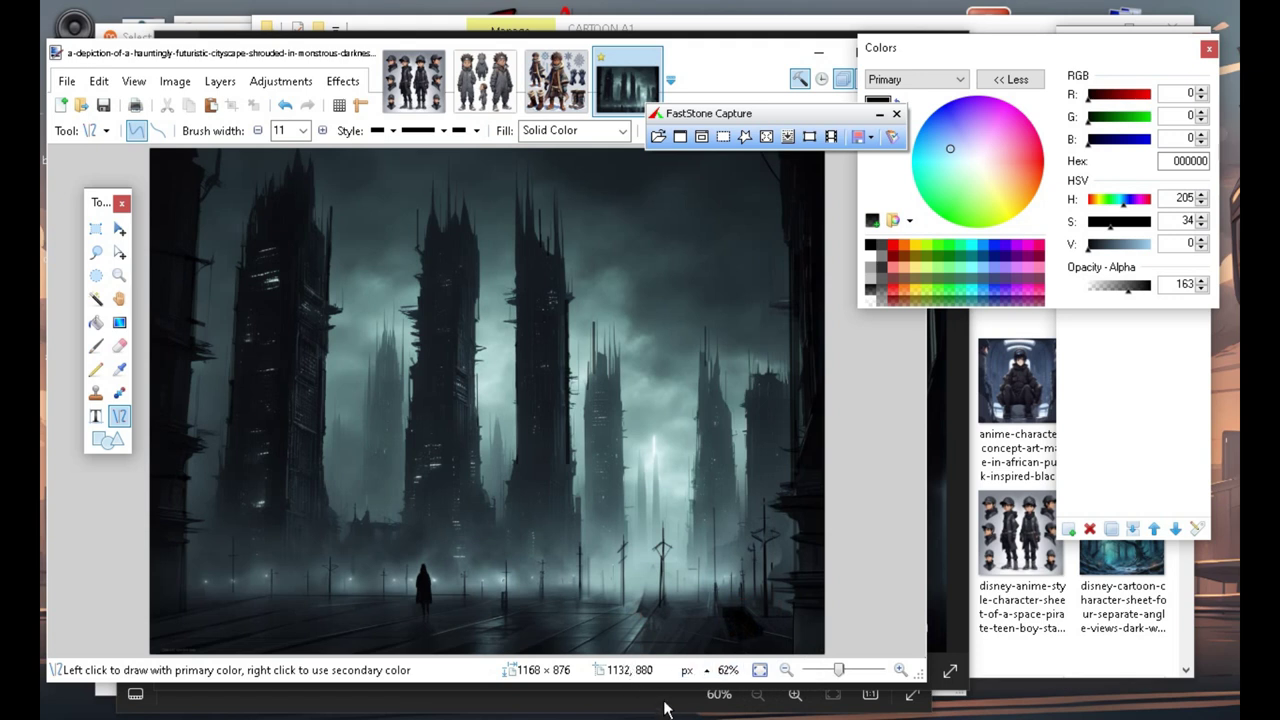
drag(736, 642, 768, 637)
Set the primary color's brightness value to 25 and alpha to 66, and reduce the line width to 5.
click(1128, 370)
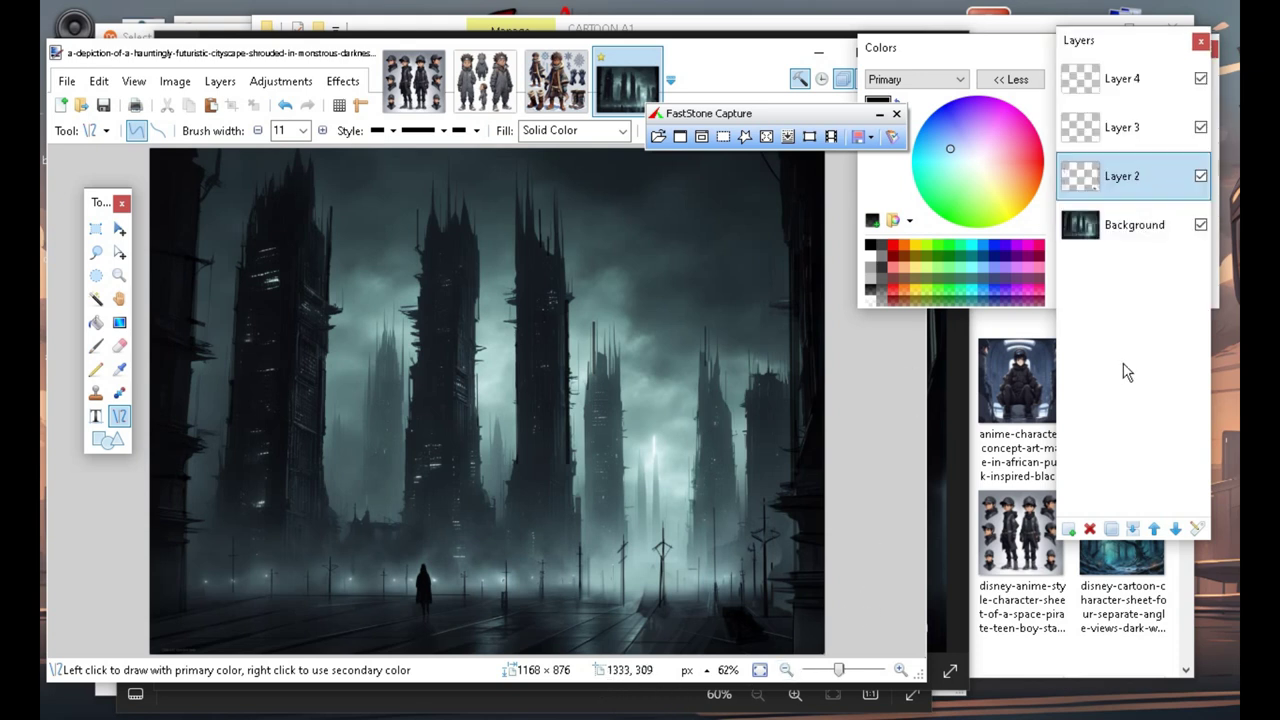
drag(1000, 62, 671, 23)
drag(809, 210, 780, 260)
click(258, 130)
click(258, 130)
click(258, 130)
click(258, 130)
click(258, 130)
click(258, 130)
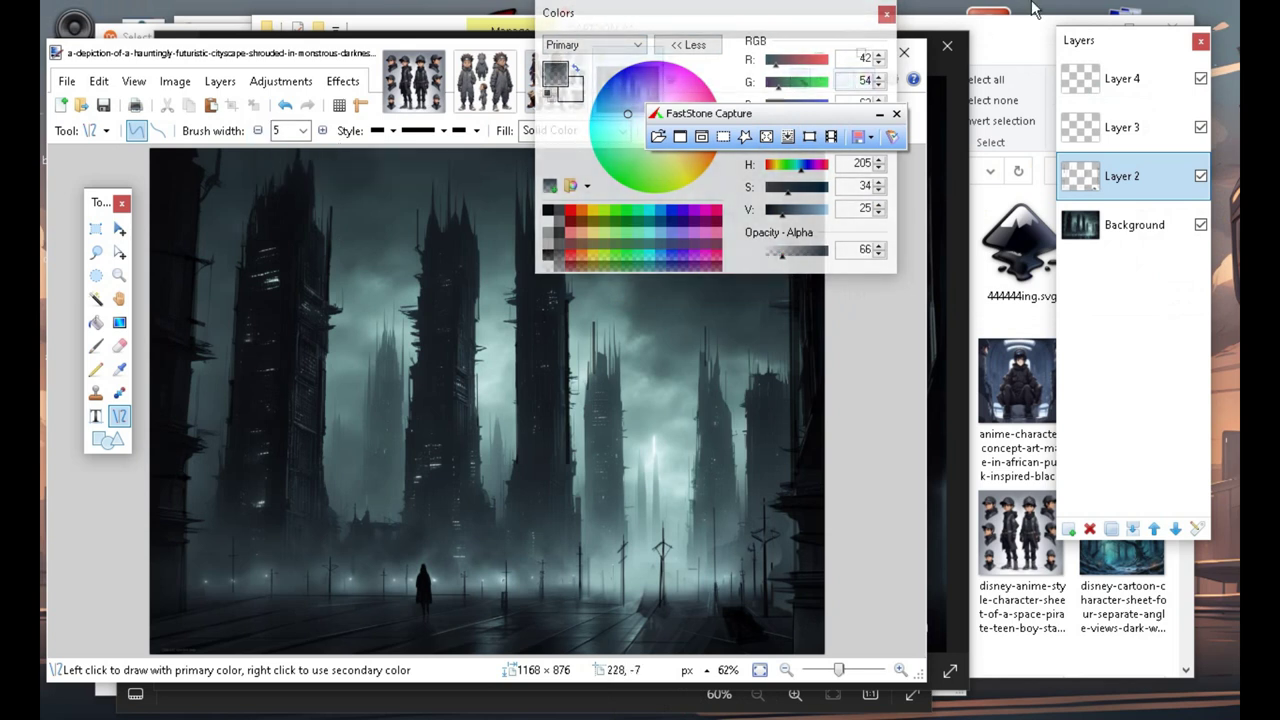
Add a new layer above Layer 4 and set the line width to 3, undoing one trial diagonal line.
click(1151, 81)
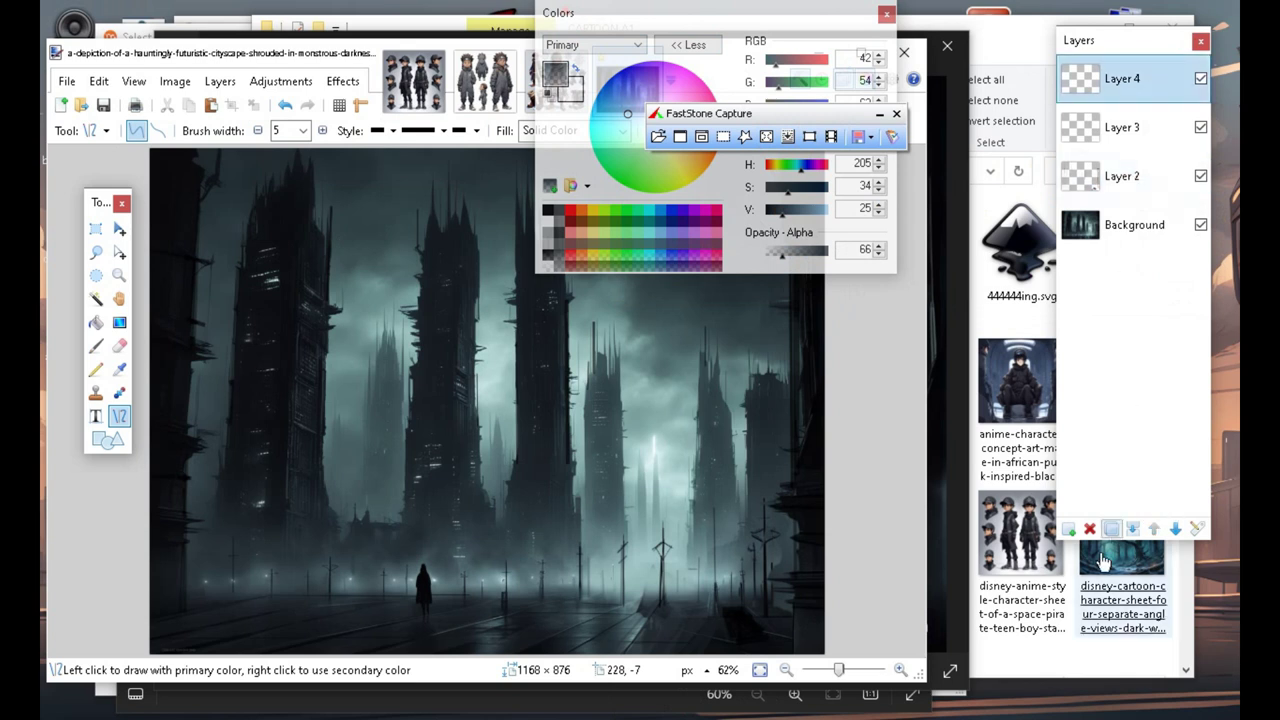
click(1069, 529)
drag(467, 523, 591, 660)
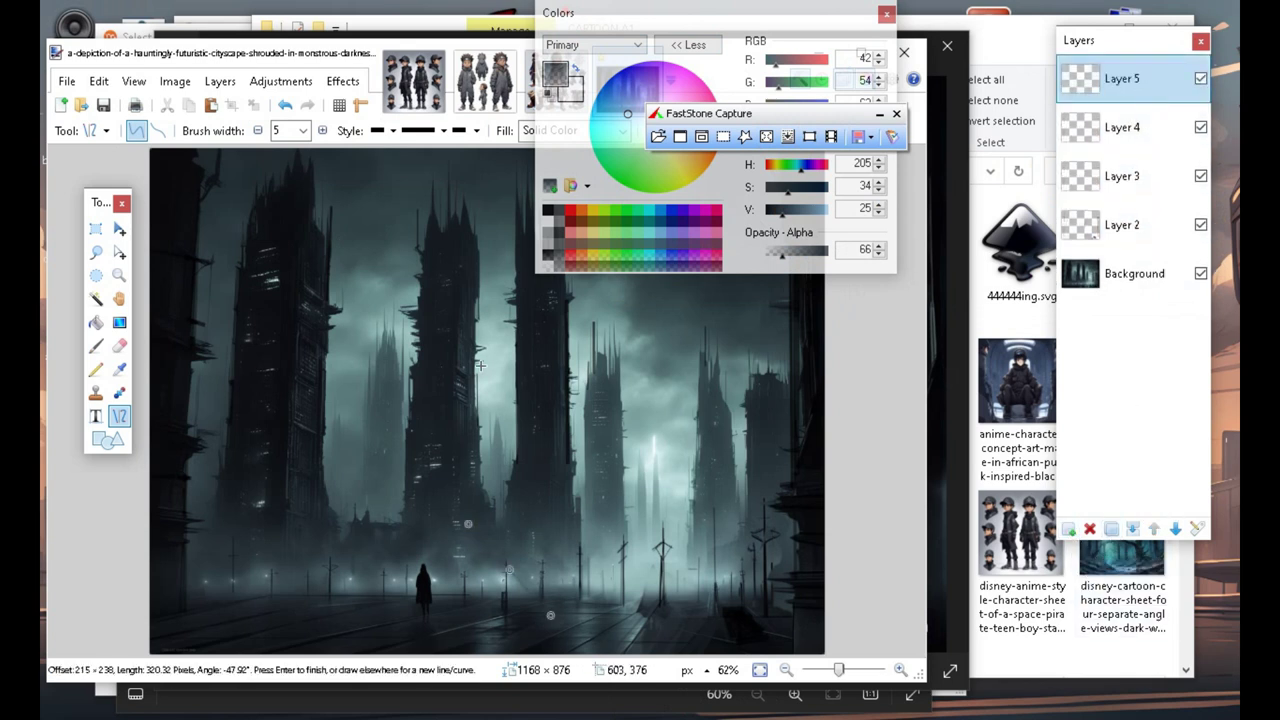
click(286, 106)
click(258, 130)
click(258, 130)
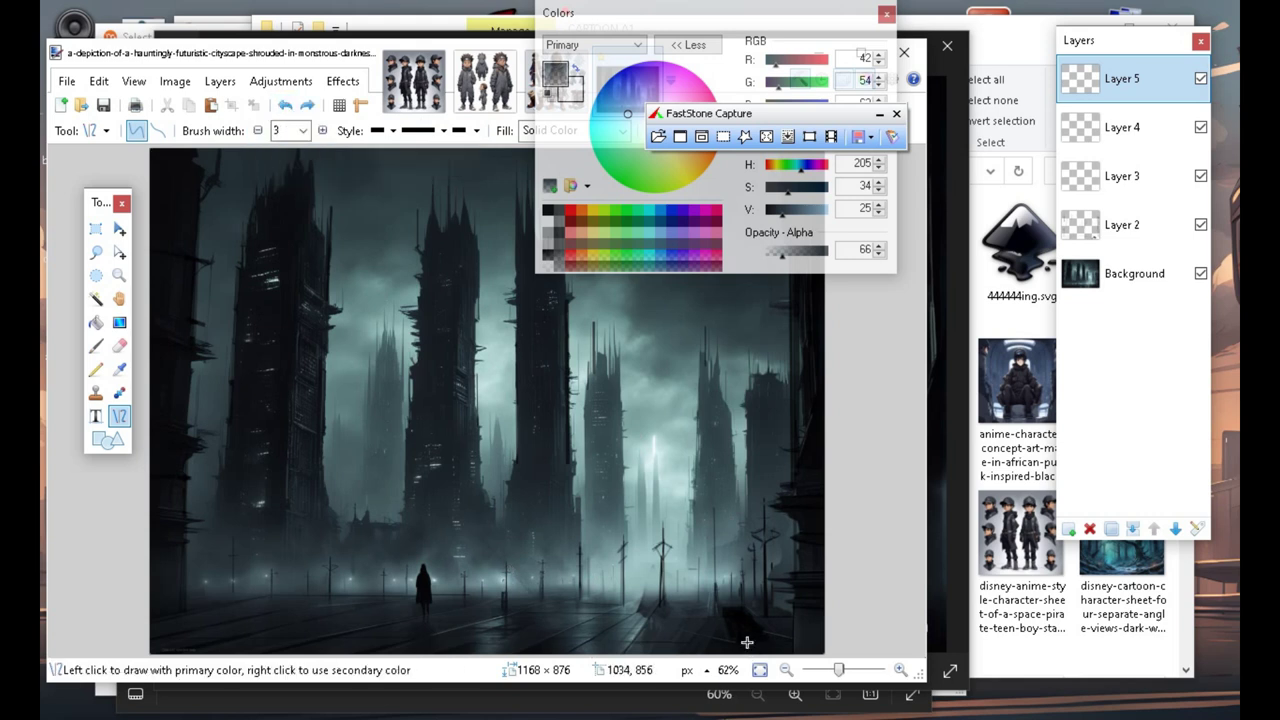
Draw faint 3-wide lines over the dark ground block, including its back edge and a 22 px vertical at its left corner.
mouse_move(749, 607)
mouse_down()
mouse_move(783, 638)
mouse_move(759, 645)
mouse_move(724, 612)
mouse_move(749, 640)
mouse_move(728, 641)
mouse_up()
key(Return)
key(Return)
mouse_move(721, 606)
mouse_down()
mouse_move(737, 595)
mouse_move(751, 618)
mouse_up()
key(Return)
key(Return)
drag(737, 644, 805, 667)
key(Return)
mouse_move(716, 601)
mouse_down()
mouse_move(704, 615)
mouse_move(716, 614)
mouse_up()
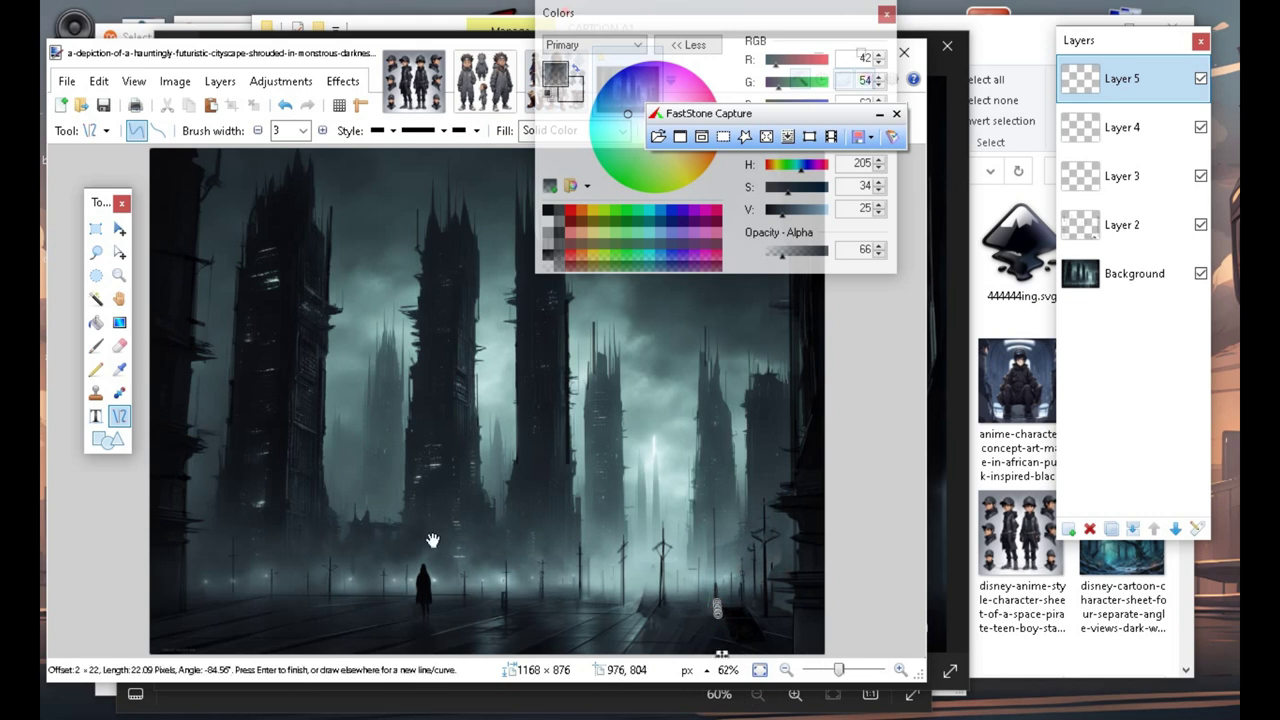
key(Return)
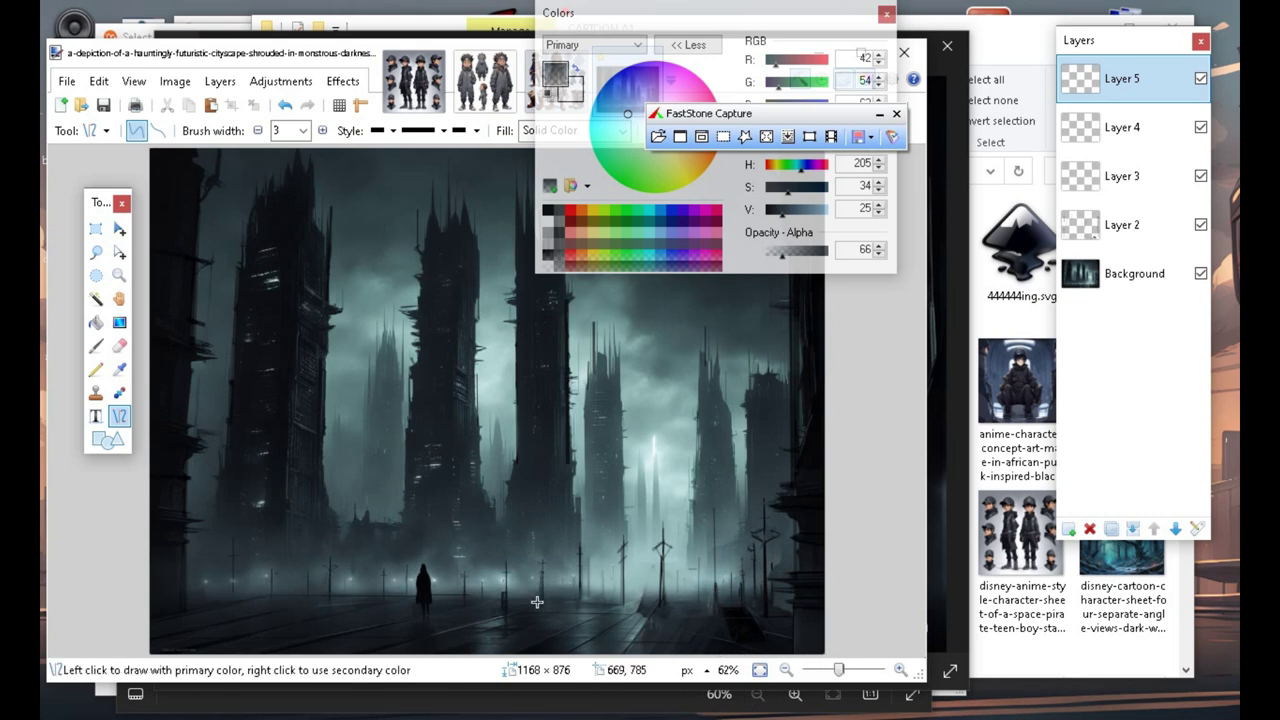
Set the primary color's value to 38 and alpha to 136, and draw a 1-wide diagonal about 188 px long across the plaza.
click(797, 254)
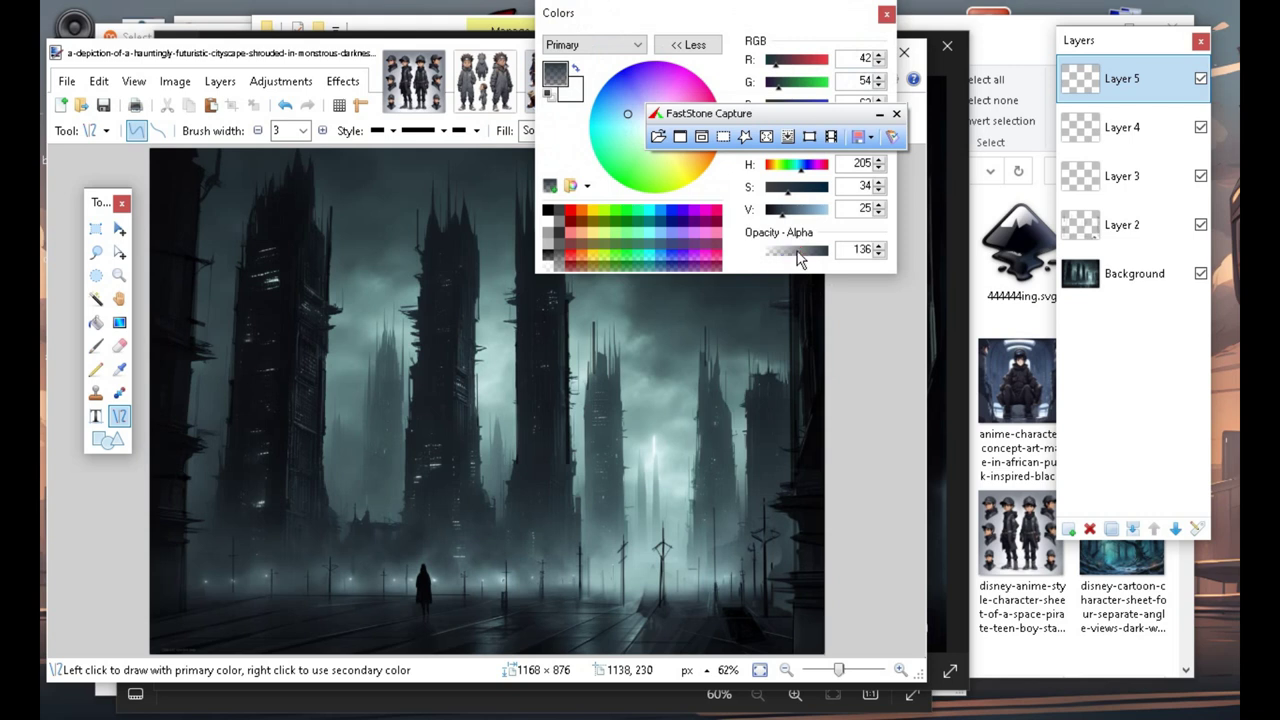
click(794, 210)
click(257, 131)
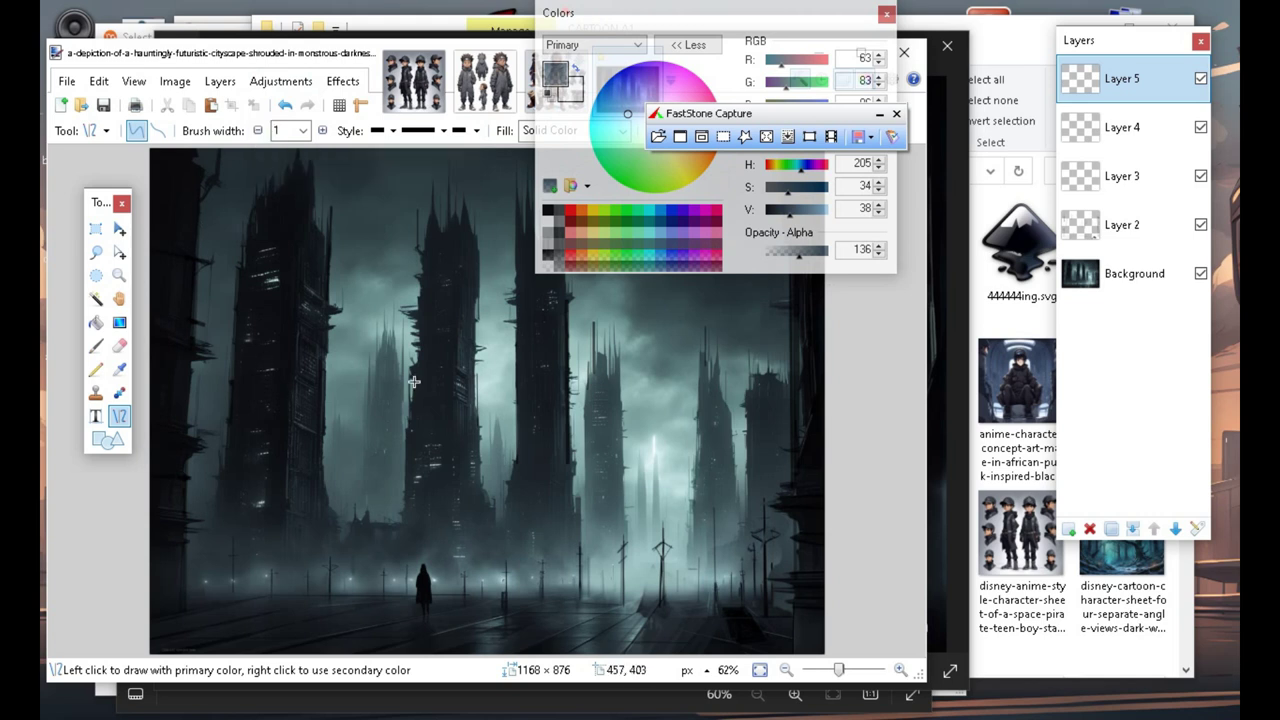
drag(599, 554, 647, 650)
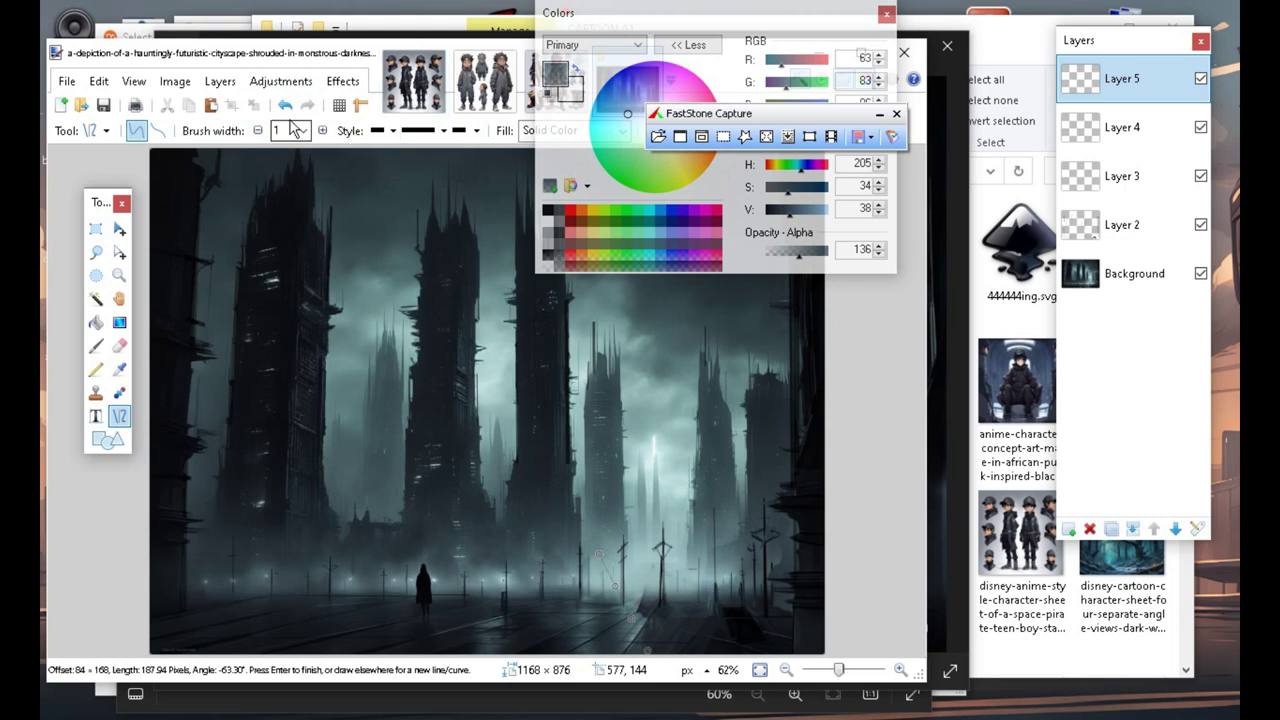
key(Return)
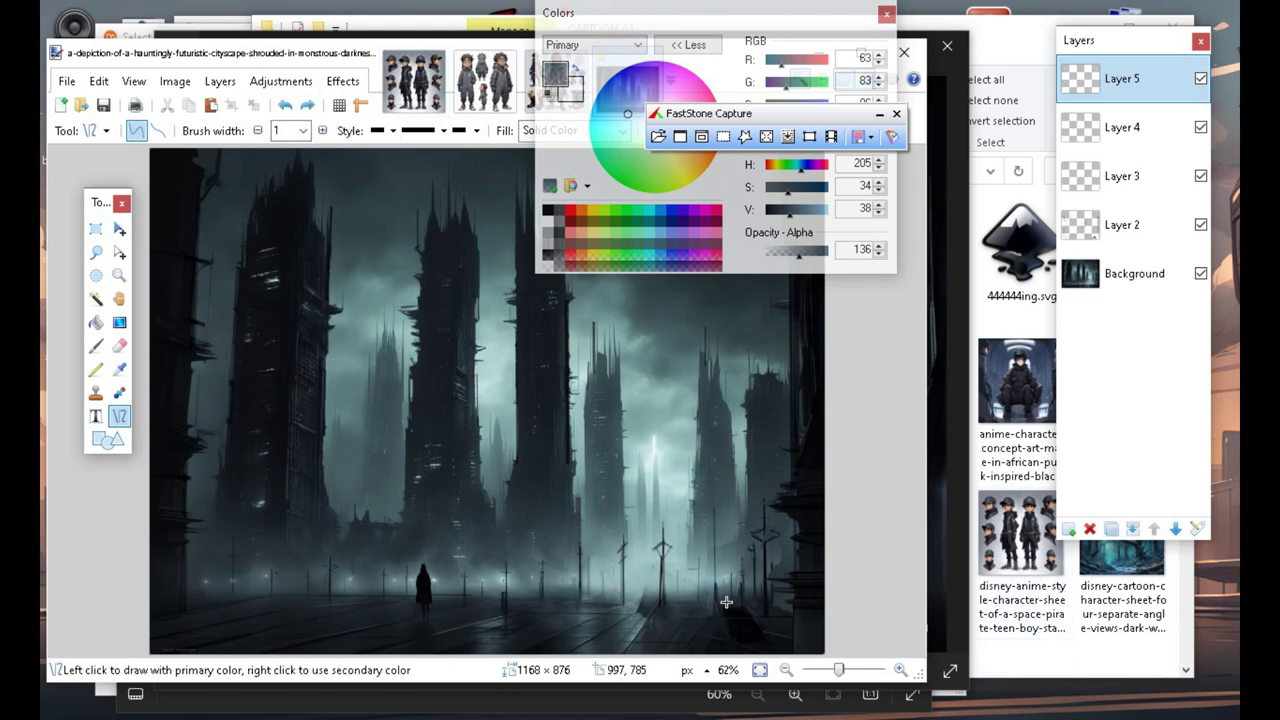
Outline the dark ground block with 1-wide lines along its back and side edges, plus short verticals at its front.
mouse_move(716, 604)
mouse_down()
mouse_move(744, 591)
mouse_move(743, 603)
mouse_up()
click(565, 629)
drag(746, 609, 772, 629)
drag(717, 605, 730, 636)
key(Return)
drag(733, 641, 731, 617)
key(Return)
drag(773, 632, 774, 615)
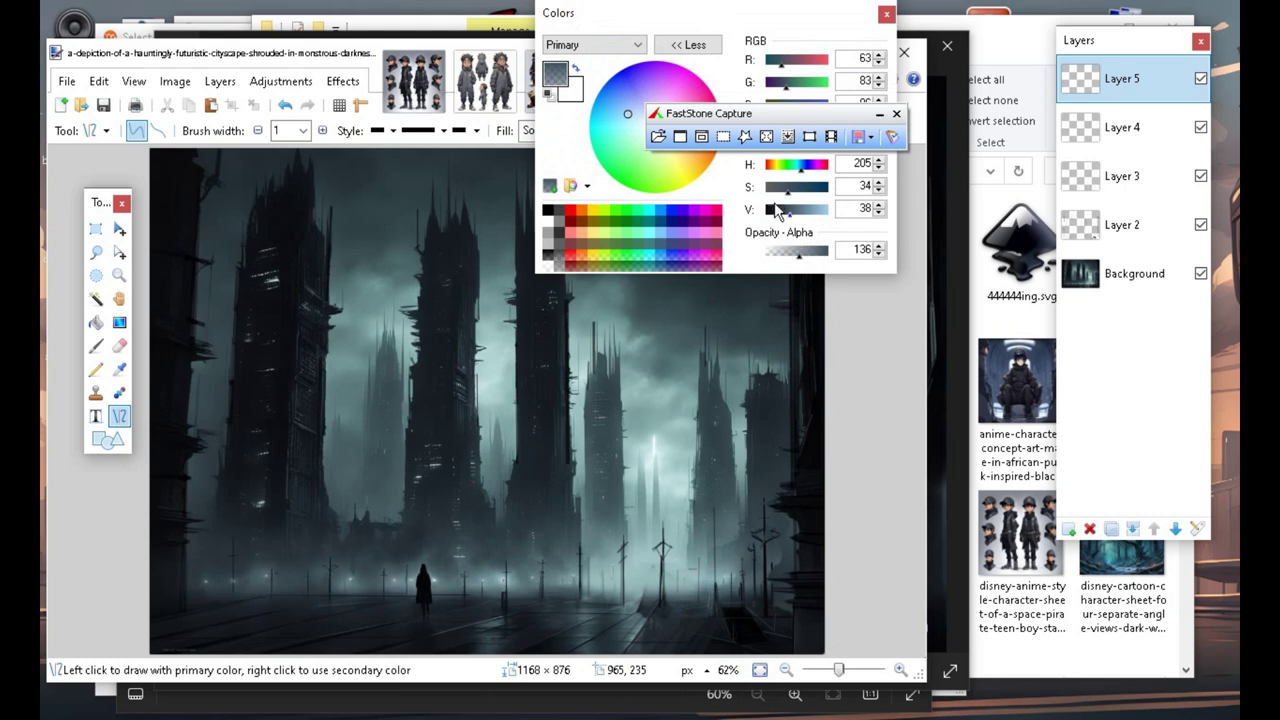
Raise the line width to 12, testing it with a vertical line between the first two tall towers that is undone.
ctrl+click(322, 131)
click(322, 131)
click(322, 131)
click(322, 131)
click(322, 131)
drag(360, 278, 360, 463)
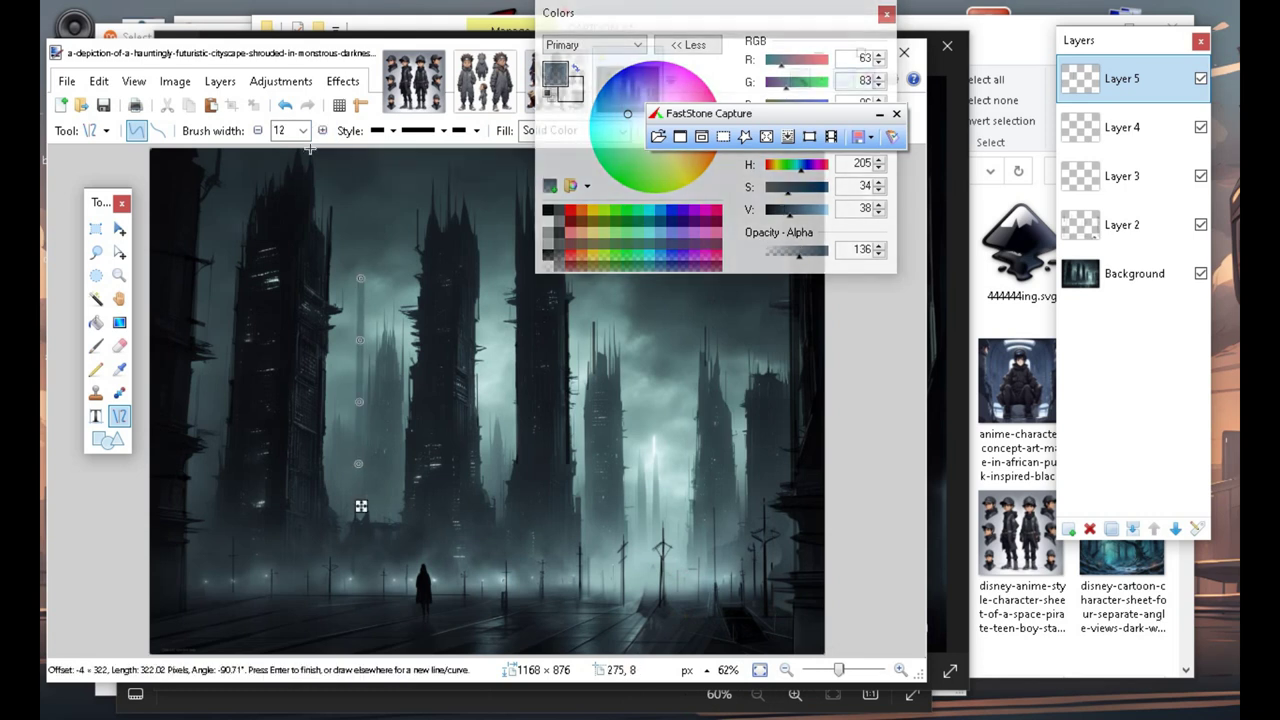
click(285, 104)
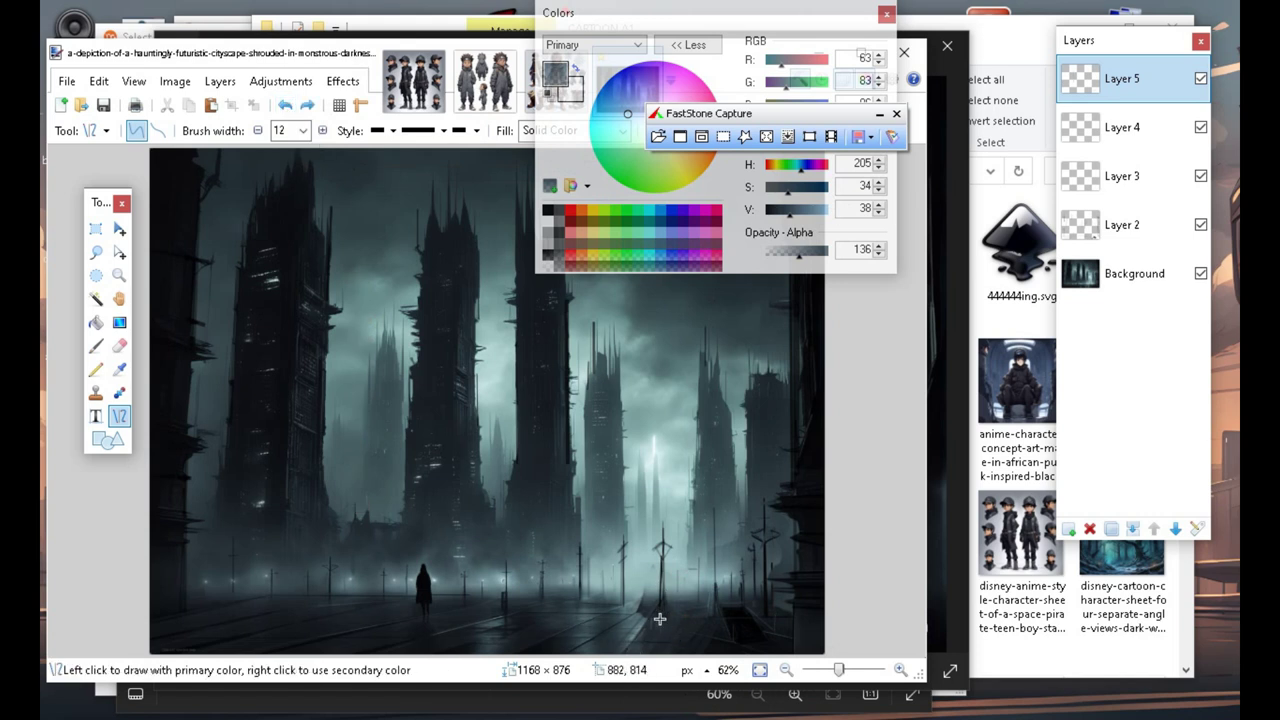
Draw 12-wide strokes from the foot of the central pole, one diagonally past the canvas bottom and one toward the hooded figure.
drag(655, 610, 618, 667)
drag(654, 609, 486, 597)
key(Return)
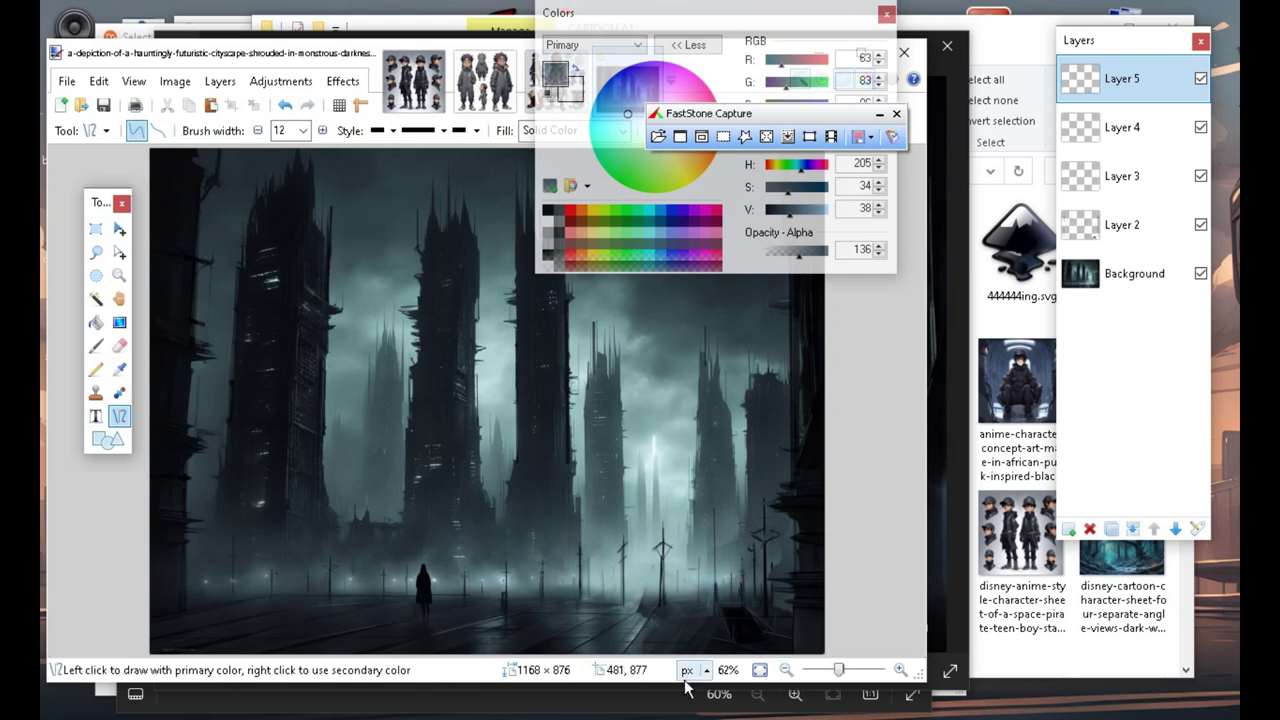
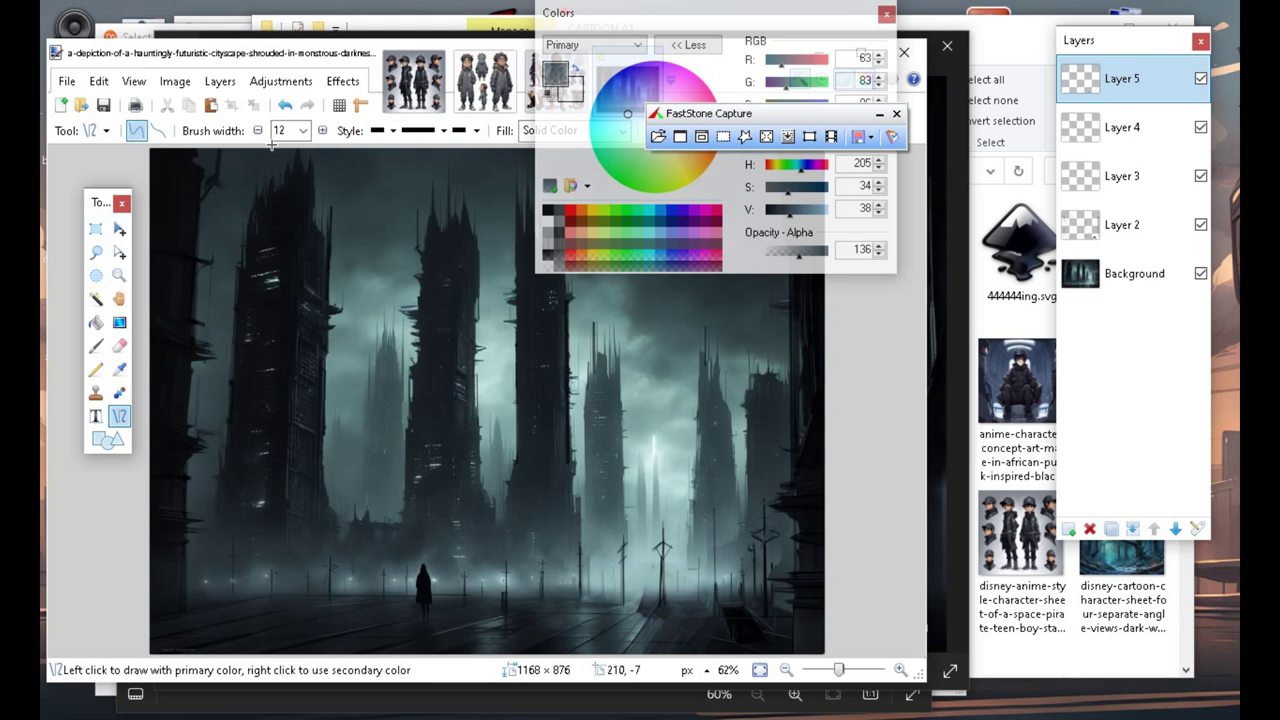
Lower the alpha to 47 and draw three 12-wide diagonals beside the ground block past the canvas bottom, one about 143 px long.
drag(783, 257, 772, 255)
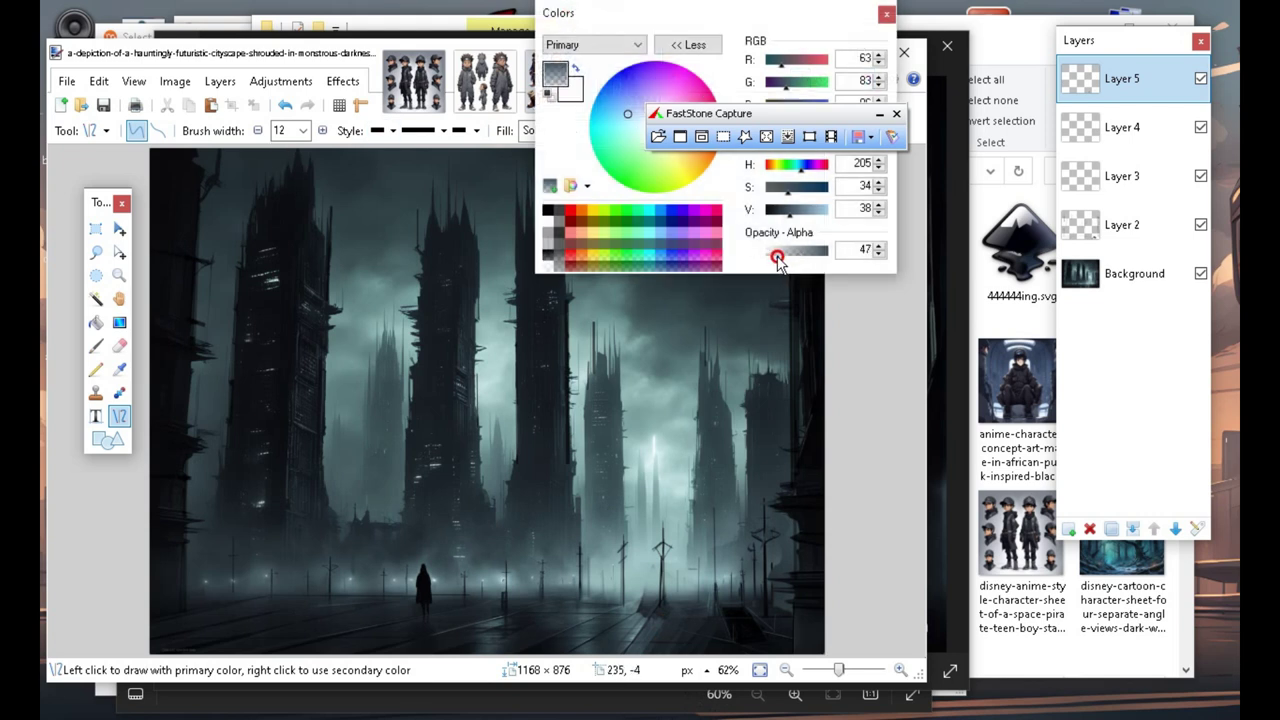
drag(707, 617, 735, 689)
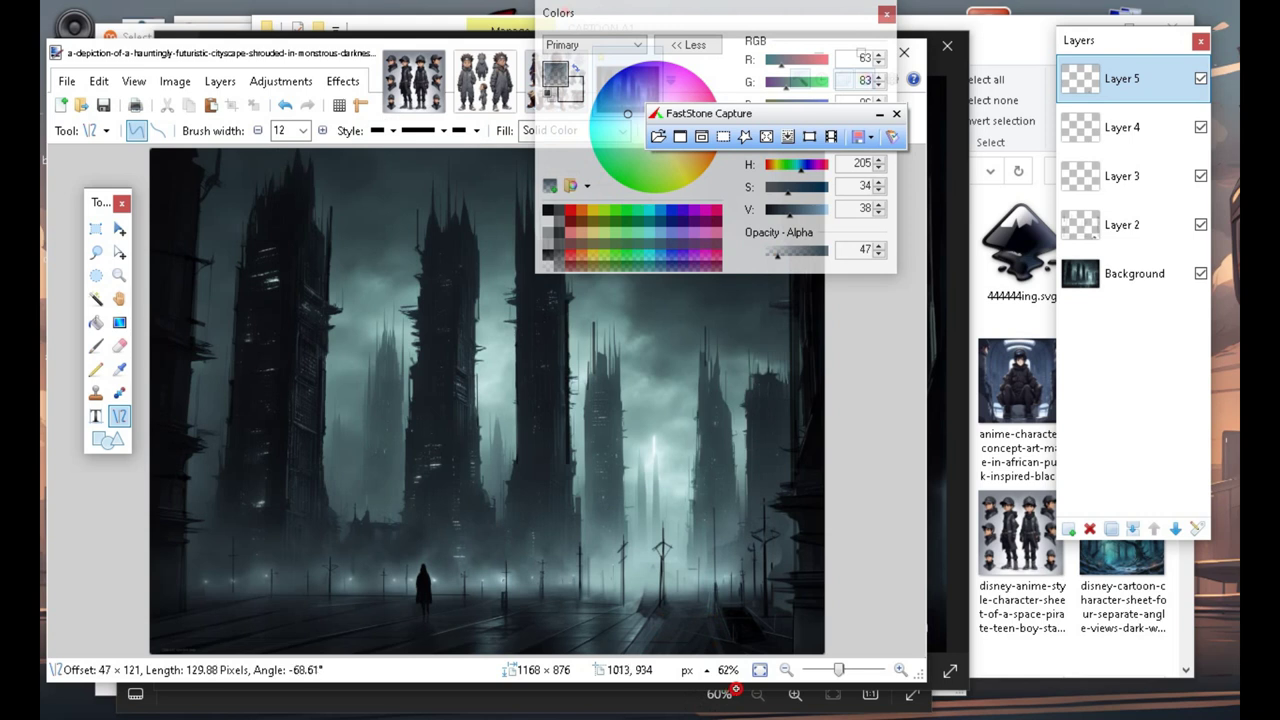
drag(735, 689, 748, 692)
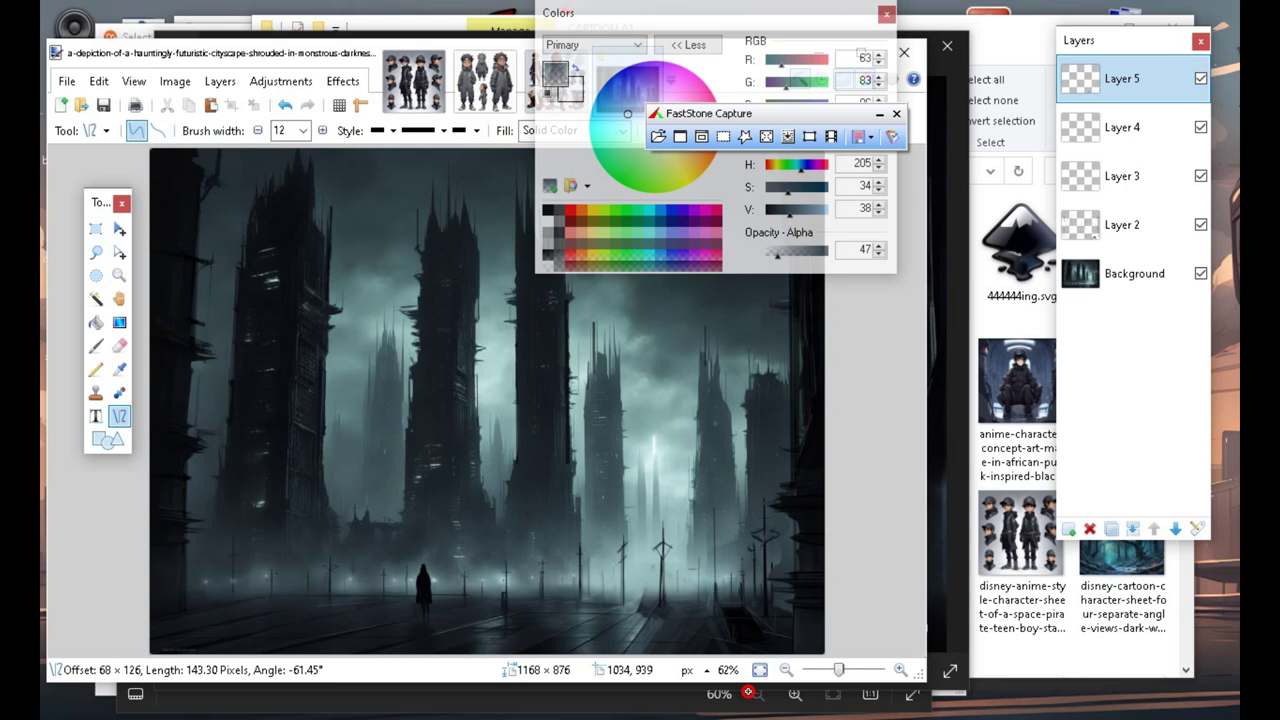
drag(748, 692, 748, 692)
key(Return)
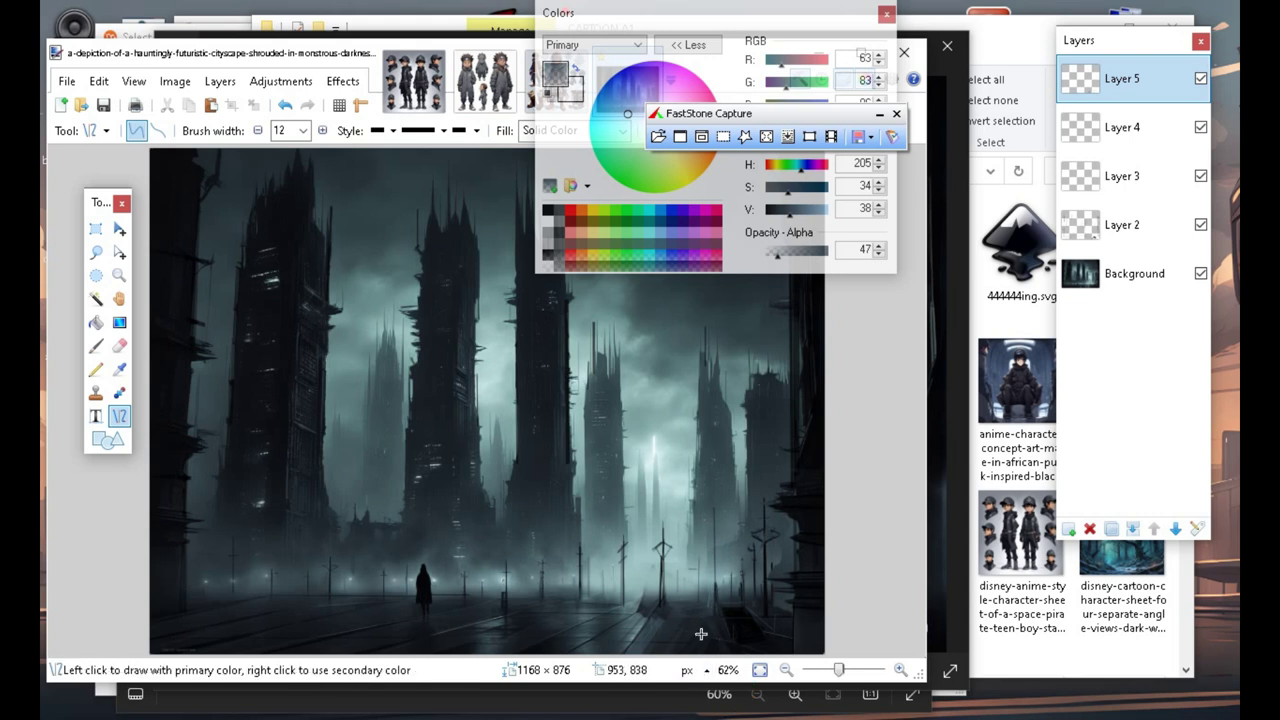
mouse_move(702, 619)
mouse_down()
mouse_move(719, 684)
mouse_move(733, 690)
mouse_up()
key(Return)
mouse_move(693, 622)
mouse_down()
mouse_move(725, 694)
mouse_move(705, 695)
mouse_move(742, 712)
mouse_up()
key(Return)
Add faint 12-wide strokes at the central pole's foot: a slanted one about 47 px and a horizontal one about 76 px long.
drag(655, 602, 630, 615)
key(Return)
key(Return)
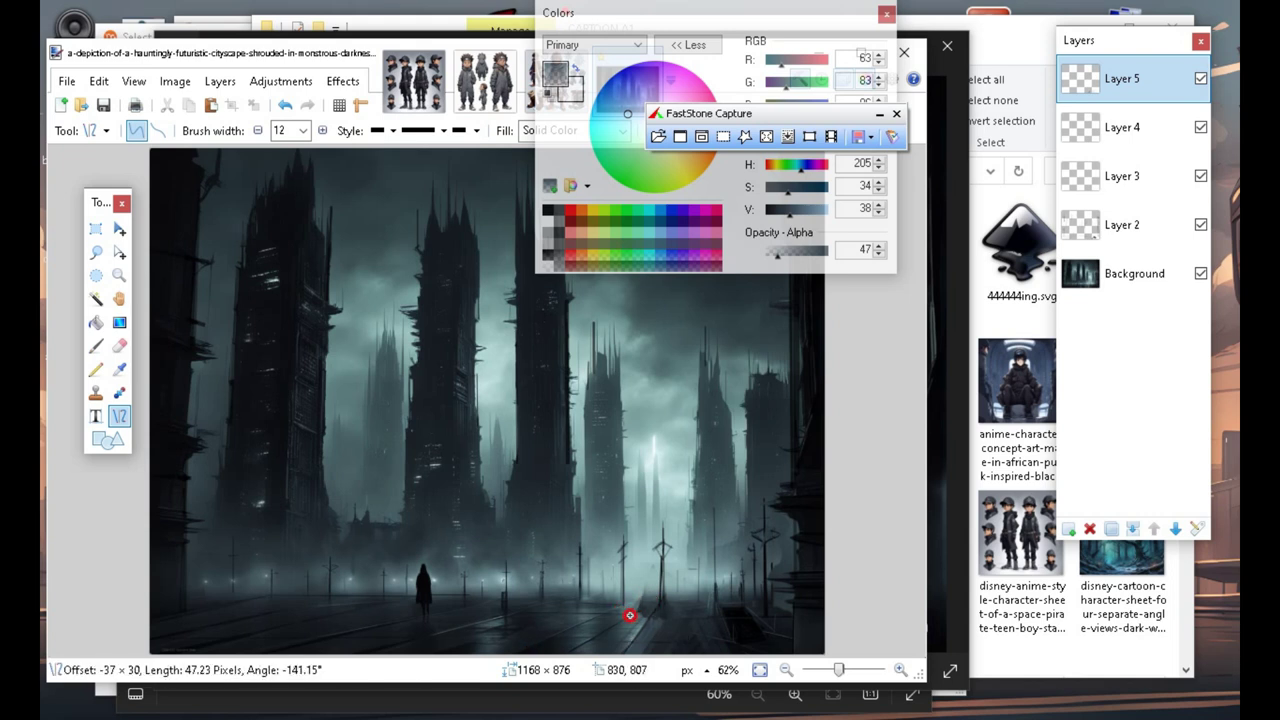
key(Return)
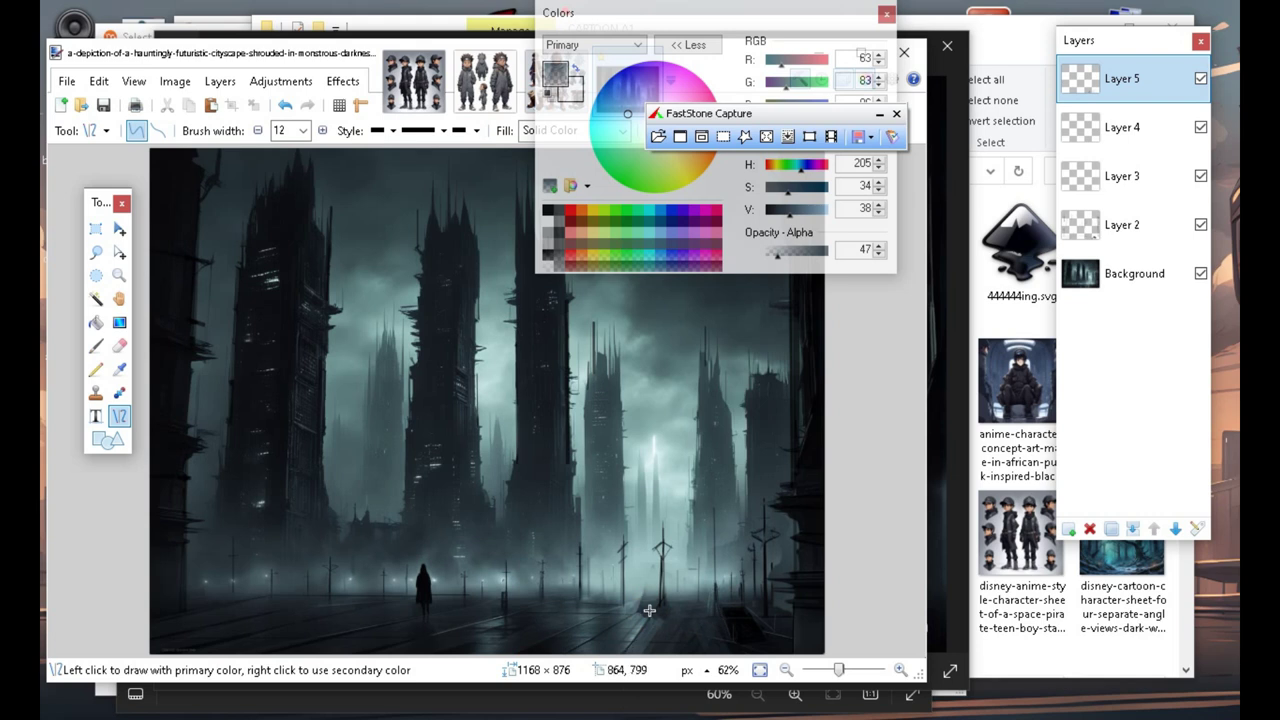
drag(656, 604, 699, 607)
key(Return)
key(Return)
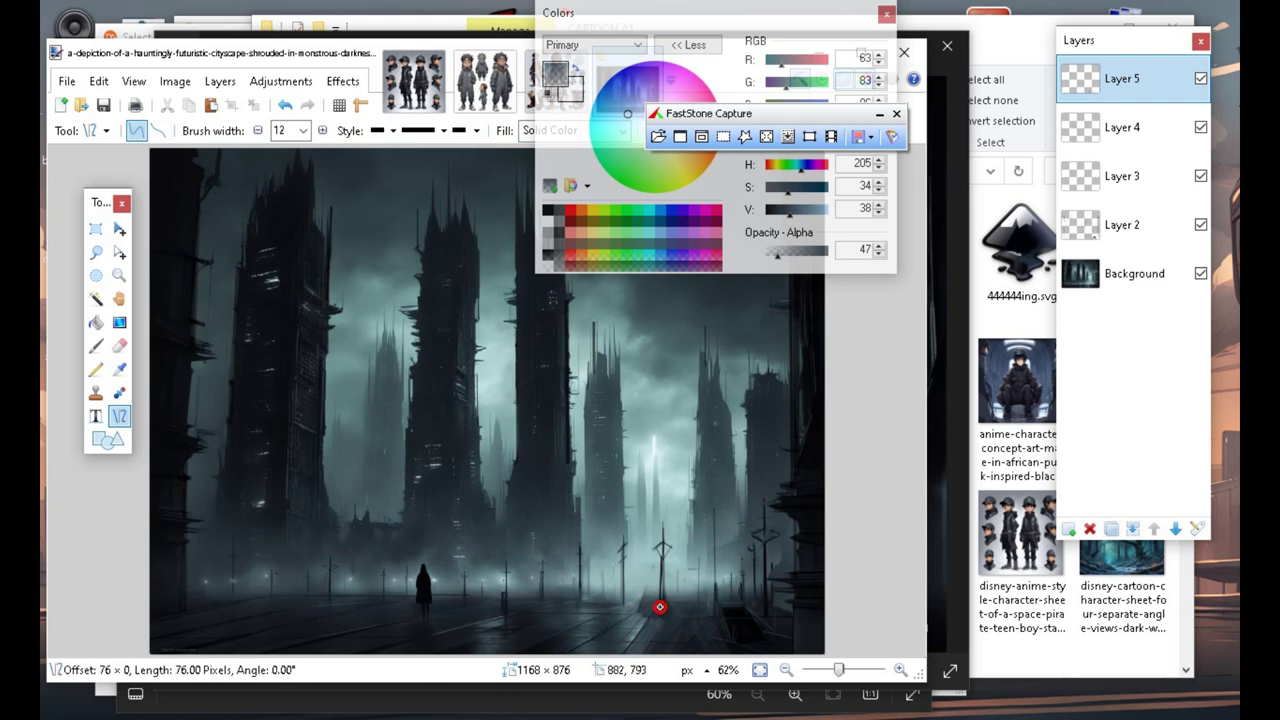
key(Return)
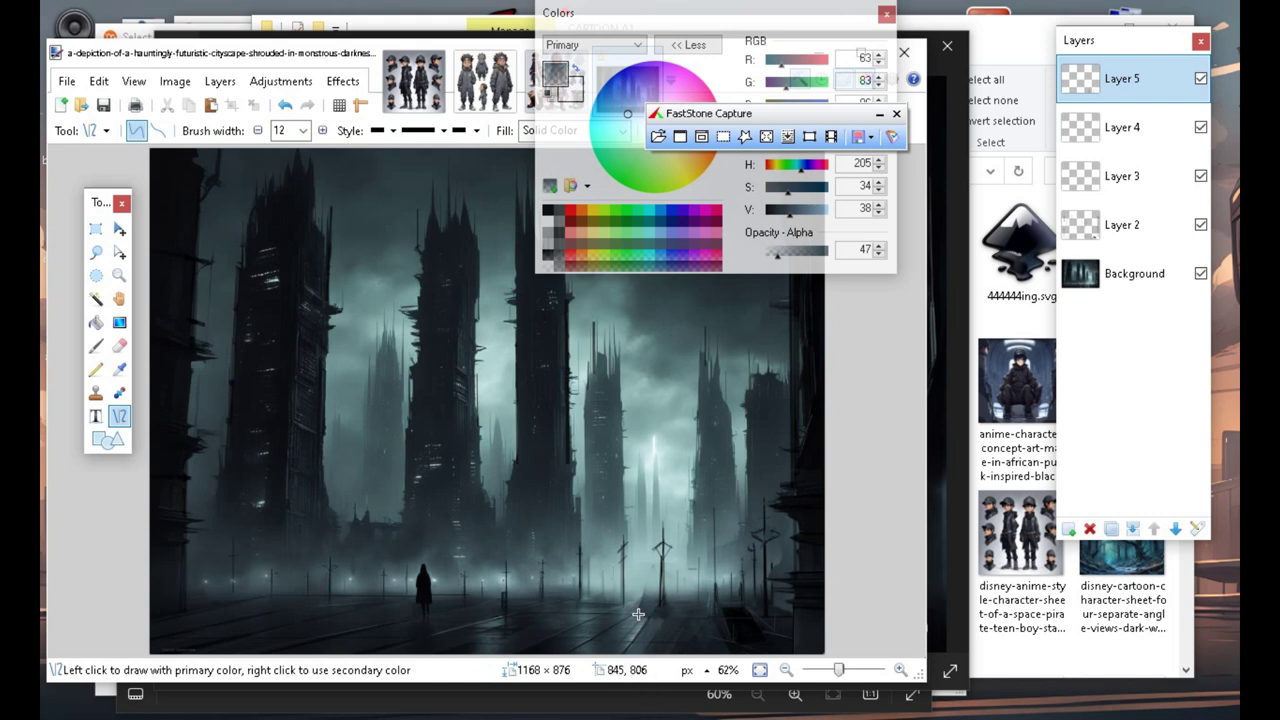
Draw faint 12-wide horizontal strokes around the central pole's base and a diagonal running past the canvas bottom.
drag(618, 609, 655, 611)
key(Return)
drag(669, 604, 703, 603)
key(Return)
drag(671, 621, 639, 690)
key(Return)
mouse_move(648, 617)
mouse_down()
mouse_move(705, 617)
mouse_move(670, 624)
mouse_move(623, 590)
mouse_move(685, 581)
mouse_move(663, 611)
mouse_move(677, 615)
mouse_up()
key(Return)
Draw faint 12-wide vertical strokes on both sides of the central pole, the left one about 56 px long.
drag(646, 577, 642, 608)
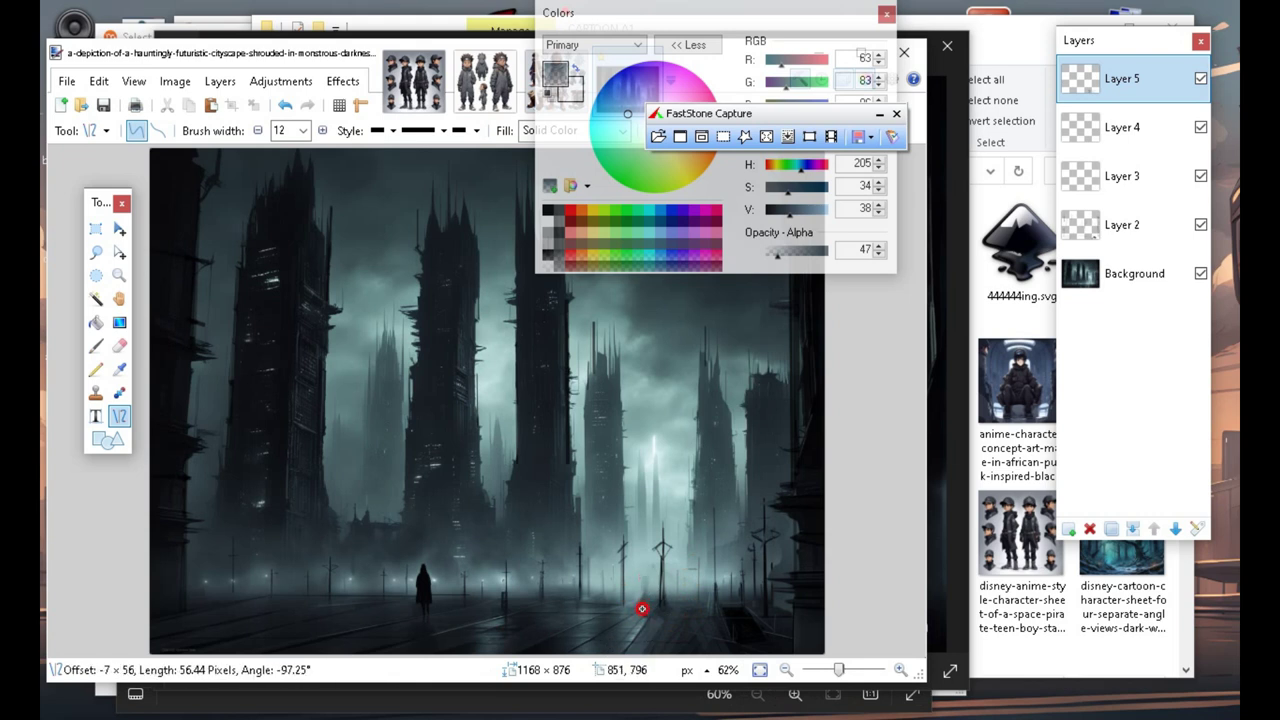
key(Return)
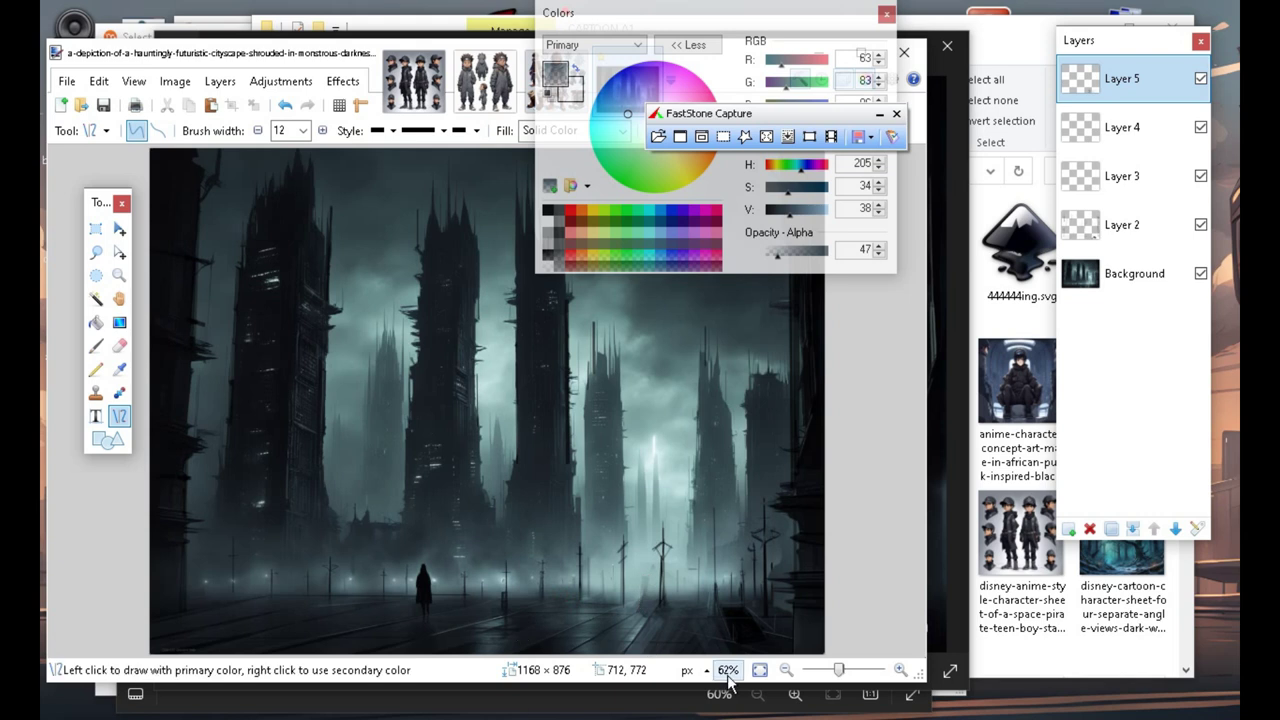
drag(678, 570, 677, 601)
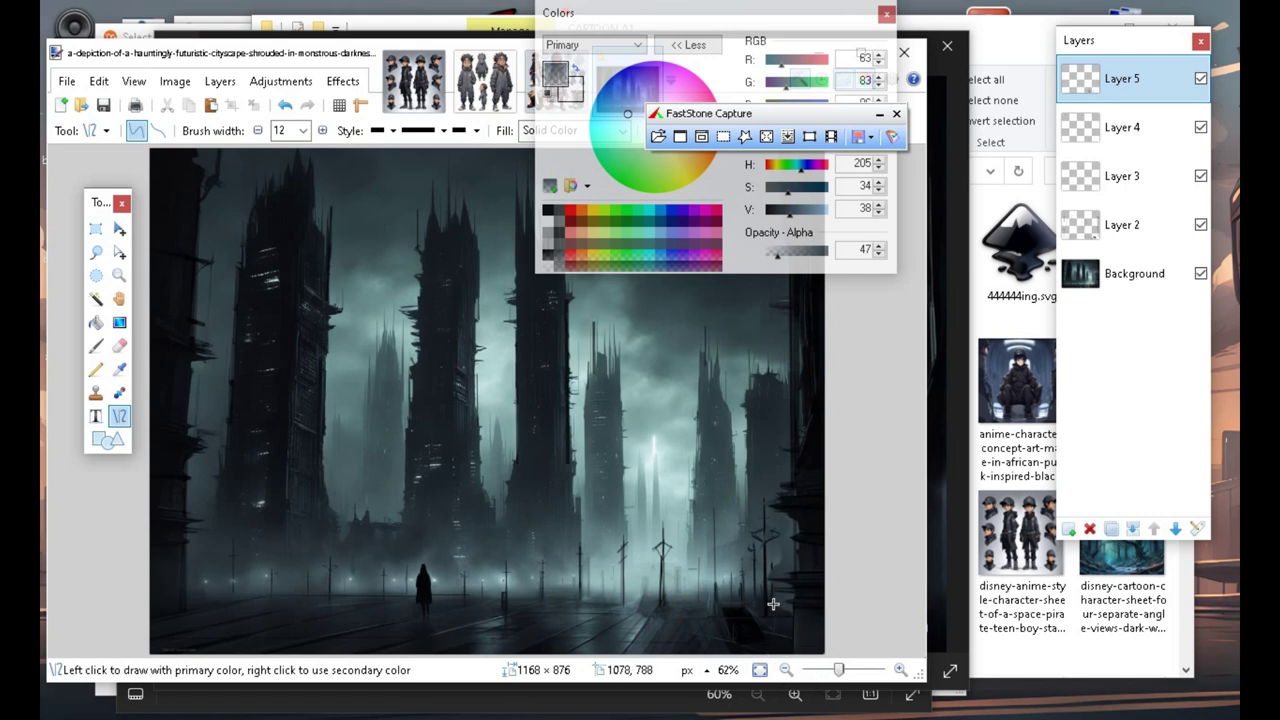
Add faint 12-wide strokes beside the ground block: a diagonal, a vertical one and a short mark between them.
mouse_move(769, 596)
mouse_down()
mouse_move(791, 614)
mouse_move(789, 637)
mouse_move(788, 586)
mouse_move(790, 624)
mouse_up()
key(Return)
key(Return)
drag(790, 608, 790, 639)
key(Return)
click(777, 604)
key(Return)
Add three short, faint 12-wide horizontal strokes just beside the central pole's foot.
drag(632, 606, 649, 605)
key(Return)
click(631, 606)
key(Return)
drag(631, 611, 649, 612)
key(Return)
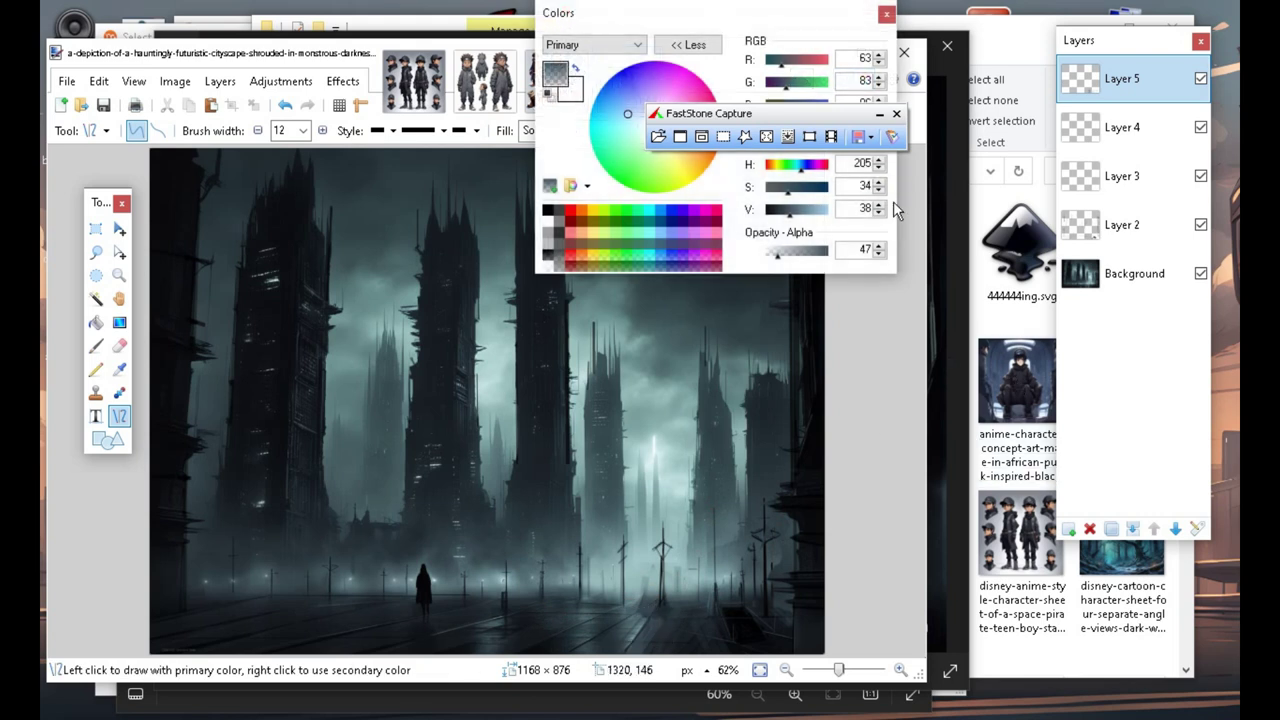
Raise the colour's HSV value to 45 and draw a short 12-wide slanted stroke beside the central pole's foot.
click(795, 210)
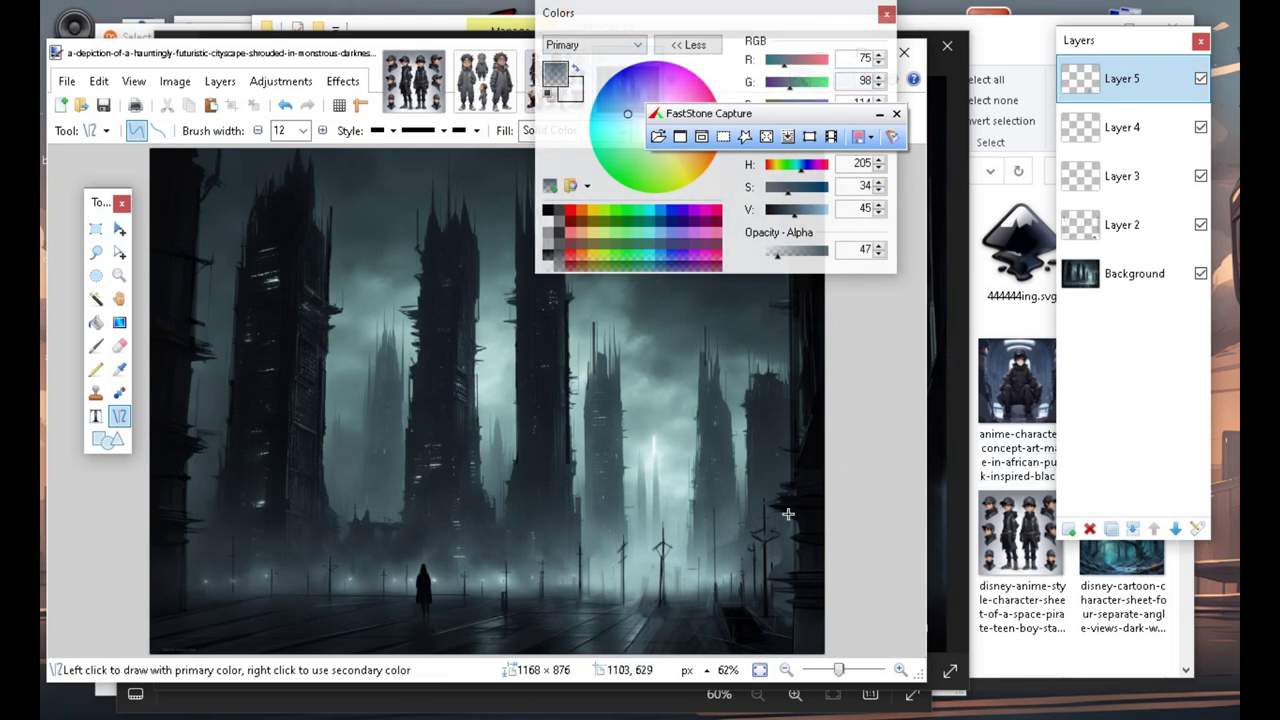
mouse_move(629, 609)
mouse_down()
mouse_move(650, 614)
mouse_move(634, 615)
mouse_move(657, 600)
mouse_move(679, 617)
mouse_move(648, 613)
mouse_move(663, 580)
mouse_move(648, 614)
mouse_up()
key(Return)
key(Return)
key(Return)
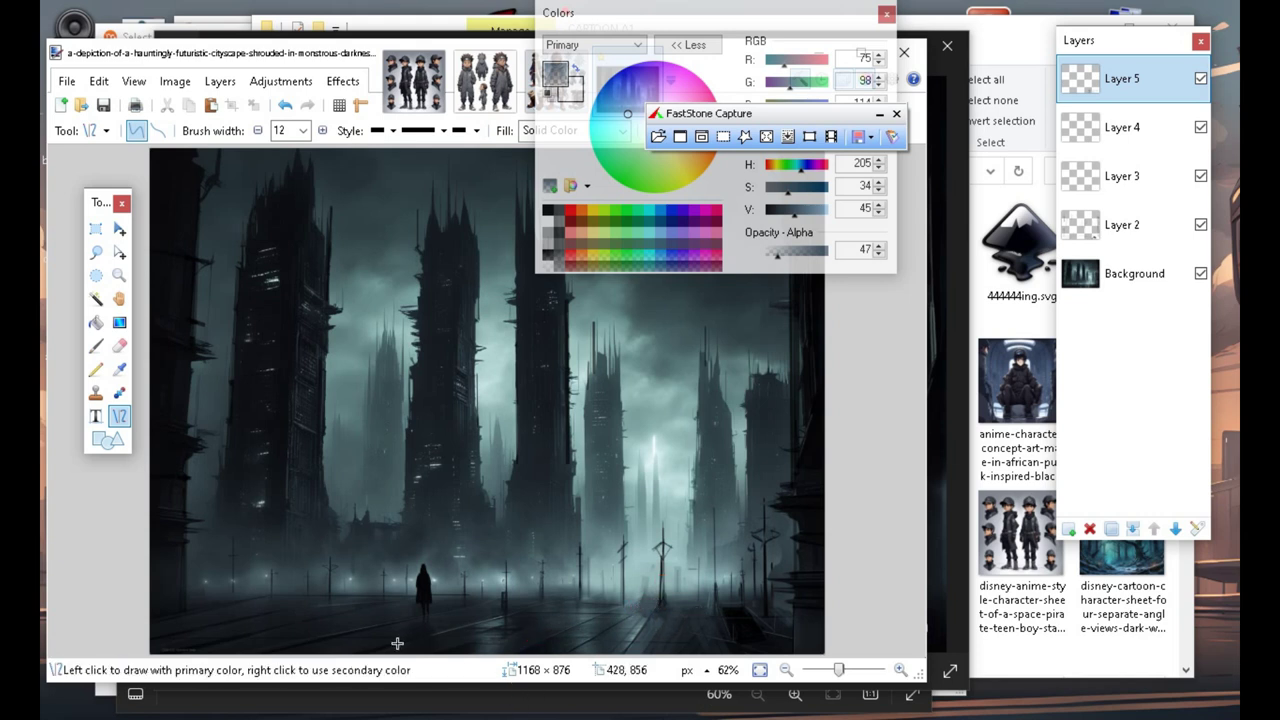
Draw a faint 12-wide, nearly horizontal stroke about 249 px long across the ground where the cloaked figure stands.
drag(276, 597, 409, 594)
drag(271, 591, 265, 593)
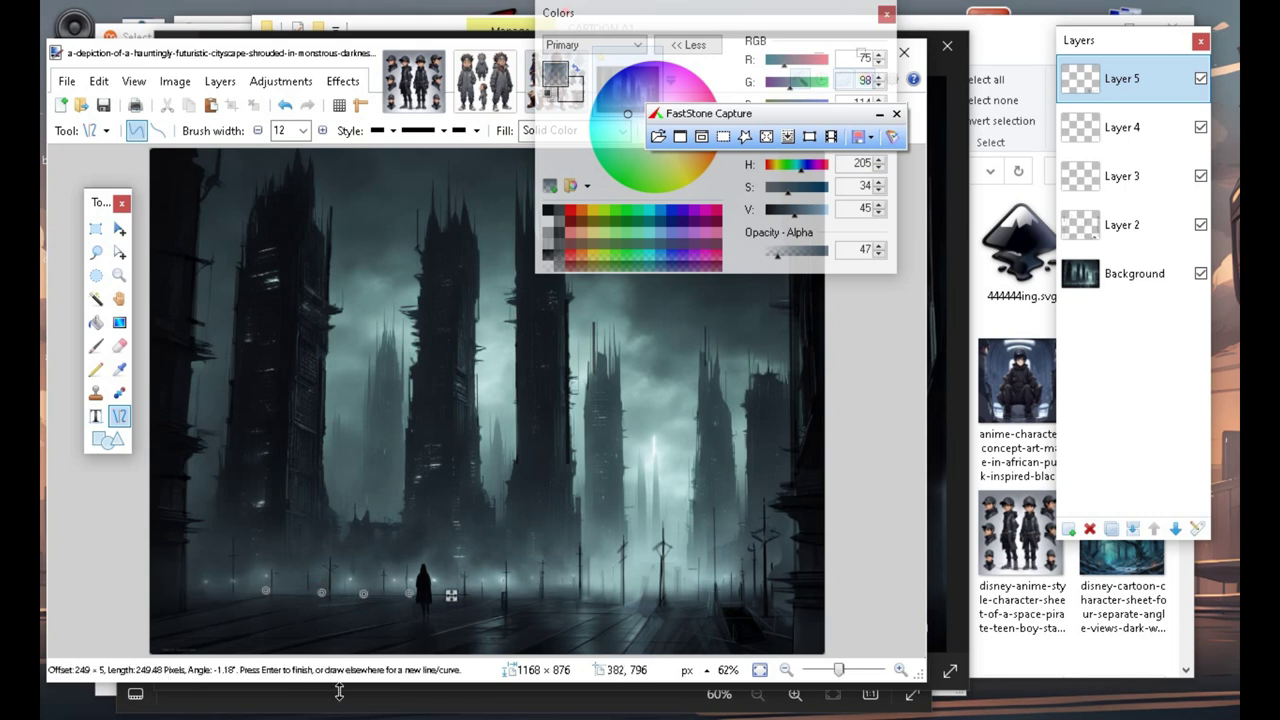
key(Return)
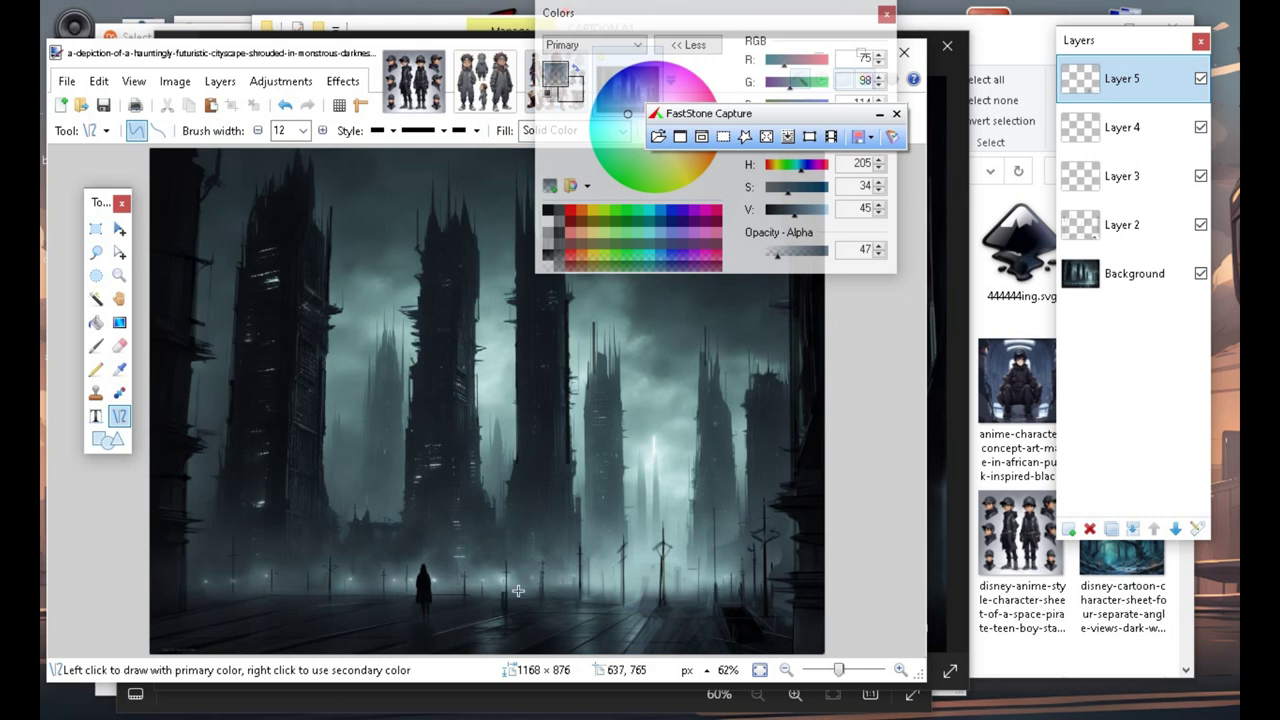
Draw faint 12-wide, roughly horizontal strokes across the plaza: two between the figure and the central pole, one near the far-left building.
mouse_move(504, 597)
mouse_down()
mouse_move(578, 590)
mouse_move(616, 604)
mouse_move(607, 619)
mouse_move(615, 606)
mouse_up()
key(Return)
drag(435, 597, 492, 597)
key(Return)
drag(193, 603, 268, 591)
key(Return)
Set the brush width to 8 and the alpha to 24, and draw a short faint stroke at the central pole's foot.
click(258, 130)
click(258, 130)
click(258, 130)
click(258, 130)
click(772, 255)
mouse_move(640, 600)
mouse_down()
mouse_move(664, 599)
mouse_move(545, 655)
mouse_move(662, 606)
mouse_move(650, 604)
mouse_up()
key(Return)
key(Return)
Draw two faint 8-wide diagonals from below the central pole past the canvas bottom, and a short horizontal stroke between them.
drag(667, 620, 621, 687)
key(Return)
drag(689, 628, 709, 681)
key(Return)
mouse_move(650, 622)
mouse_down()
mouse_move(737, 616)
mouse_move(686, 634)
mouse_move(713, 618)
mouse_move(663, 614)
mouse_move(674, 621)
mouse_up()
key(Return)
key(Return)
key(Return)
key(Return)
click(613, 634)
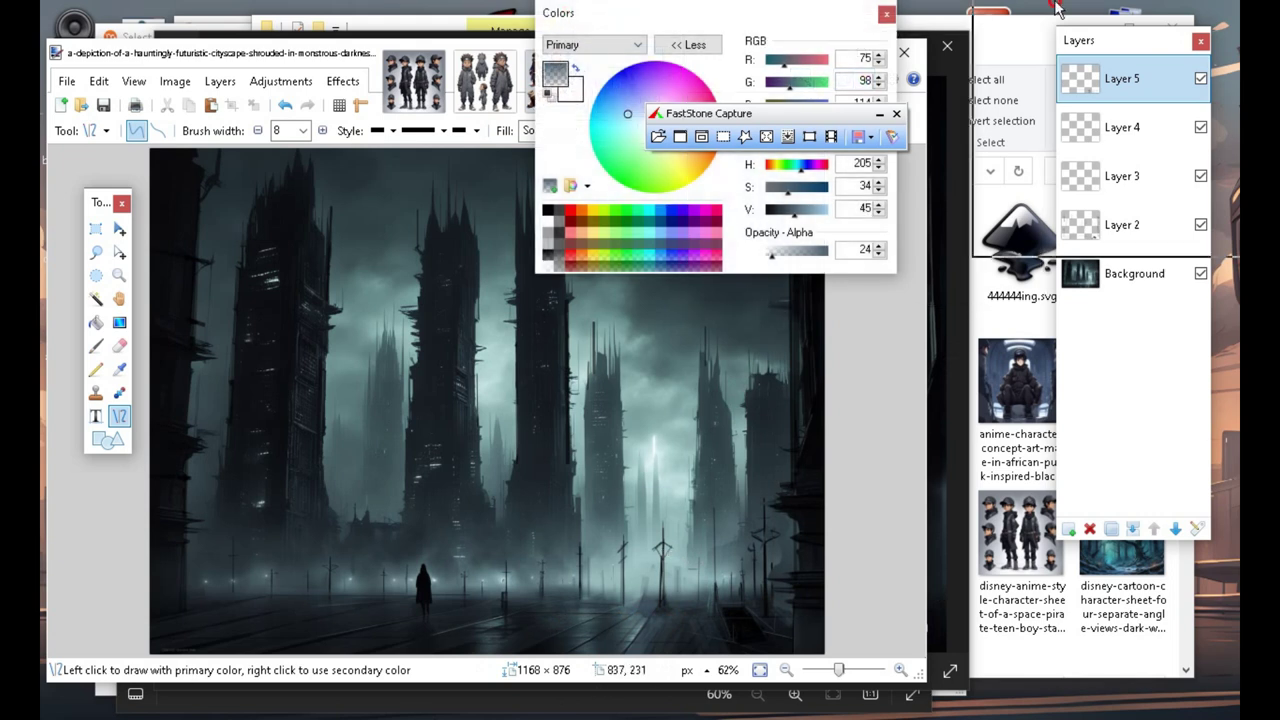
Move the Colors window off the image and draw faint 8-wide vertical strokes down the leftmost and third large towers.
drag(1058, 10, 1070, 12)
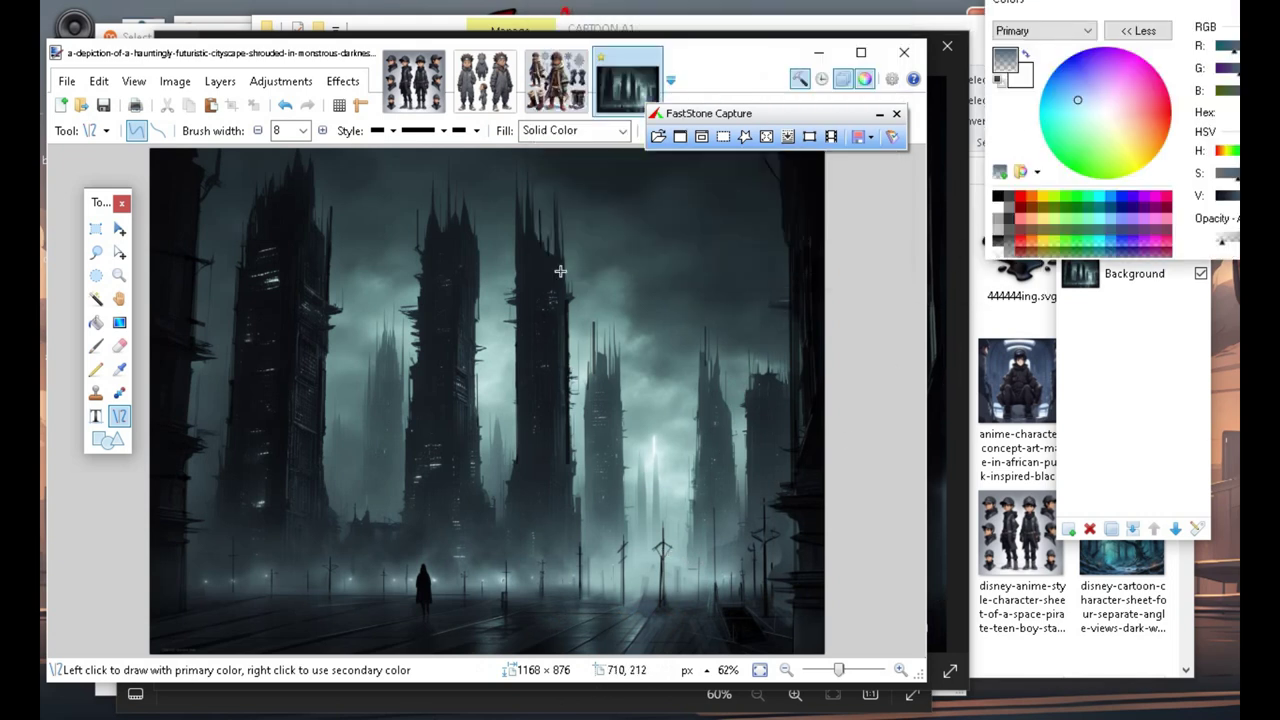
drag(559, 263, 559, 453)
key(Return)
drag(300, 213, 294, 396)
key(Return)
drag(305, 216, 295, 374)
key(Return)
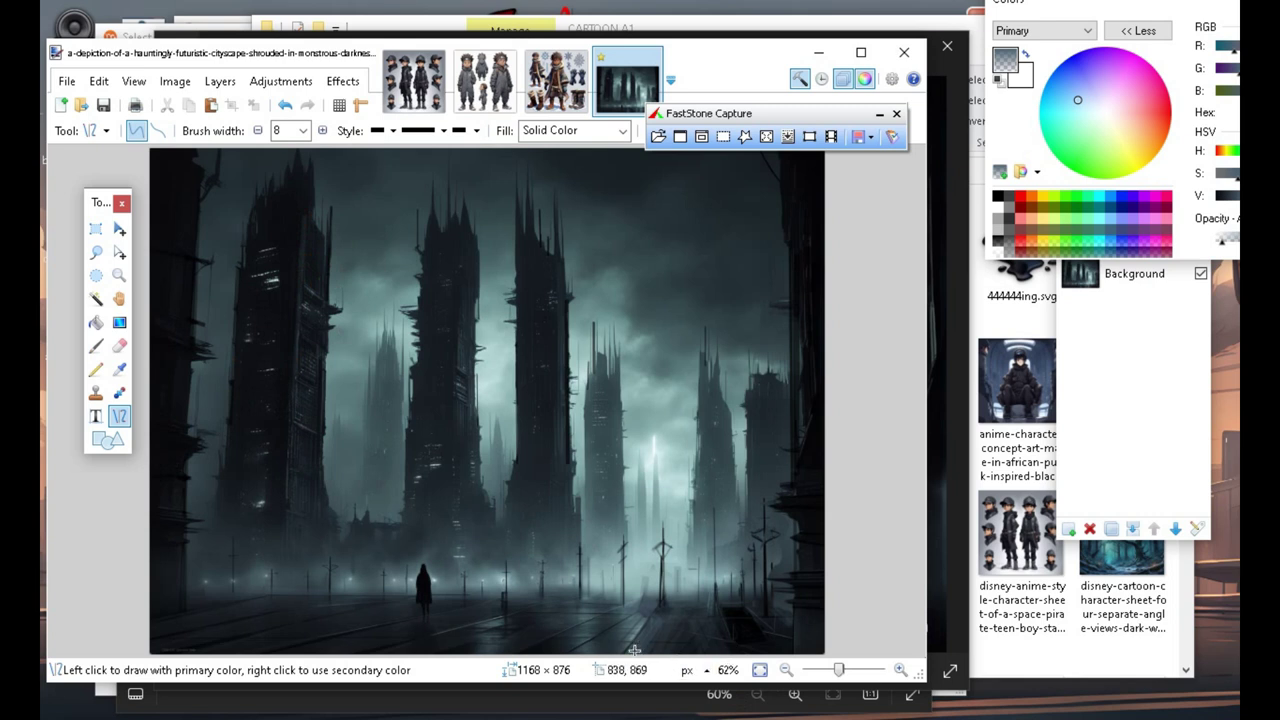
Draw three faint 8-wide horizontal strokes along the canvas bottom below the central pole, the last about 126 px long.
mouse_move(634, 651)
mouse_down()
mouse_move(694, 623)
mouse_move(711, 657)
mouse_move(720, 651)
mouse_up()
key(Return)
drag(641, 651, 714, 651)
key(Return)
drag(637, 647, 710, 648)
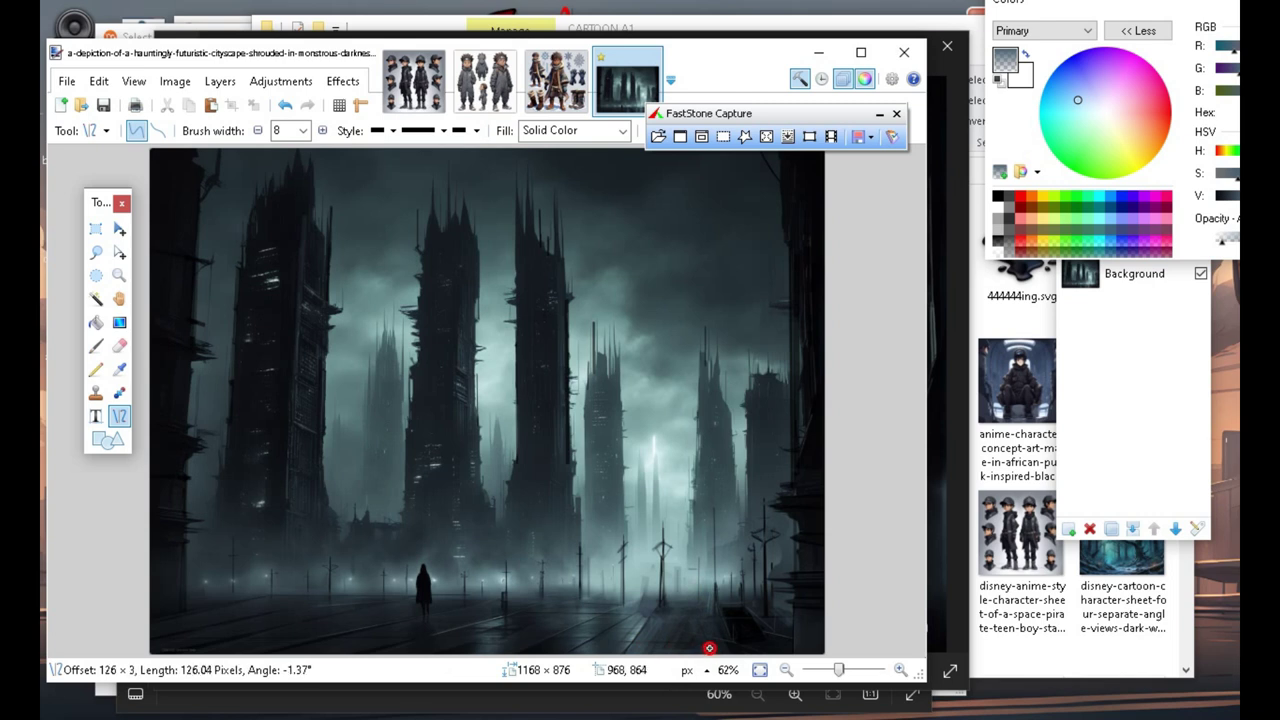
key(Return)
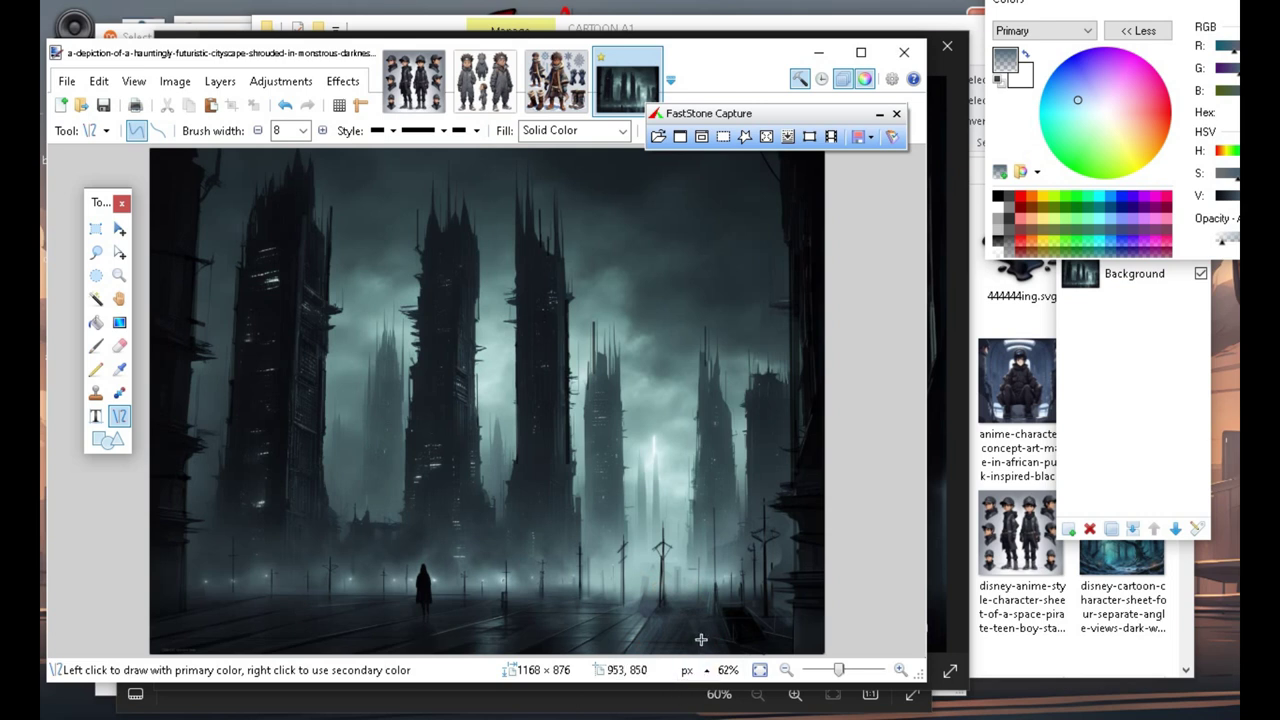
Add a faint 8-wide diagonal past the canvas bottom near the ground block and a short horizontal stroke beside the central pole's foot.
drag(712, 618, 736, 680)
key(ctrl+shift+n)
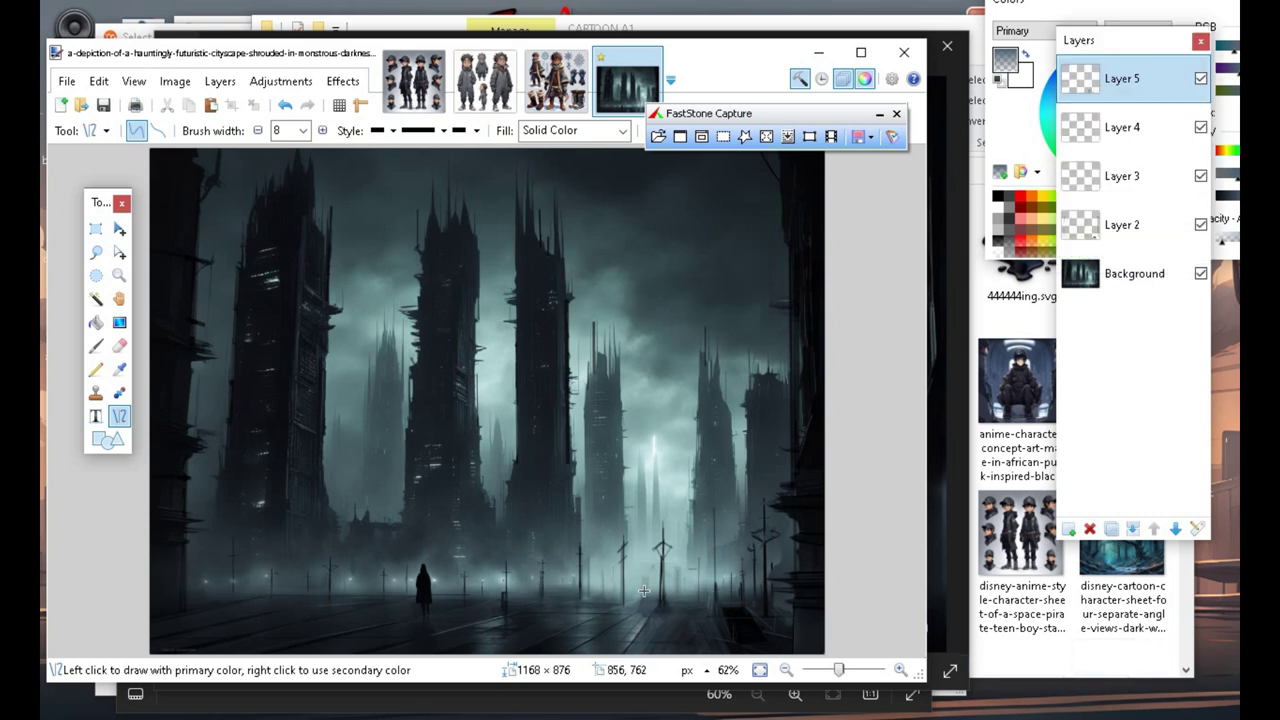
drag(636, 612, 651, 614)
click(591, 603)
drag(1018, 12, 673, 8)
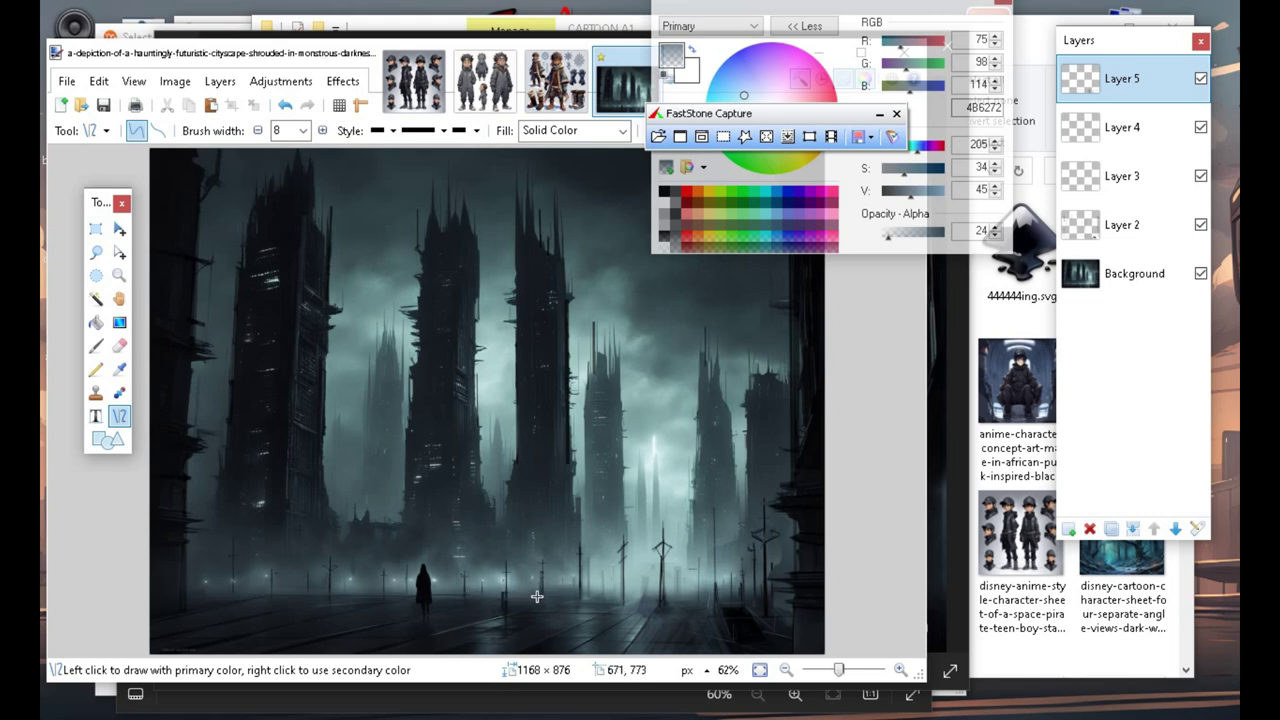
Set the primary colour to black by lowering its HSV value to 0, and set the brush width to 2.
drag(900, 191, 858, 191)
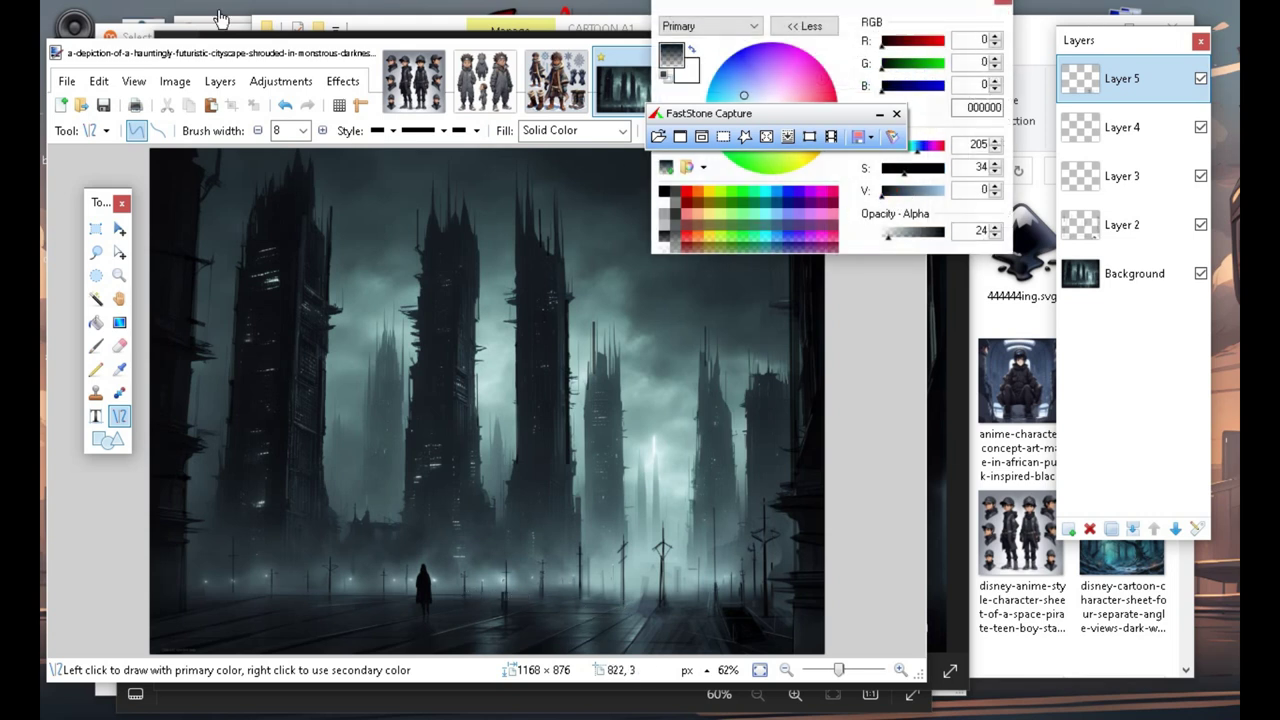
click(257, 130)
click(257, 130)
click(257, 130)
click(257, 130)
click(257, 130)
click(257, 130)
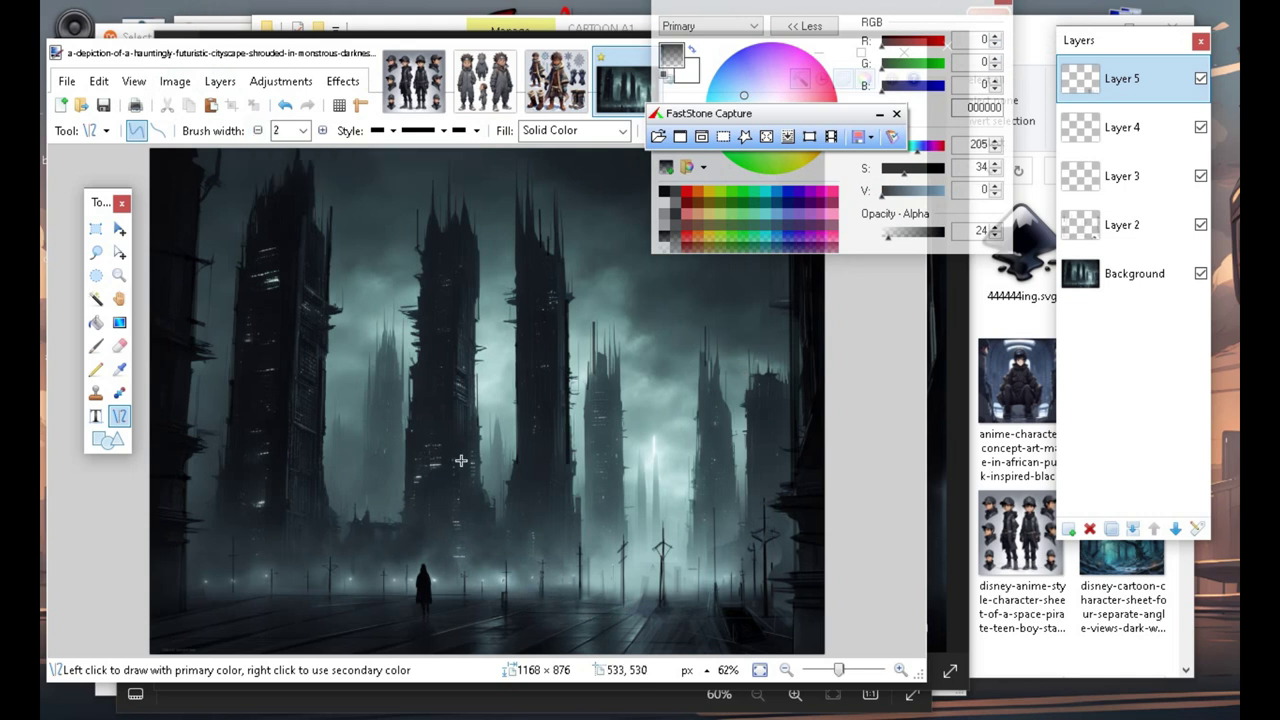
Try 2-wide vertical lines right of the leftmost large tower: about 243 px at alpha 24 and about 160 px at alpha 82.
drag(355, 322, 357, 503)
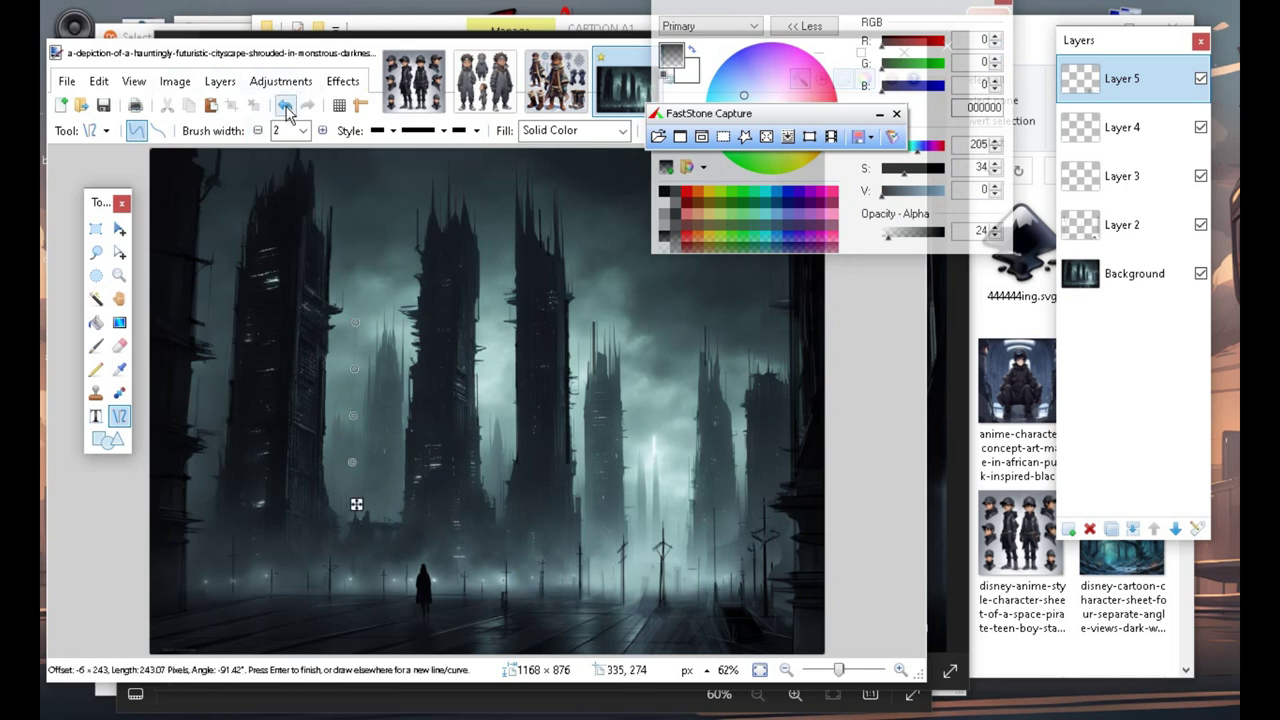
key(Return)
drag(887, 233, 902, 233)
drag(354, 335, 360, 437)
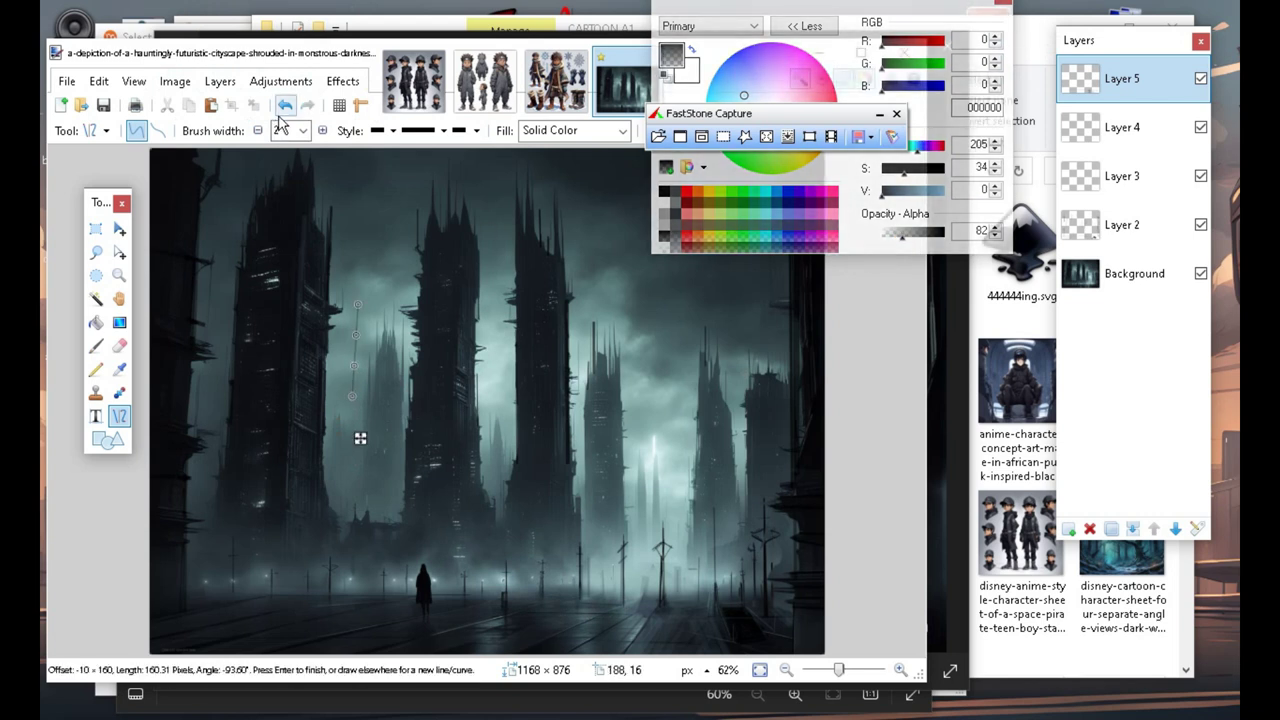
key(Return)
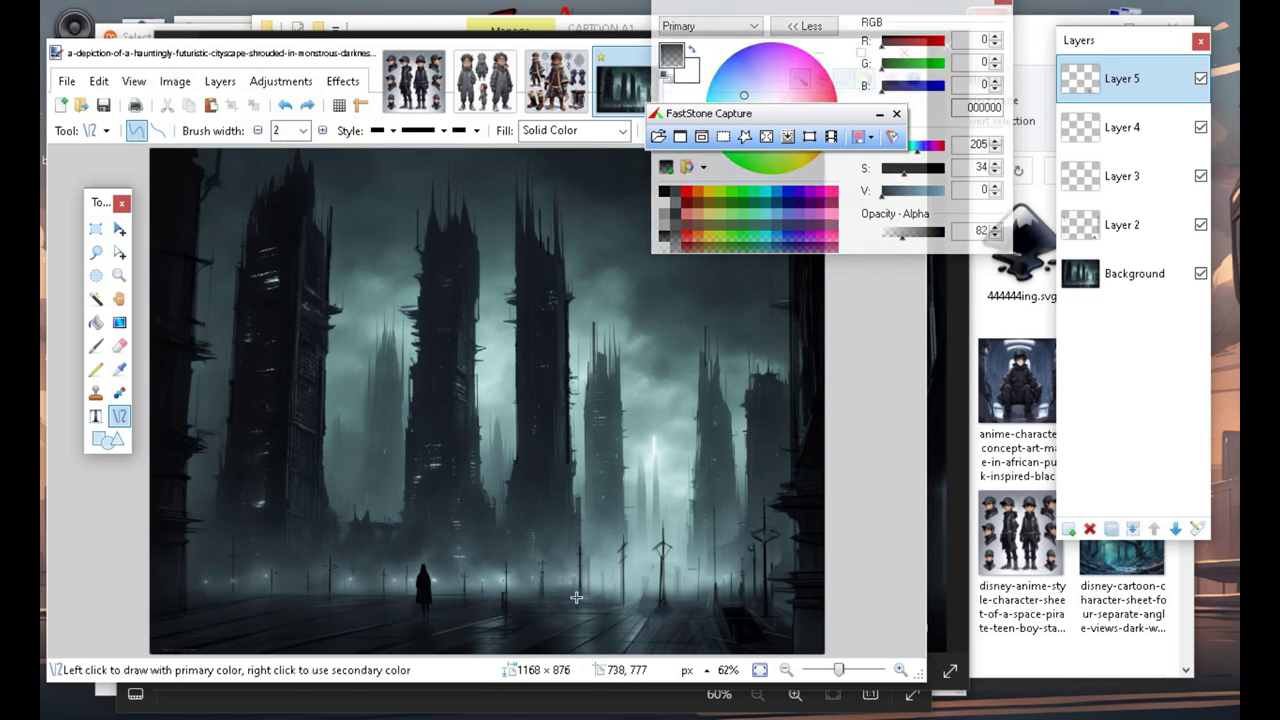
Draw 2-wide black horizontal lines on the plaza, one about 67 px left of the central pole and a longer one near the canvas bottom.
drag(584, 597, 622, 598)
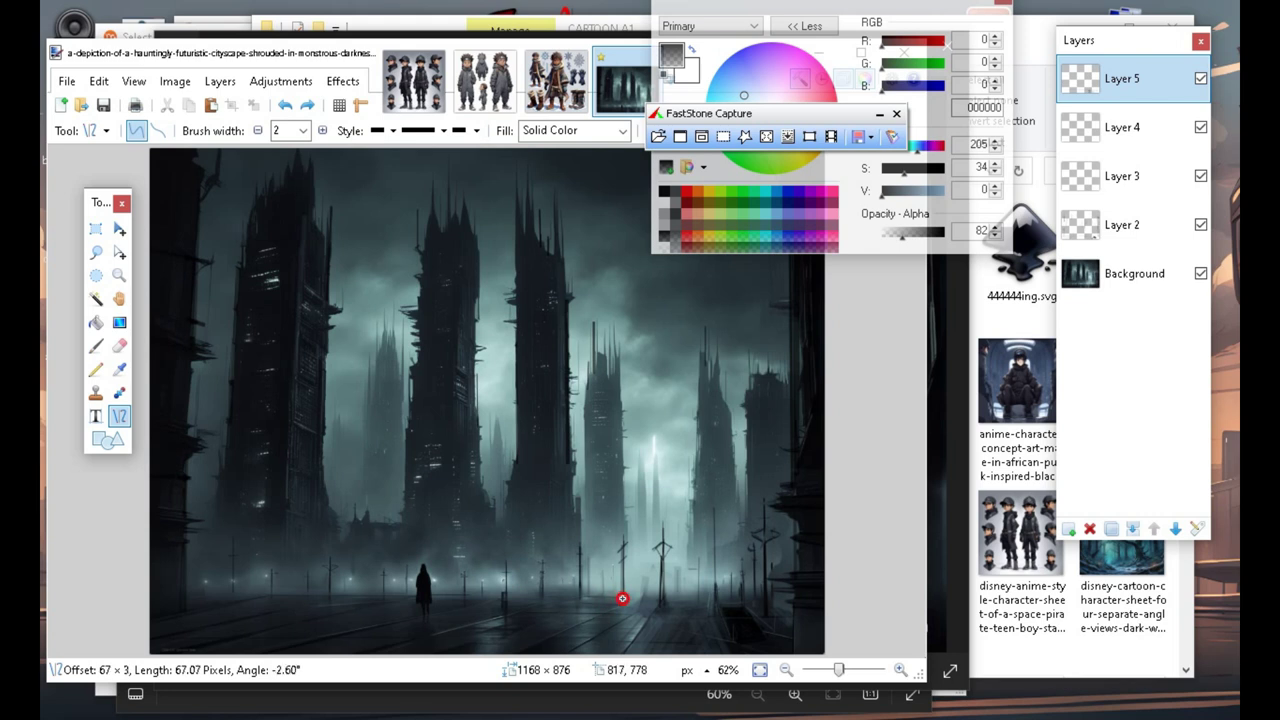
drag(619, 598, 619, 598)
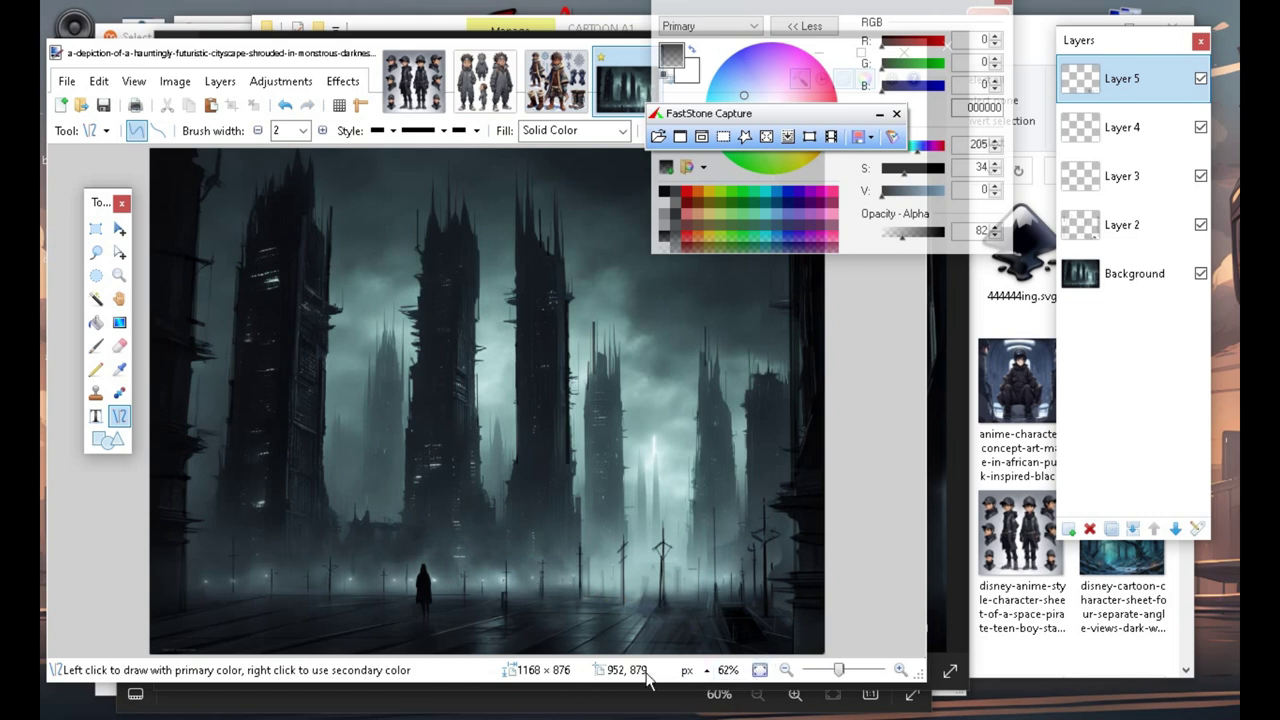
mouse_move(631, 641)
mouse_down()
mouse_move(719, 642)
mouse_move(731, 655)
mouse_move(726, 645)
mouse_up()
key(Return)
Draw a 1-wide black horizontal line about 201 px long below the central pole, adjusting the alpha to 58 and finally 105.
click(258, 130)
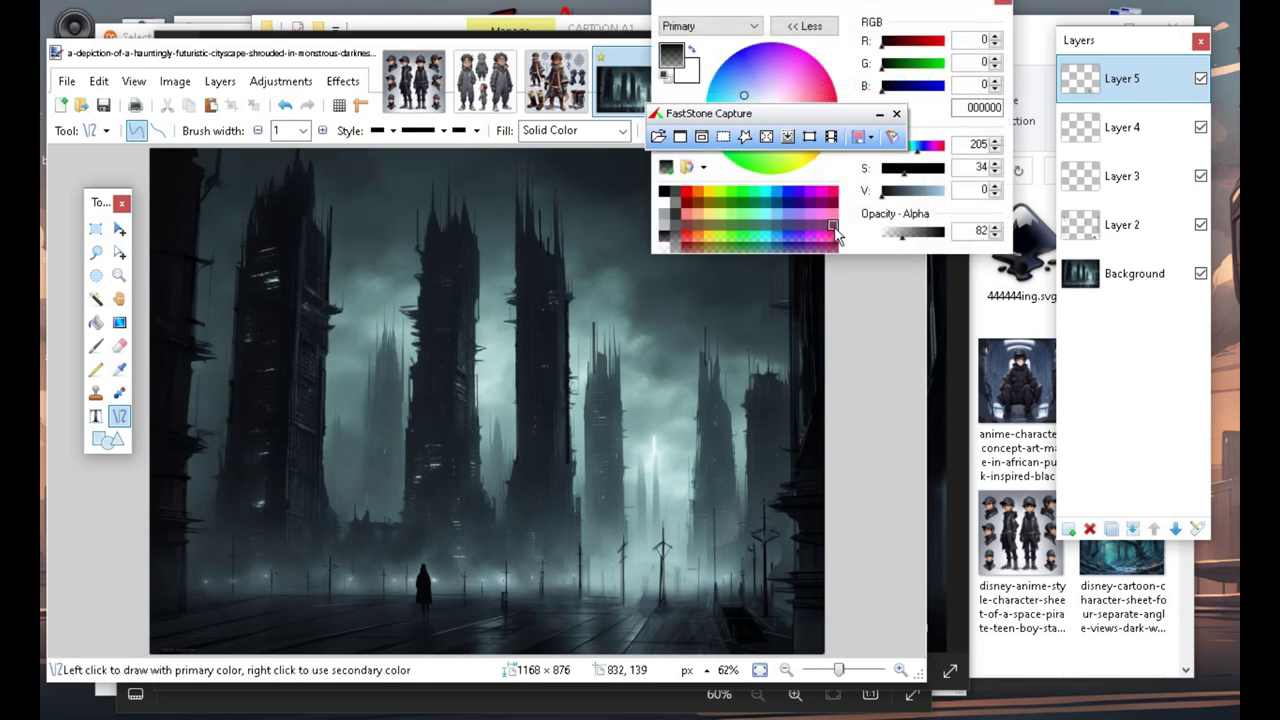
drag(898, 240, 892, 241)
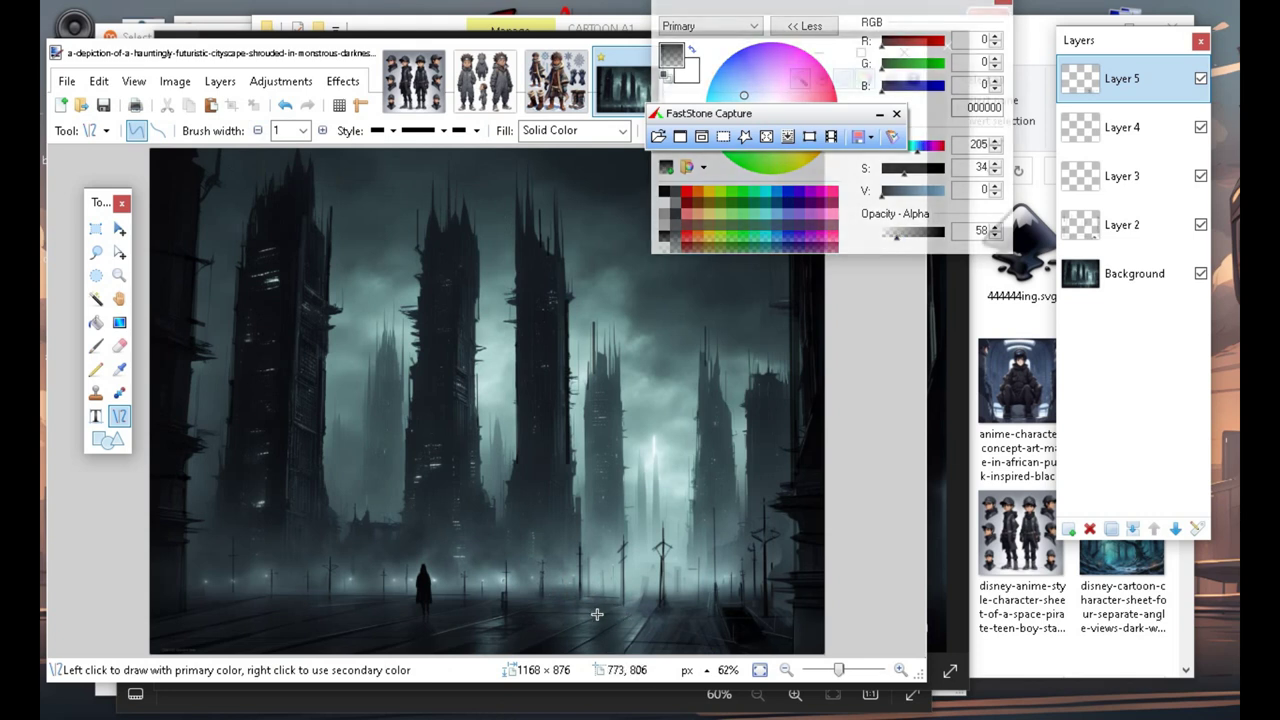
drag(597, 613, 712, 615)
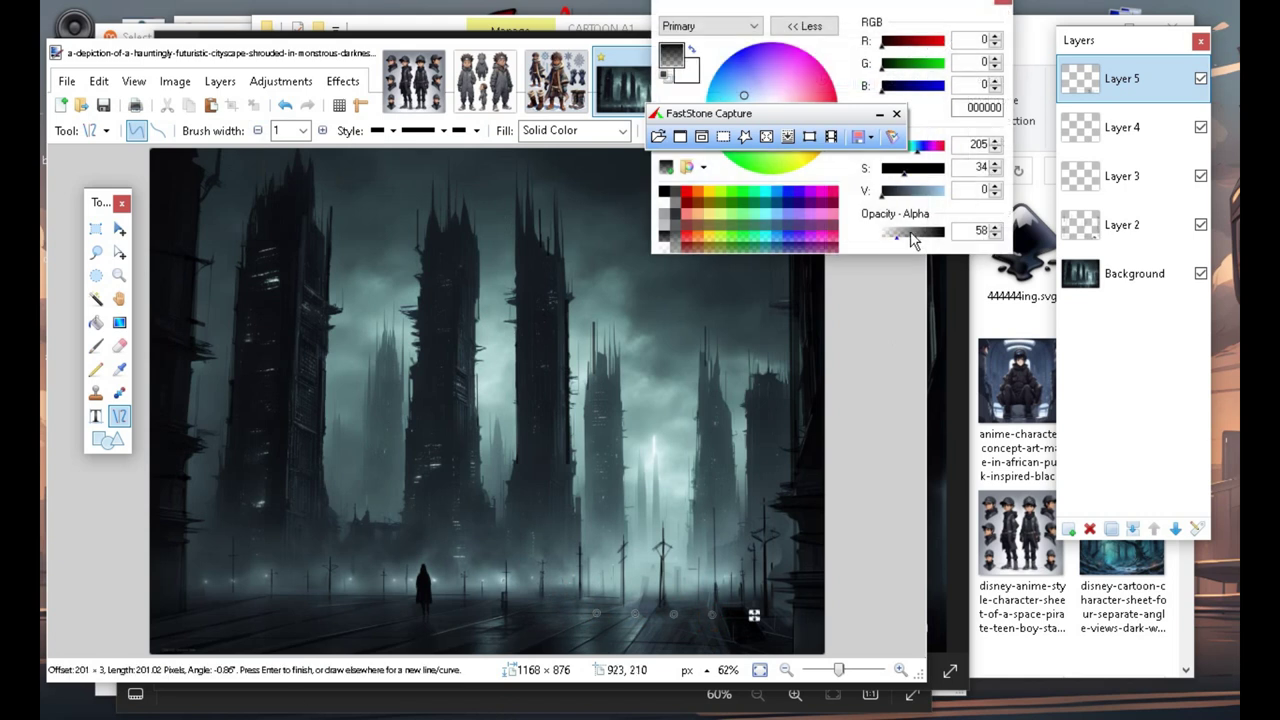
click(908, 233)
key(Return)
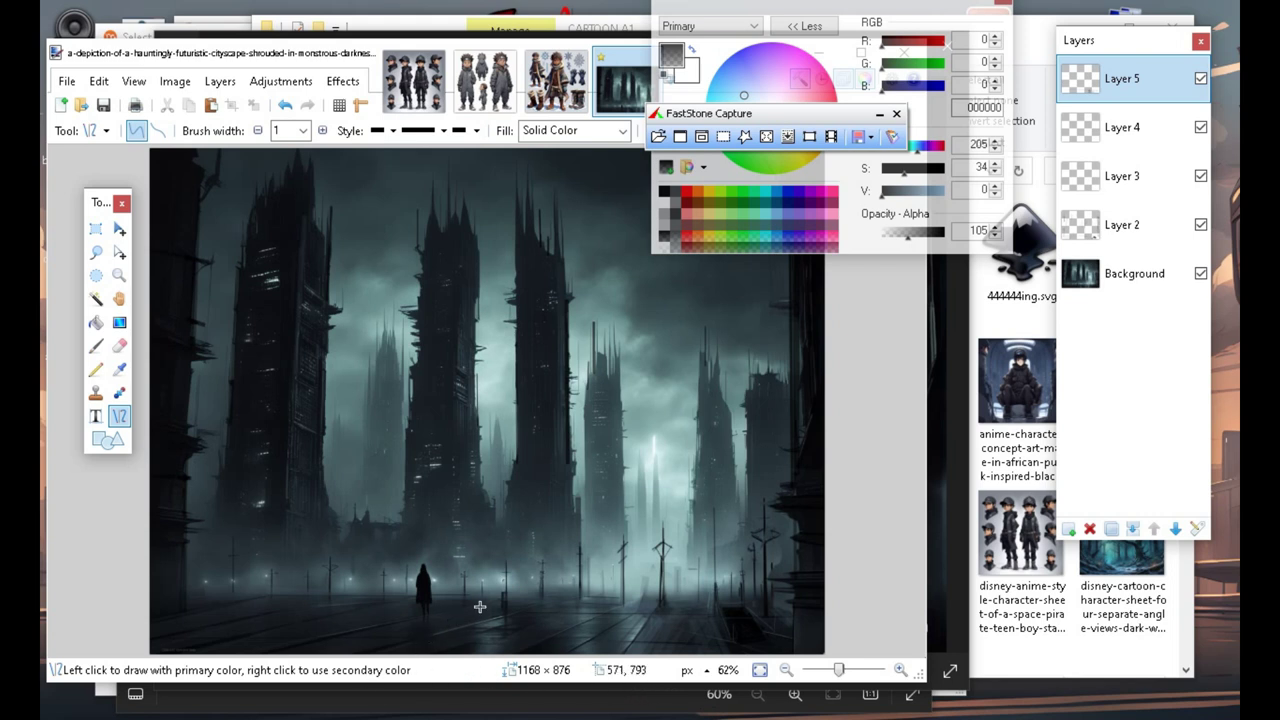
Draw a 1-wide black diagonal about 162 px long beside the cloaked figure and raise the alpha to 213.
drag(418, 638, 505, 611)
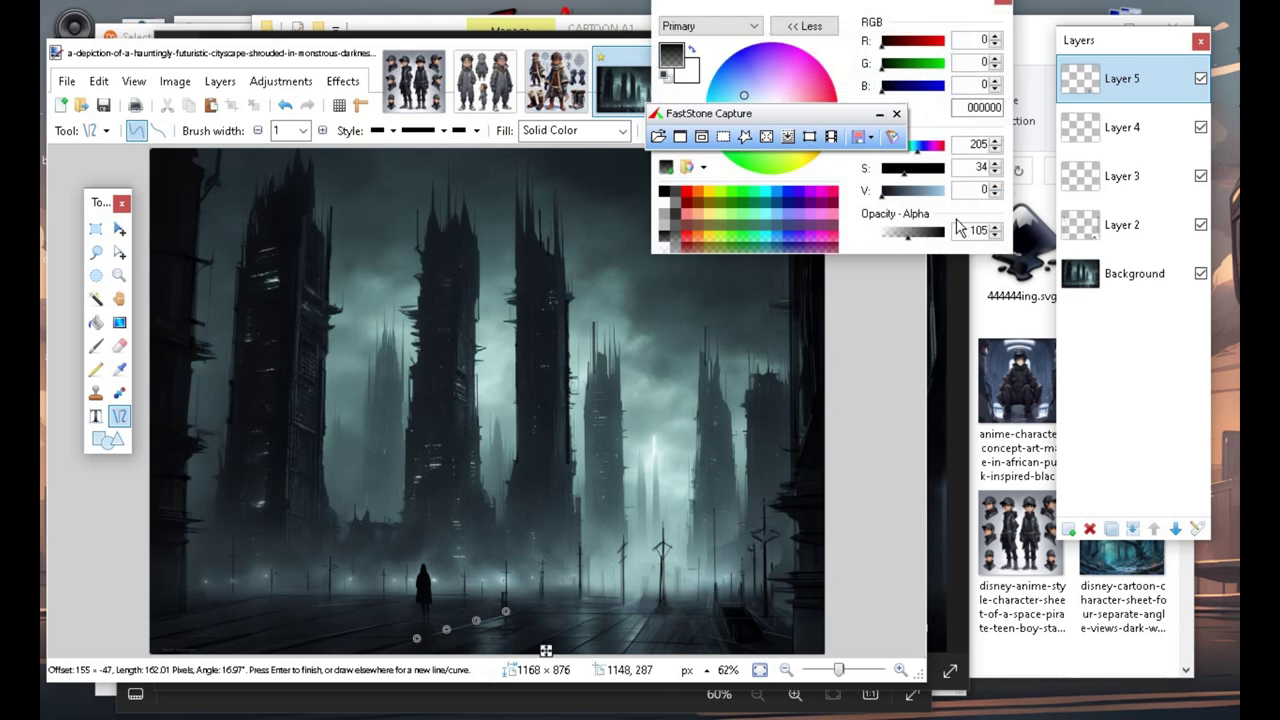
click(927, 235)
drag(927, 240, 937, 238)
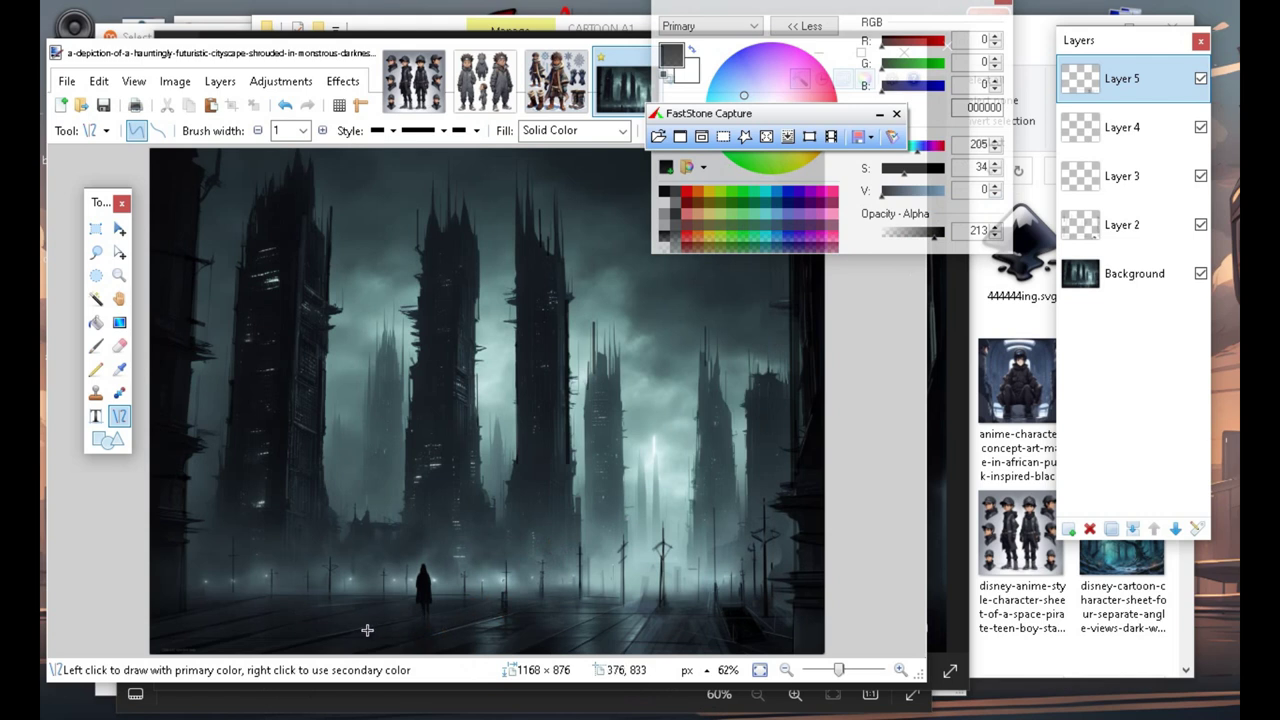
Draw three rising 1-wide black diagonals across the plaza floor around and left of the cloaked figure.
drag(360, 630, 482, 607)
key(Return)
mouse_move(251, 634)
mouse_down()
mouse_move(336, 643)
mouse_move(404, 600)
mouse_up()
key(Return)
drag(256, 616, 339, 598)
key(Return)
Draw a 1-wide horizontal line about 585 px long across the plaza, lower the alpha to 97 and draw a similar line slightly higher.
drag(191, 615, 528, 624)
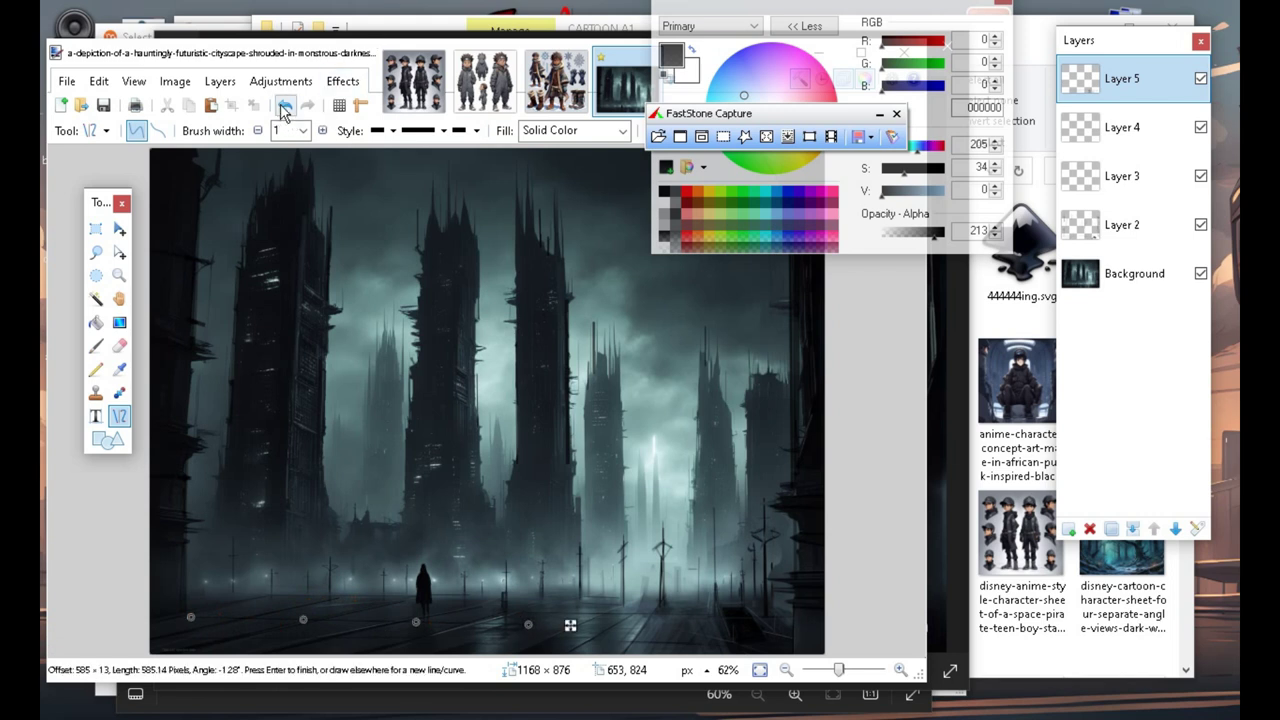
key(Return)
drag(918, 238, 906, 238)
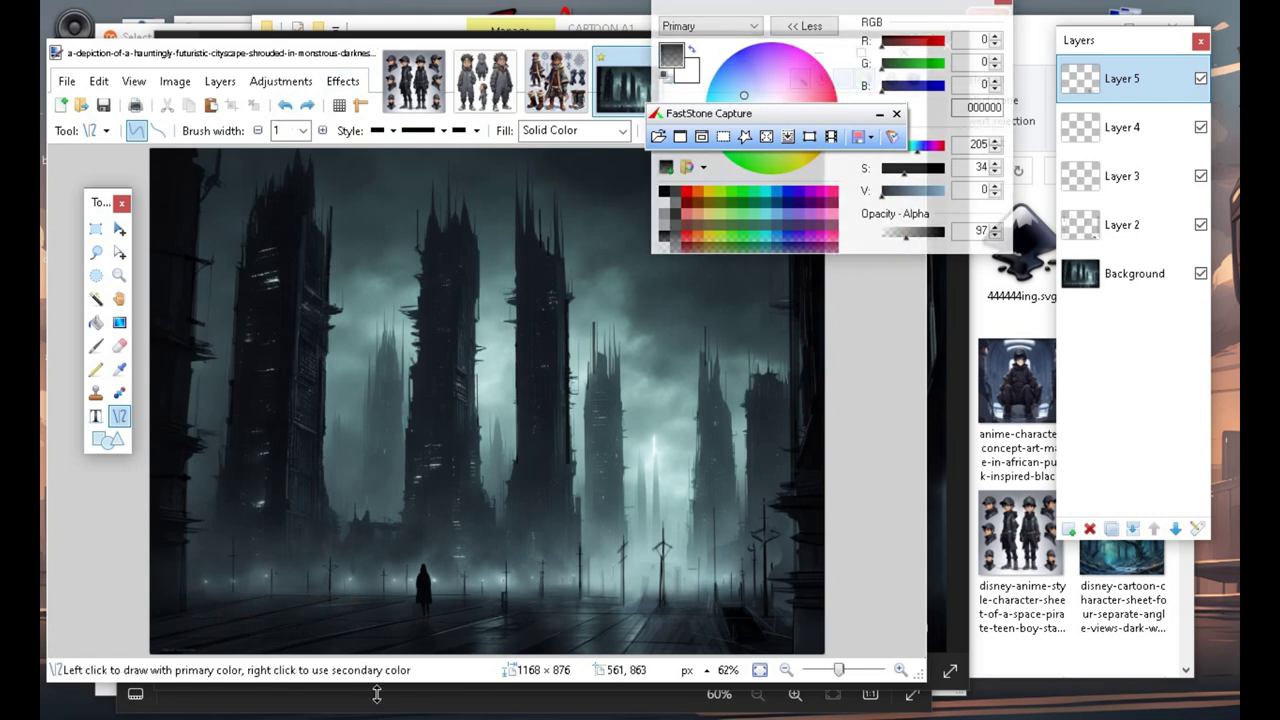
mouse_move(193, 611)
mouse_down()
mouse_move(380, 609)
mouse_move(446, 624)
mouse_move(509, 612)
mouse_move(492, 628)
mouse_move(515, 611)
mouse_up()
key(Return)
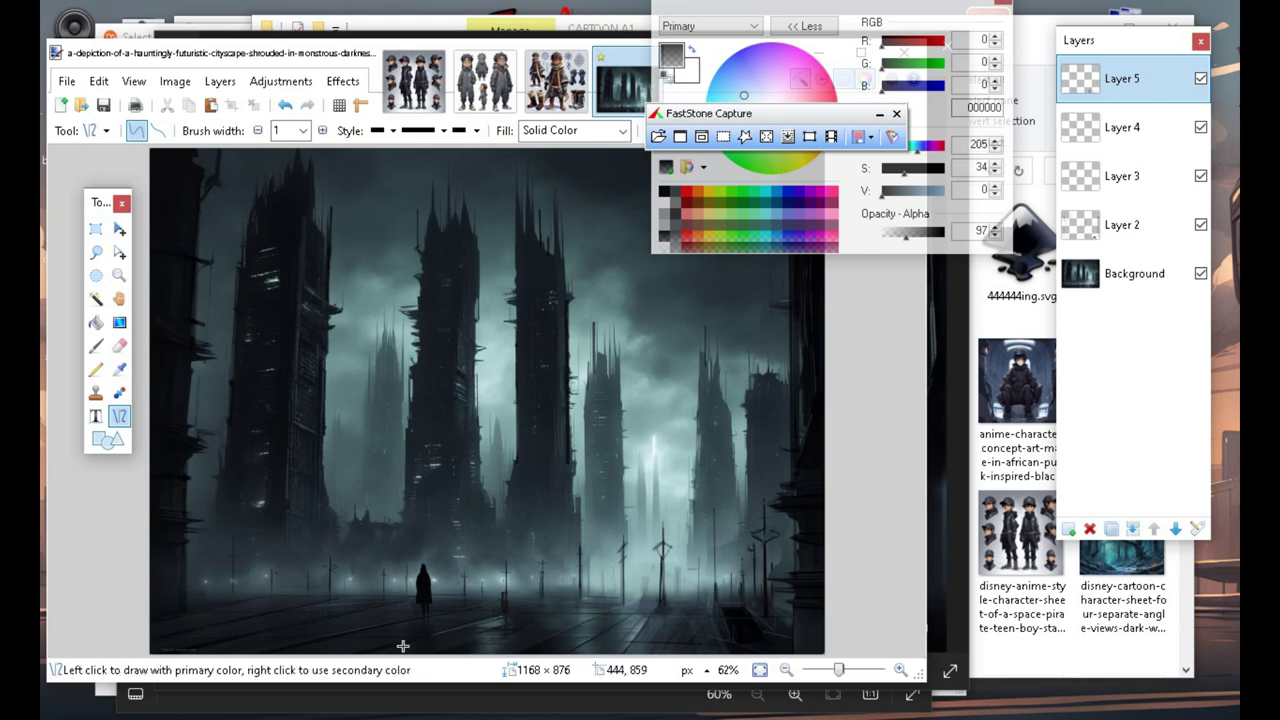
Add a 4 px mark below the cloaked figure and a 1-wide horizontal line about 373 px long running past the canvas's left edge.
click(456, 631)
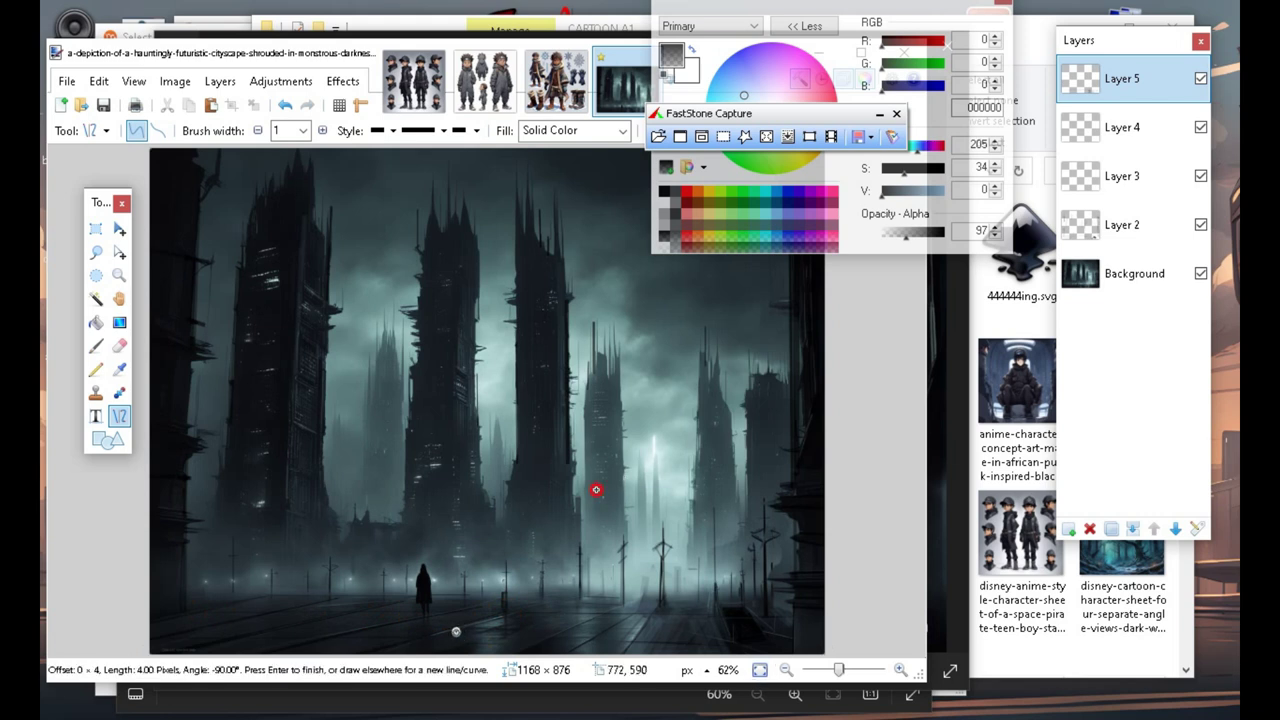
key(Return)
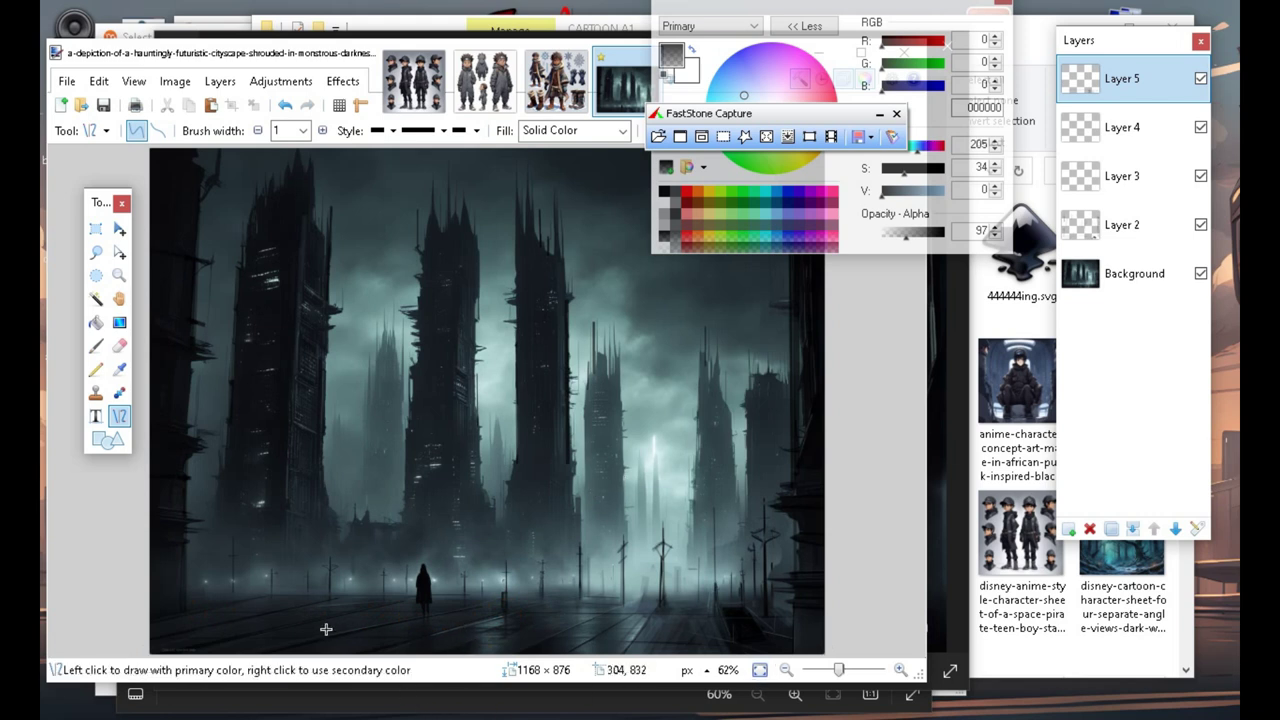
drag(320, 639, 105, 632)
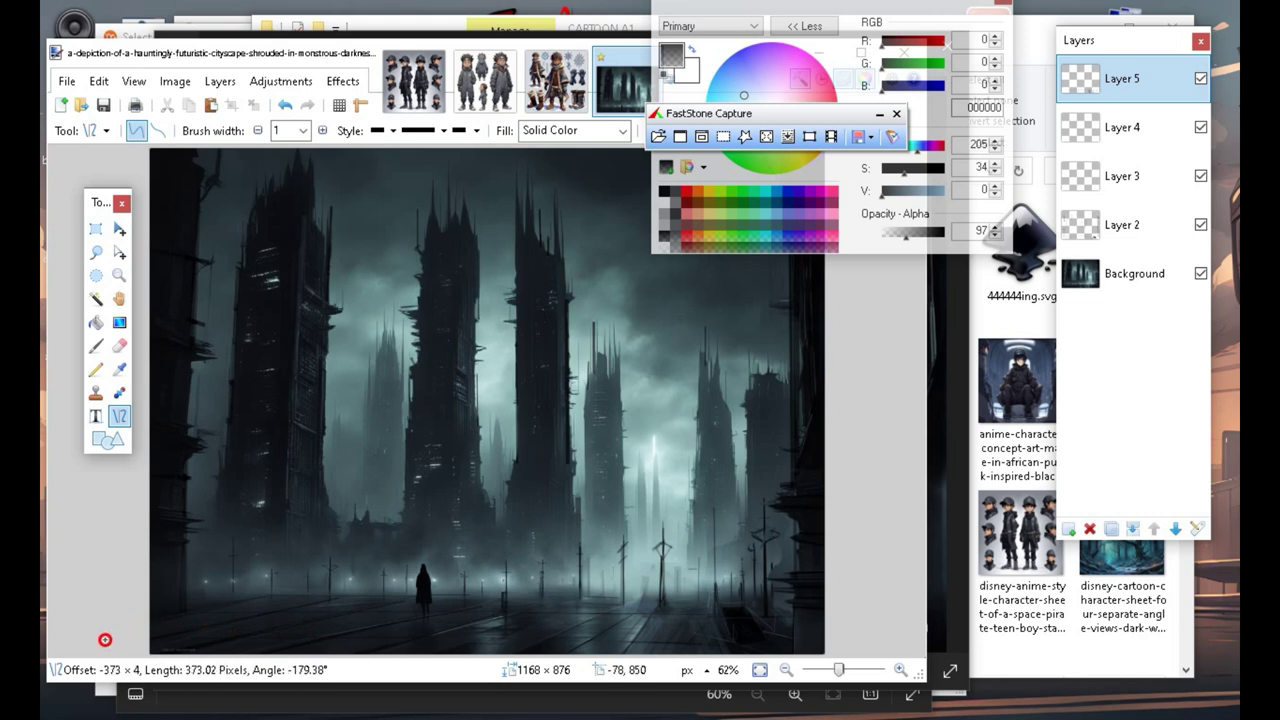
drag(105, 640, 105, 640)
click(486, 480)
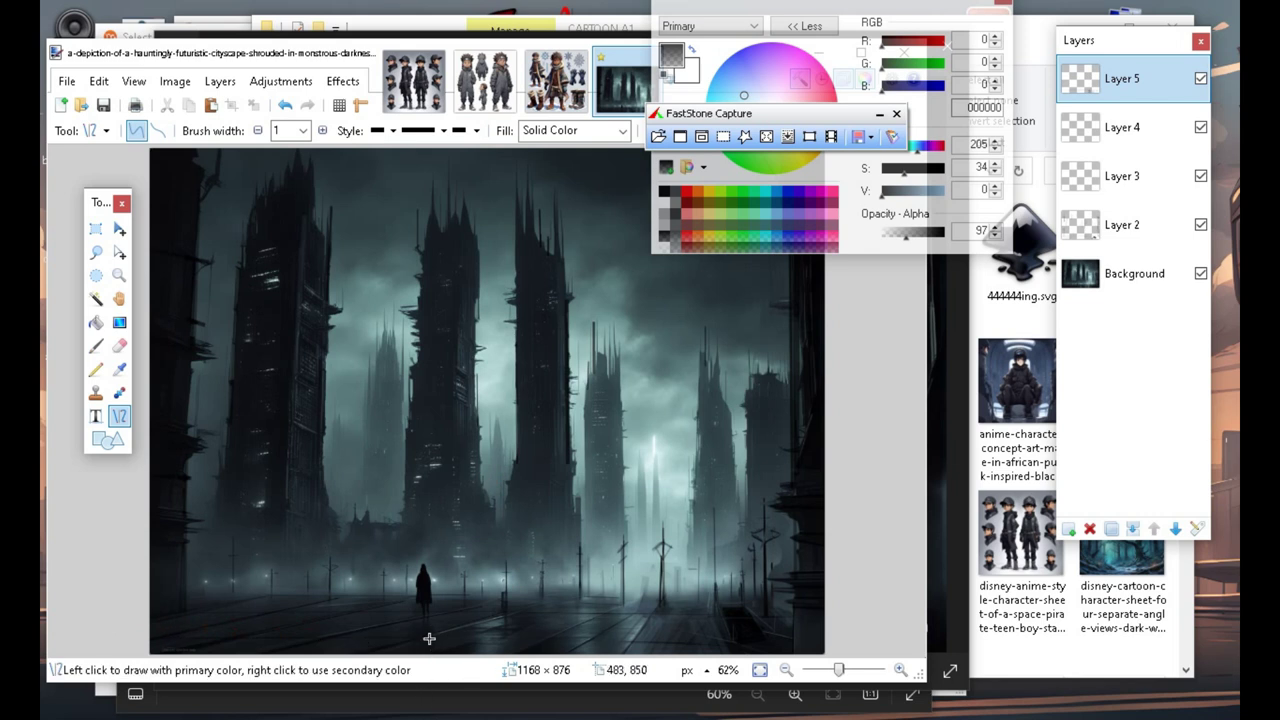
Draw two long 1-wide horizontal lines across the plaza floor toward the ground block, one near the canvas bottom and one higher up.
drag(426, 639, 729, 646)
drag(179, 617, 718, 626)
key(Return)
Draw three thin vertical poles on both sides of the central pole and a short slanted stroke near its crossbar.
drag(622, 609, 623, 523)
key(Return)
drag(697, 604, 698, 545)
key(Return)
drag(644, 600, 644, 554)
key(Return)
drag(657, 537, 667, 534)
key(Return)
Swap the primary and secondary colours so that white is primary, and add two new layers.
click(691, 50)
click(1068, 530)
click(1068, 532)
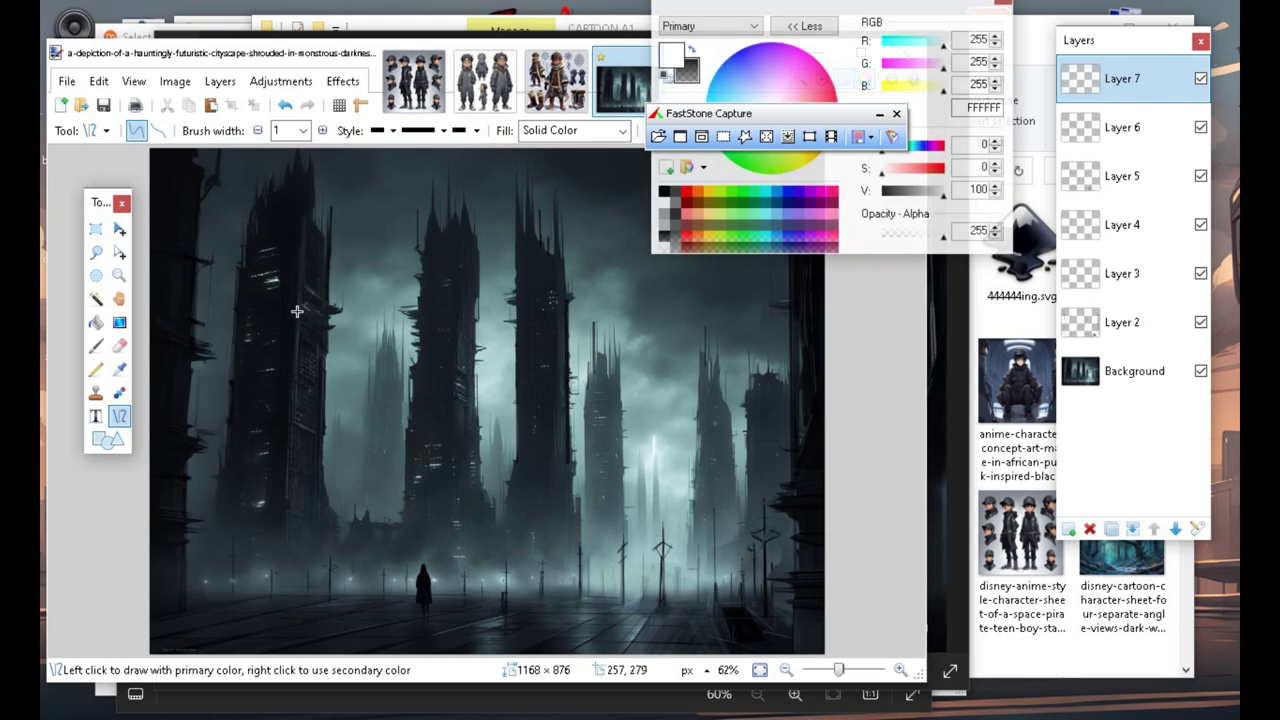
Select the Paintbrush tool and set its brush width to 6.
click(96, 346)
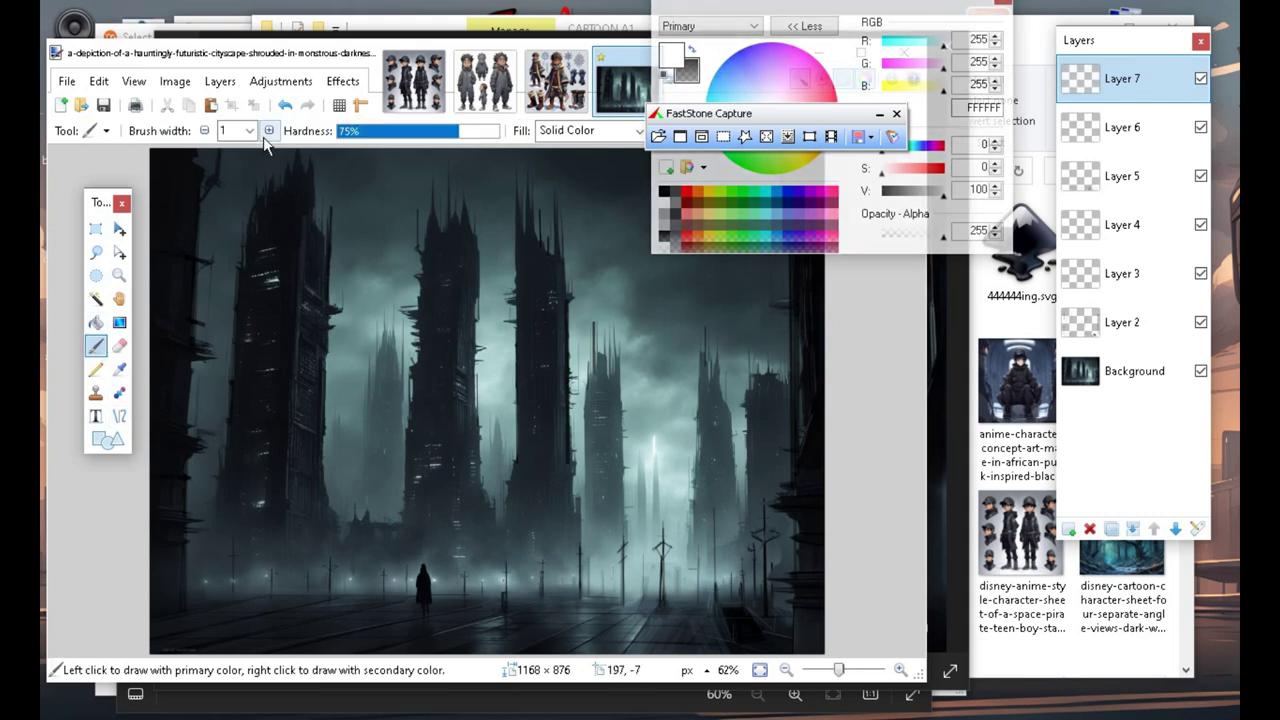
click(268, 131)
click(268, 131)
click(268, 131)
click(268, 131)
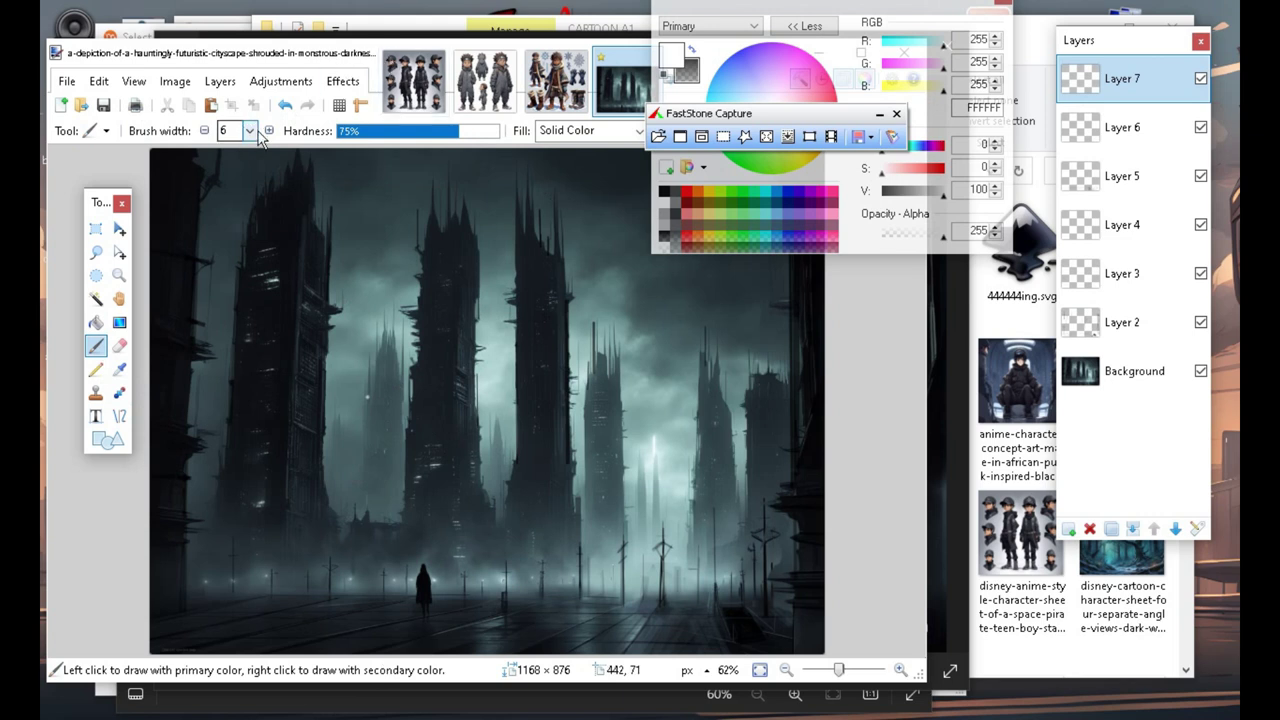
Undo the white test dab and set the brush width to 12.
click(282, 106)
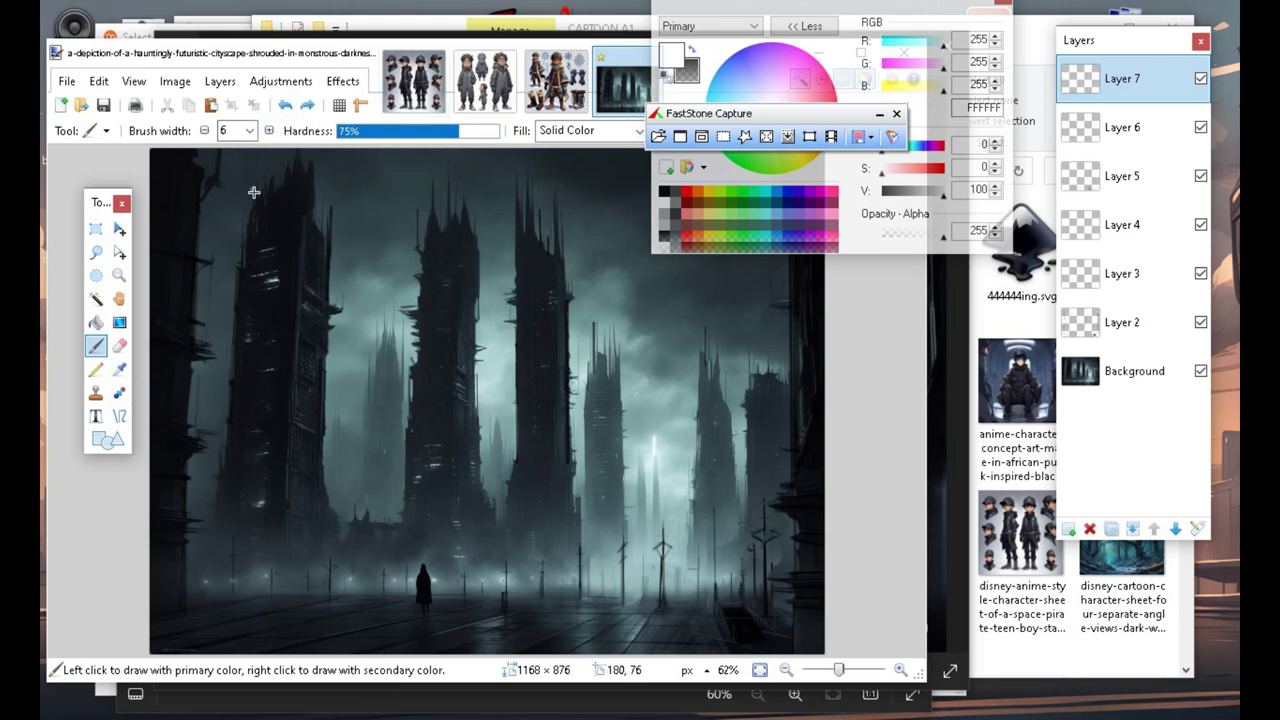
click(265, 137)
click(267, 133)
click(267, 133)
click(267, 133)
click(267, 133)
click(267, 133)
Dab white lamp lights onto the tops of five poles across the plaza, undoing misplaced dabs along the way.
click(283, 107)
click(662, 522)
click(285, 107)
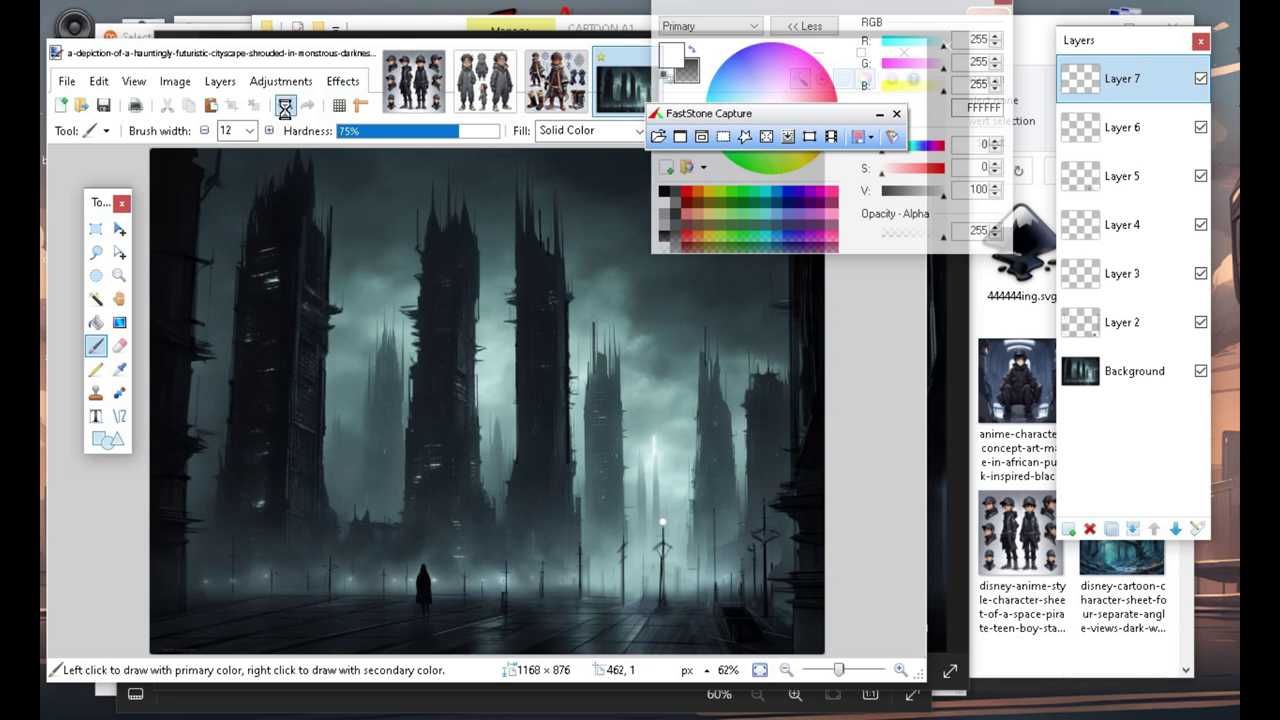
click(662, 522)
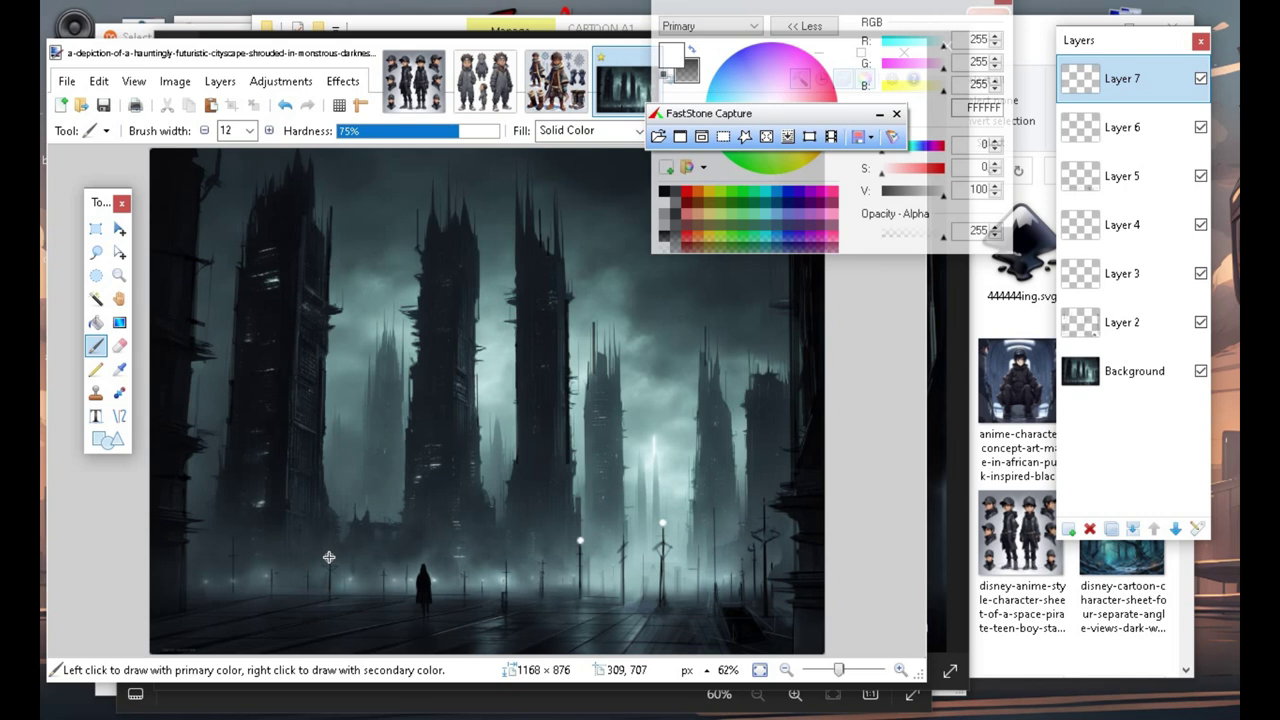
click(285, 104)
click(331, 556)
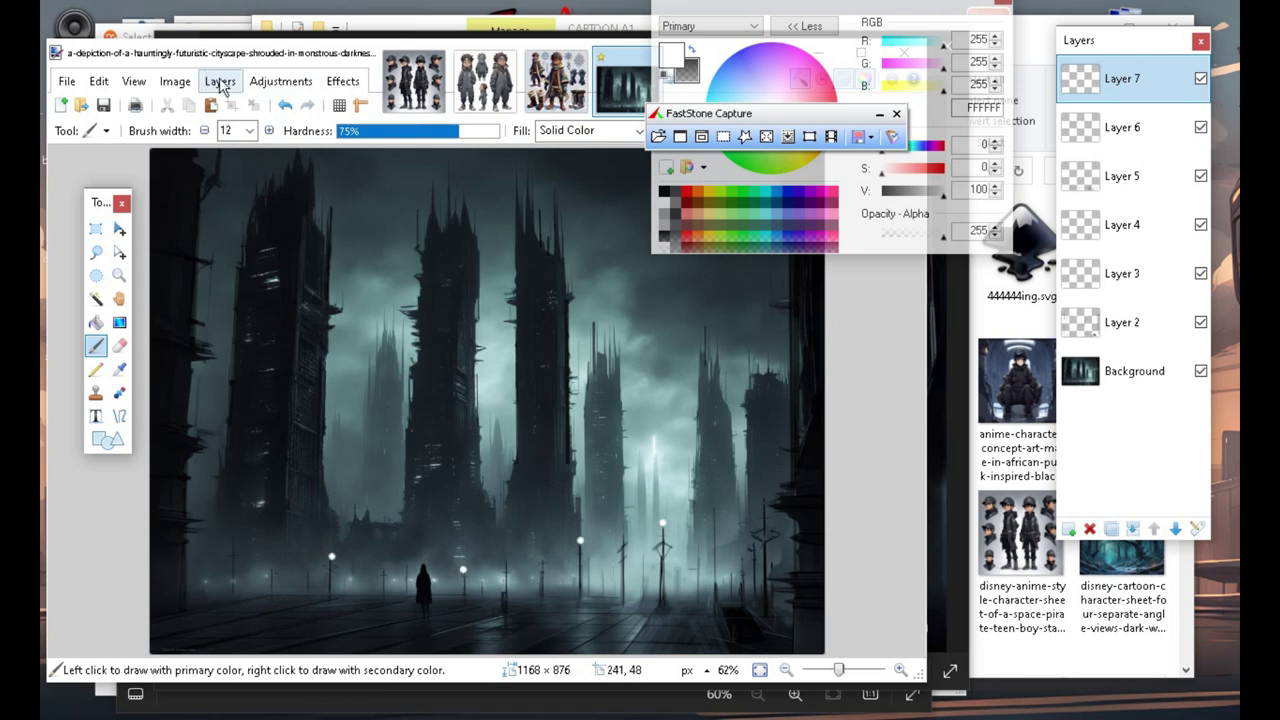
click(287, 106)
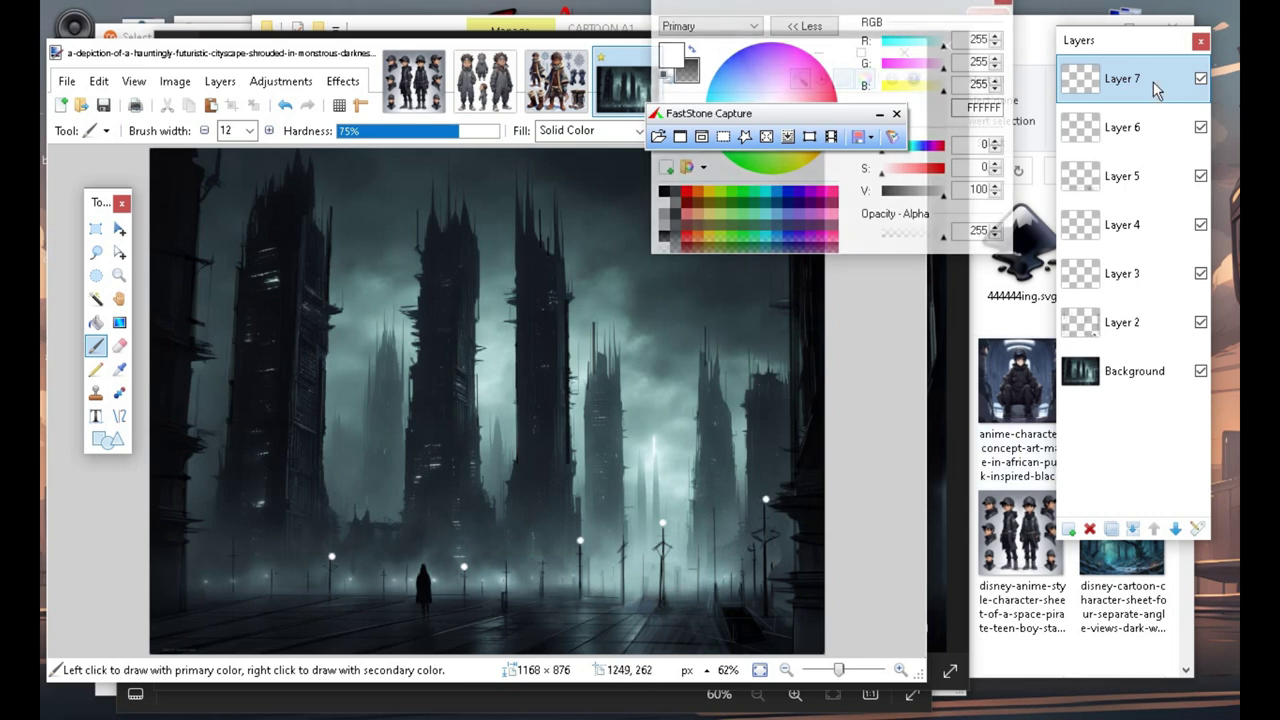
Duplicate Layer 7 and apply a Gaussian Blur with radius 20 to the upper copy.
click(1132, 529)
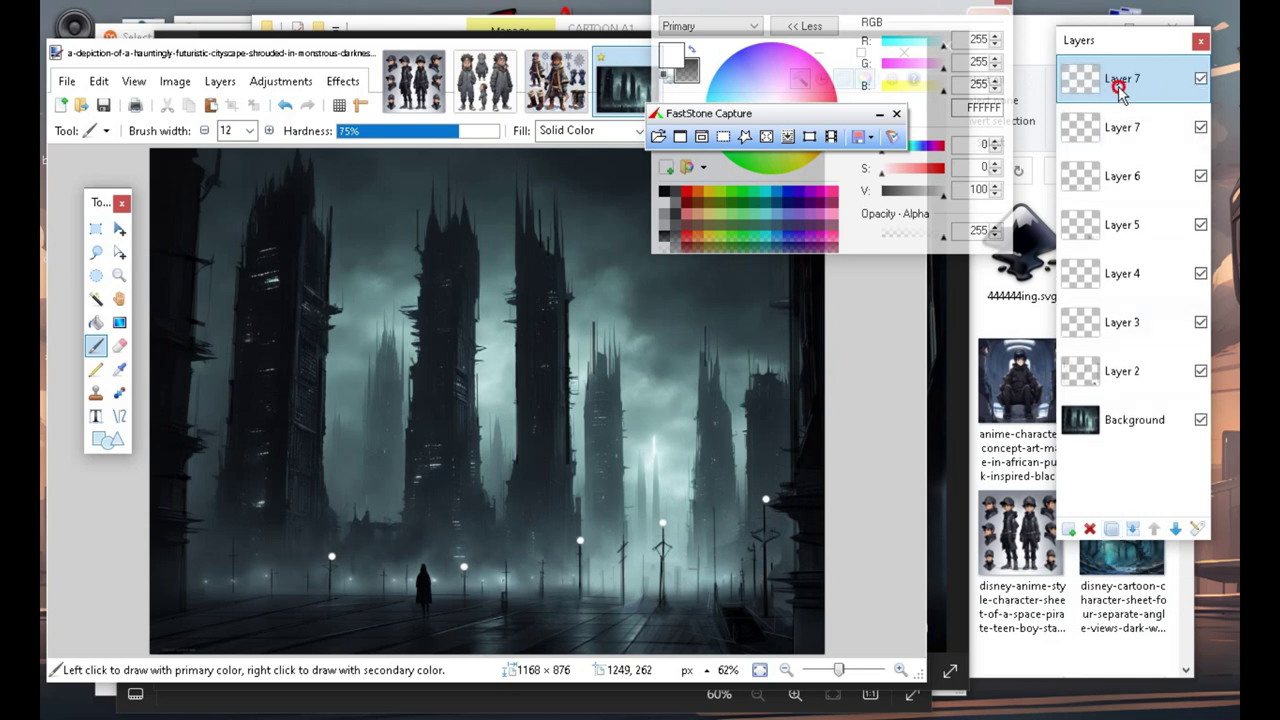
click(343, 81)
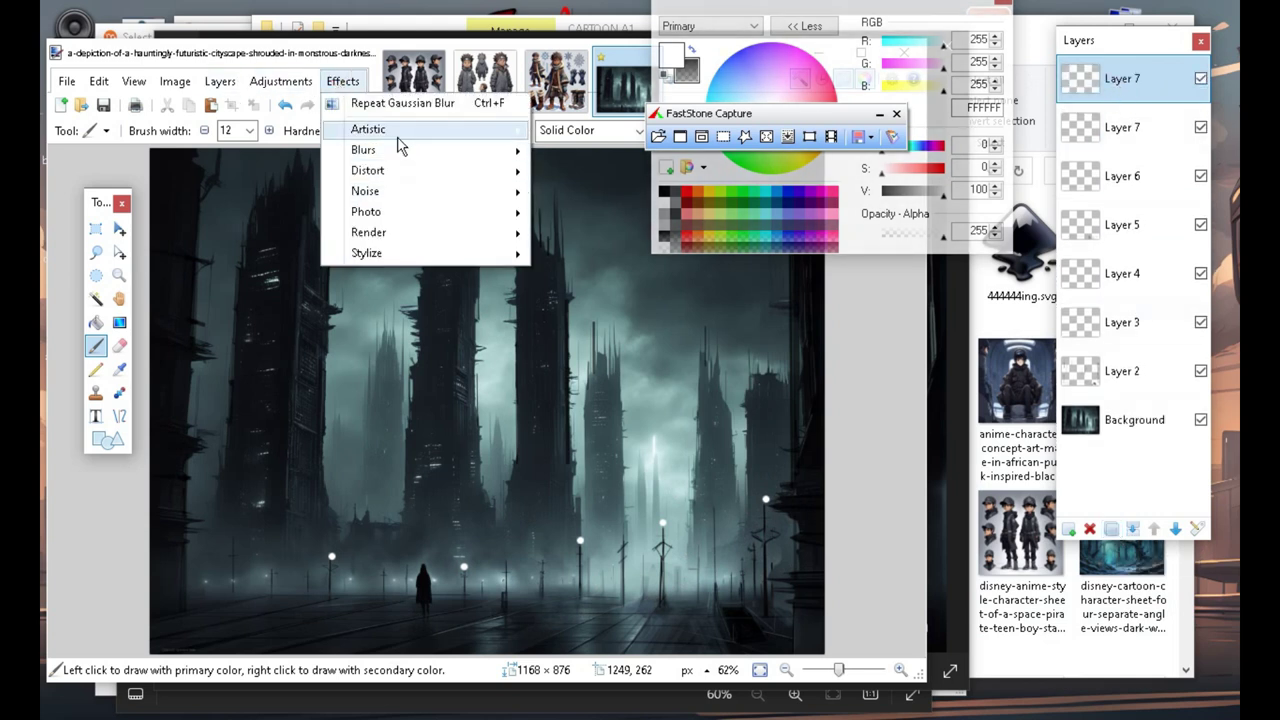
mouse_move(397, 153)
click(594, 172)
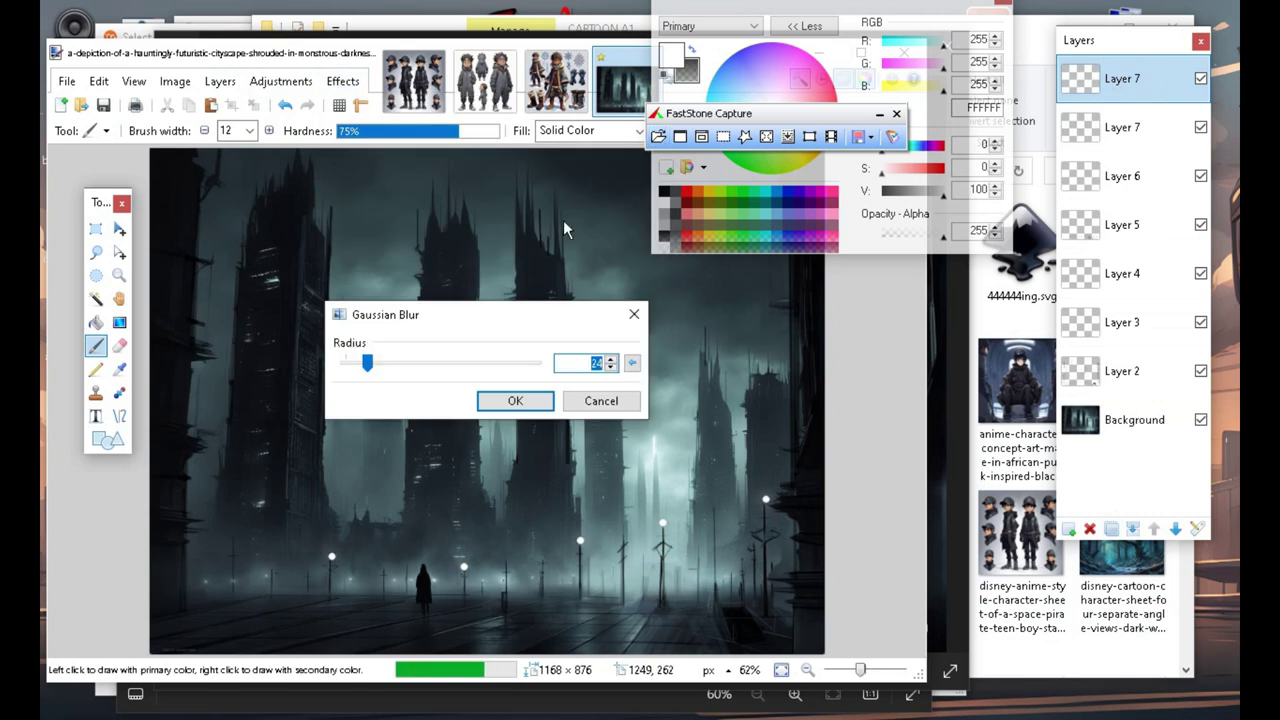
drag(460, 320, 333, 197)
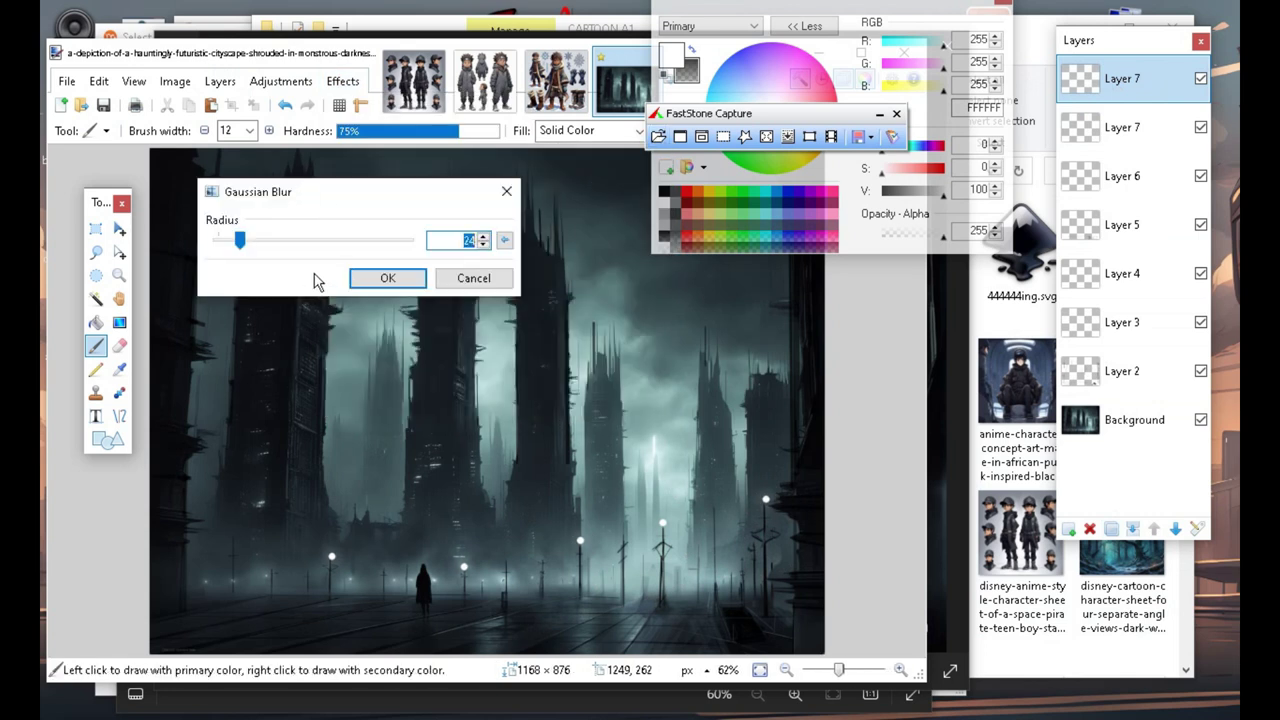
drag(242, 246, 238, 250)
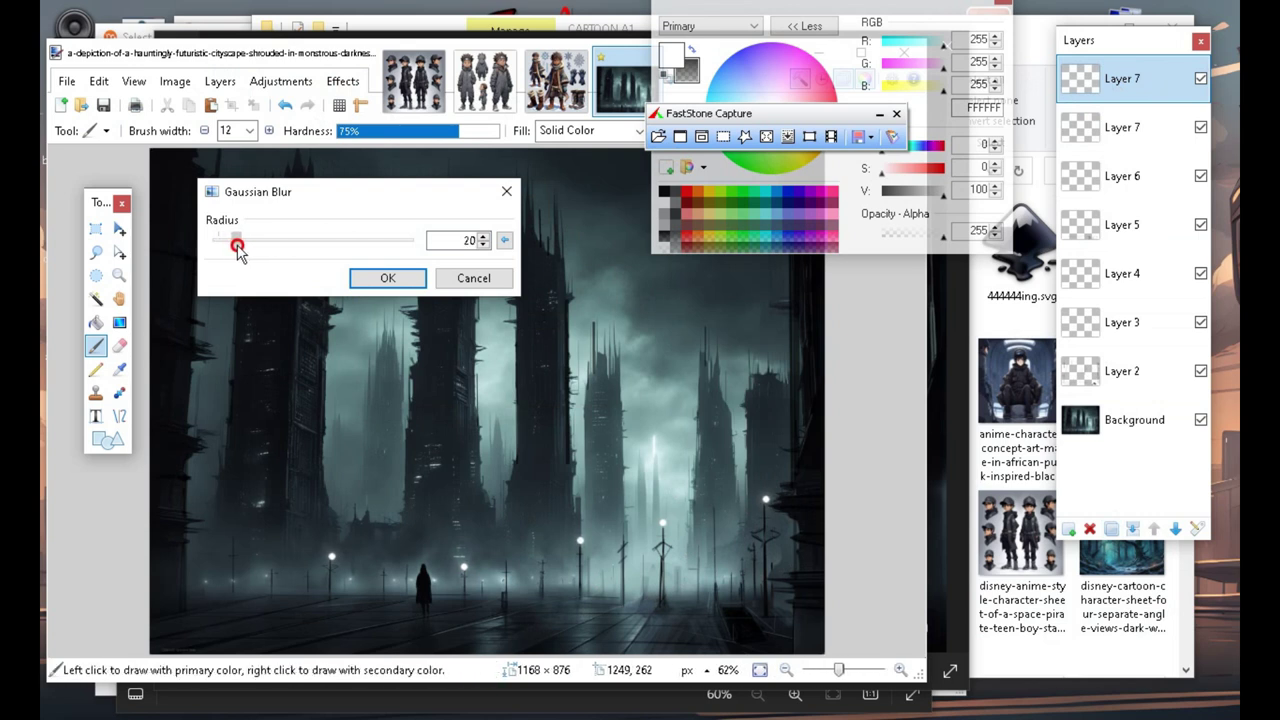
click(372, 278)
Add a new layer above Layer 6 and make black the primary colour with its opacity at 51.
click(1149, 198)
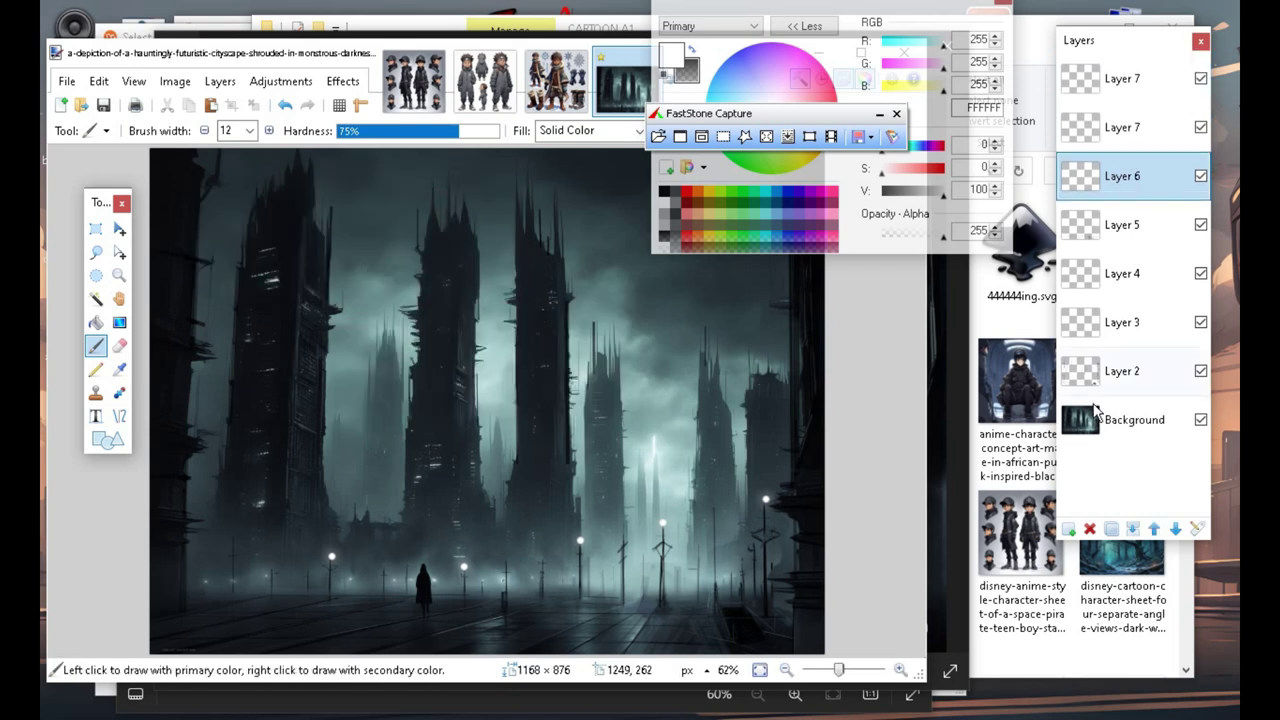
click(1068, 528)
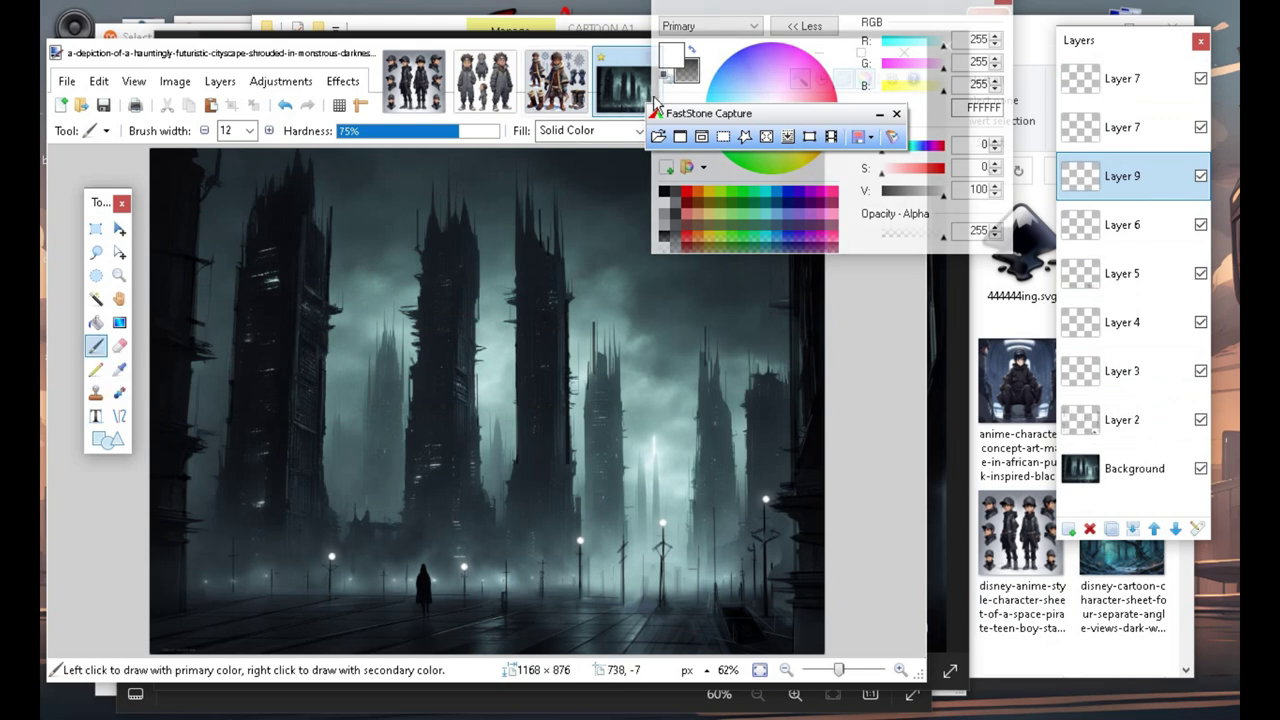
click(692, 48)
drag(907, 232, 893, 234)
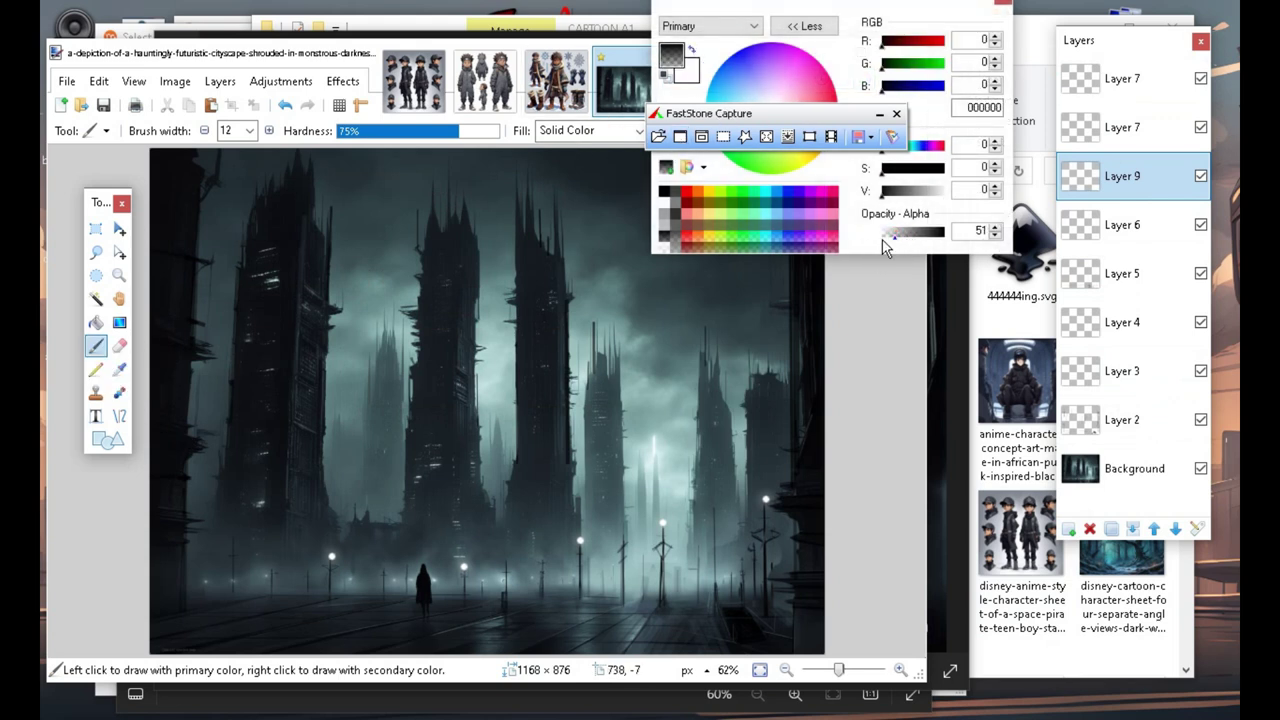
Set the brush width to 18, undo the stray stroke, and dab translucent black around the lamp heads on Layer 9.
click(269, 131)
click(269, 131)
click(269, 131)
click(269, 131)
click(269, 131)
click(269, 131)
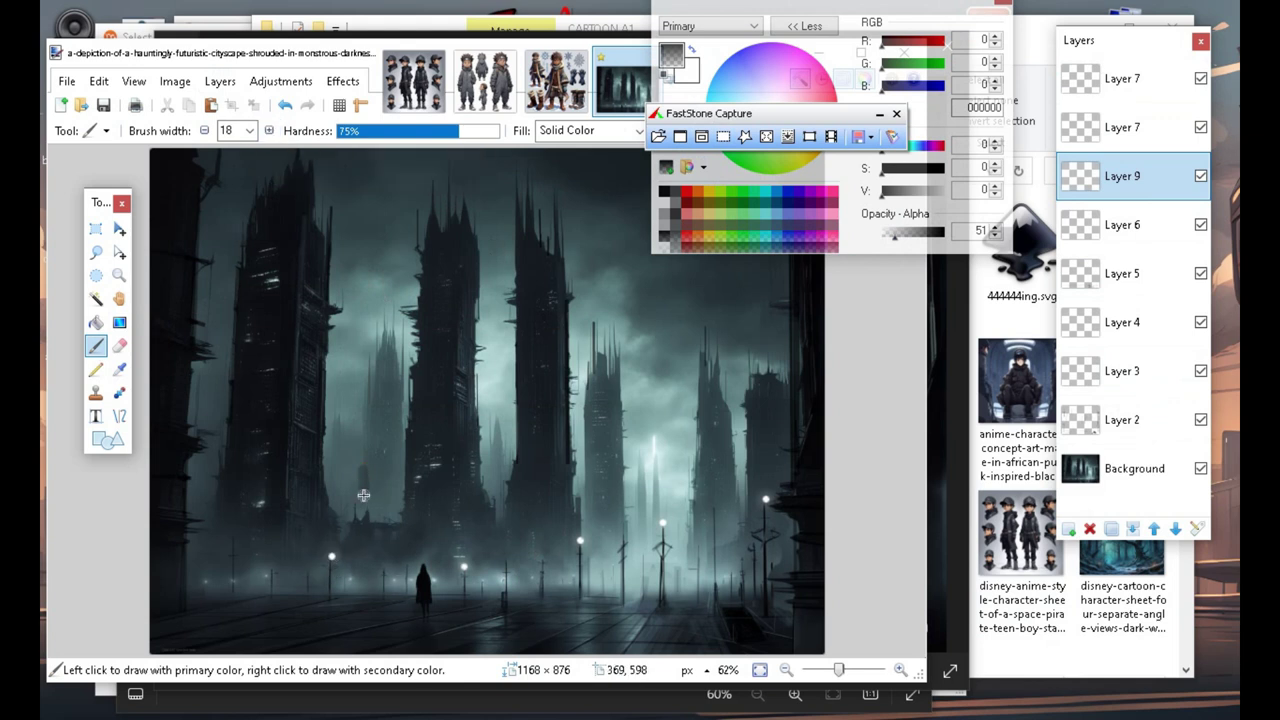
click(285, 104)
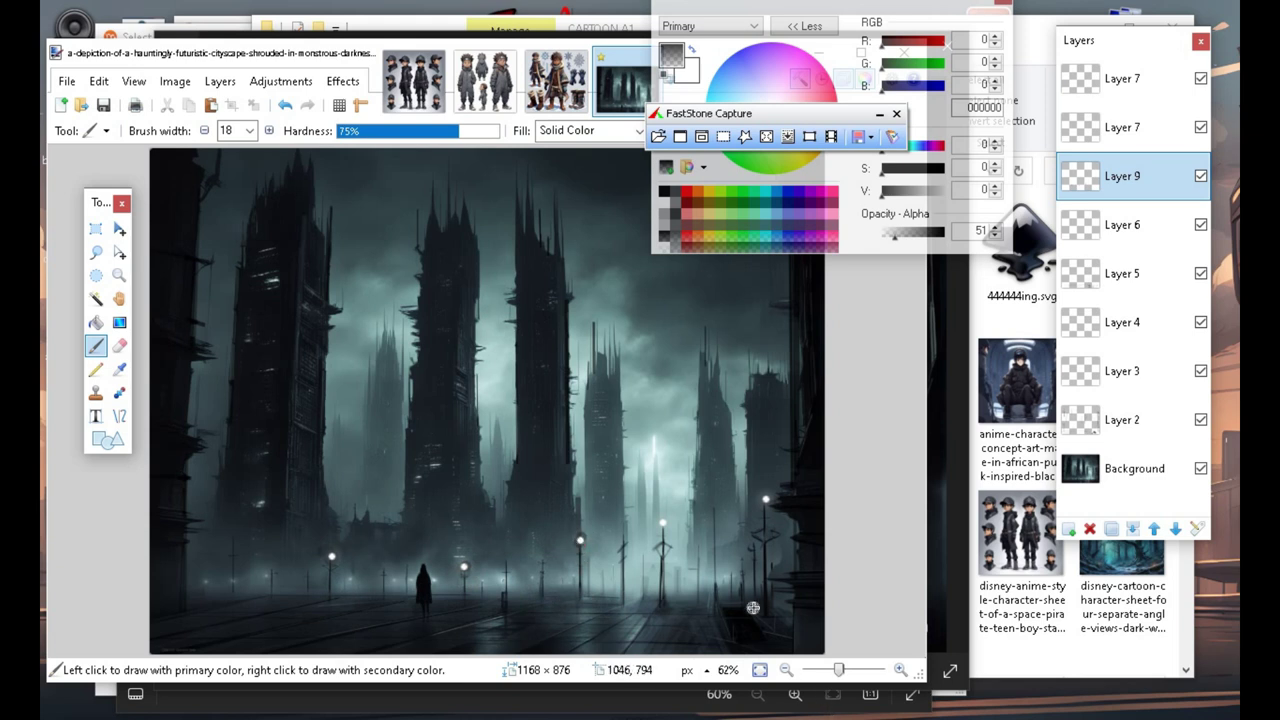
click(663, 522)
click(764, 508)
click(766, 496)
Duplicate the topmost, blurred Layer 7 three times to strengthen the lamp glow.
click(1138, 130)
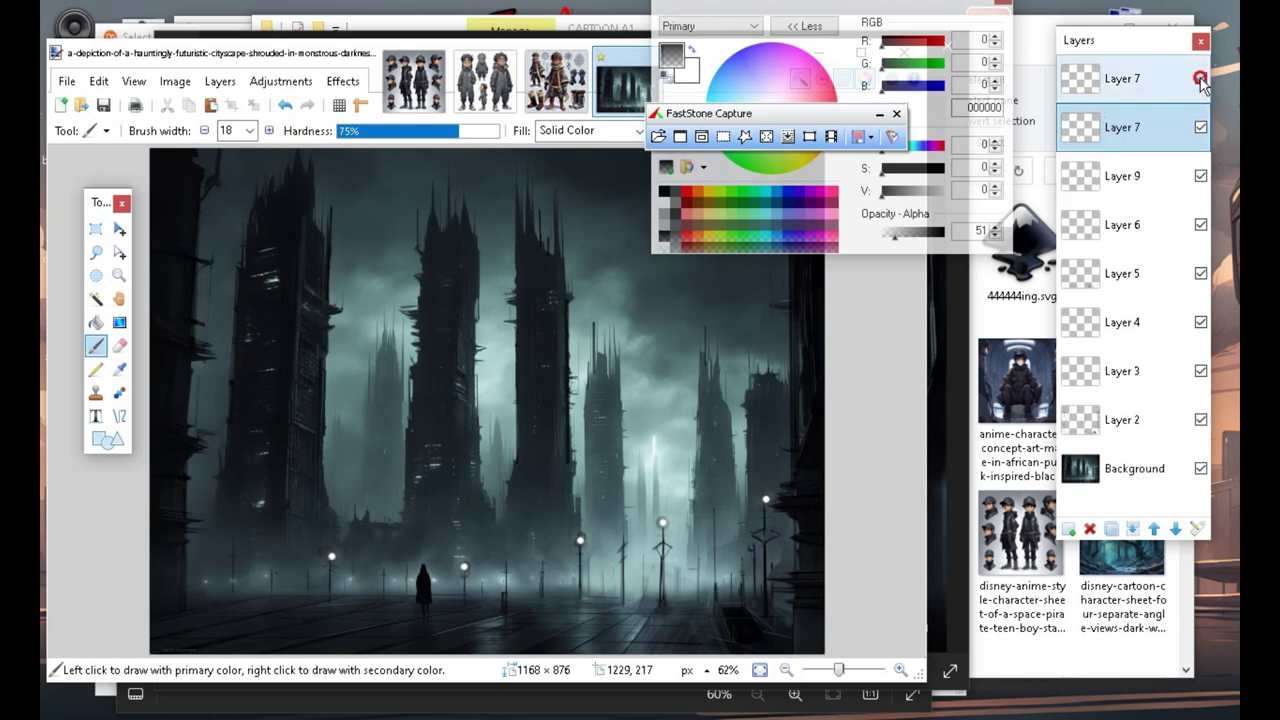
click(1162, 80)
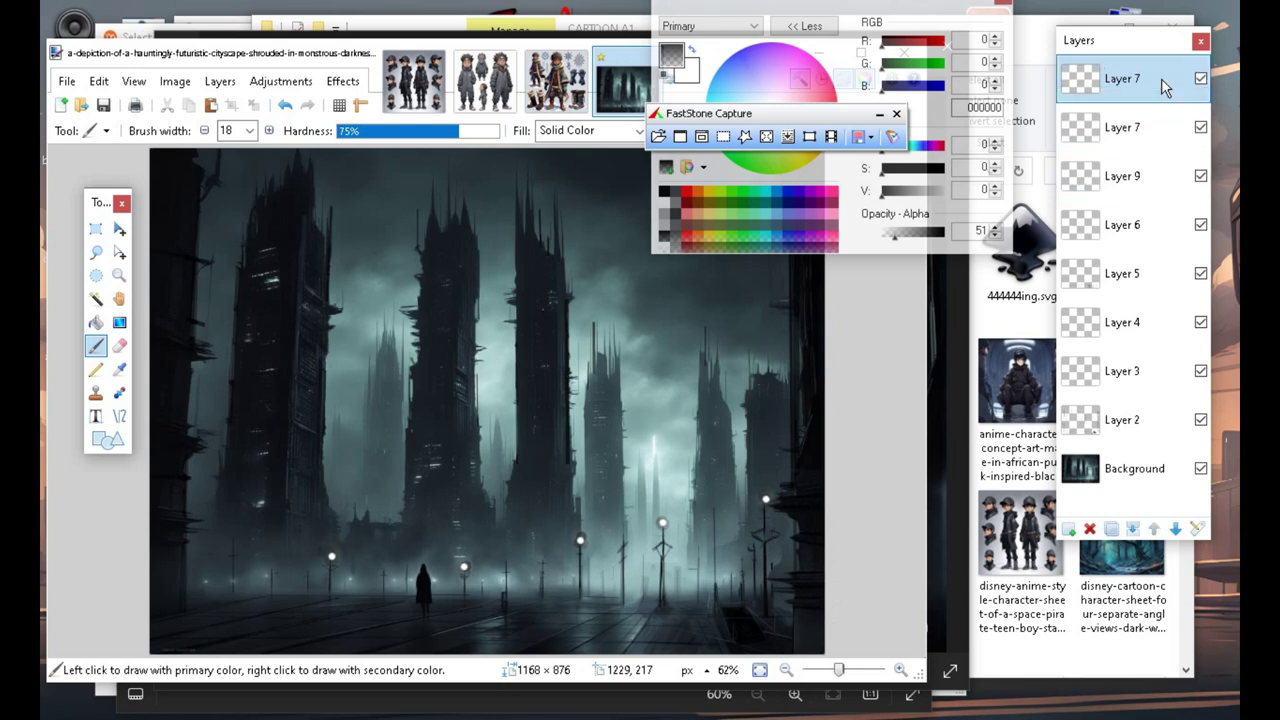
click(1111, 530)
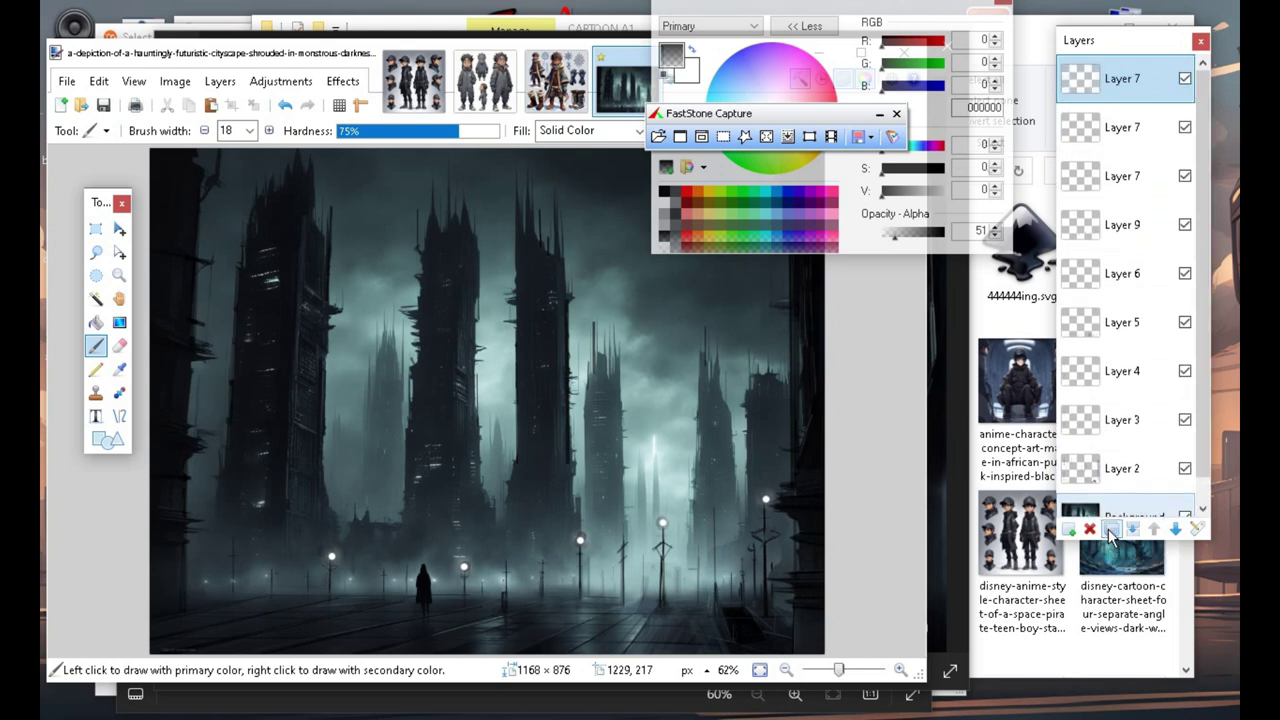
click(1111, 530)
click(1111, 530)
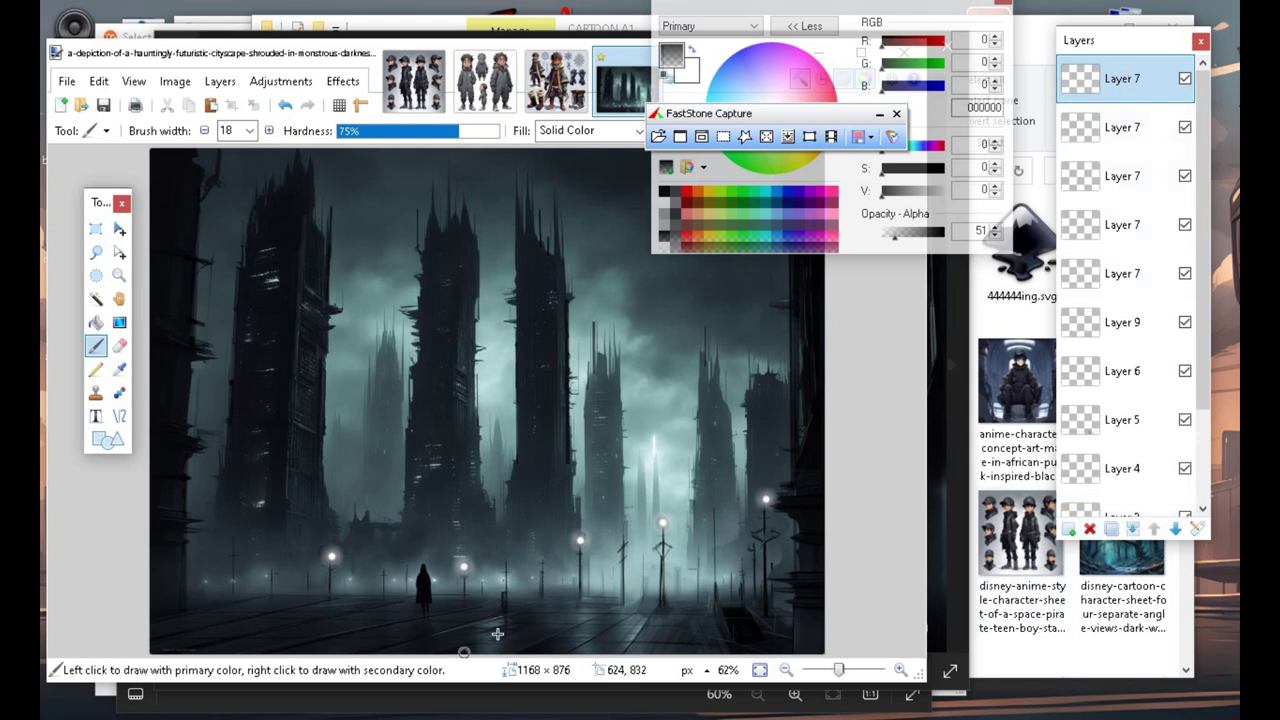
Toggle the topmost Layer 7 off and on to compare the glow, leaving it hidden.
click(1184, 79)
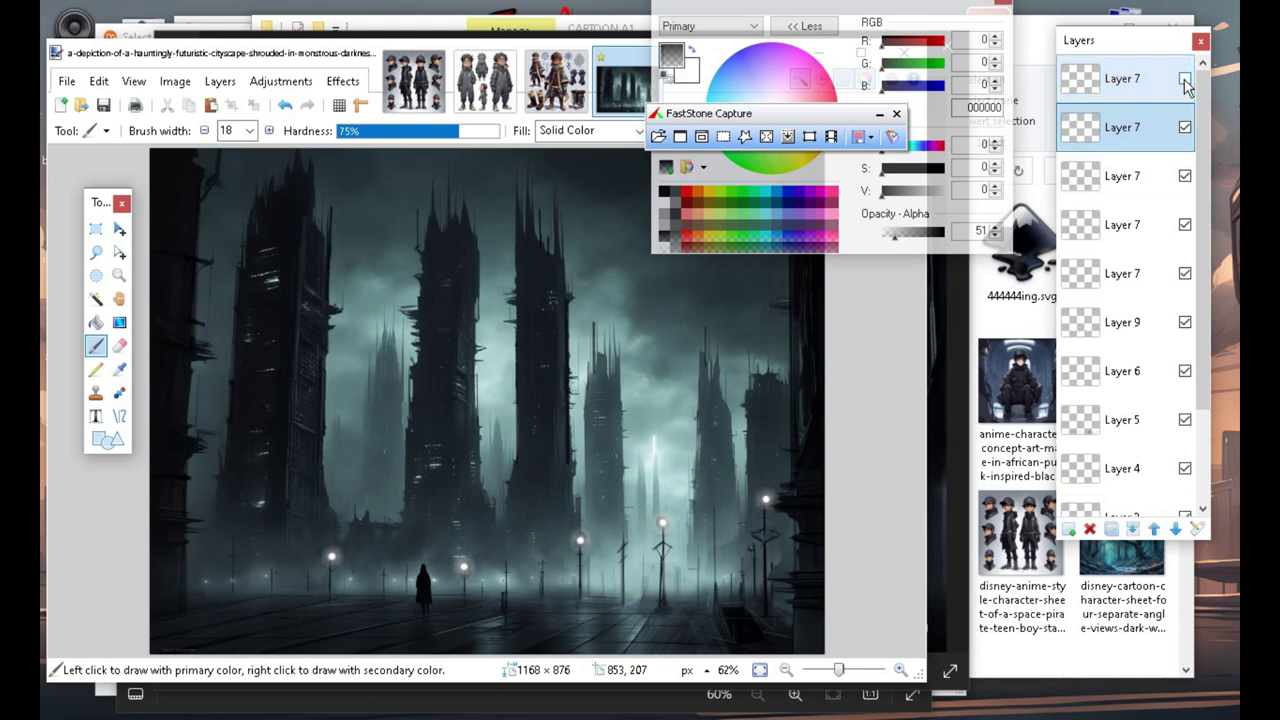
click(1184, 79)
click(1184, 79)
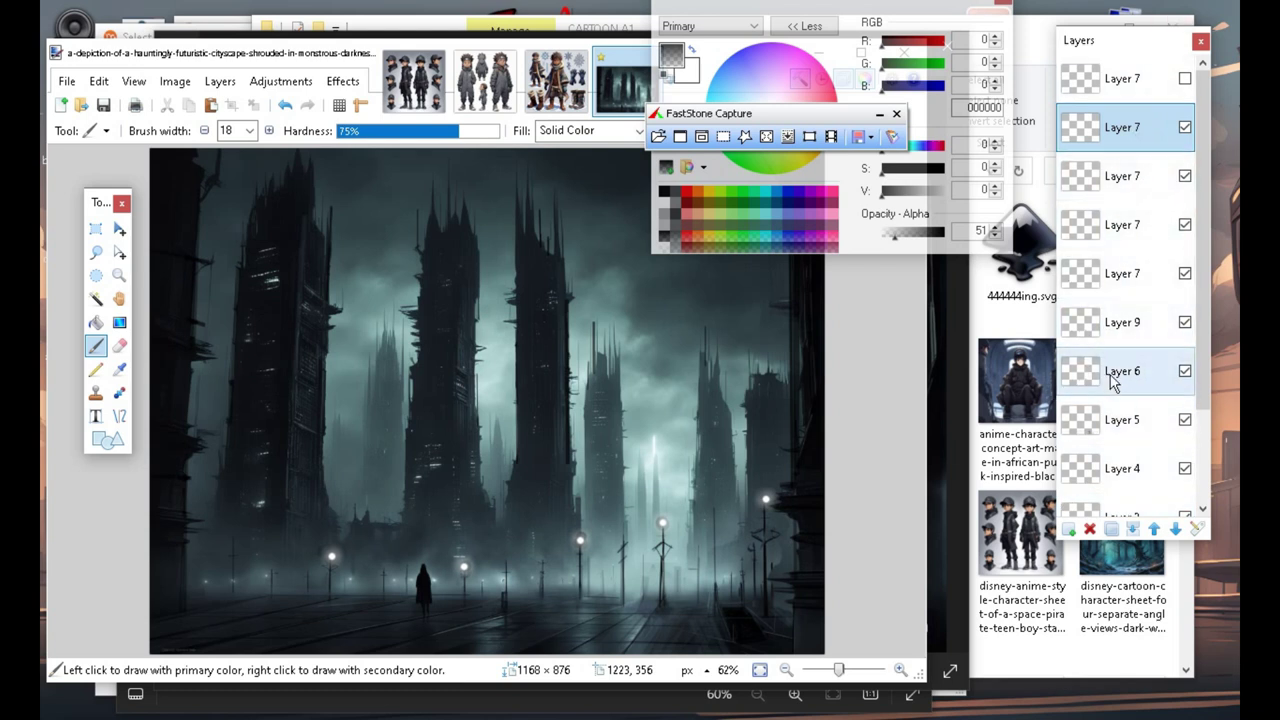
Merge the second Layer 7 down through all the layers beneath it into the Background.
click(1133, 531)
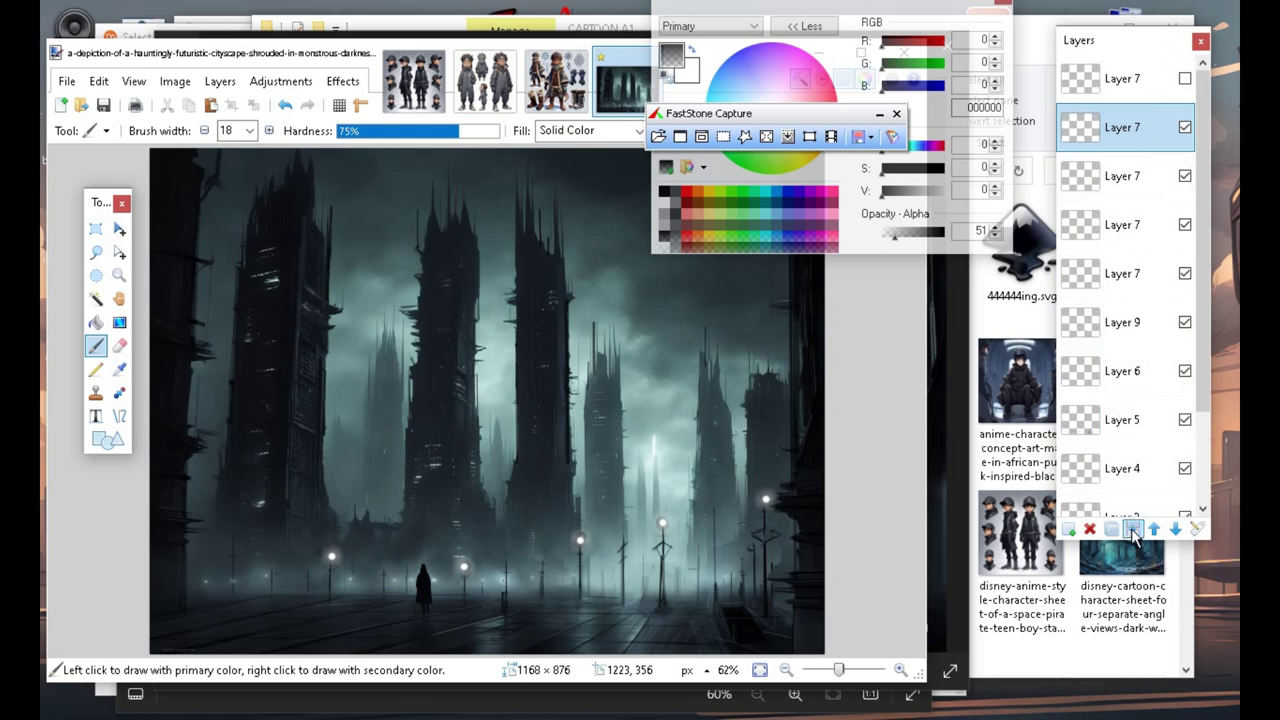
click(1133, 531)
click(1133, 531)
click(1133, 531)
click(1133, 531)
click(1133, 531)
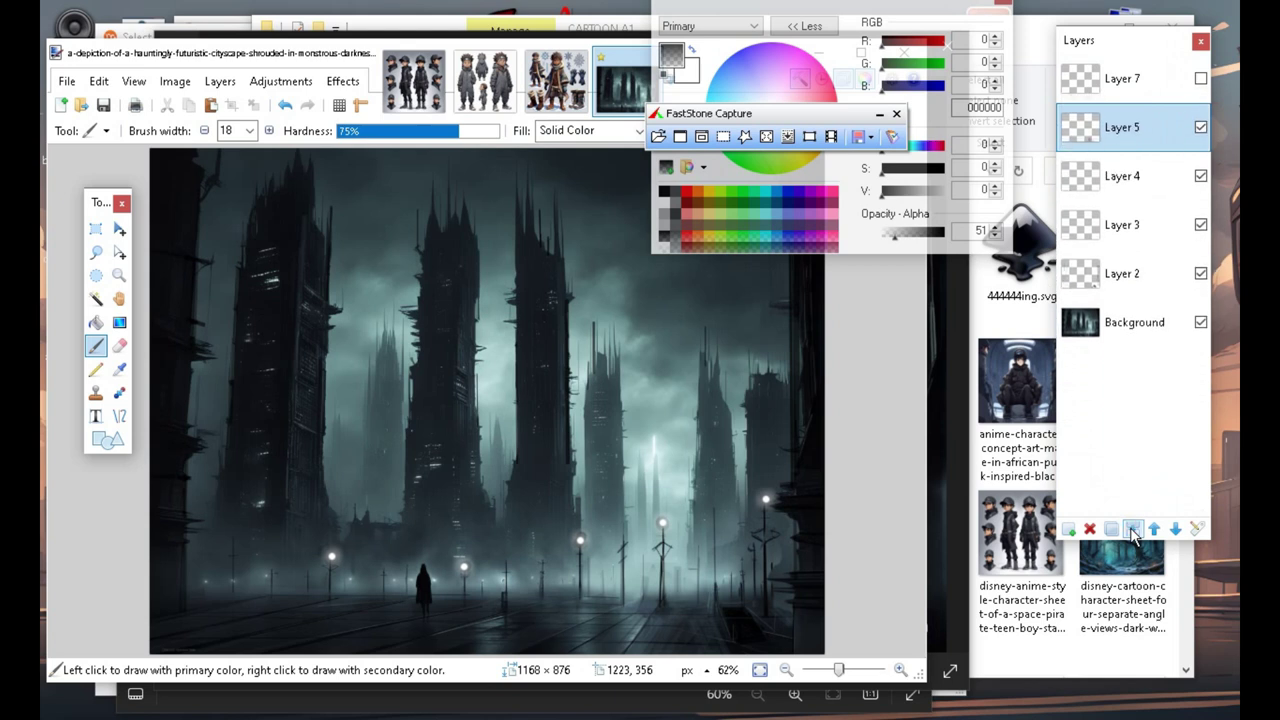
click(1133, 531)
click(1133, 531)
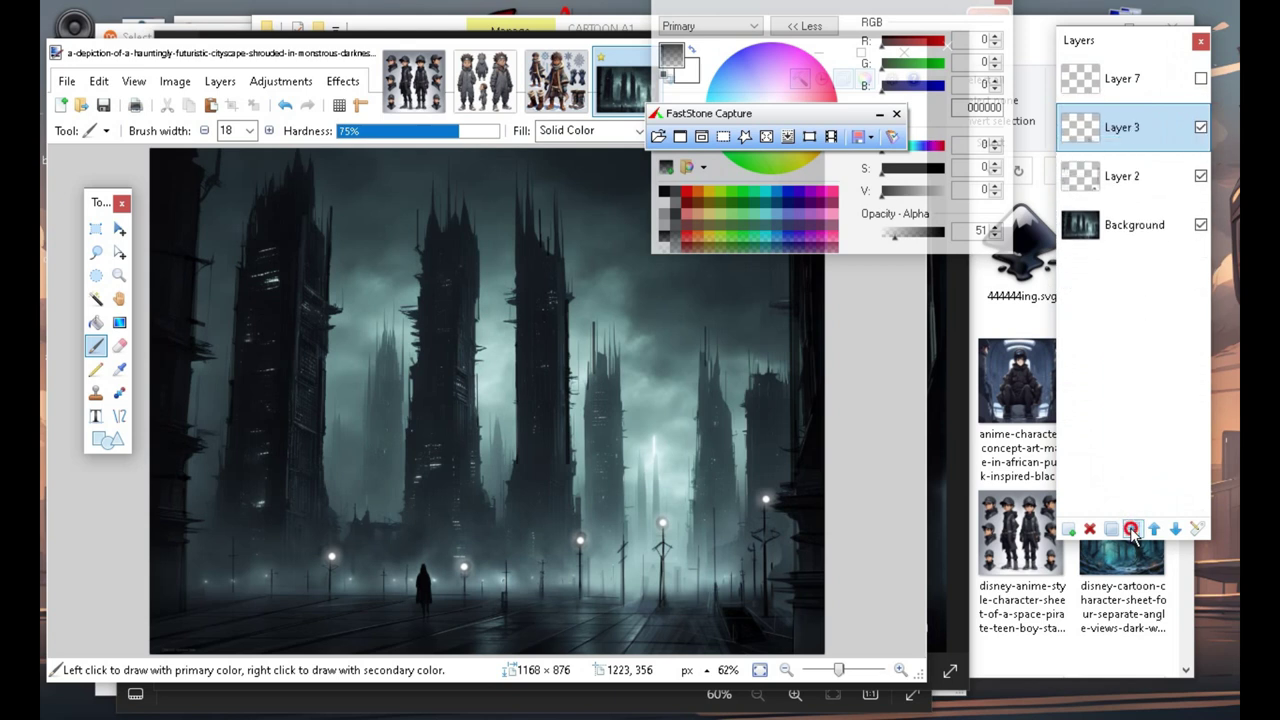
click(1133, 531)
click(1133, 531)
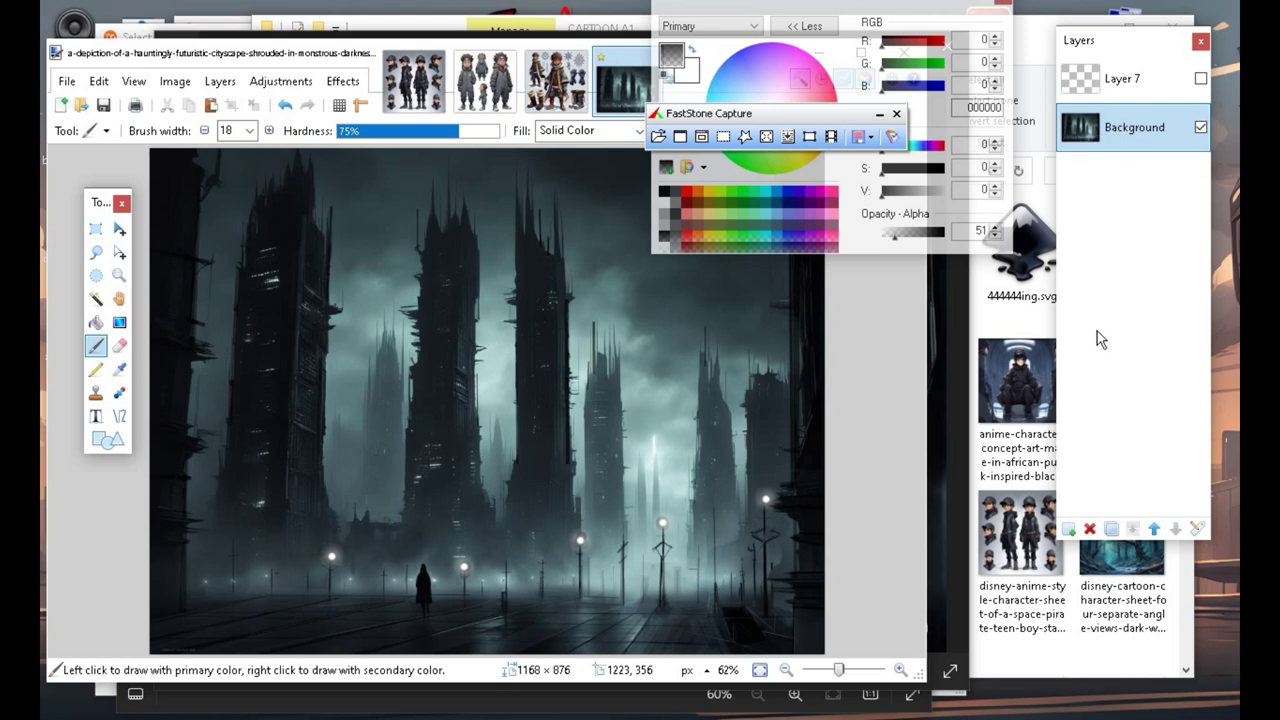
Add three new layers above the Background and two more above the hidden Layer 7.
click(1068, 530)
click(1068, 530)
click(1068, 530)
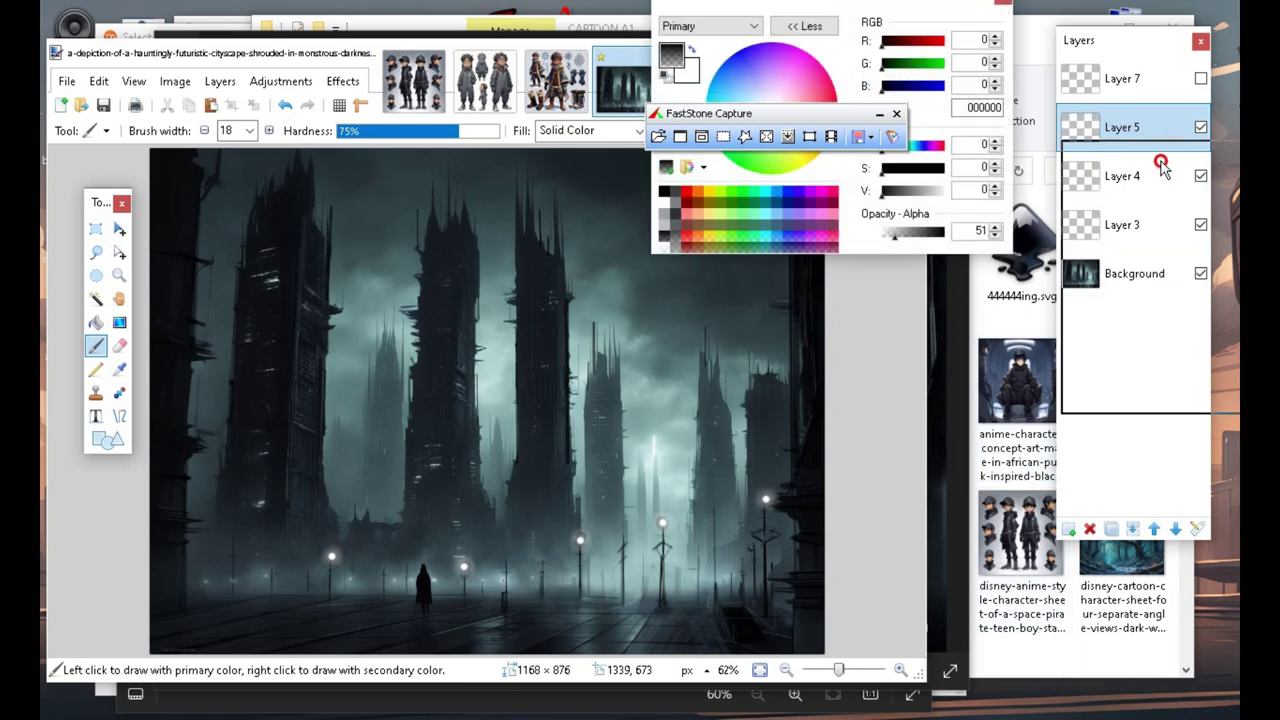
drag(1092, 44, 1002, 70)
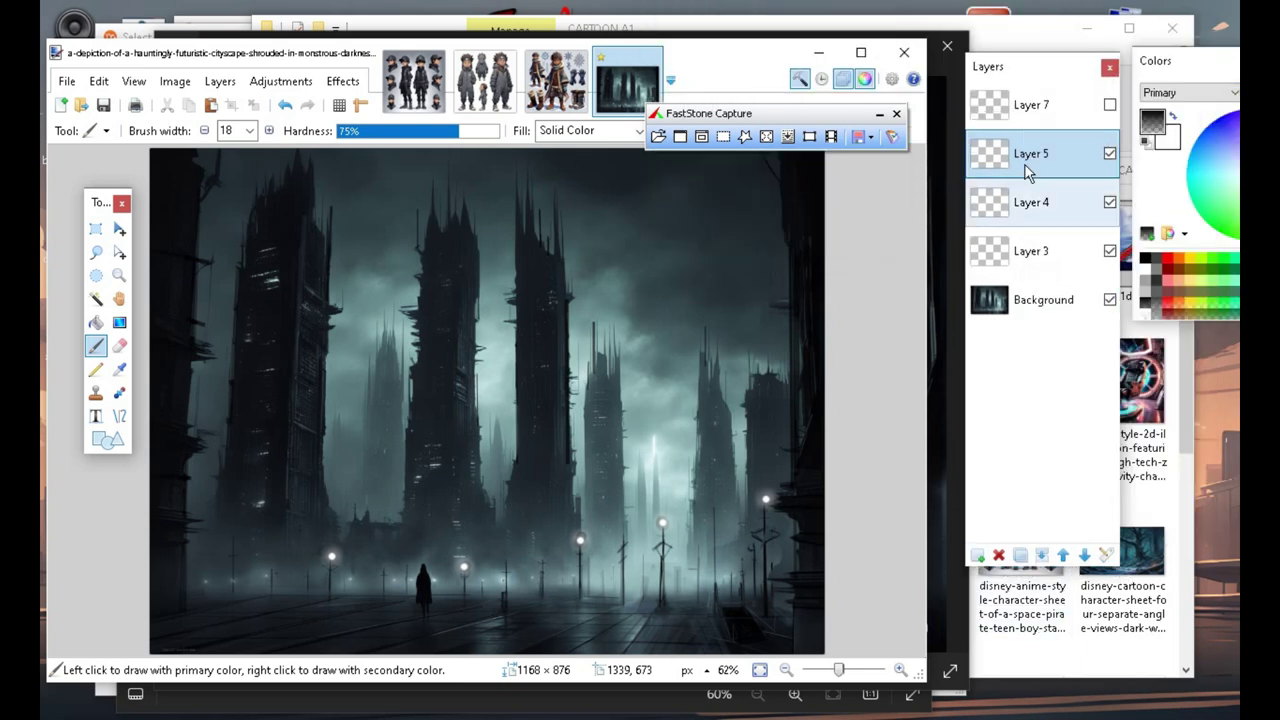
click(1027, 115)
click(978, 555)
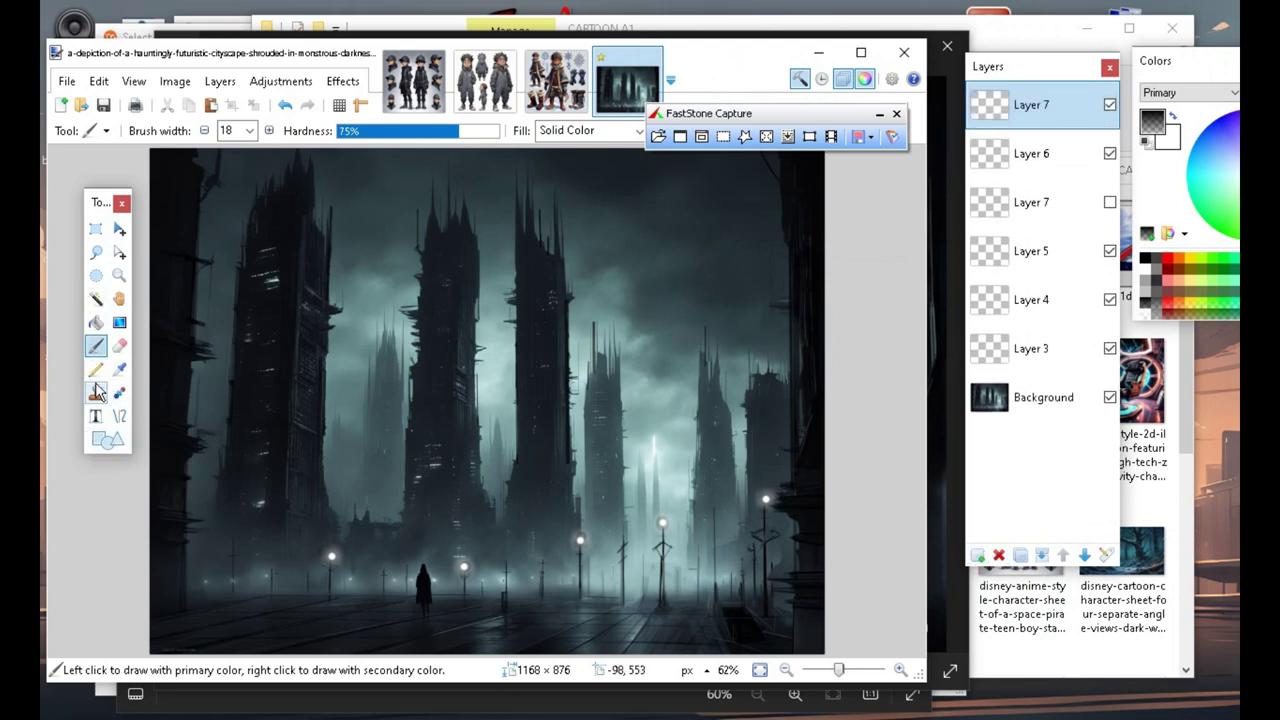
Choose the Shapes tool, draw a small test rectangle of about 17 × 21 px near the second tower, and undo it.
click(104, 443)
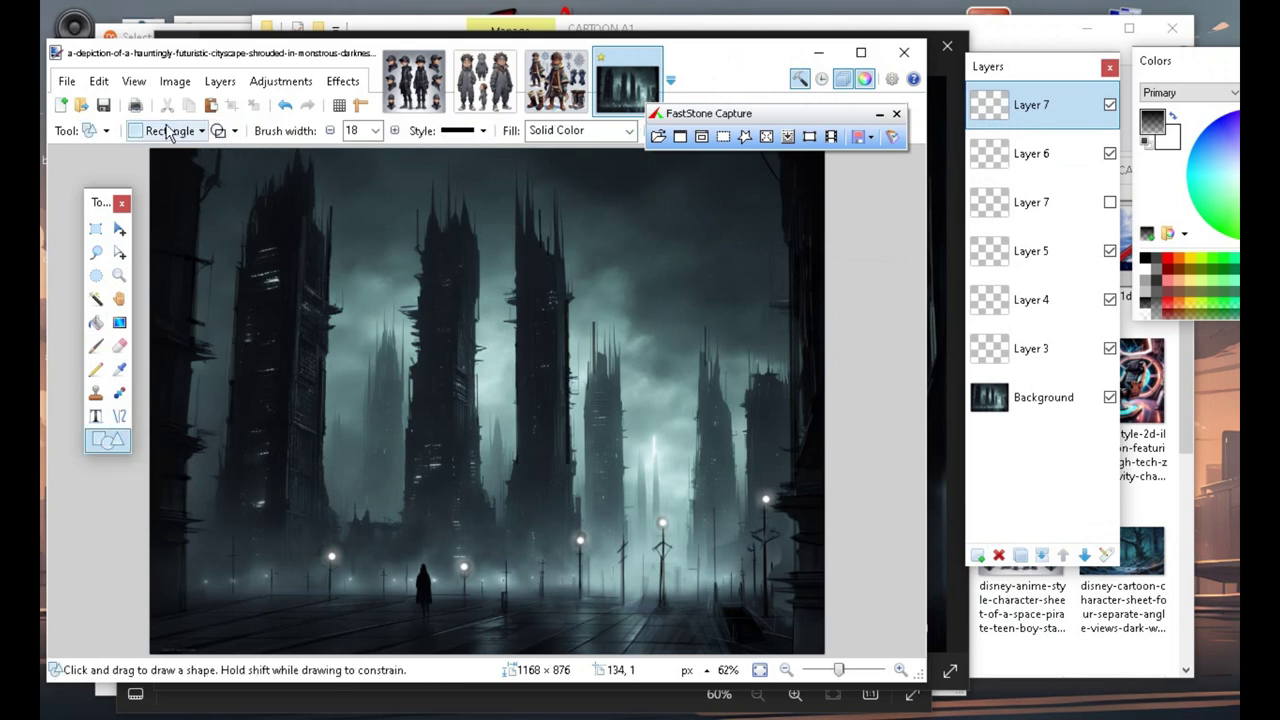
drag(378, 288, 388, 300)
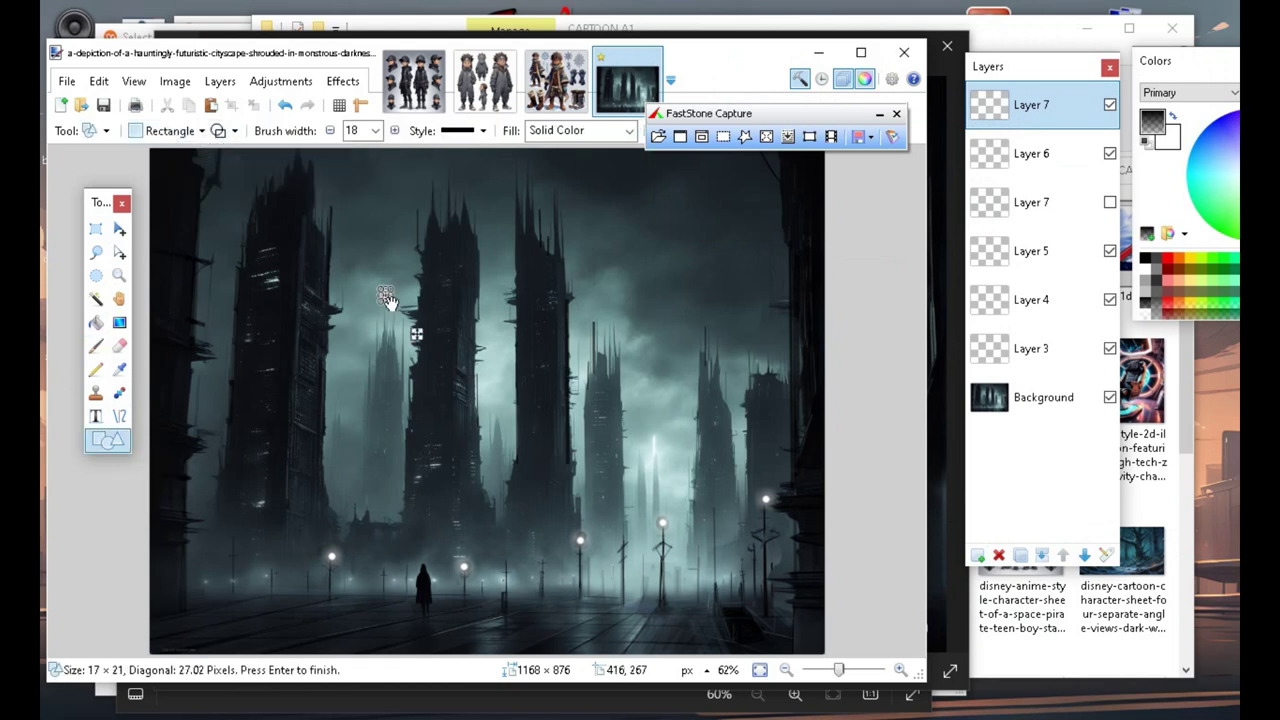
click(285, 105)
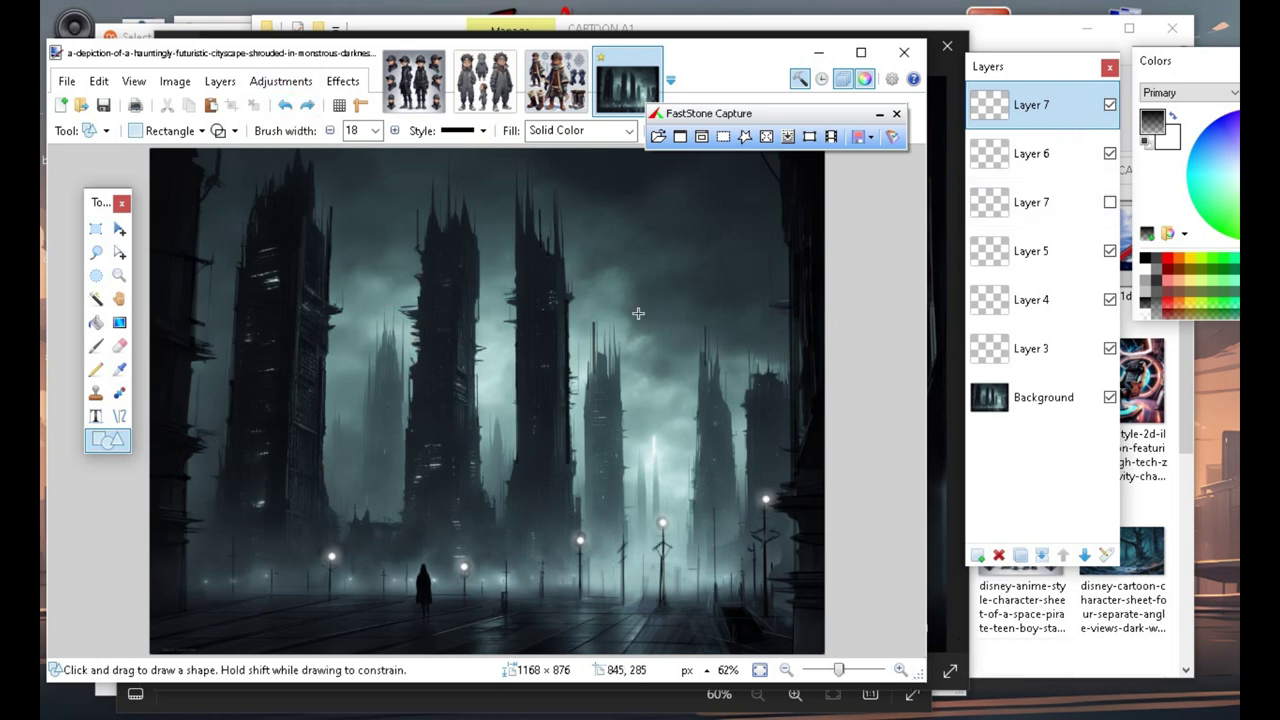
Swap the colours so white is primary and set the shape's brush width to 3.
drag(1211, 63, 995, 318)
click(958, 375)
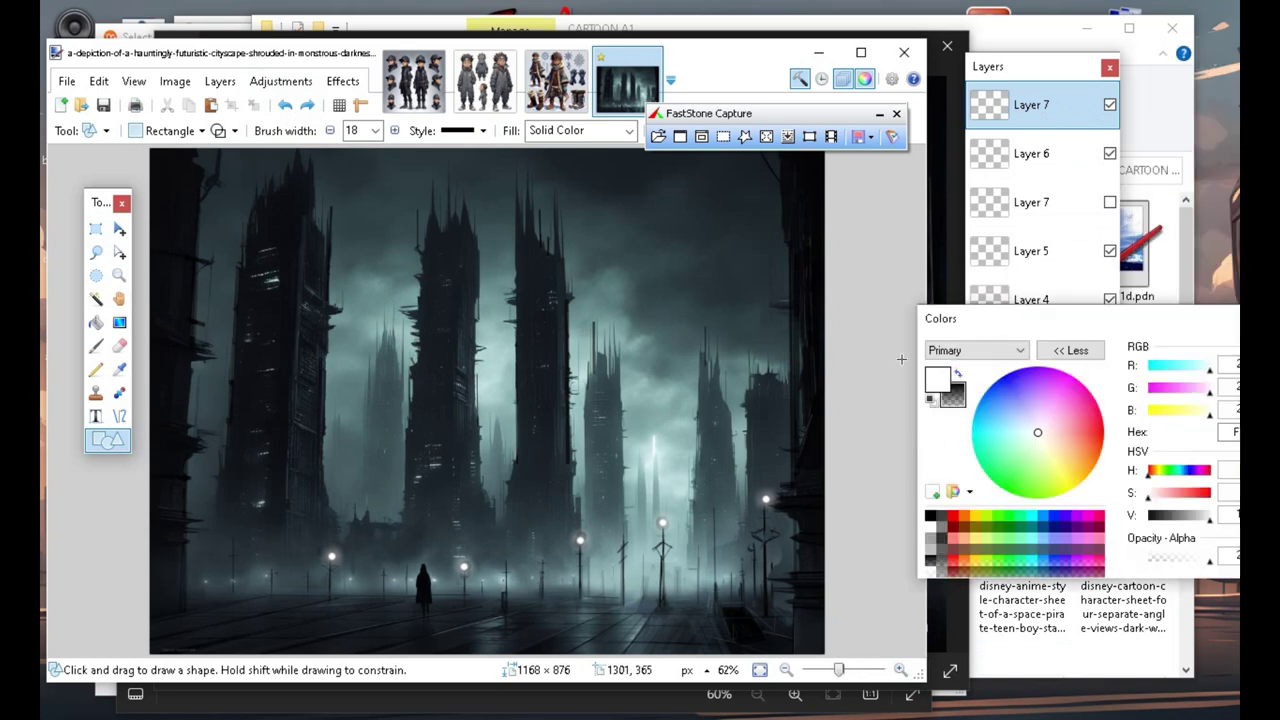
click(329, 131)
click(329, 131)
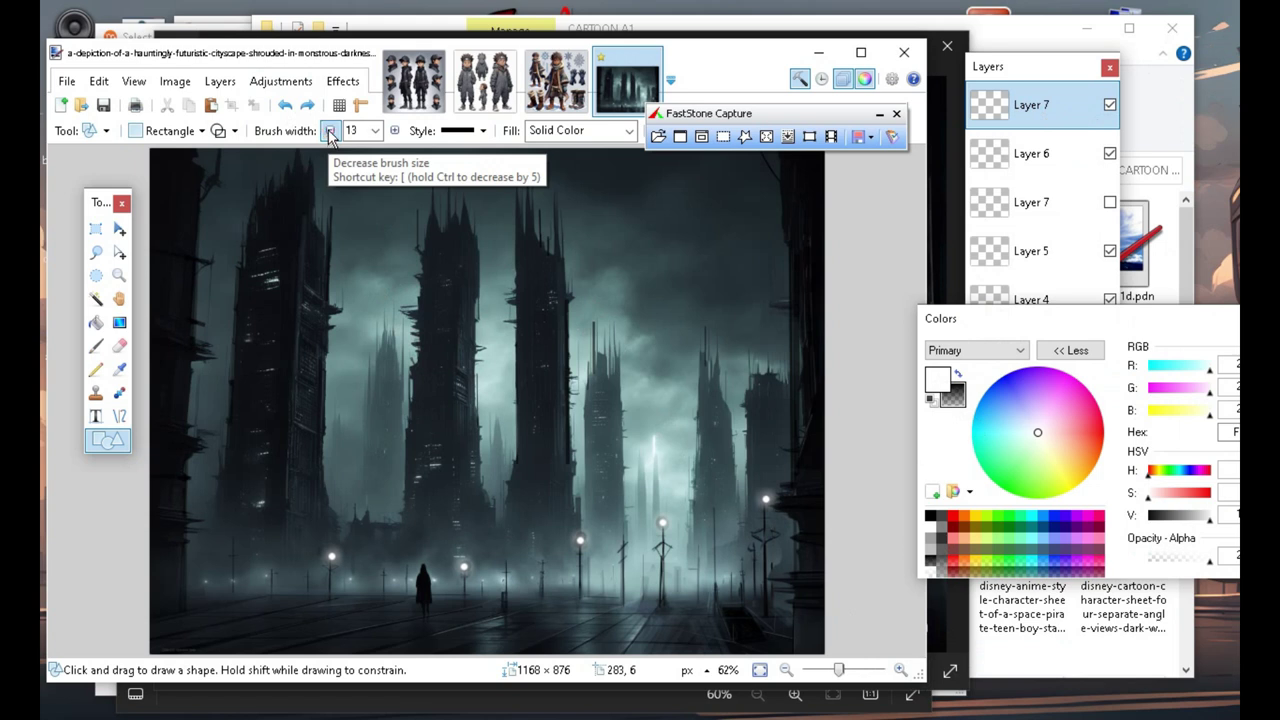
click(329, 131)
click(329, 131)
click(329, 131)
click(329, 131)
click(393, 131)
click(393, 131)
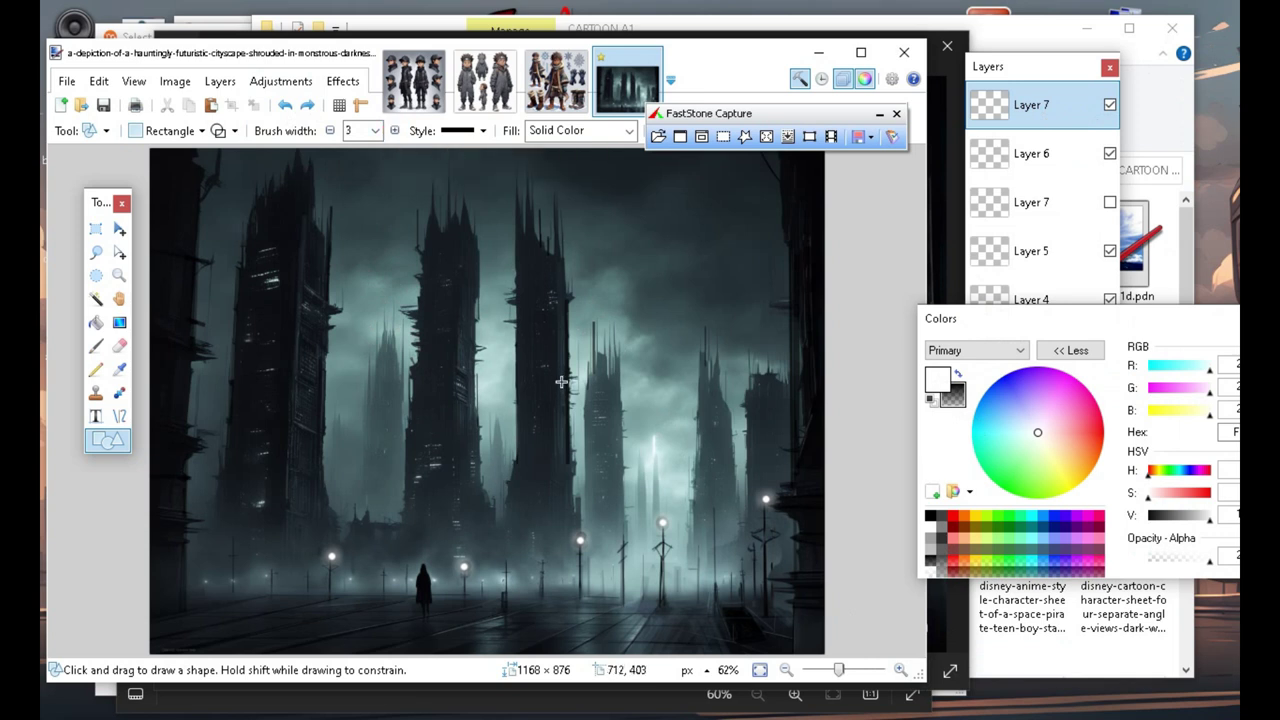
Draw small white rectangular windows at scattered heights on the third tower.
drag(541, 402, 547, 407)
key(Return)
drag(531, 344, 534, 347)
drag(539, 288, 544, 293)
drag(527, 435, 468, 504)
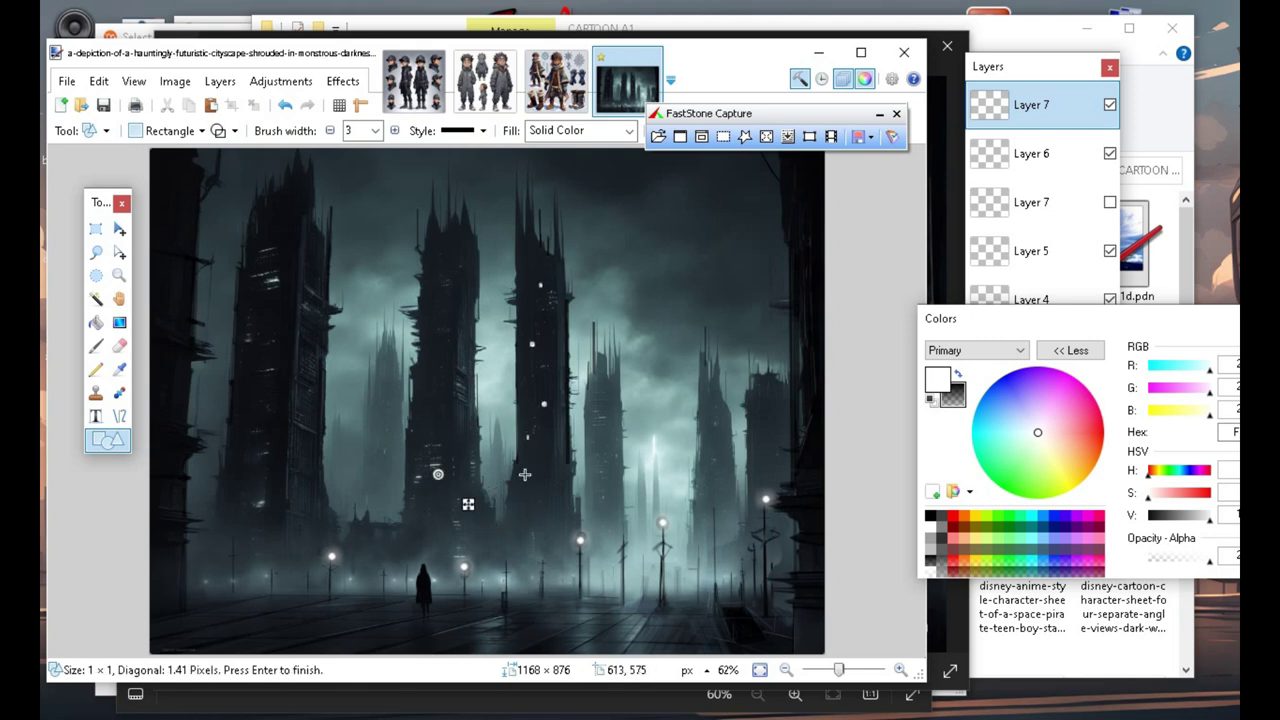
key(Return)
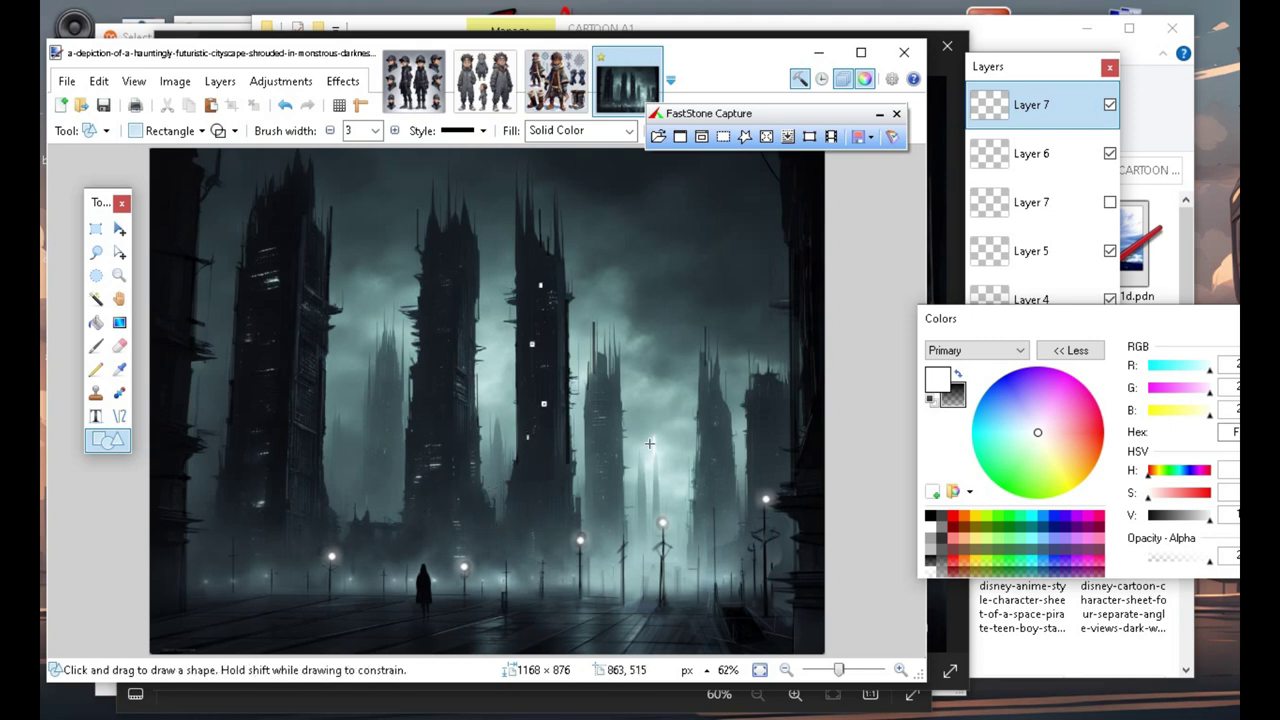
drag(547, 322, 553, 518)
key(Return)
drag(545, 345, 547, 349)
key(Return)
Set the primary colour to cyan 5DFFFF and draw windows of about 4 × 3 px at mid-height on the third tower.
drag(1140, 318, 1090, 274)
click(1127, 327)
drag(1128, 333, 1121, 327)
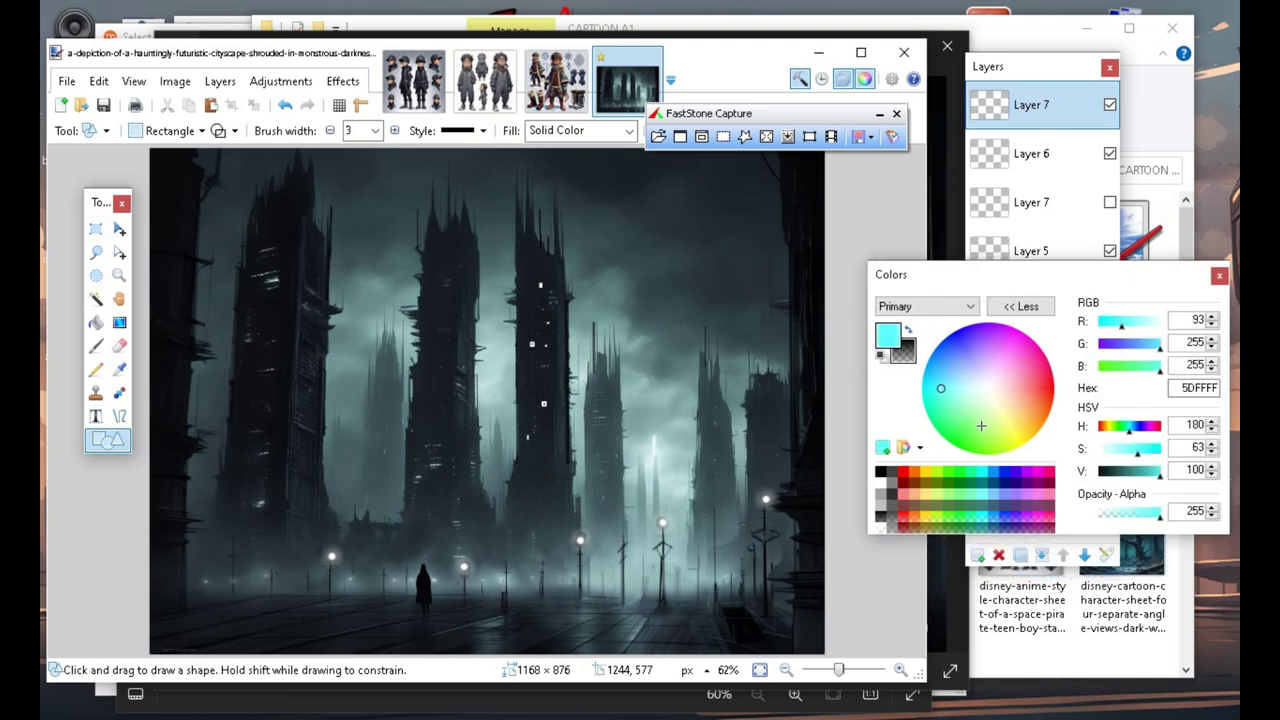
drag(519, 379, 528, 381)
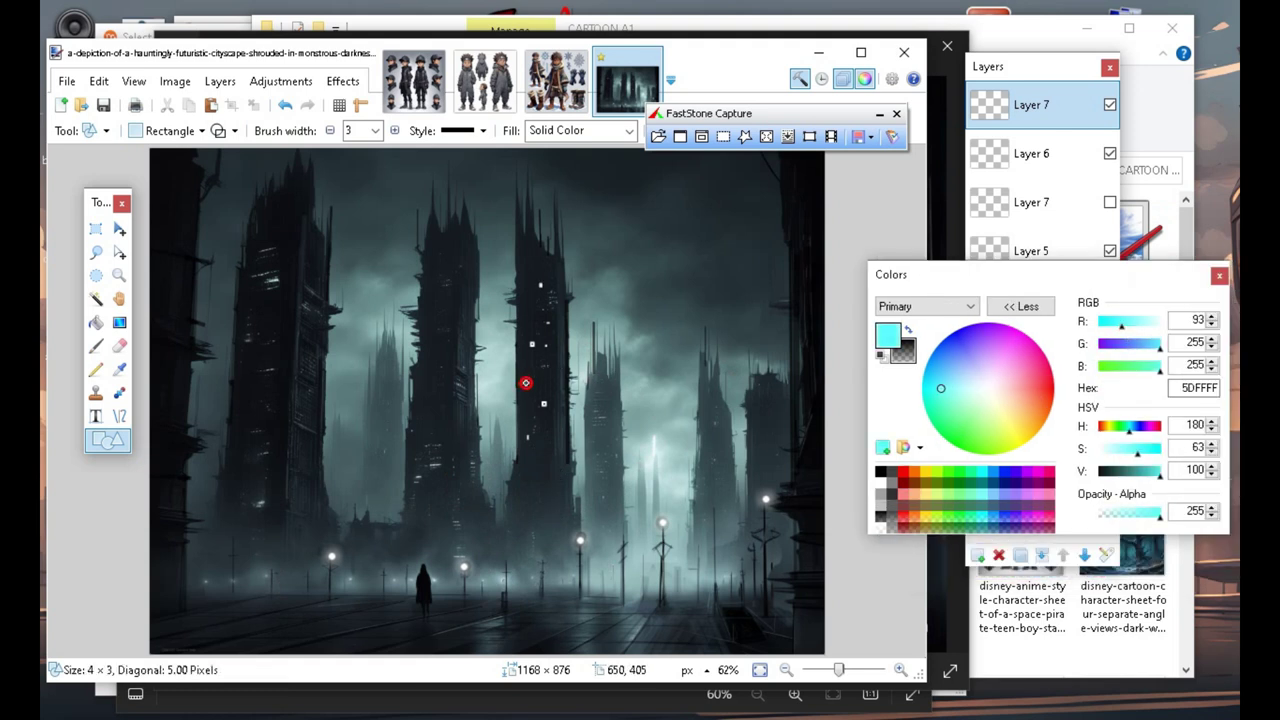
key(Return)
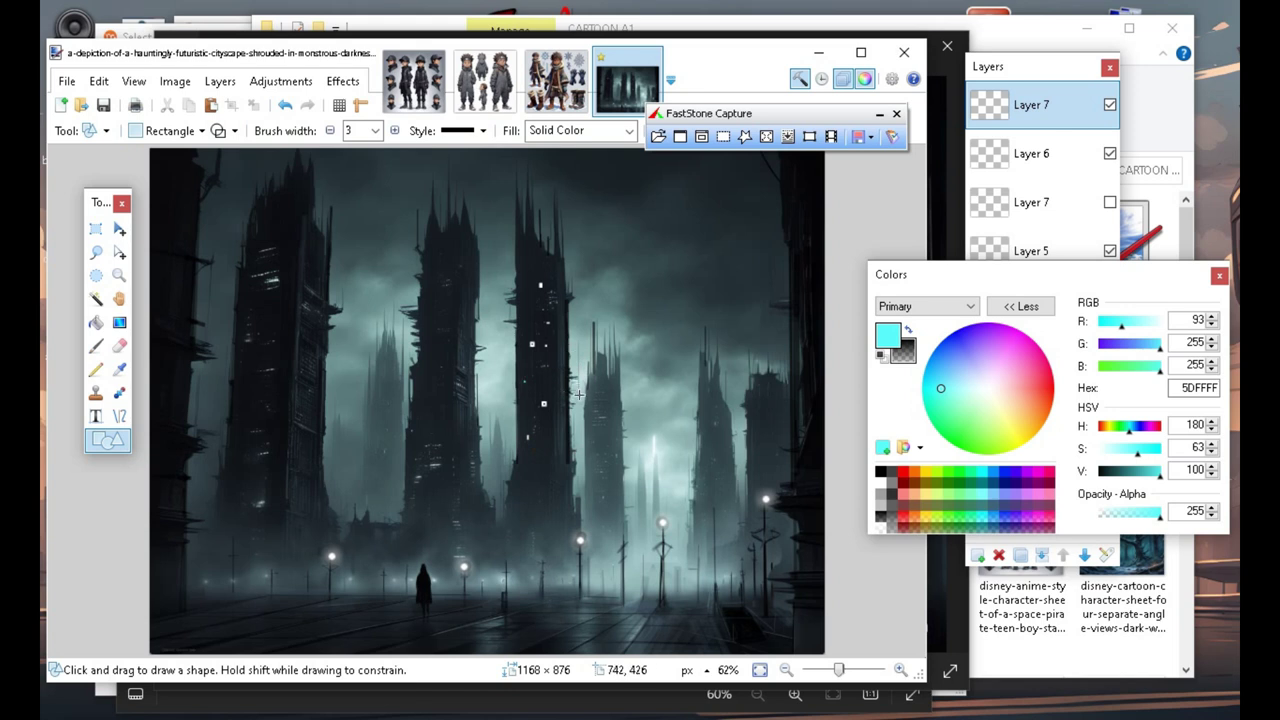
click(541, 388)
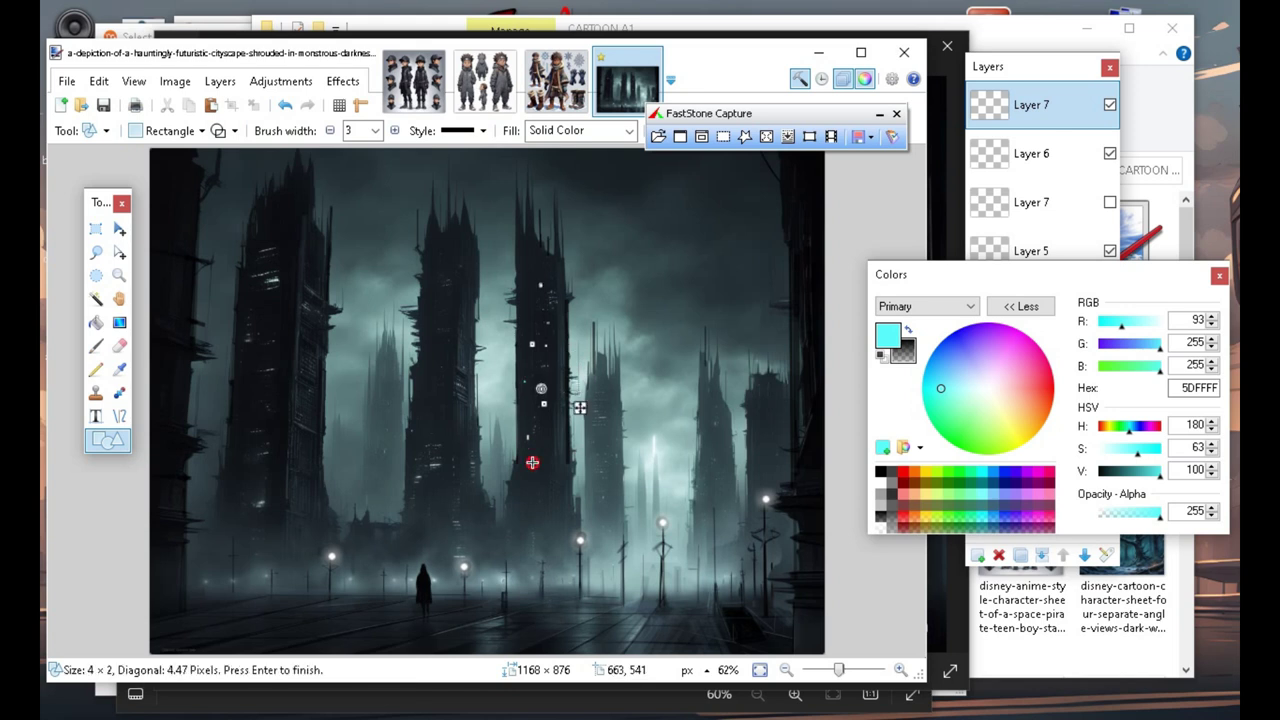
Draw tiny cyan windows on the upper and lower parts of the third tower.
click(528, 303)
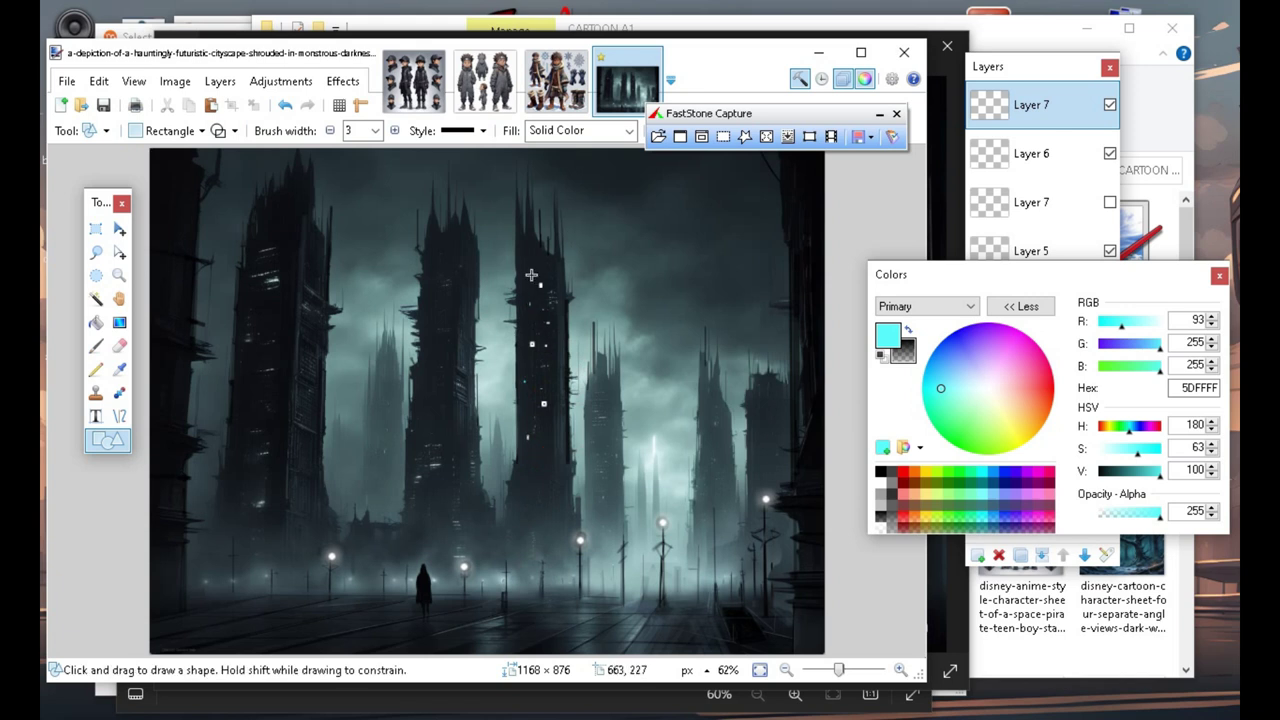
click(527, 266)
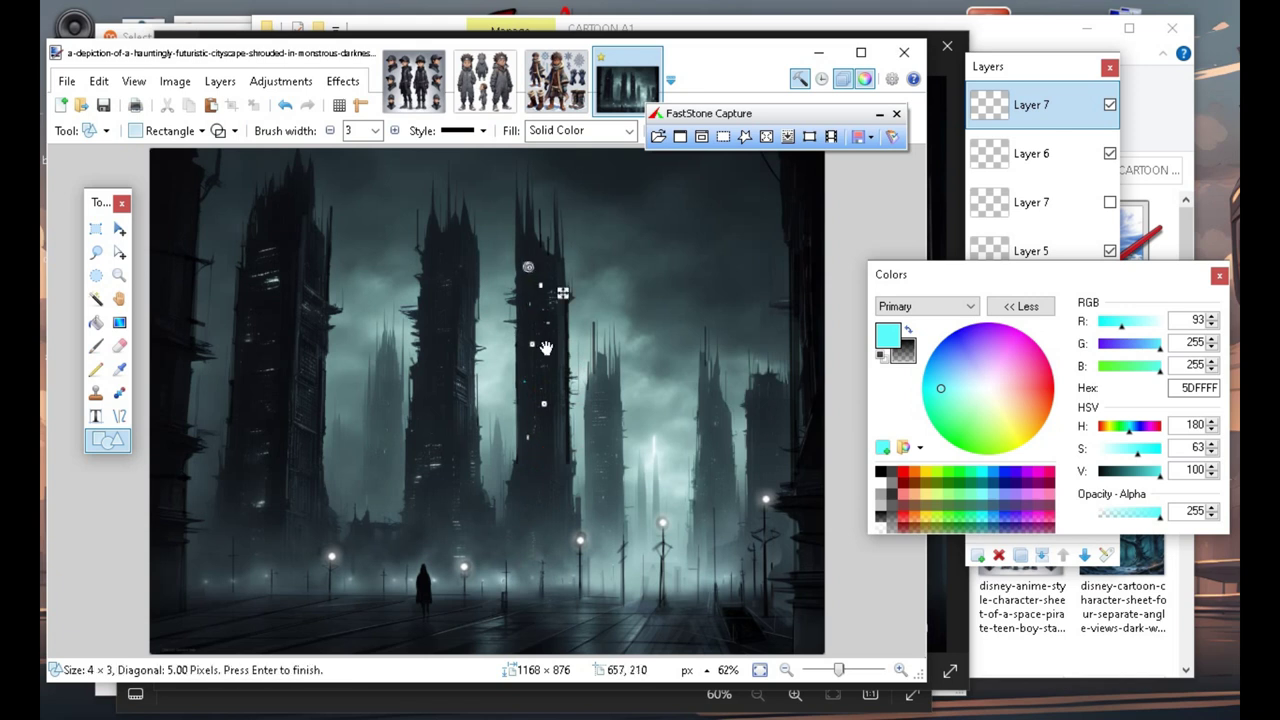
click(549, 273)
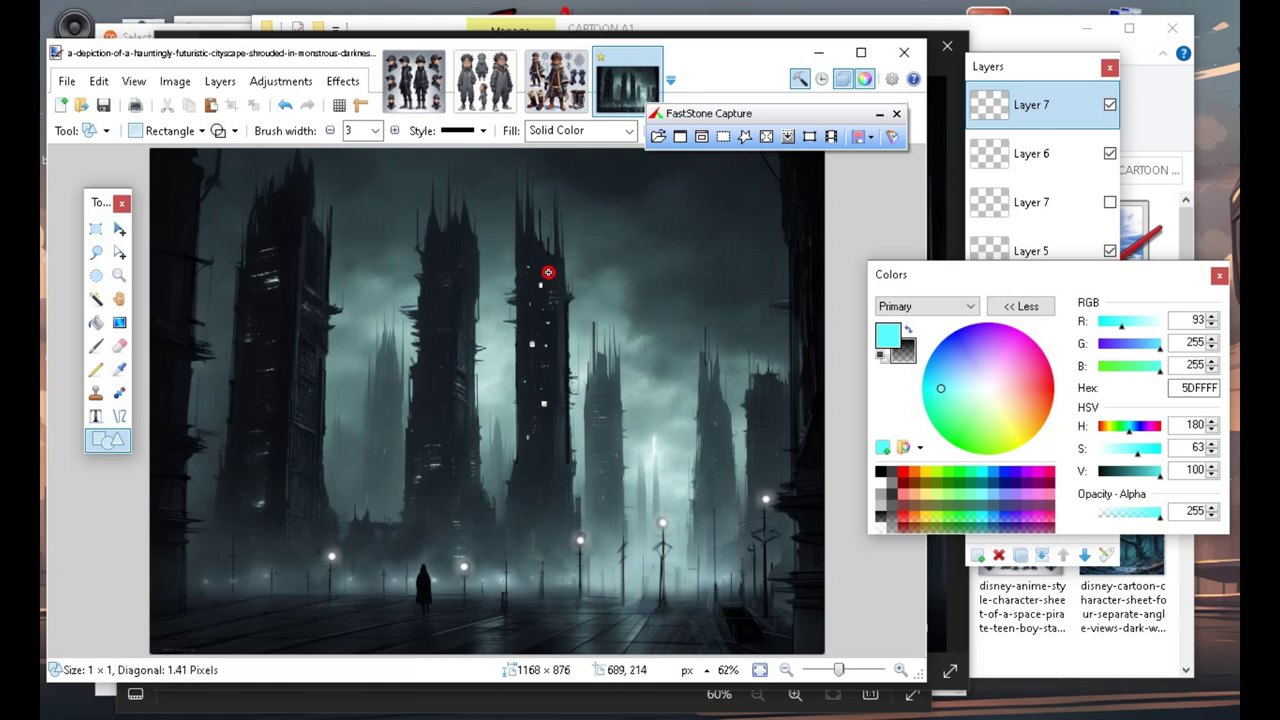
click(547, 437)
click(546, 488)
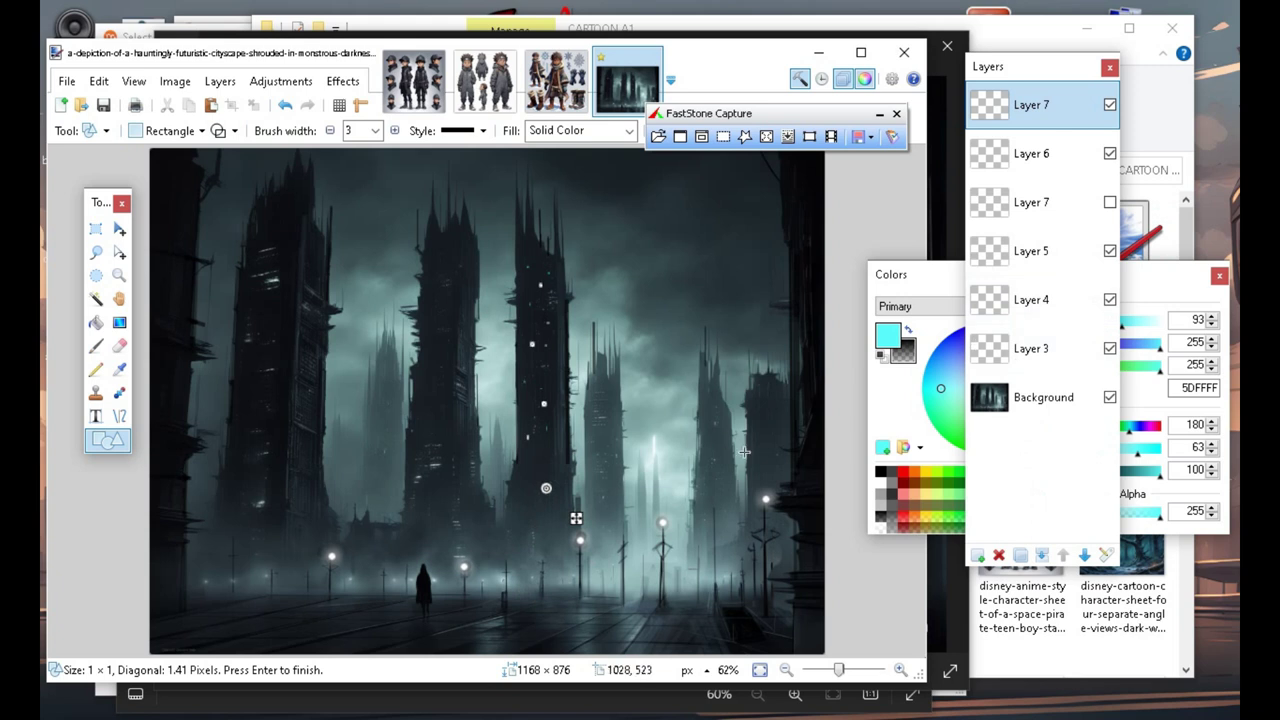
key(Return)
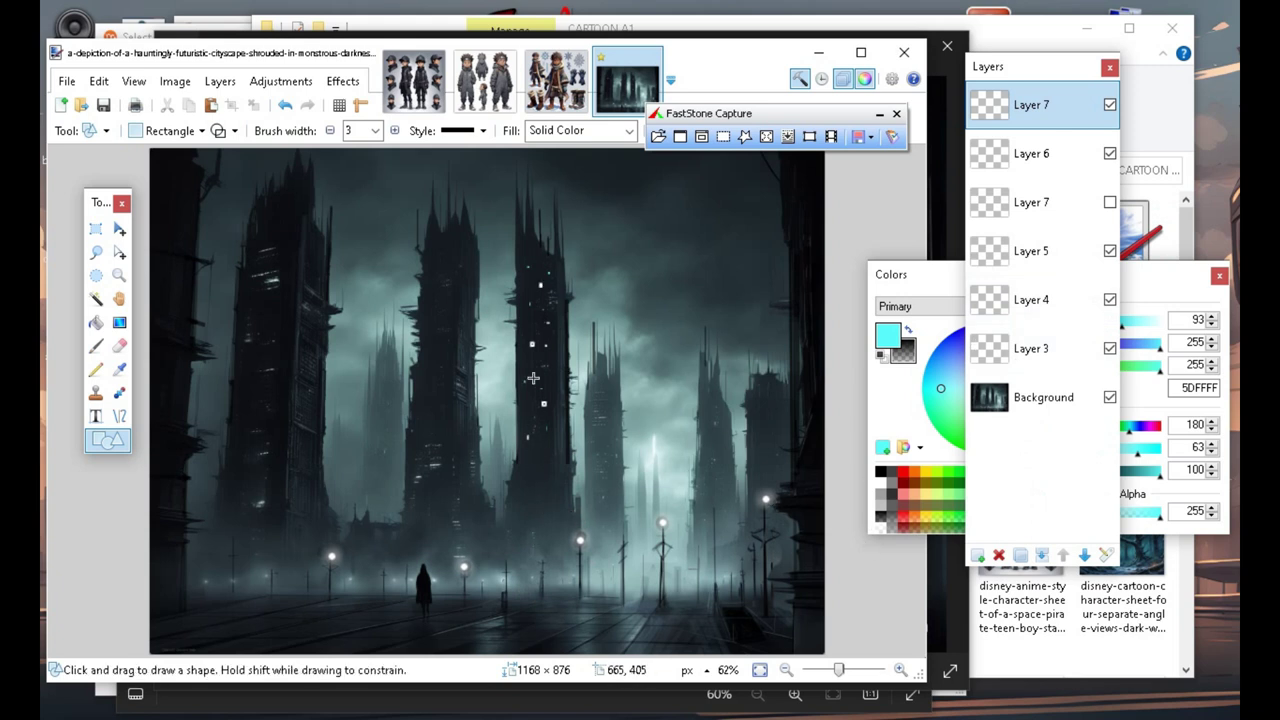
Draw three more cyan windows among the white ones in the middle section of the third tower.
click(530, 323)
key(Return)
drag(524, 362, 530, 366)
key(Return)
drag(545, 376, 550, 381)
key(Return)
Draw a cyan window of about 4 × 5 px and several smaller ones around the middle of the second tower.
click(423, 414)
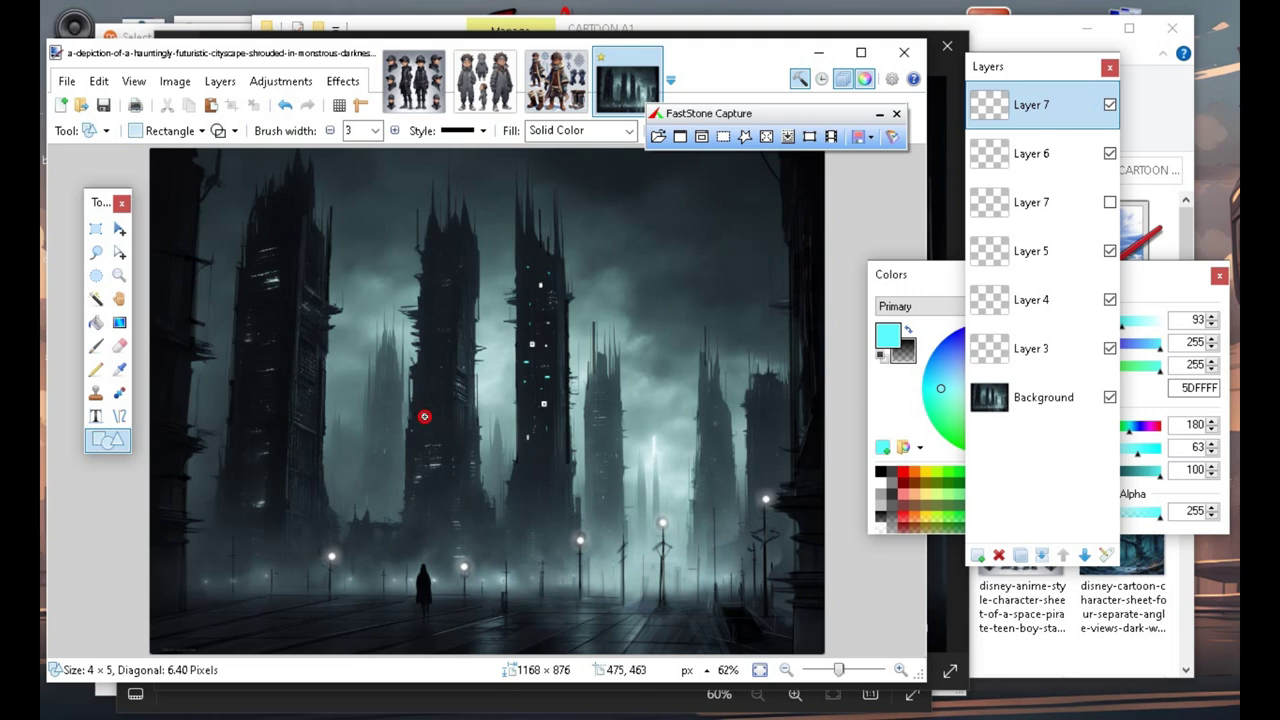
click(417, 535)
click(433, 360)
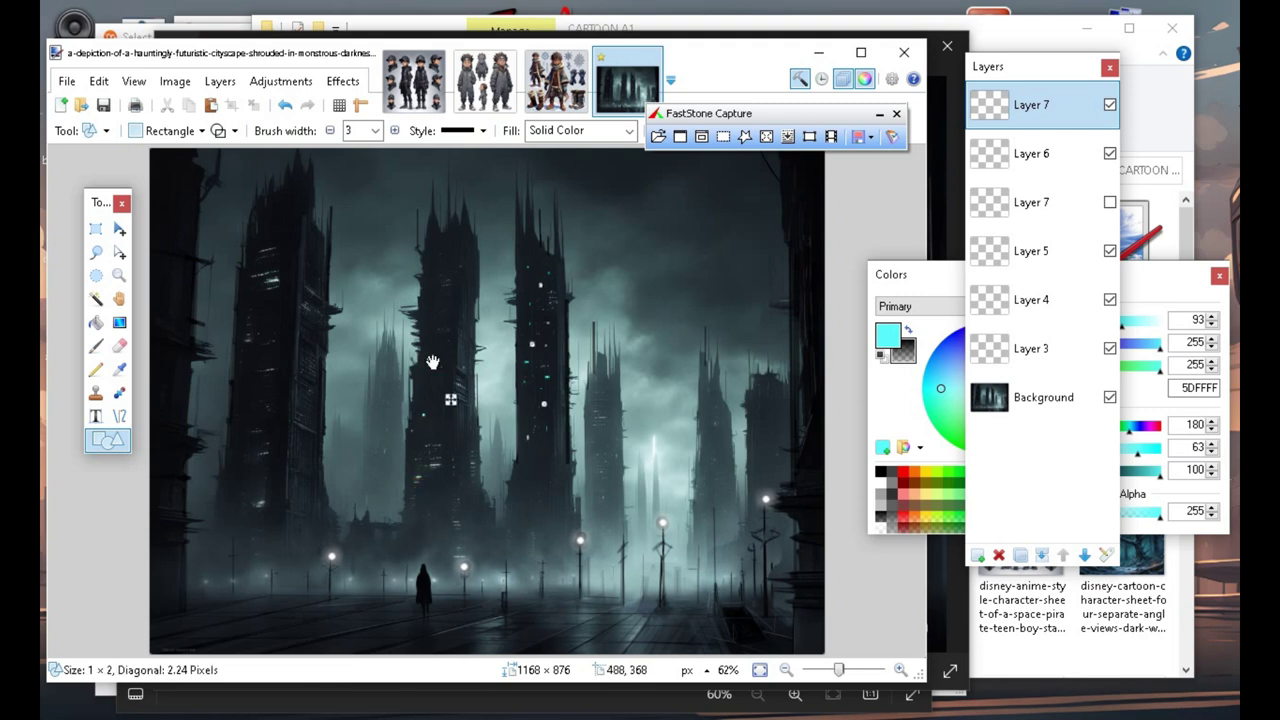
click(423, 514)
click(440, 392)
click(440, 459)
click(445, 308)
click(445, 414)
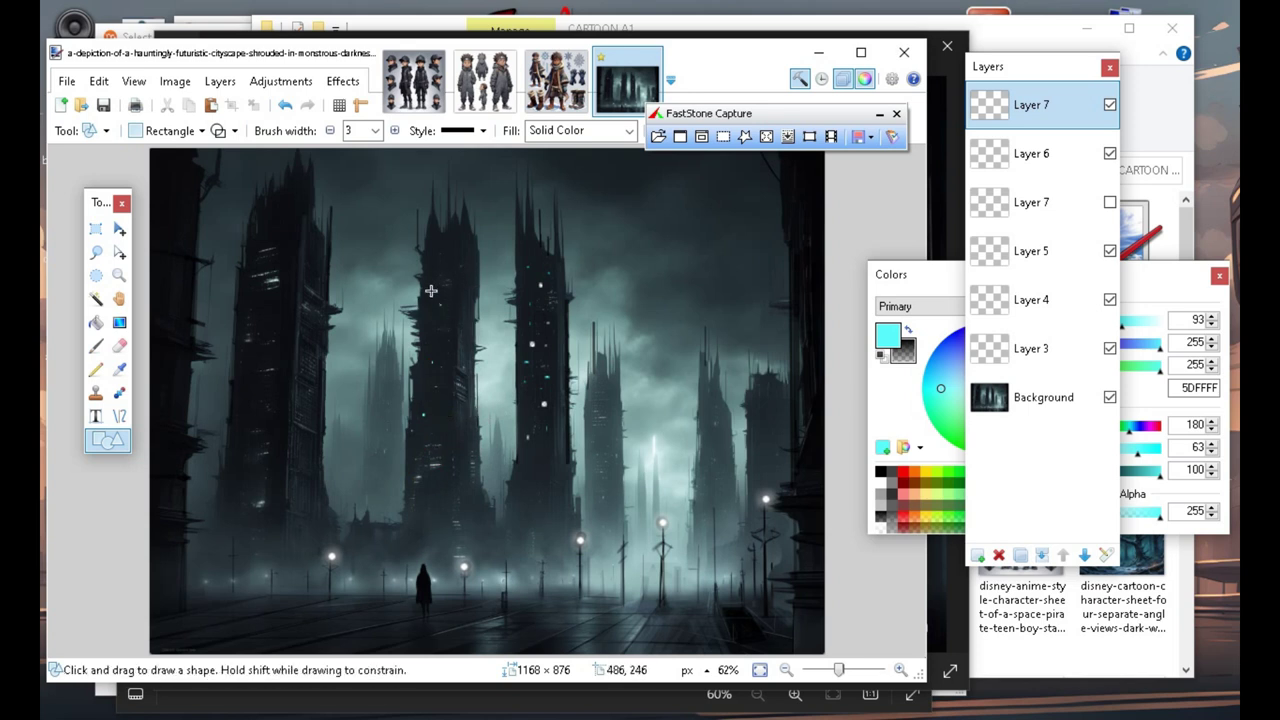
Draw cyan windows near the top of the second tower and one of about 1 × 7 px below its middle.
click(431, 290)
click(484, 313)
click(451, 262)
click(448, 388)
click(438, 256)
click(438, 444)
click(441, 414)
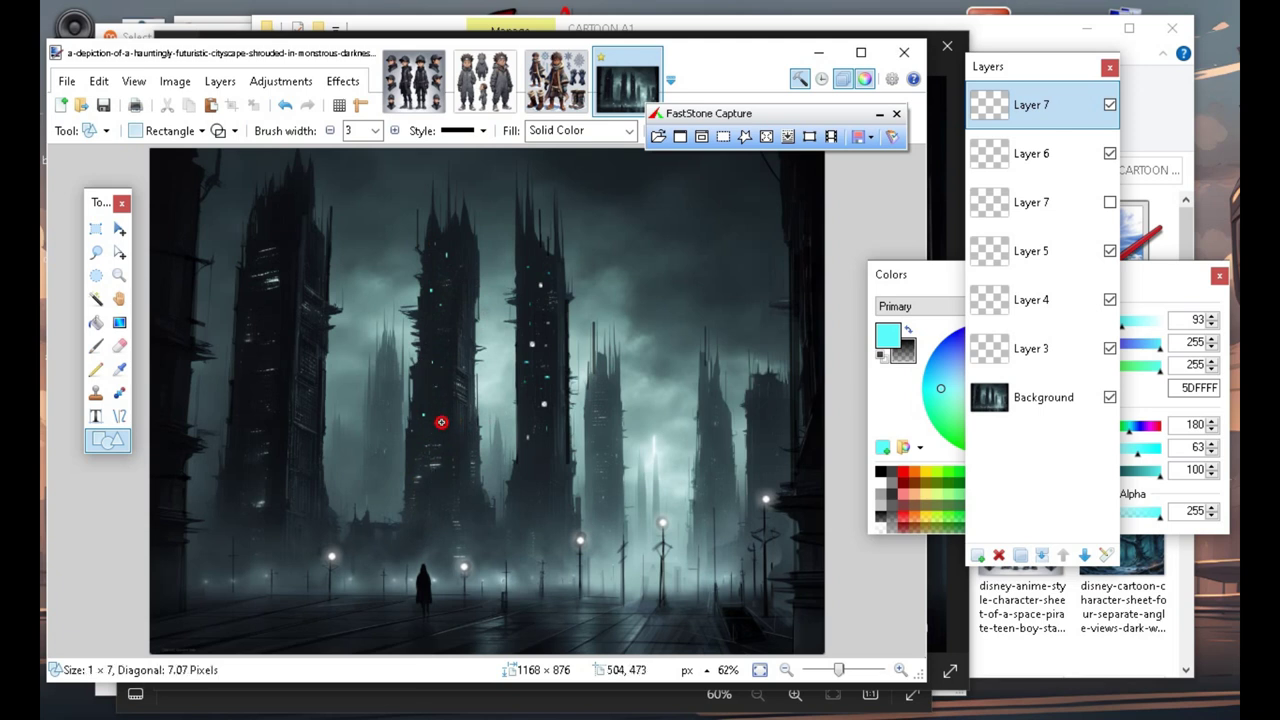
Draw tiny cyan windows near the base of the second tower and a larger one at its mid-height.
click(429, 494)
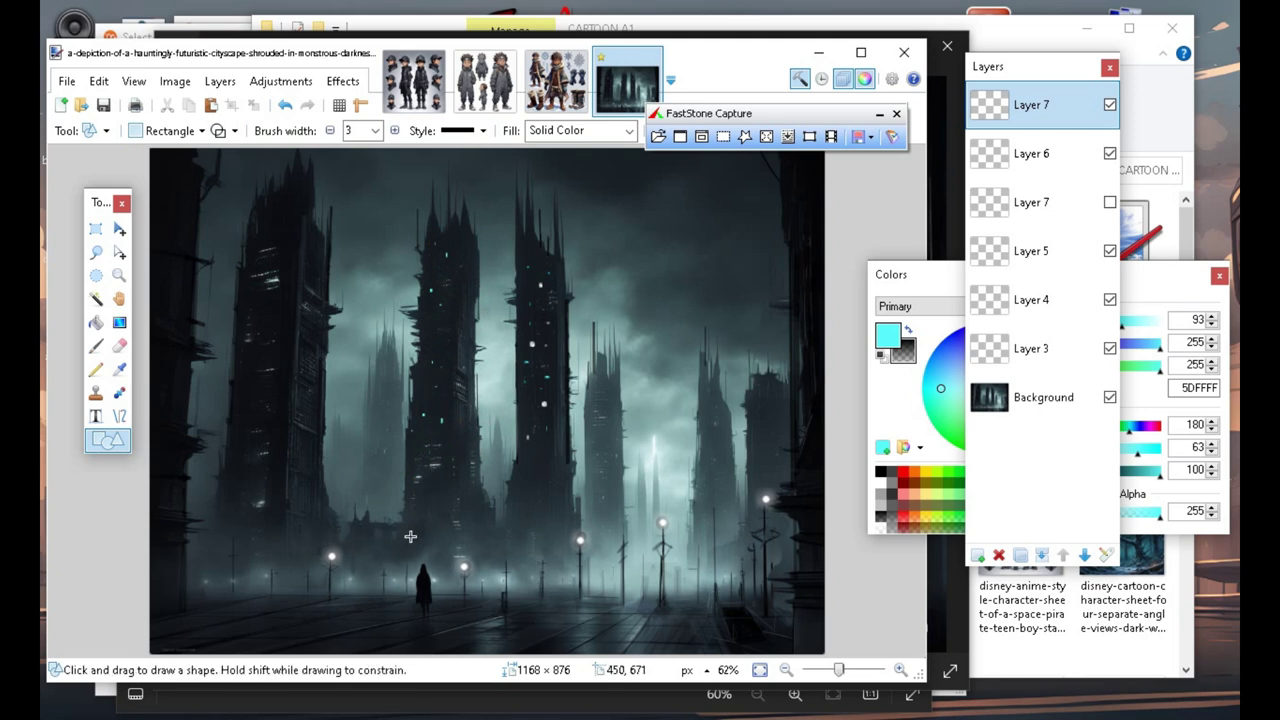
click(428, 508)
click(437, 491)
click(443, 491)
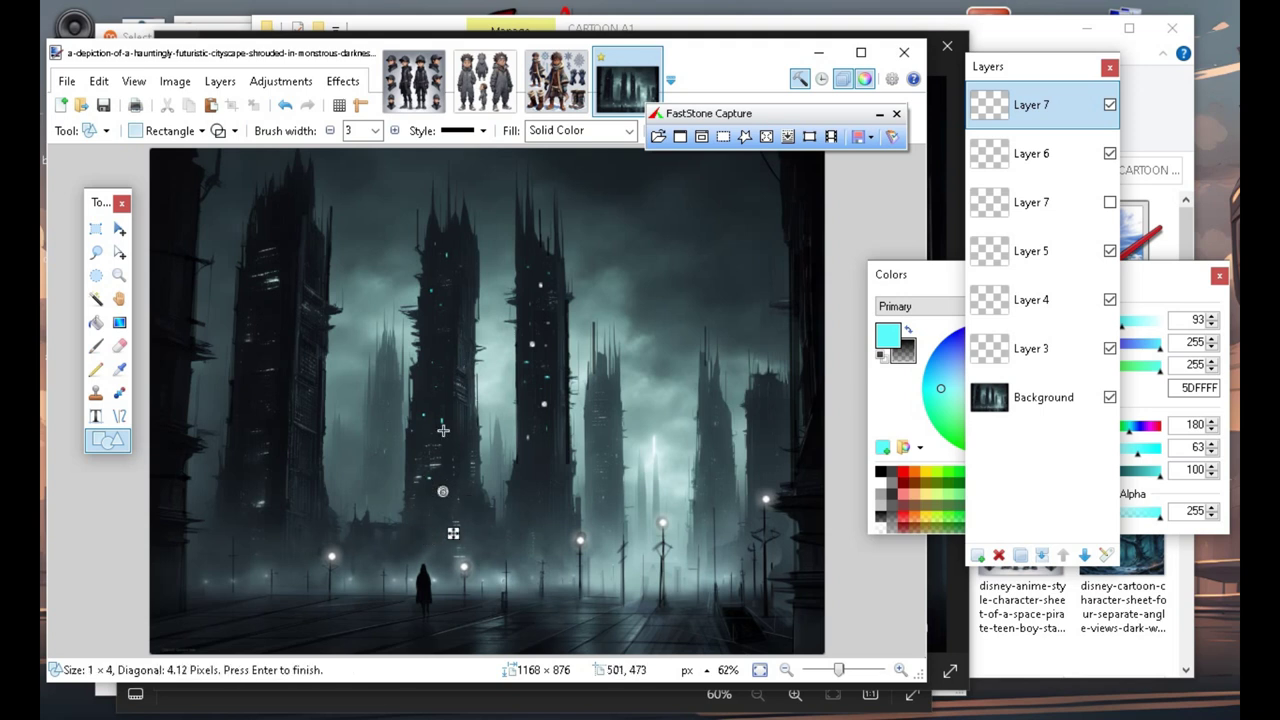
key(Return)
drag(431, 490, 436, 495)
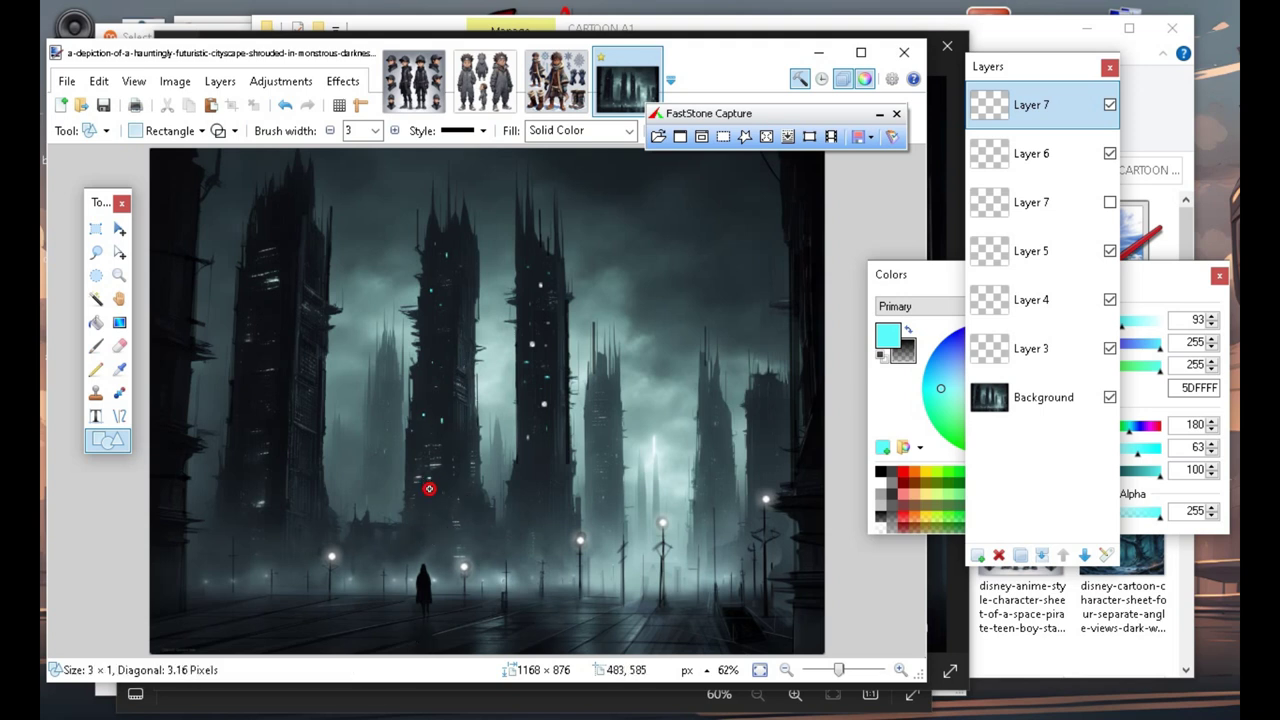
key(Return)
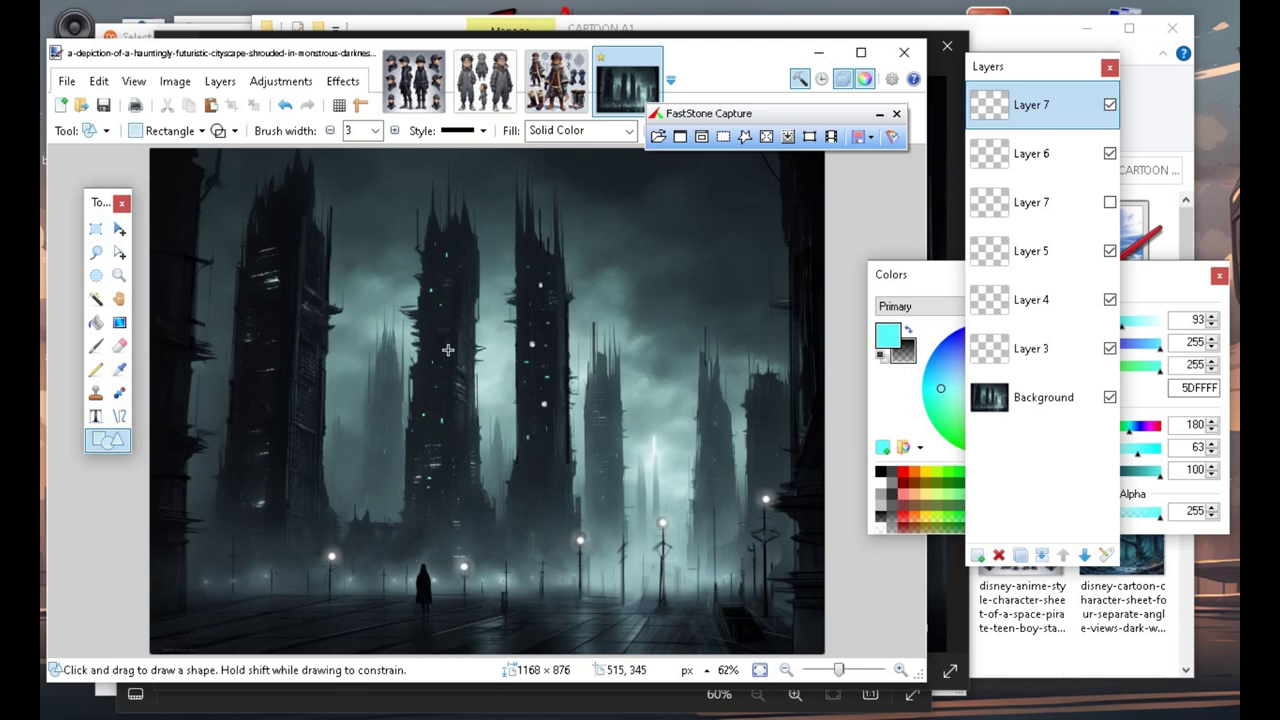
drag(443, 344, 450, 353)
key(Return)
Set the primary colour to yellow FFD800 and draw a small window on the upper half of the first tower.
drag(906, 276, 714, 42)
click(728, 242)
click(257, 302)
click(268, 302)
drag(268, 302, 271, 308)
key(Return)
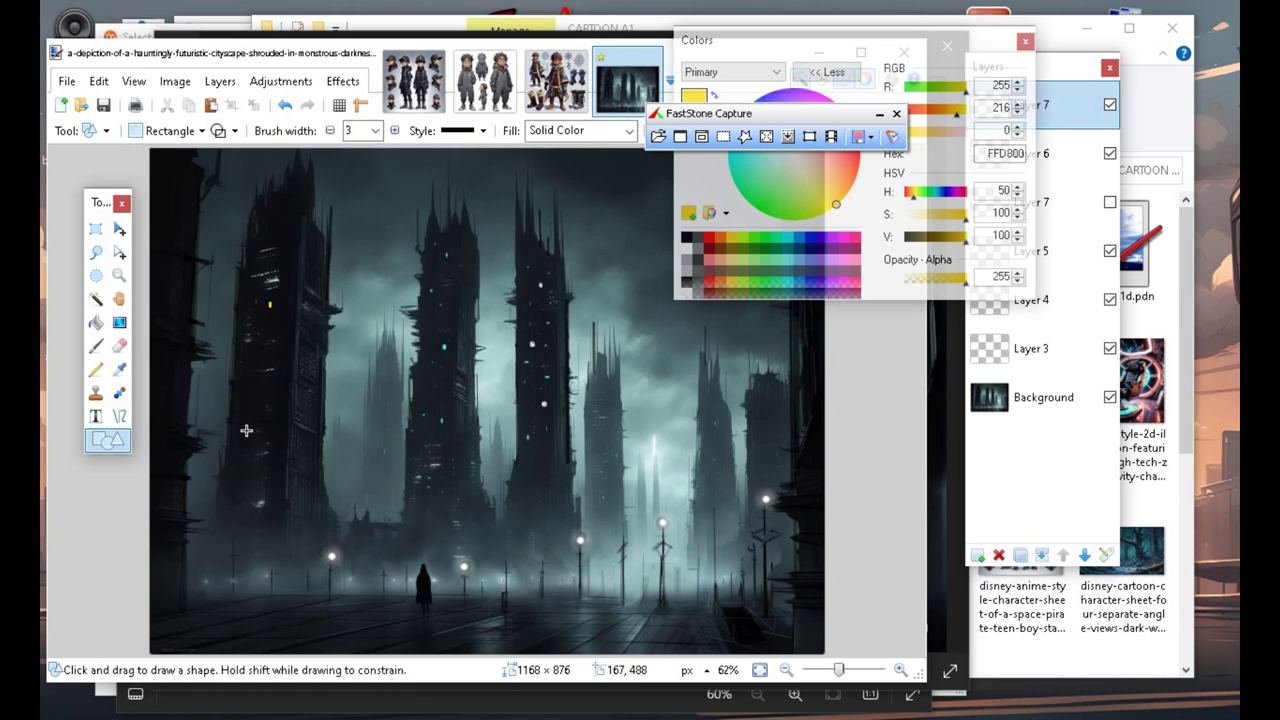
Draw more small yellow windows in the middle and lower sections of the first tower.
mouse_move(250, 383)
mouse_down()
mouse_move(267, 345)
mouse_move(272, 388)
mouse_up()
key(Return)
key(Return)
key(Return)
drag(243, 446, 248, 451)
key(Return)
click(280, 434)
key(Return)
Set the primary colour to pale yellow FFF4BF and draw a small window on the first tower's upper middle.
drag(828, 108, 488, 87)
drag(950, 222, 920, 215)
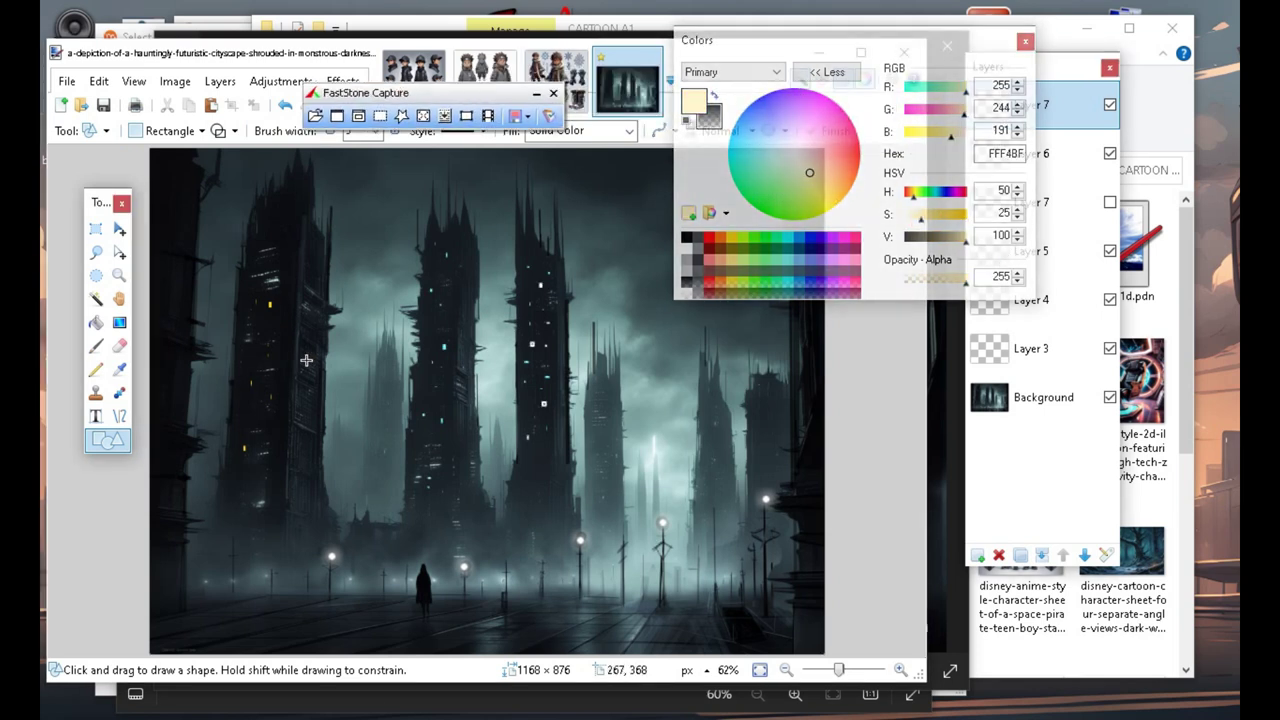
drag(280, 318, 265, 314)
key(Return)
key(Return)
Draw pale yellow windows near the top of the first tower, one about 5 × 7 px.
click(268, 222)
drag(256, 240, 259, 244)
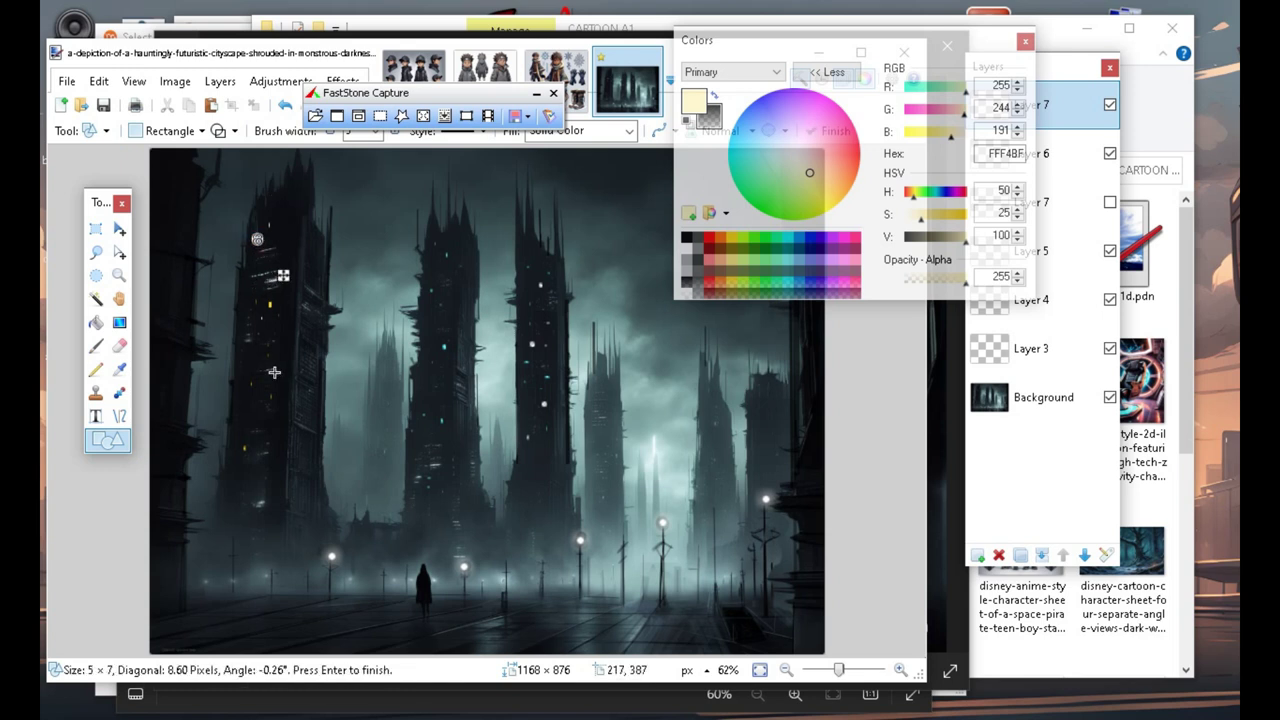
key(Return)
drag(277, 233, 291, 234)
key(Return)
key(Return)
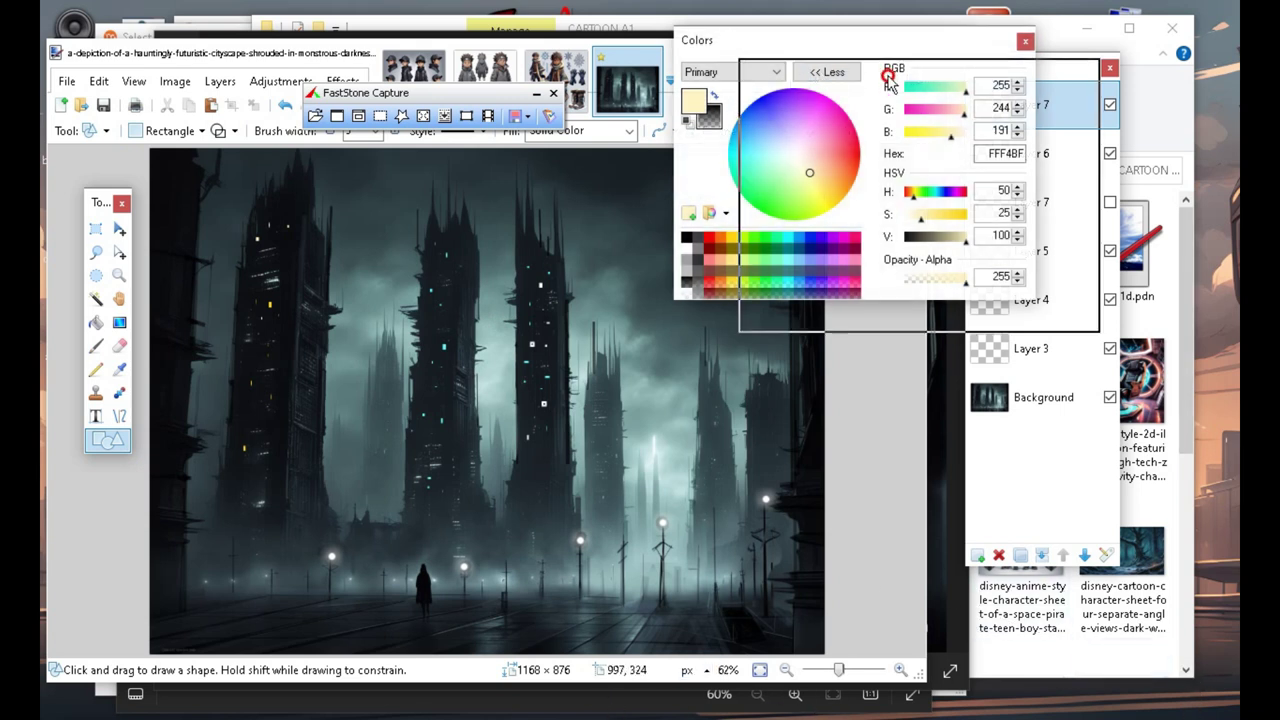
Move the Colors window clear of the image and draw narrow pale yellow windows on the first tower, one about 1 × 6 px.
drag(740, 48, 1044, 17)
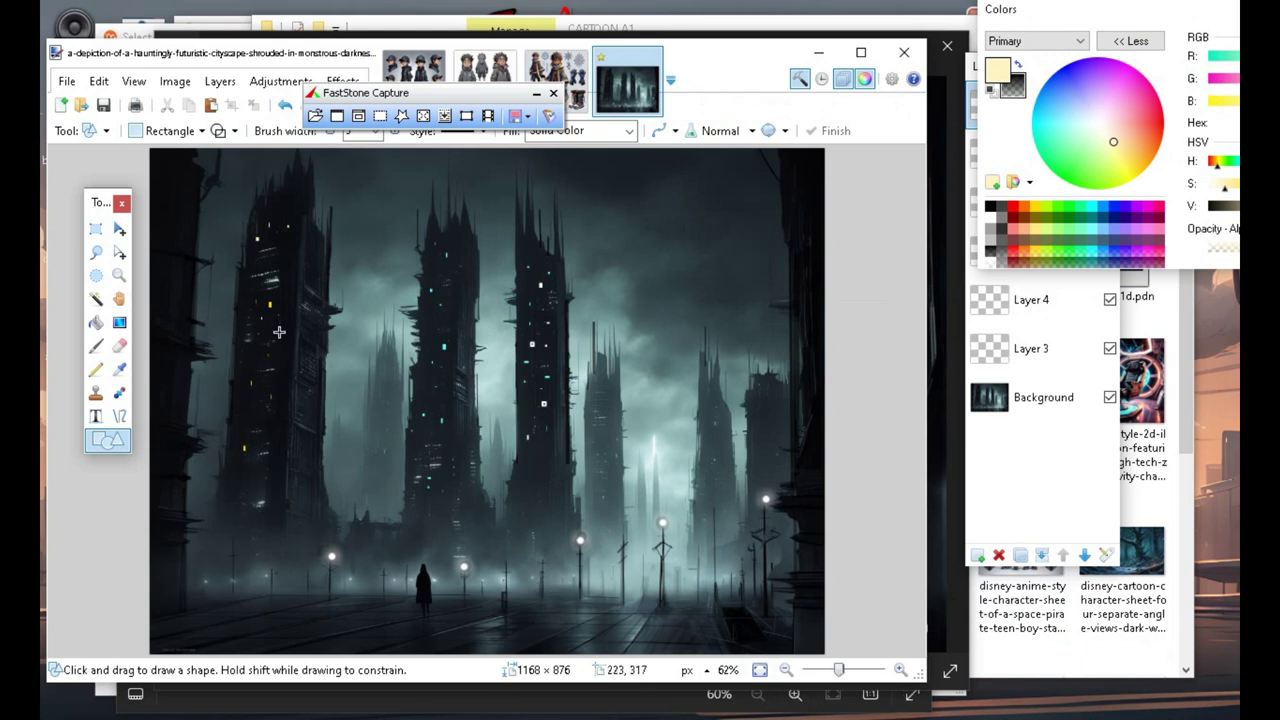
drag(280, 322, 282, 324)
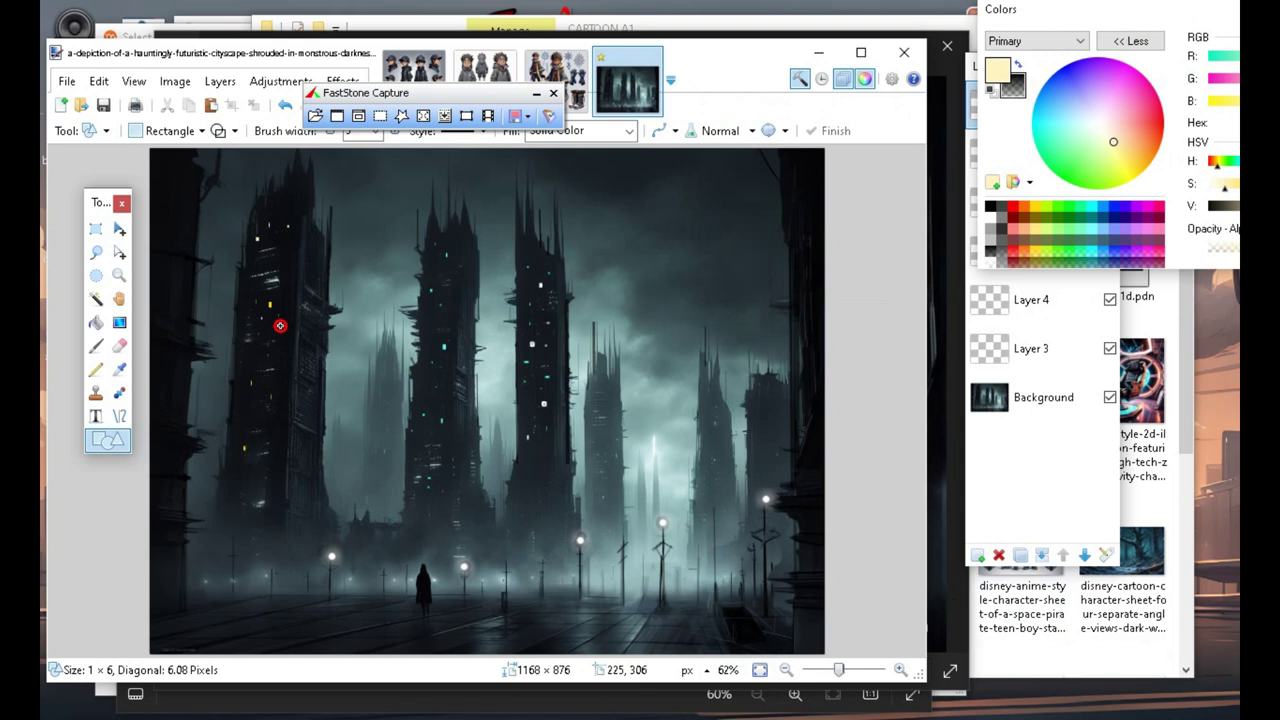
key(Return)
drag(286, 257, 289, 261)
key(Return)
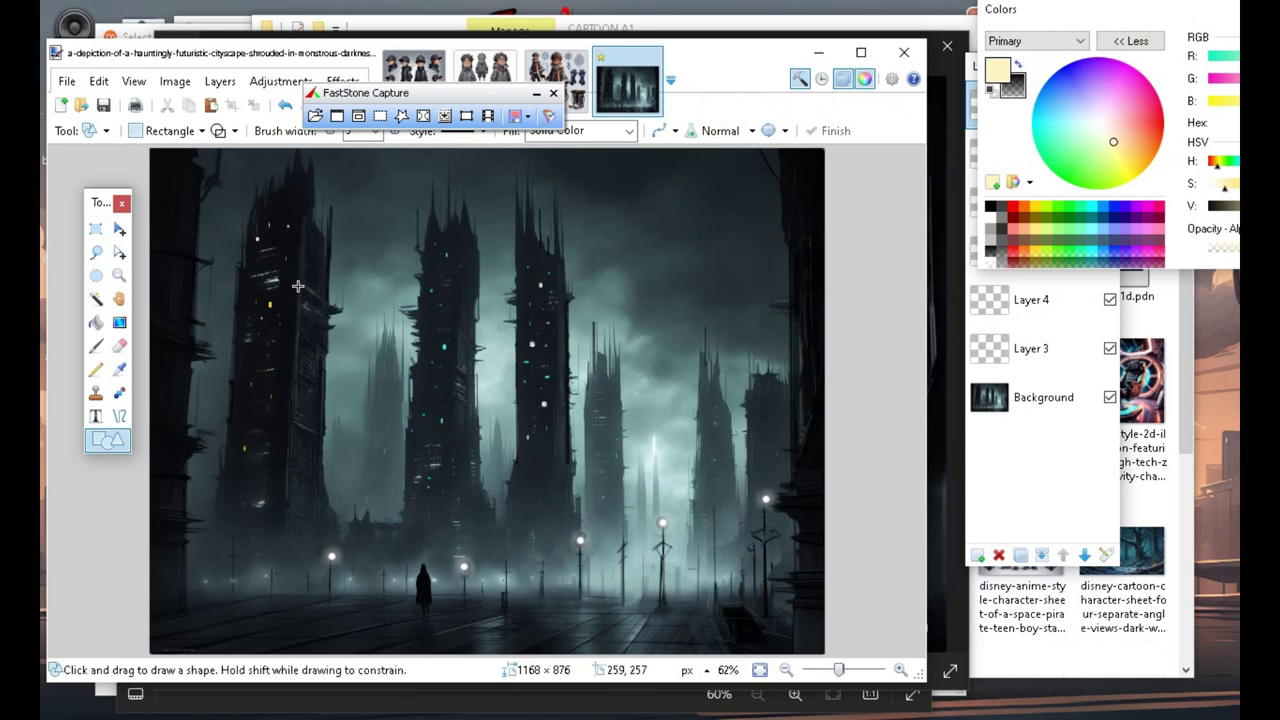
Draw further pale yellow windows near the top and on the lower left side of the first tower.
drag(288, 205, 271, 234)
key(Return)
key(Return)
drag(247, 396, 262, 414)
key(Return)
key(Return)
Move the Colors window away and draw two tiny pale yellow windows on the second tower, one about 1 × 6 px.
drag(1060, 18, 844, 595)
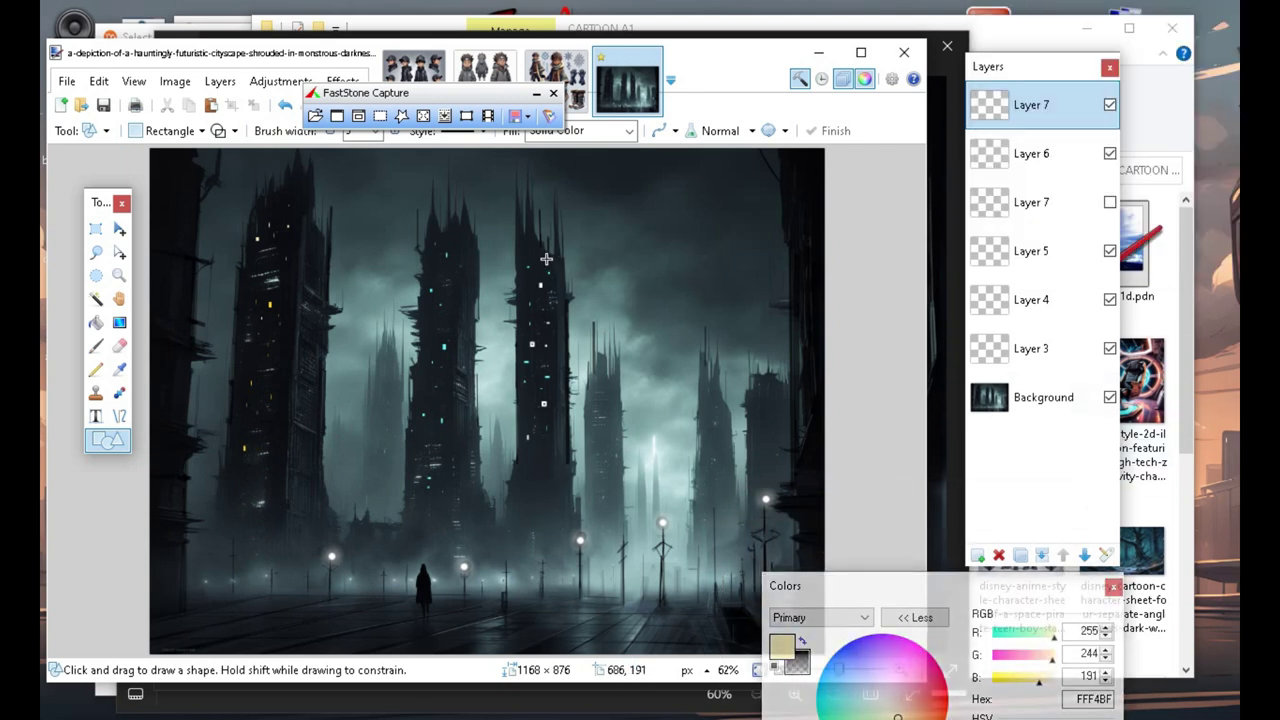
drag(430, 310, 431, 314)
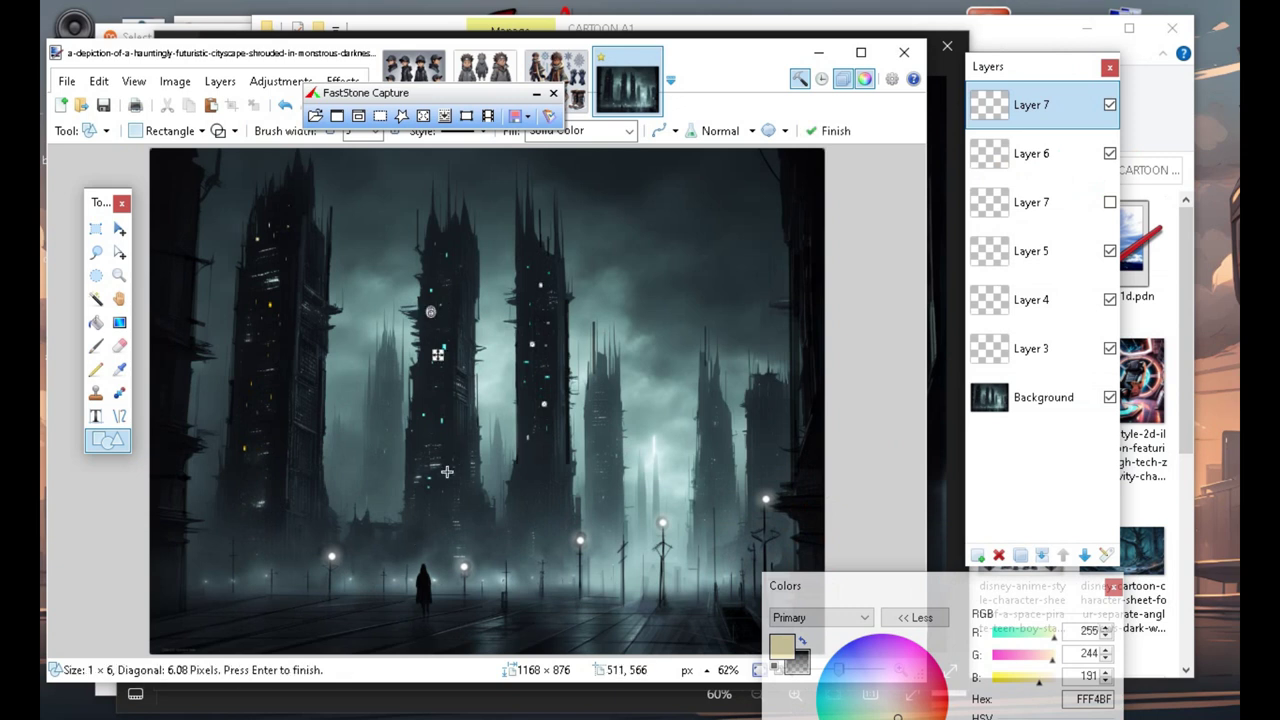
key(Return)
drag(439, 401, 439, 401)
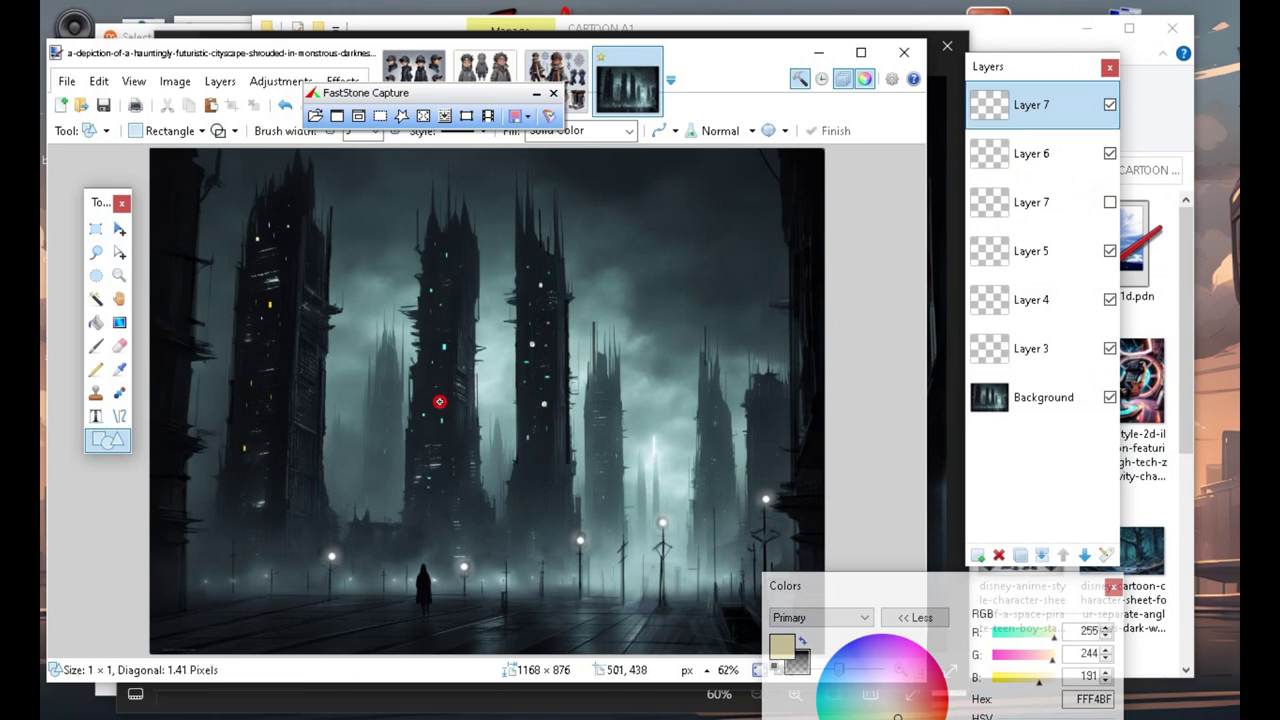
key(Return)
Draw more tiny pale yellow windows on the second tower and one on the distant spire beside it.
click(435, 270)
key(Return)
click(441, 401)
key(Return)
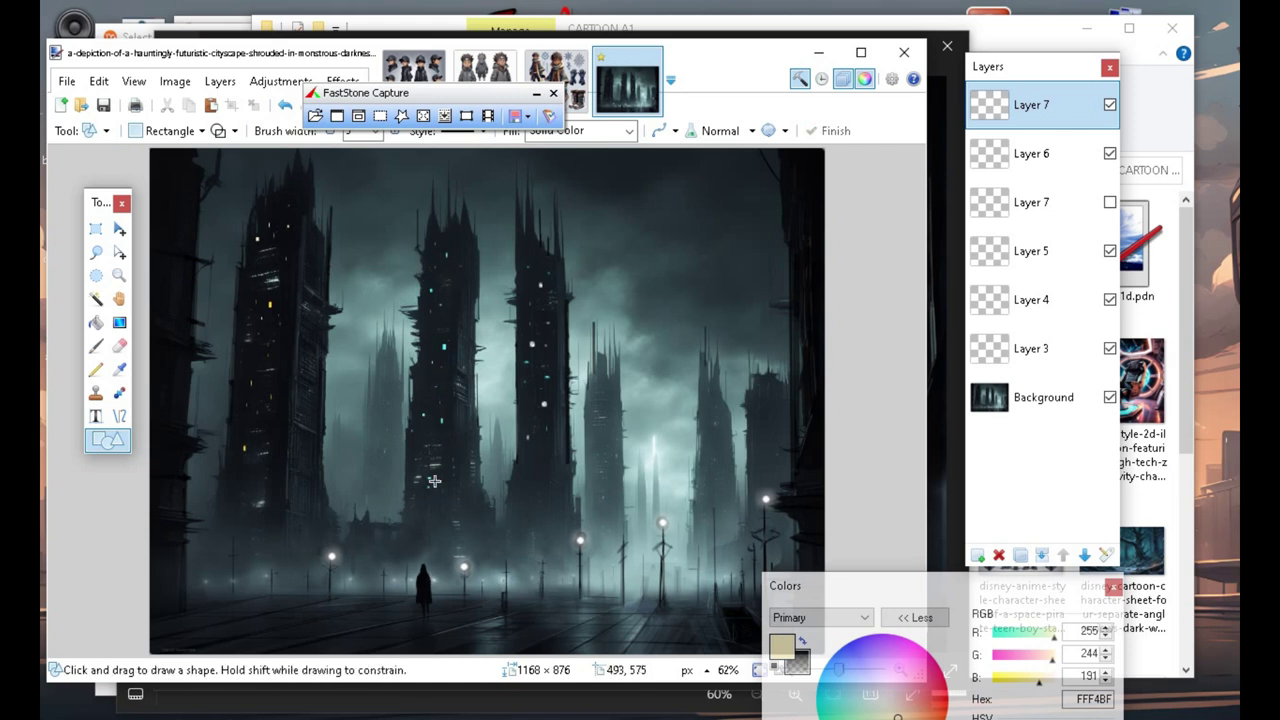
click(429, 547)
key(Return)
click(379, 434)
key(Return)
Move the Colors window above the image and set the primary colour to pale green 8CF4BF with opacity 97.
drag(986, 584, 1040, 226)
drag(884, 240, 659, 8)
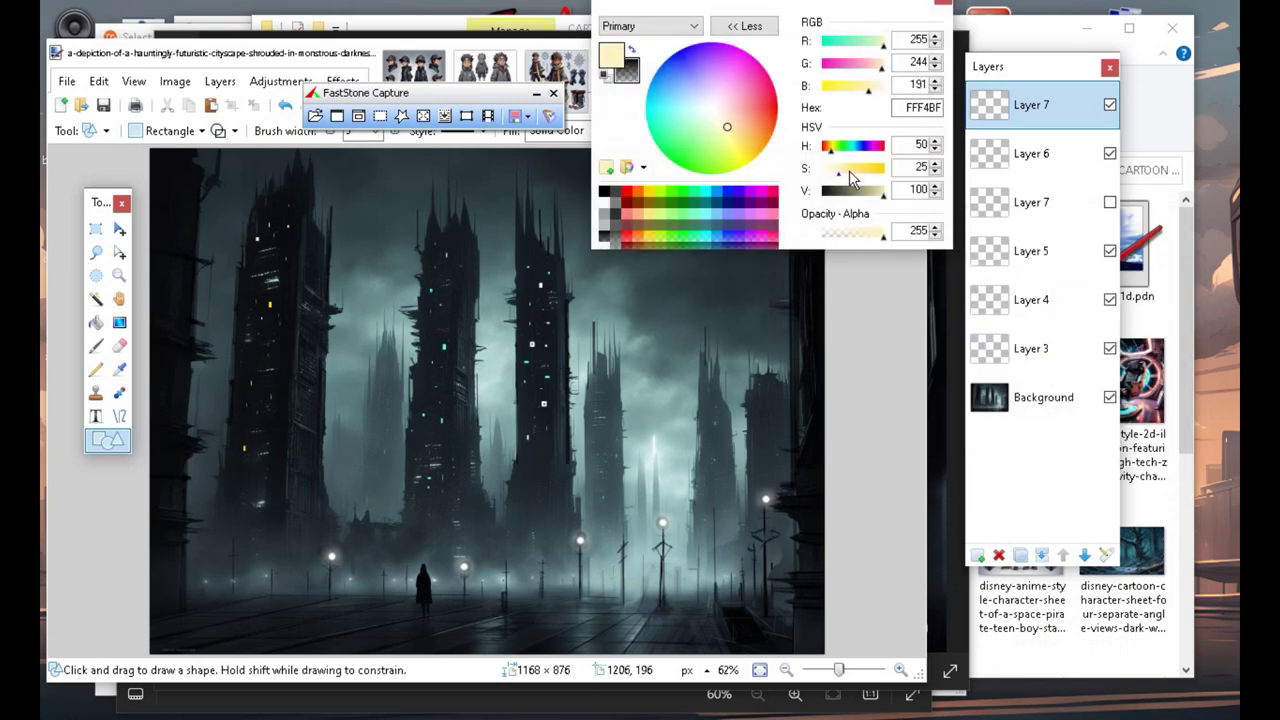
drag(878, 236, 846, 238)
click(856, 47)
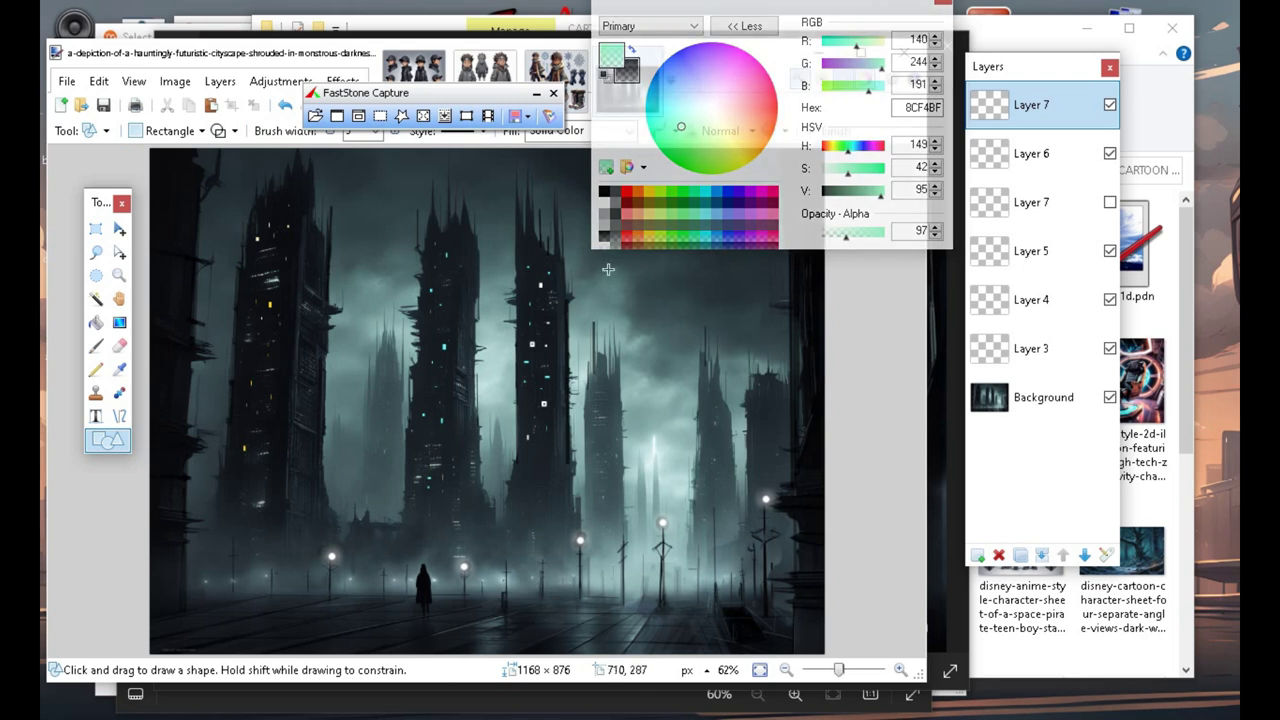
Draw three tiny pale green windows on the distant spire between the first two towers, about 1 × 1 px and 6 × 6 px.
click(378, 397)
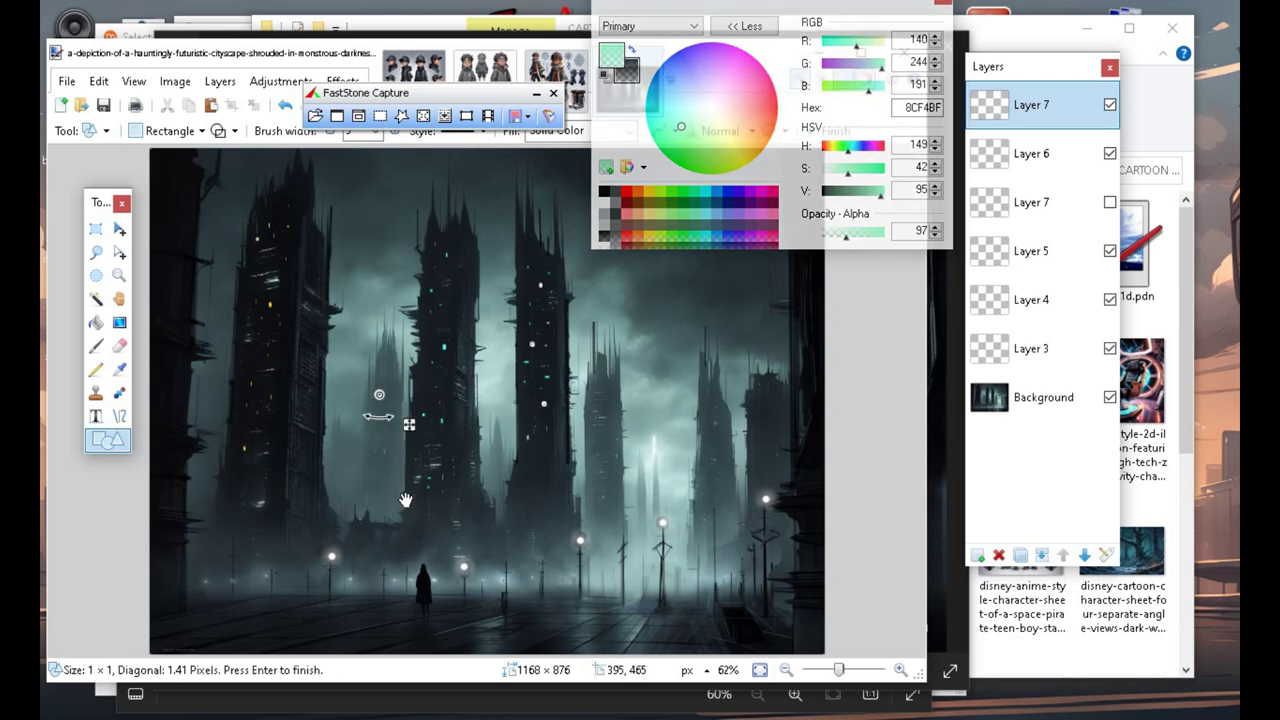
key(Return)
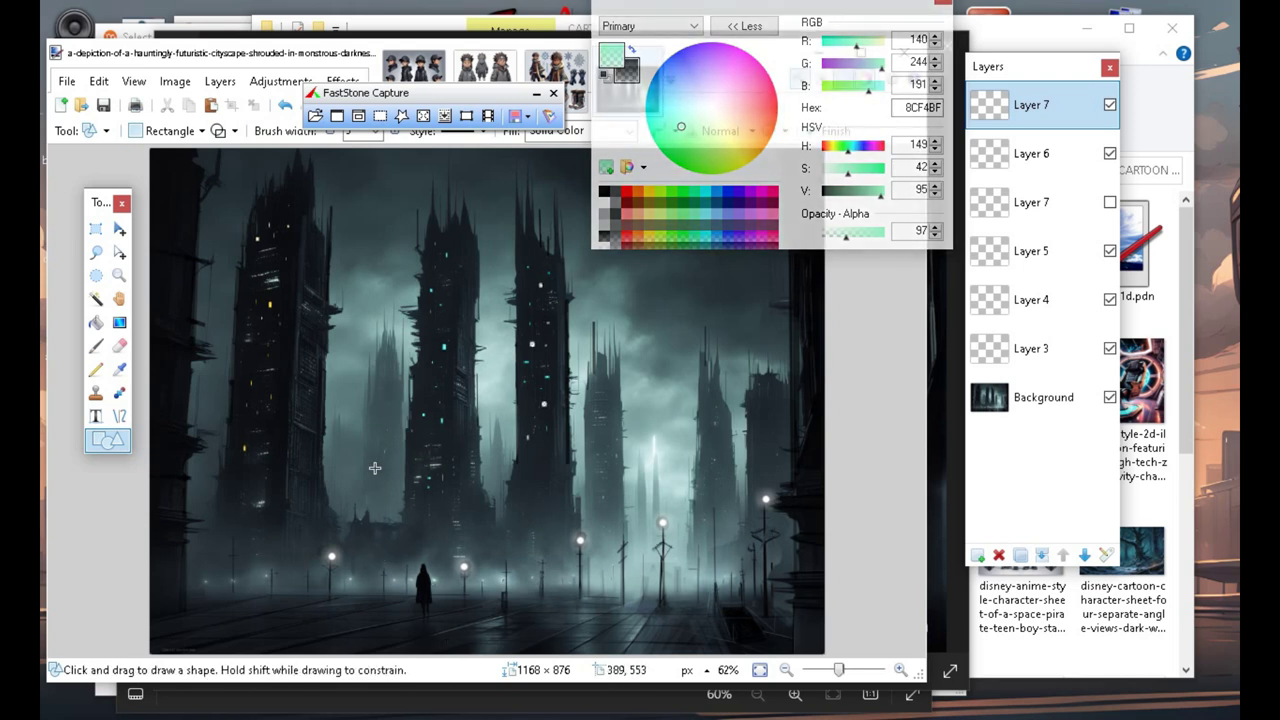
click(374, 466)
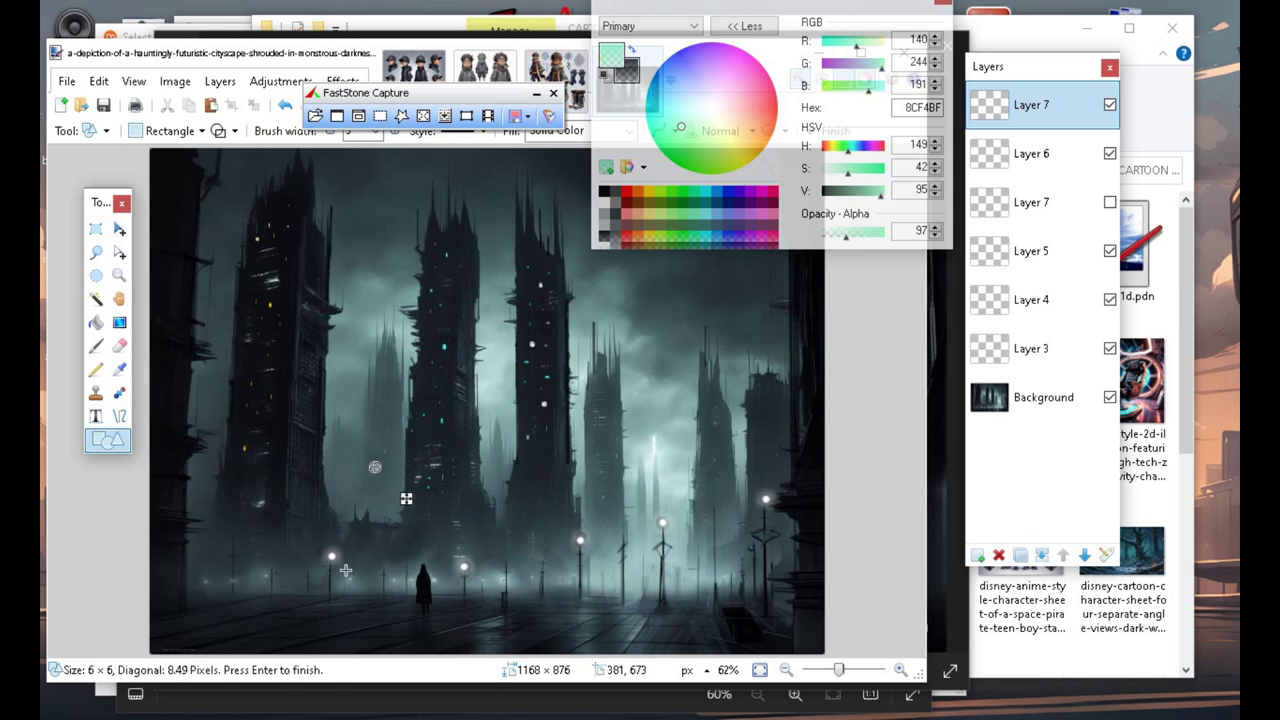
key(Return)
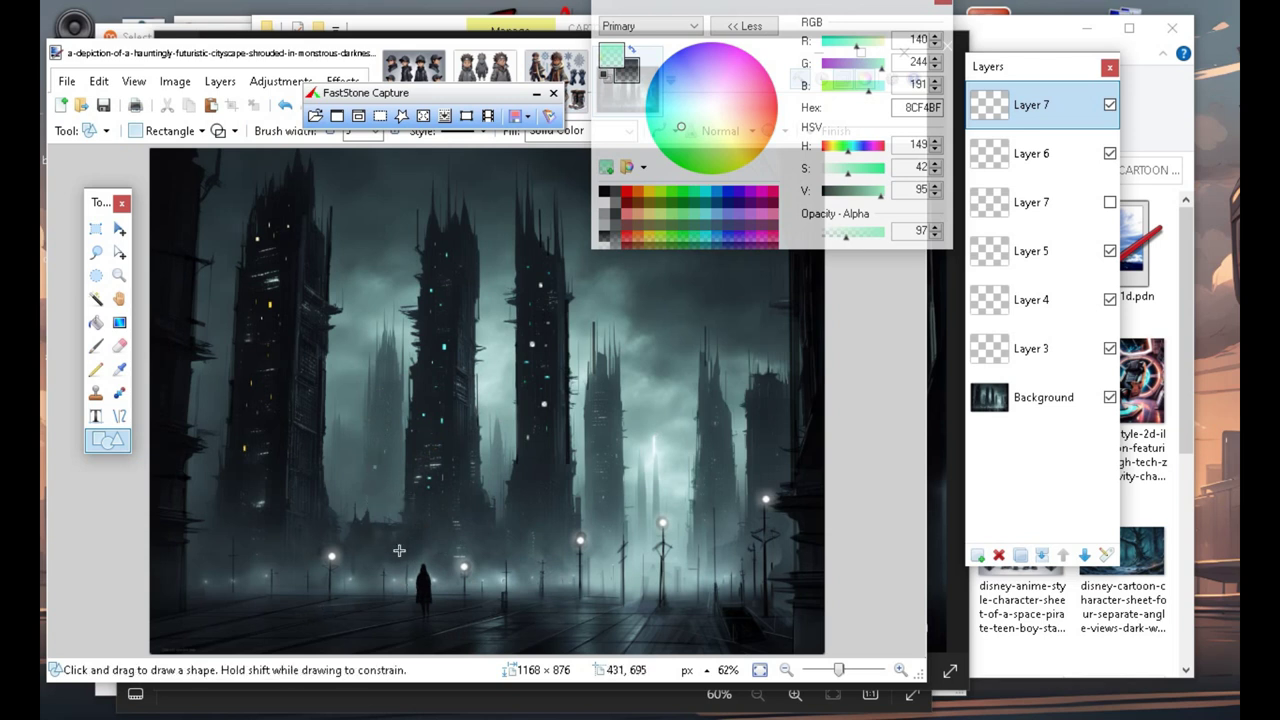
click(380, 486)
key(Return)
Draw tiny pale green windows on the lower half of the third tower, about 1 × 4, 4 × 6 and 4 × 8 px.
drag(529, 450, 530, 454)
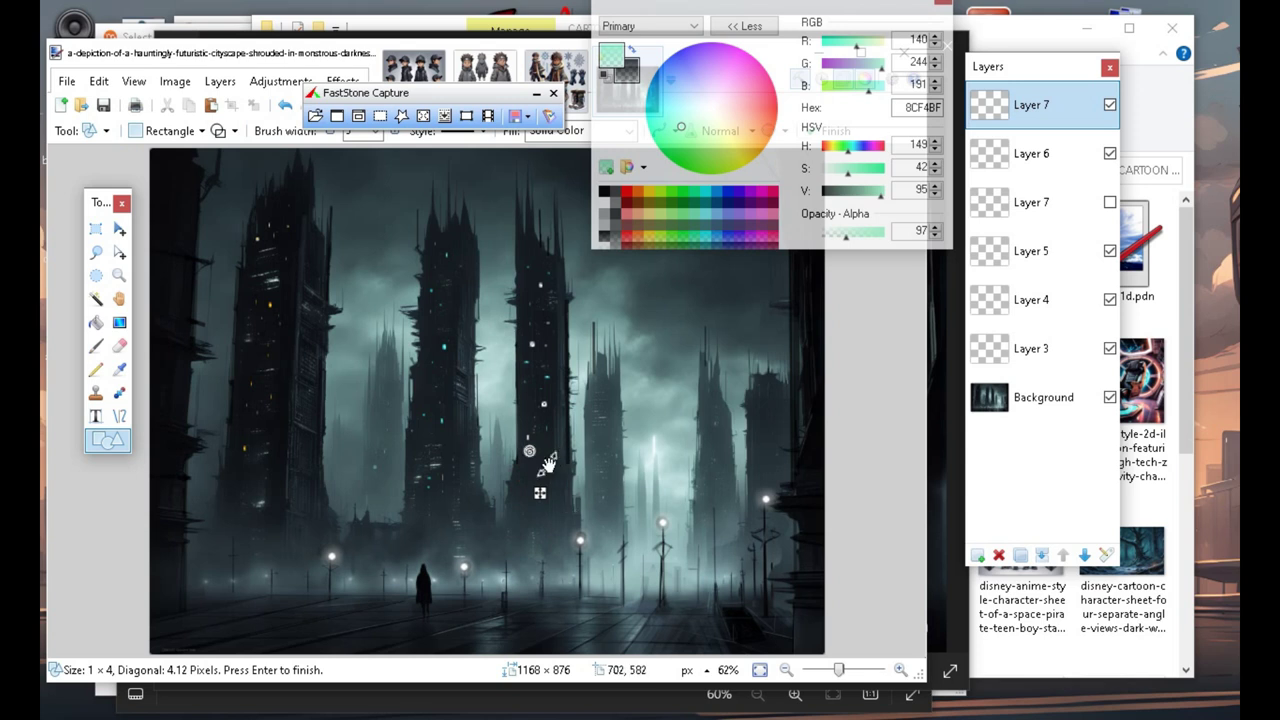
key(Return)
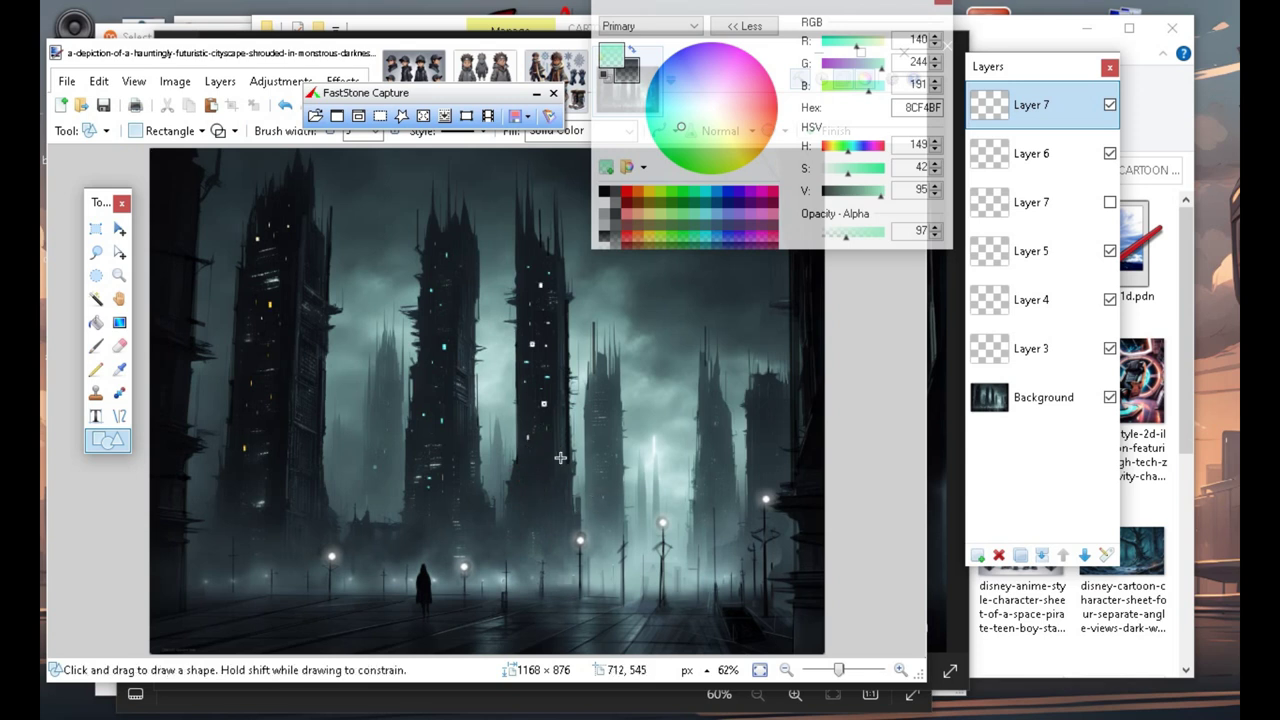
drag(542, 447, 548, 453)
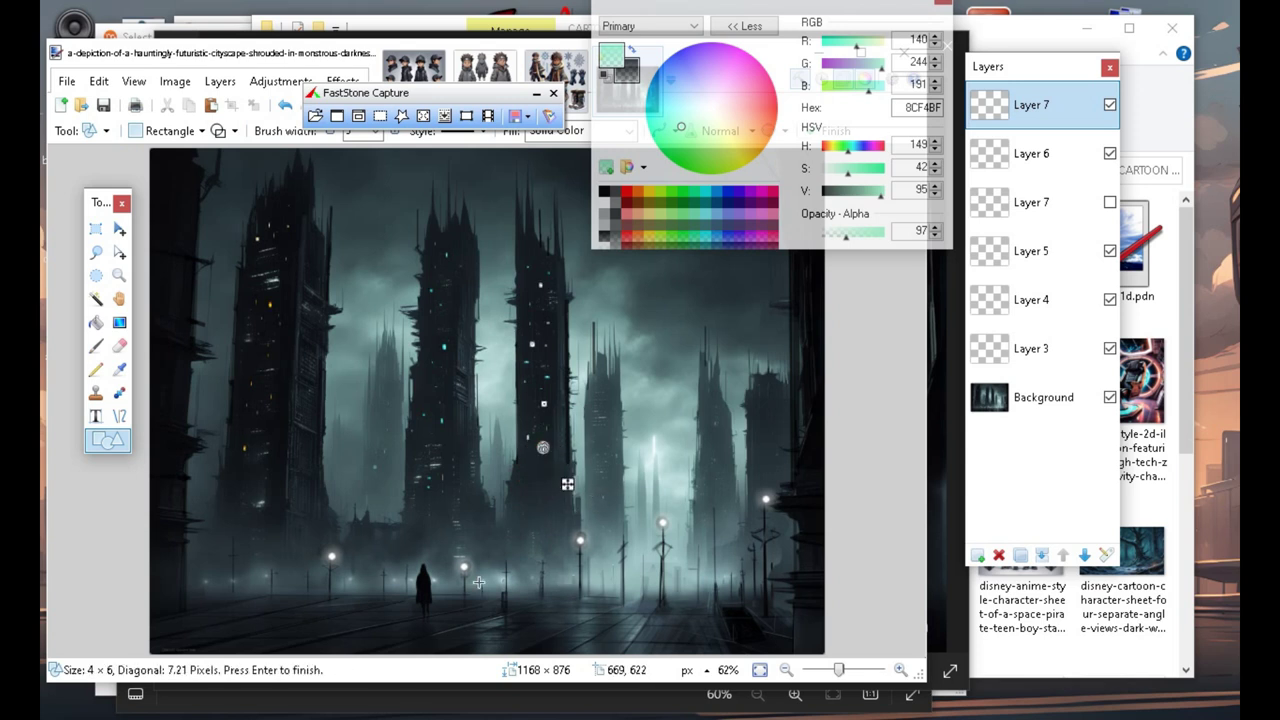
key(Return)
click(523, 461)
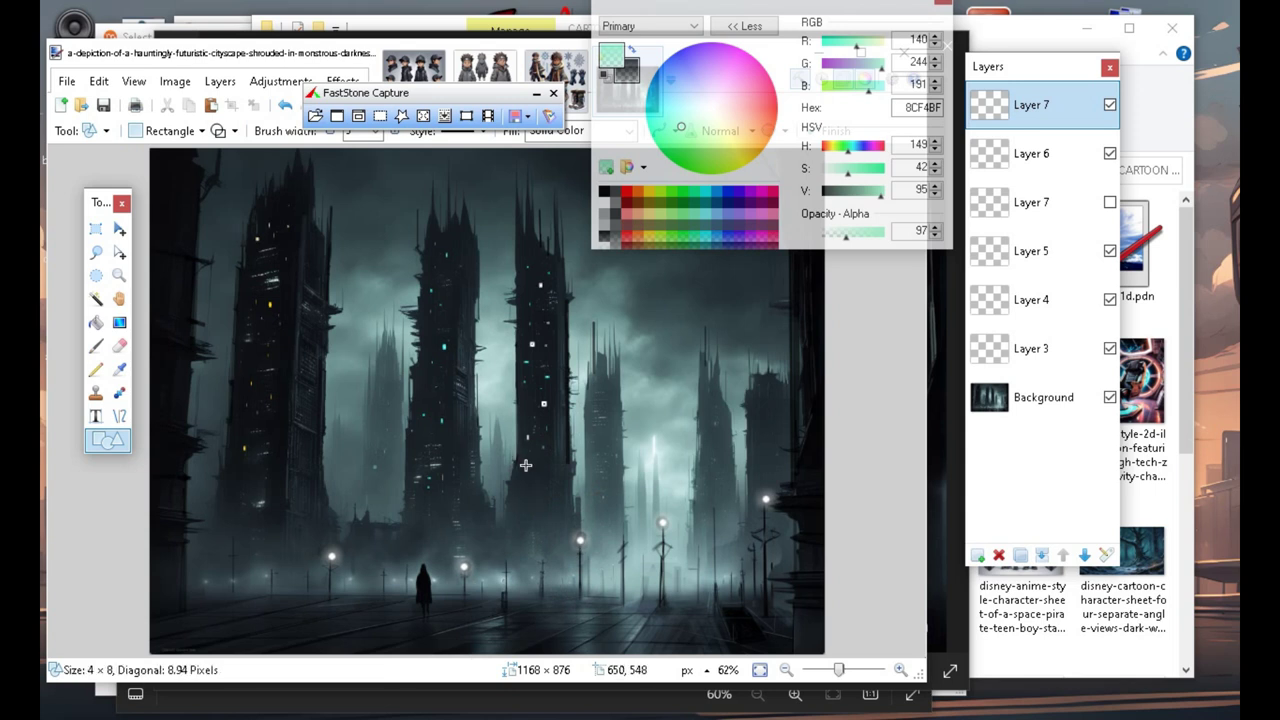
click(541, 402)
key(Return)
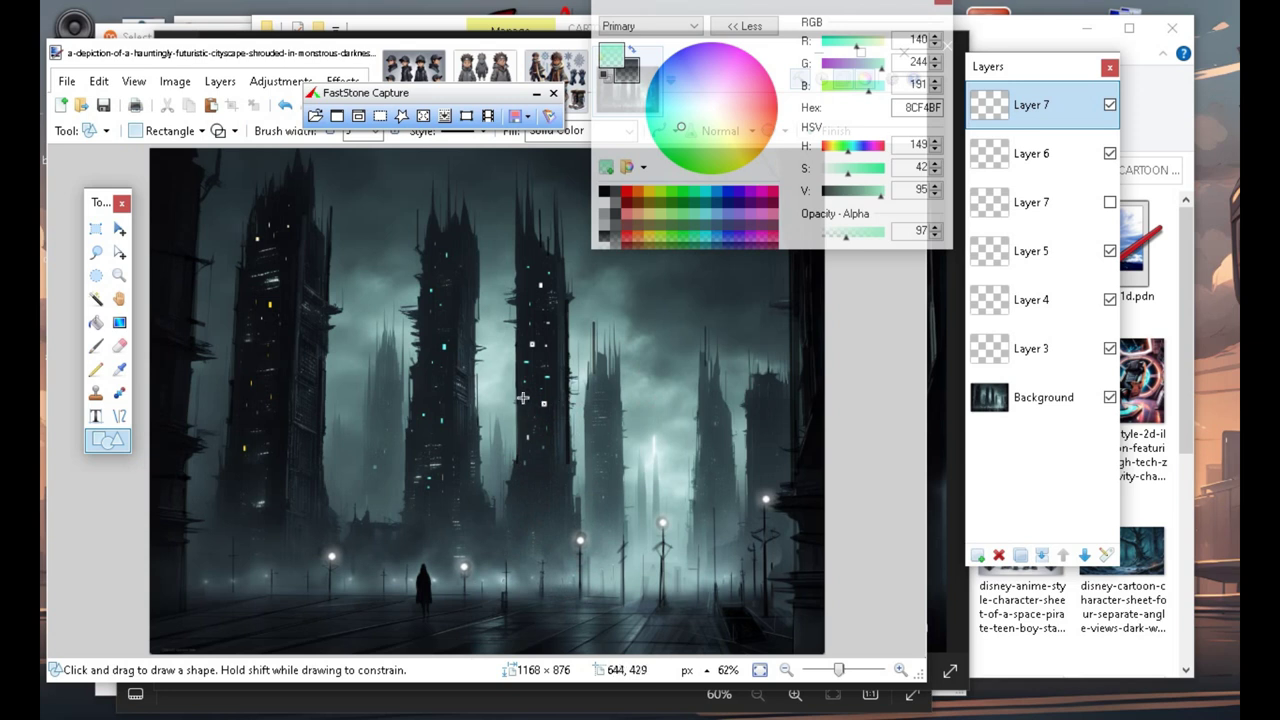
Add more pale green windows along the left side of the third tower, one about 4 × 2 px.
drag(523, 422, 531, 429)
key(Return)
drag(574, 484, 531, 485)
key(Return)
key(Return)
key(Return)
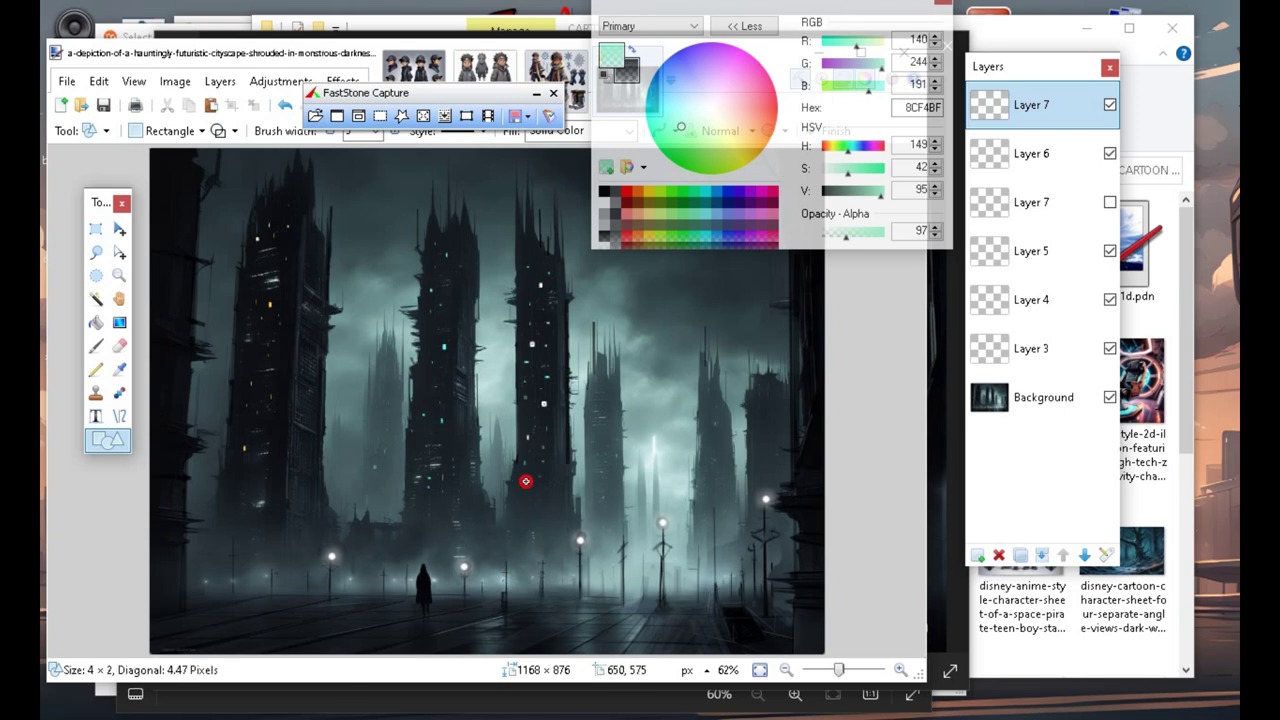
key(Return)
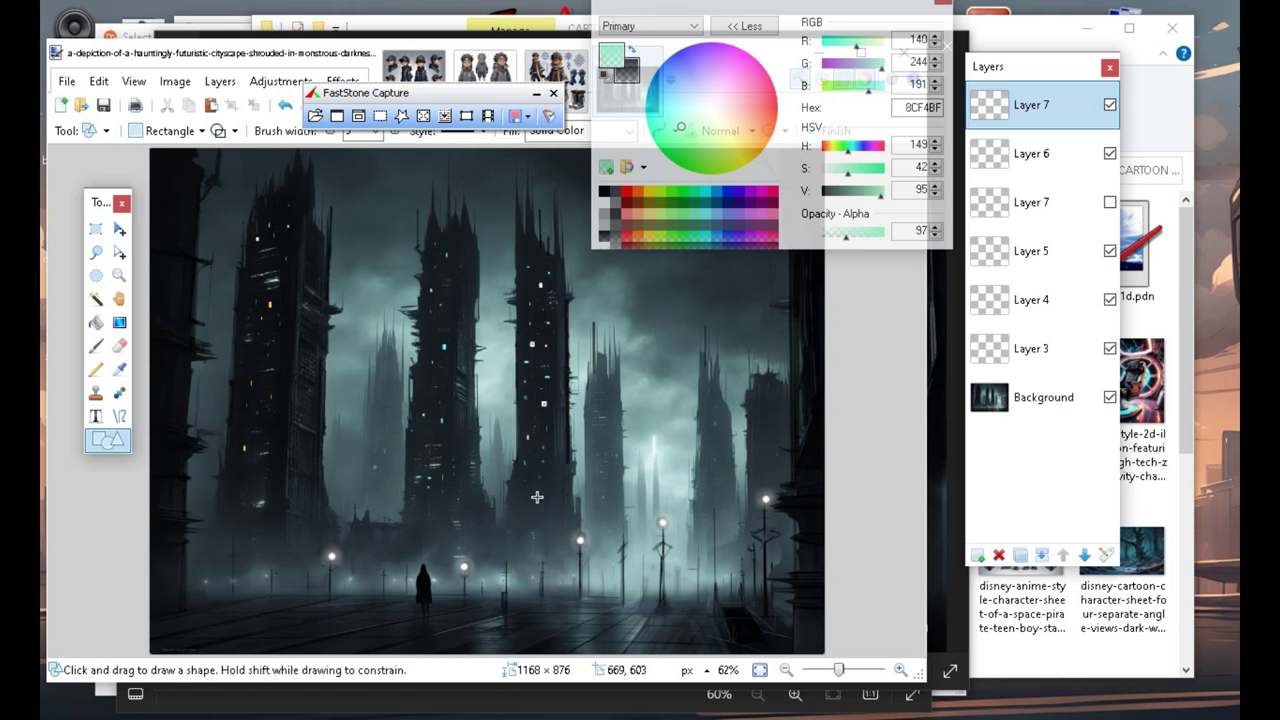
Draw a few faint green windows near the base of the third tower.
drag(548, 501, 580, 540)
key(Return)
drag(532, 491, 536, 559)
key(Return)
Draw tiny pale green windows on the middle and lower parts of the second tower.
drag(421, 392, 443, 429)
key(Return)
drag(424, 373, 435, 530)
key(Return)
drag(460, 474, 461, 475)
key(Return)
Draw narrow green windows higher on the second tower and one about 1 × 4 px low on the first tower.
drag(470, 254, 471, 258)
key(Return)
drag(471, 317, 474, 326)
key(Return)
drag(466, 252, 472, 260)
drag(437, 398, 439, 406)
key(Return)
drag(248, 480, 249, 485)
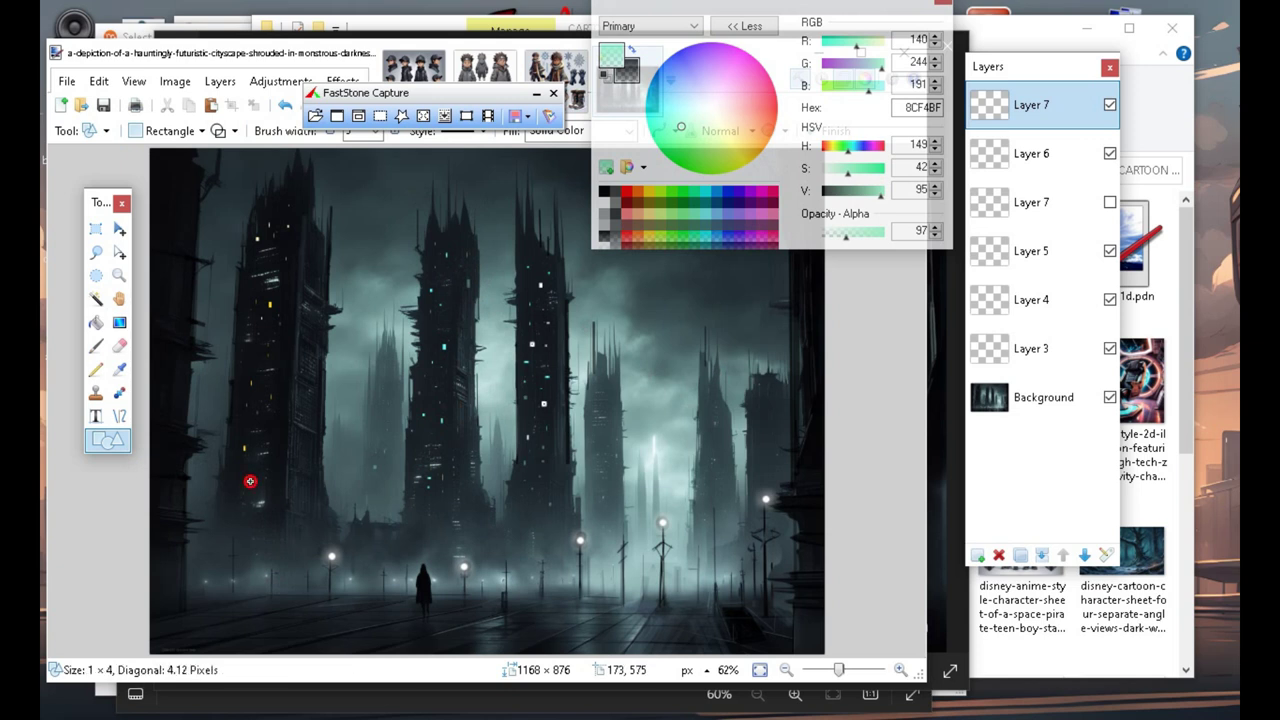
key(Return)
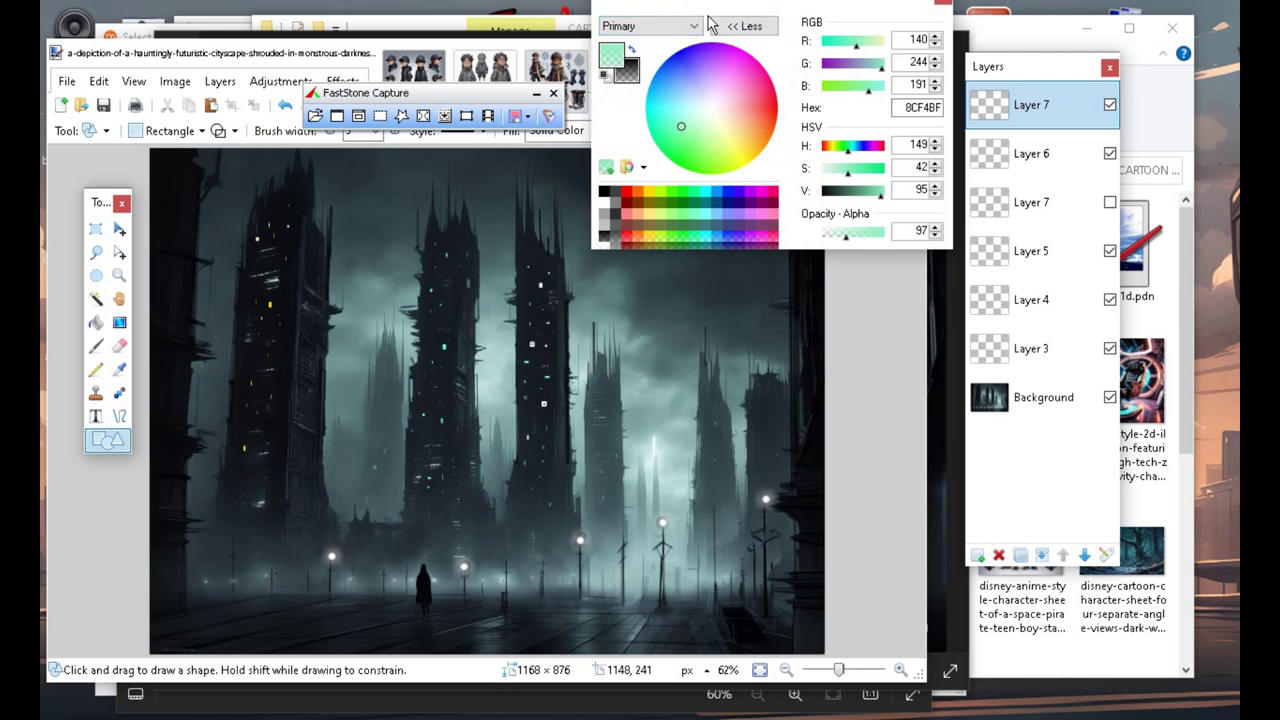
Move the Colors window clear of the image and draw two tiny pale green windows on the fourth tower.
drag(686, 6, 1048, 23)
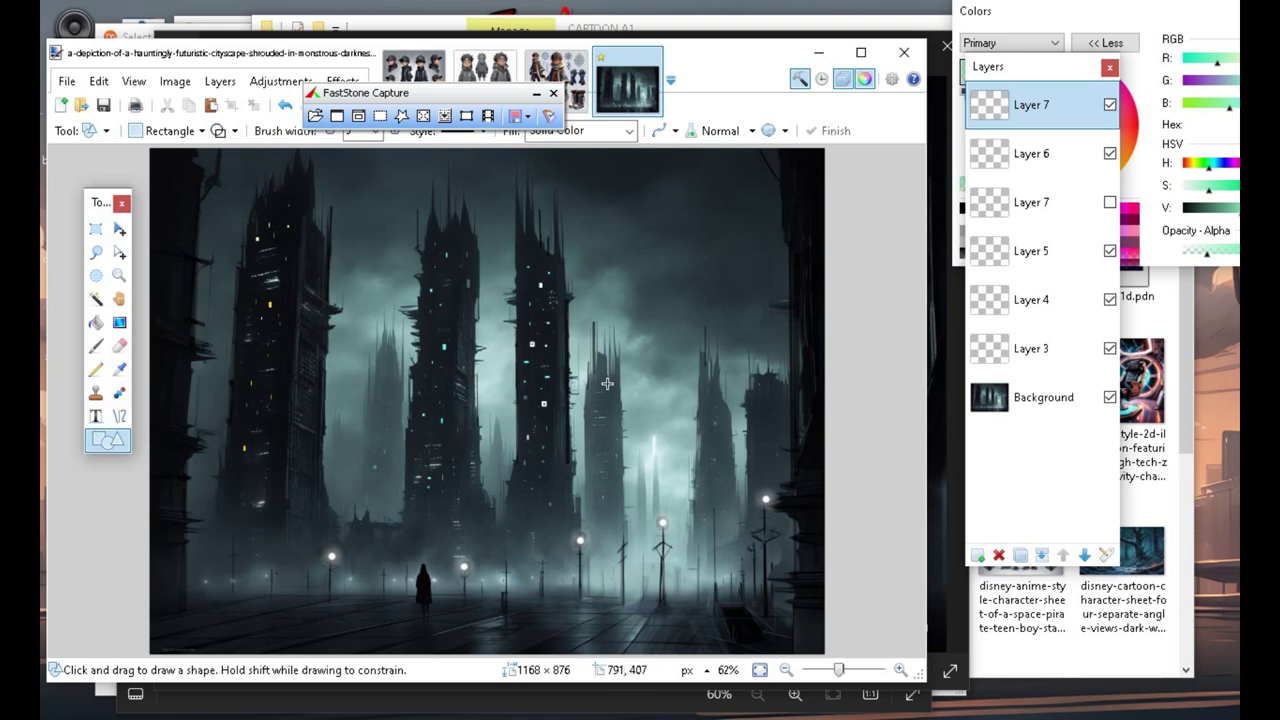
drag(607, 383, 613, 389)
key(Return)
drag(604, 437, 607, 438)
key(Return)
Draw small pale green windows on the upper and lower parts of the far-right background tower.
drag(760, 390, 761, 455)
key(Return)
key(Return)
key(Return)
key(Return)
drag(767, 399, 771, 400)
key(Return)
click(764, 477)
key(Return)
Add more pale green windows along the right side of the far-right background tower, one about 3 × 1 px.
click(775, 468)
drag(769, 449, 780, 486)
key(Return)
drag(773, 467, 775, 467)
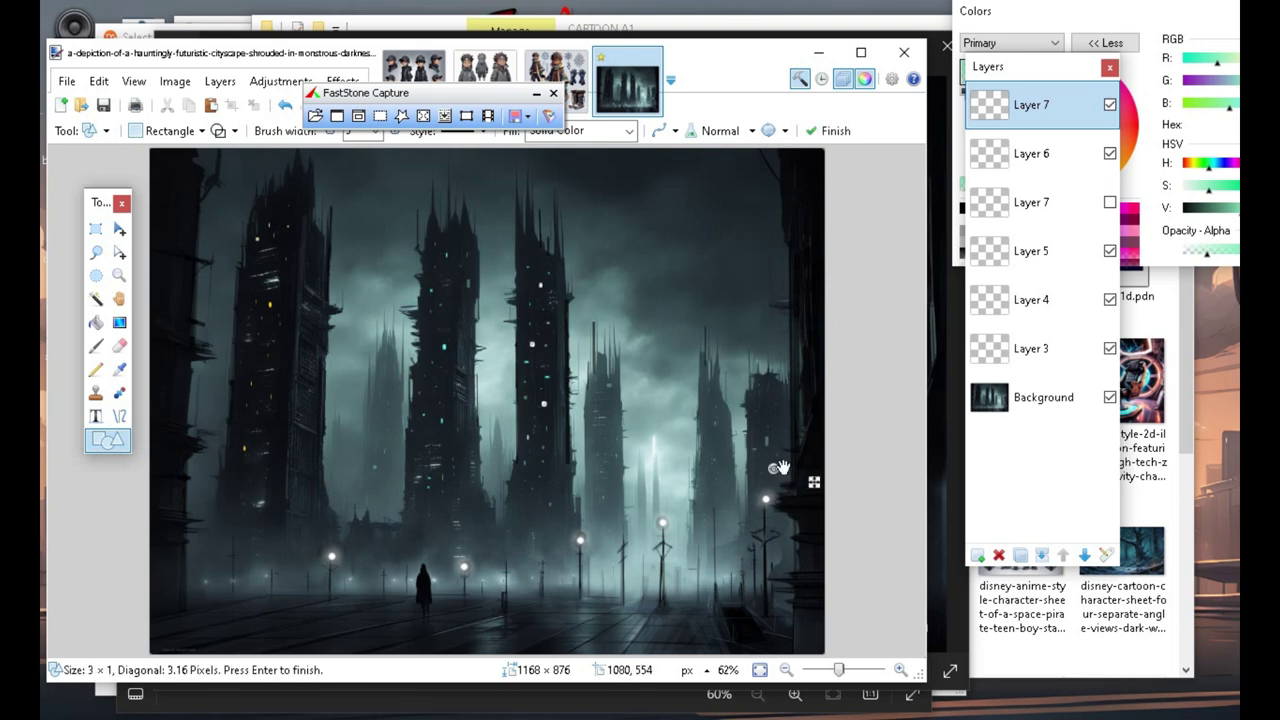
key(Return)
drag(772, 397, 772, 418)
key(Return)
key(Return)
drag(771, 469, 775, 474)
key(Return)
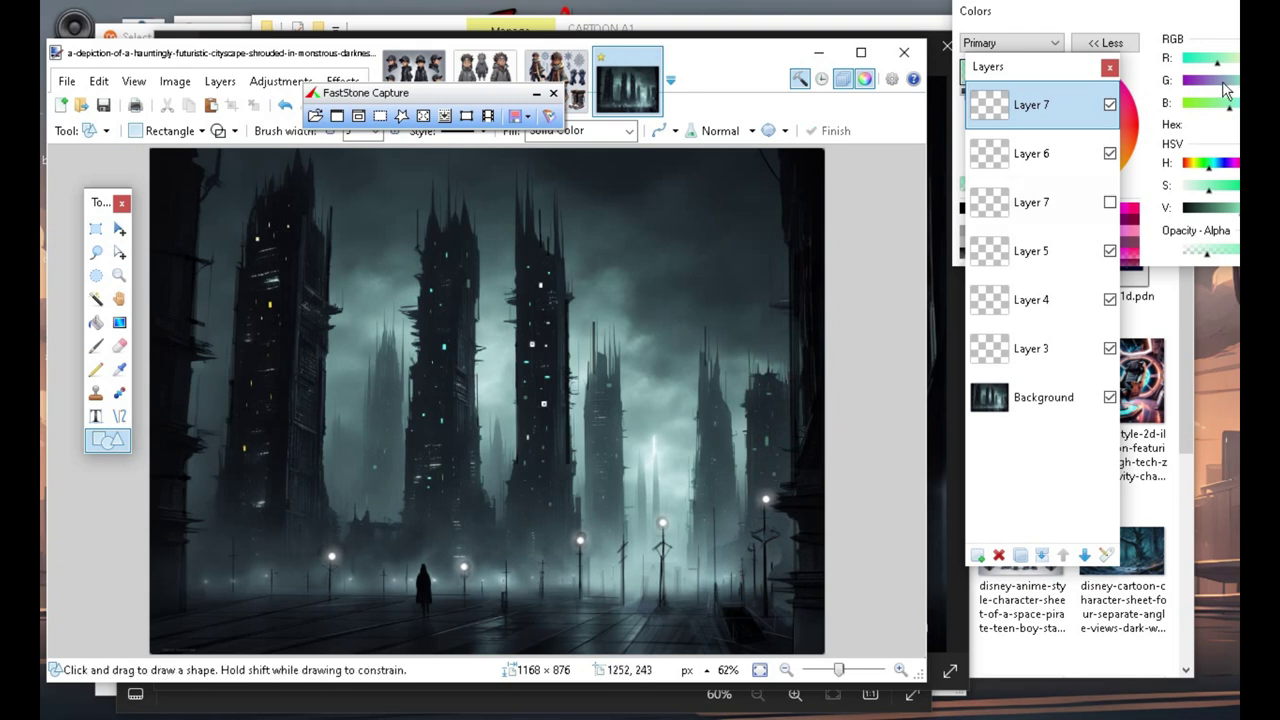
Bring the Colors window back, move the Layers window aside, and set the primary colour to red FF0000 with opacity 66.
drag(1062, 20, 904, 13)
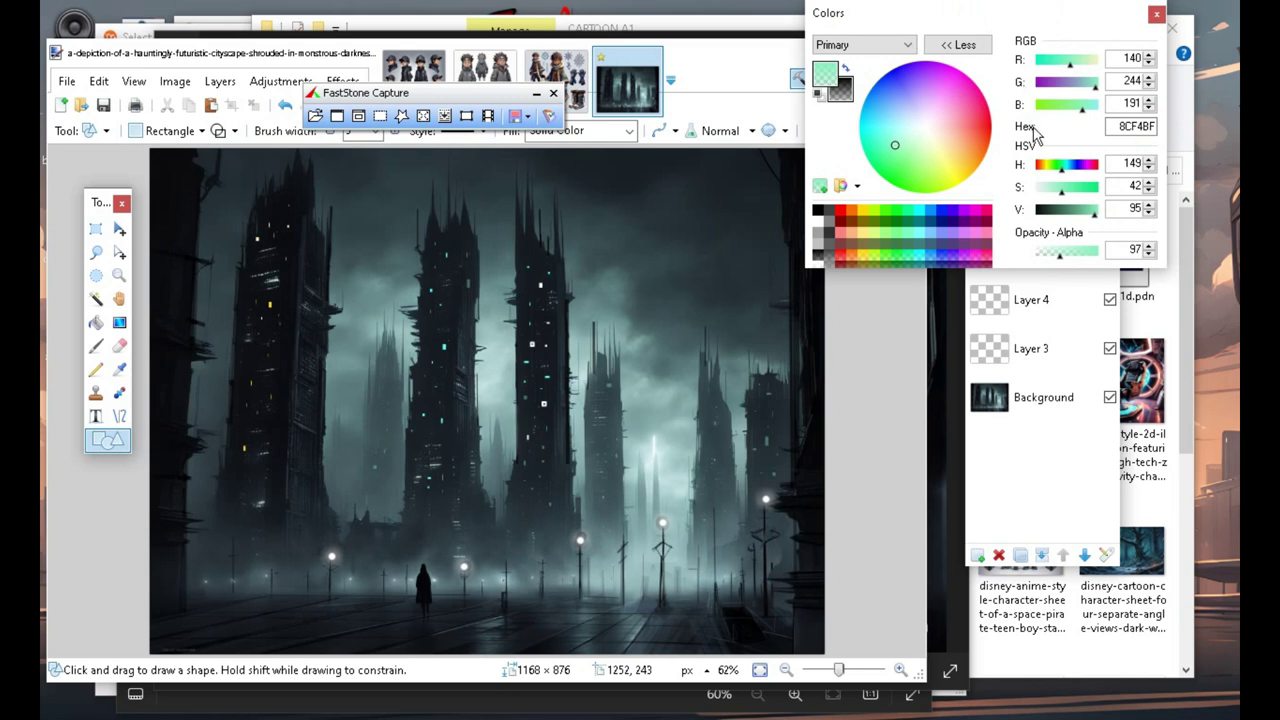
click(840, 211)
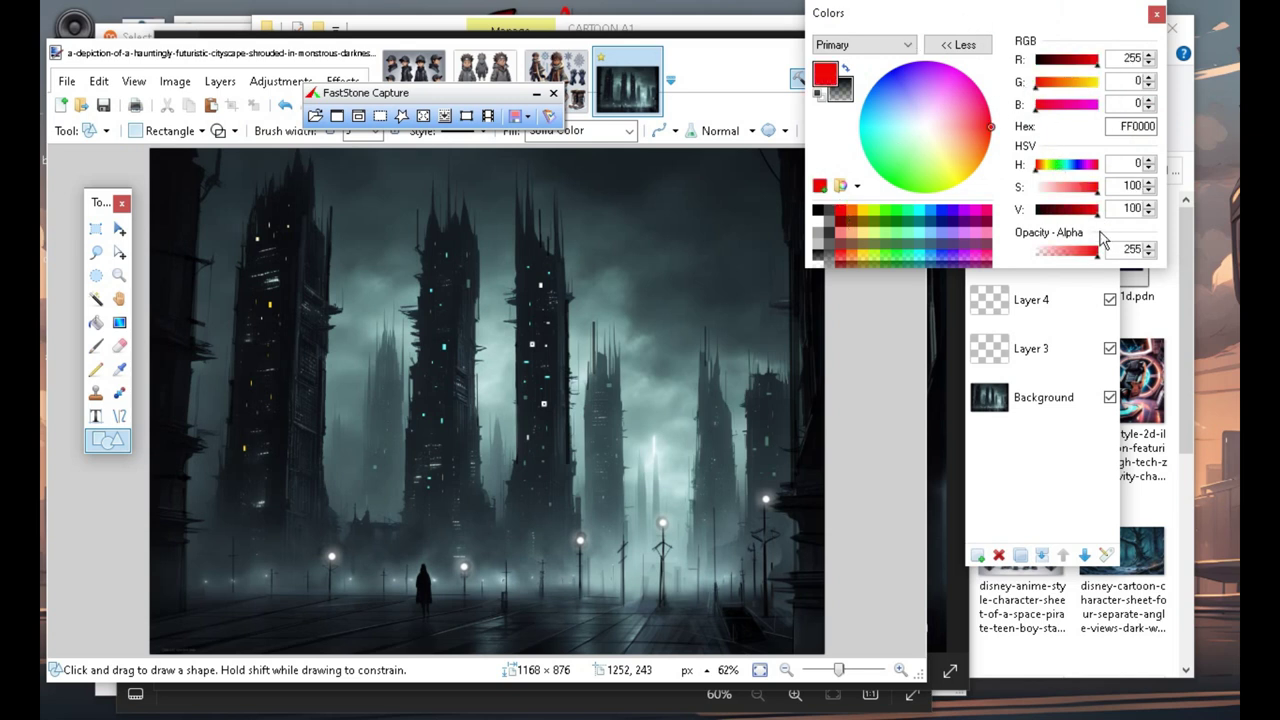
click(1067, 244)
drag(1148, 312, 1150, 330)
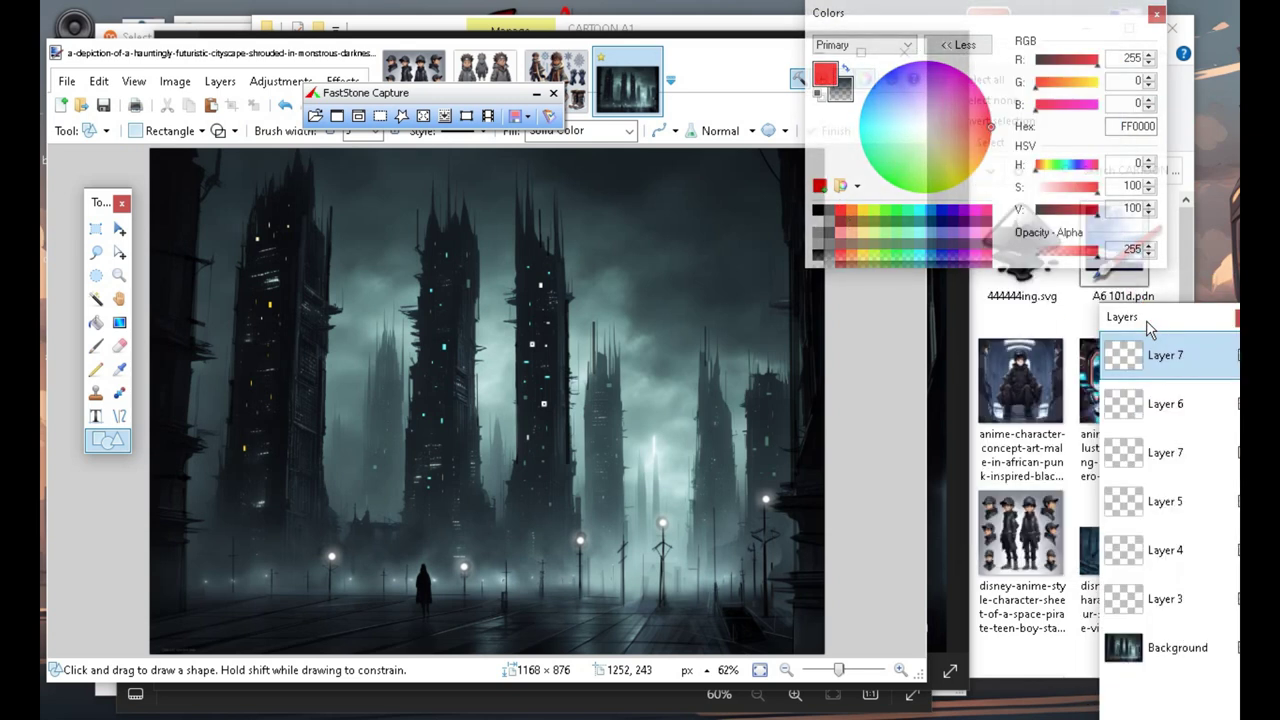
drag(1094, 251, 1053, 262)
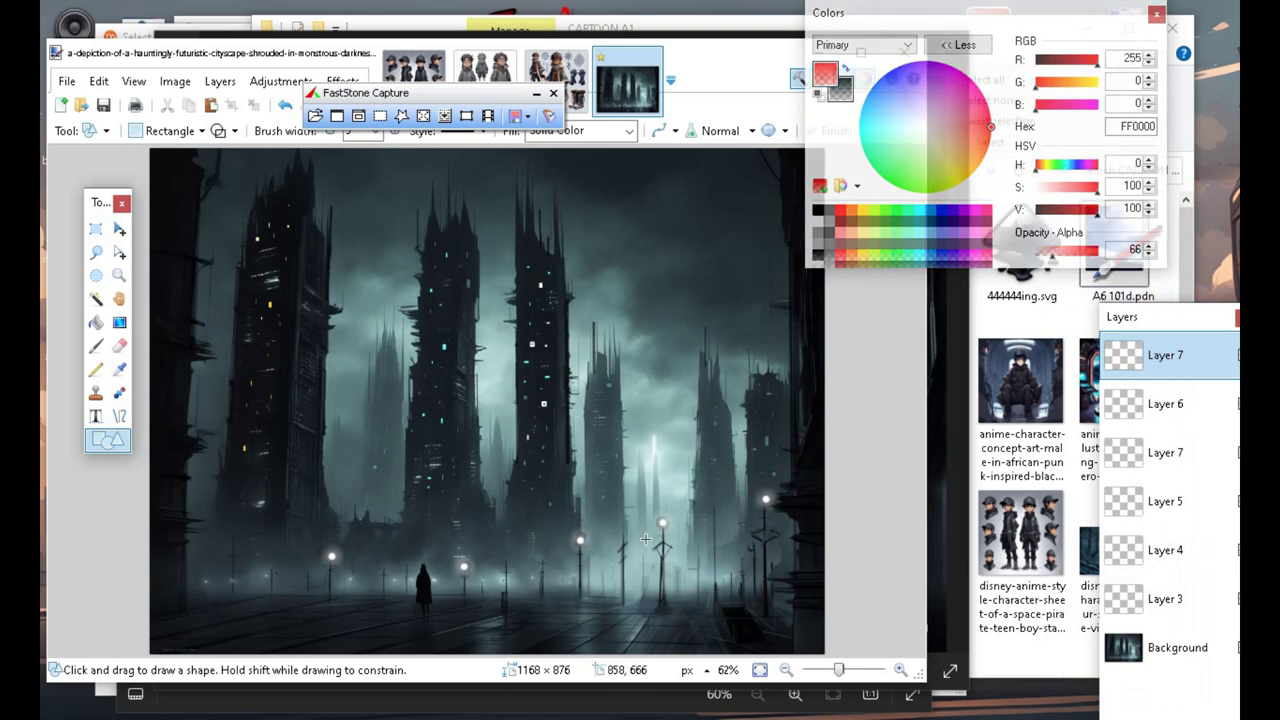
Draw small translucent red windows on the fifth tower, one about 3 × 13 px.
click(709, 434)
click(737, 518)
click(708, 447)
drag(716, 499, 718, 506)
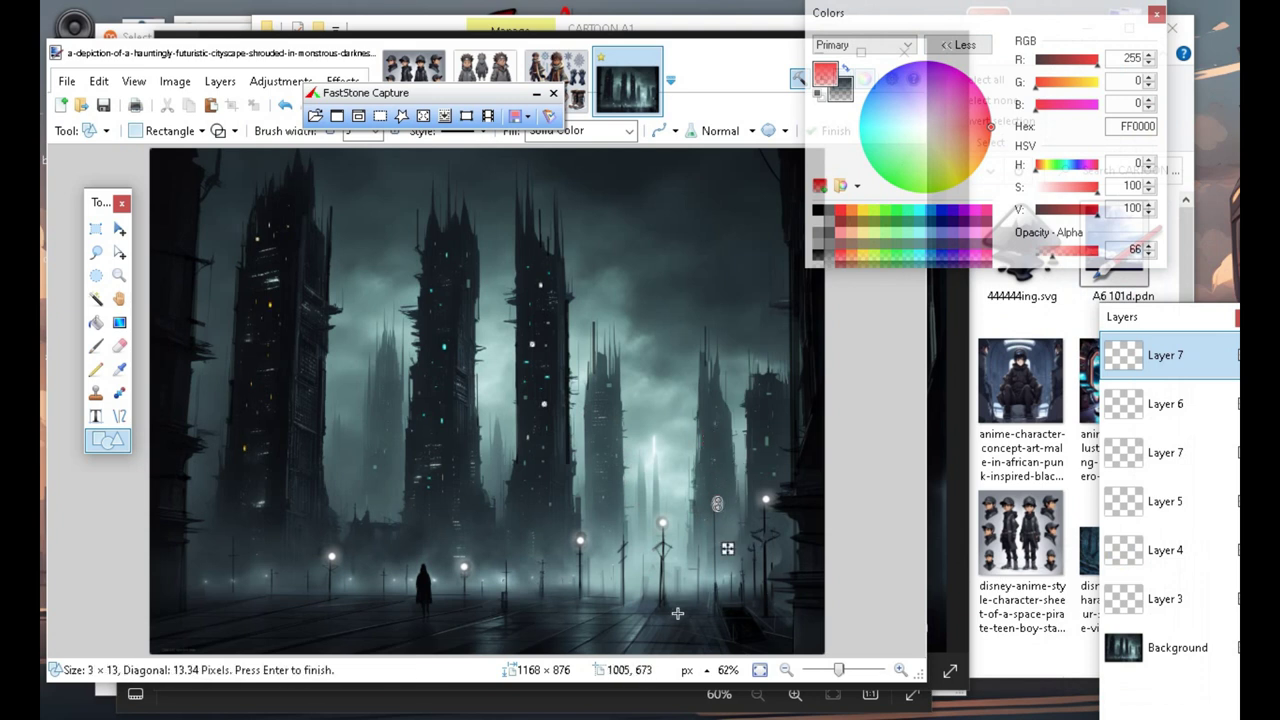
key(Return)
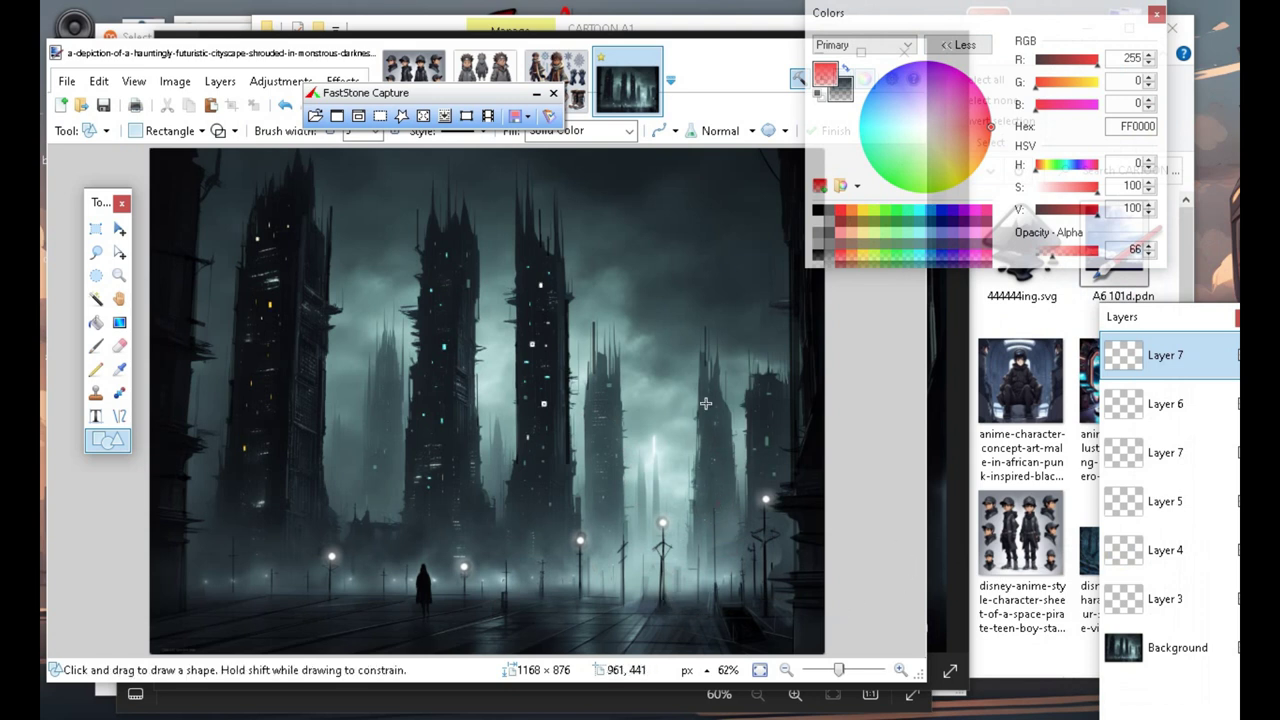
drag(709, 430, 713, 440)
key(Return)
Raise the red colour's opacity to 128 and draw a stronger red window on the fifth tower.
drag(1052, 254, 1067, 254)
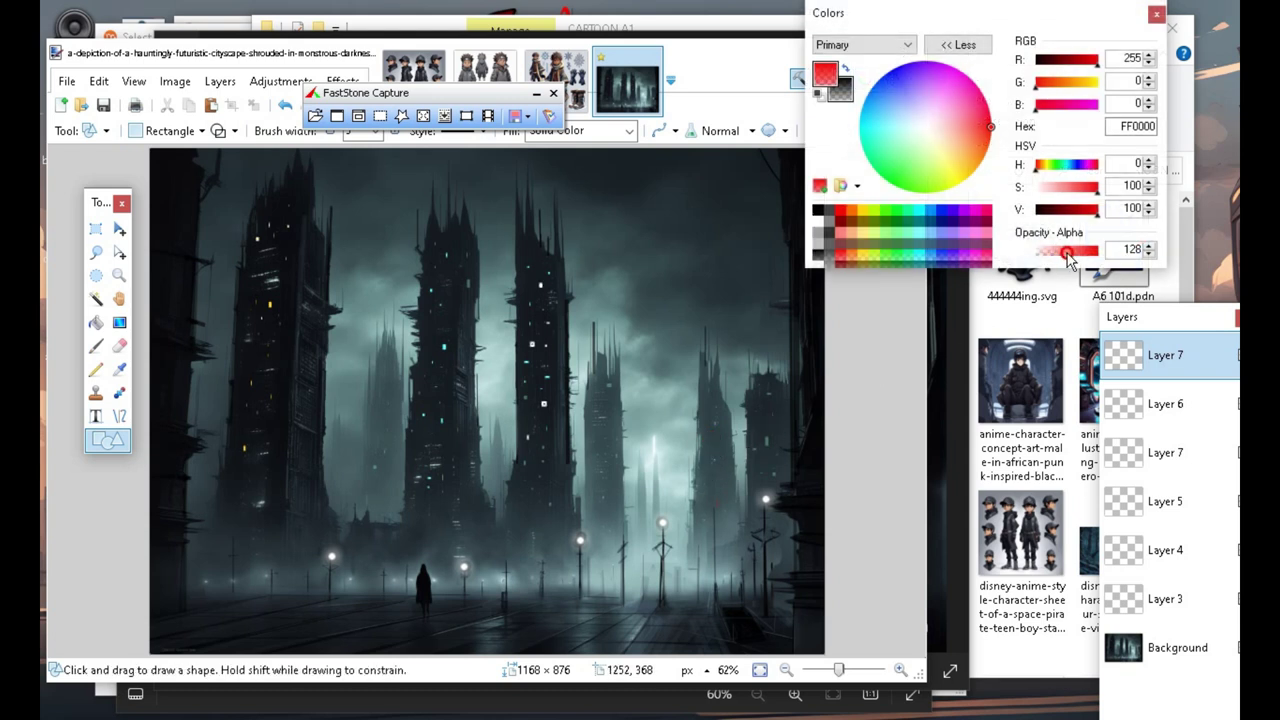
drag(717, 448, 748, 468)
key(Return)
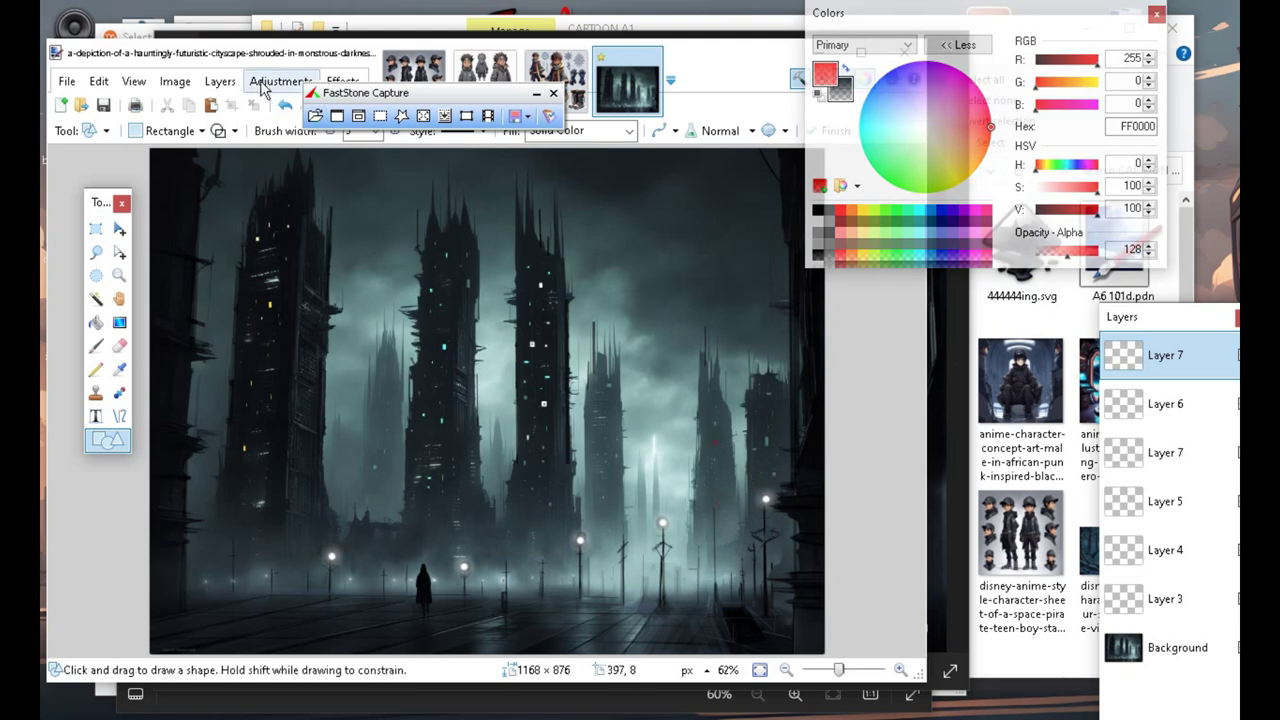
Undo the last two red windows and soften the primary colour to pale red FF7575.
click(284, 106)
click(284, 106)
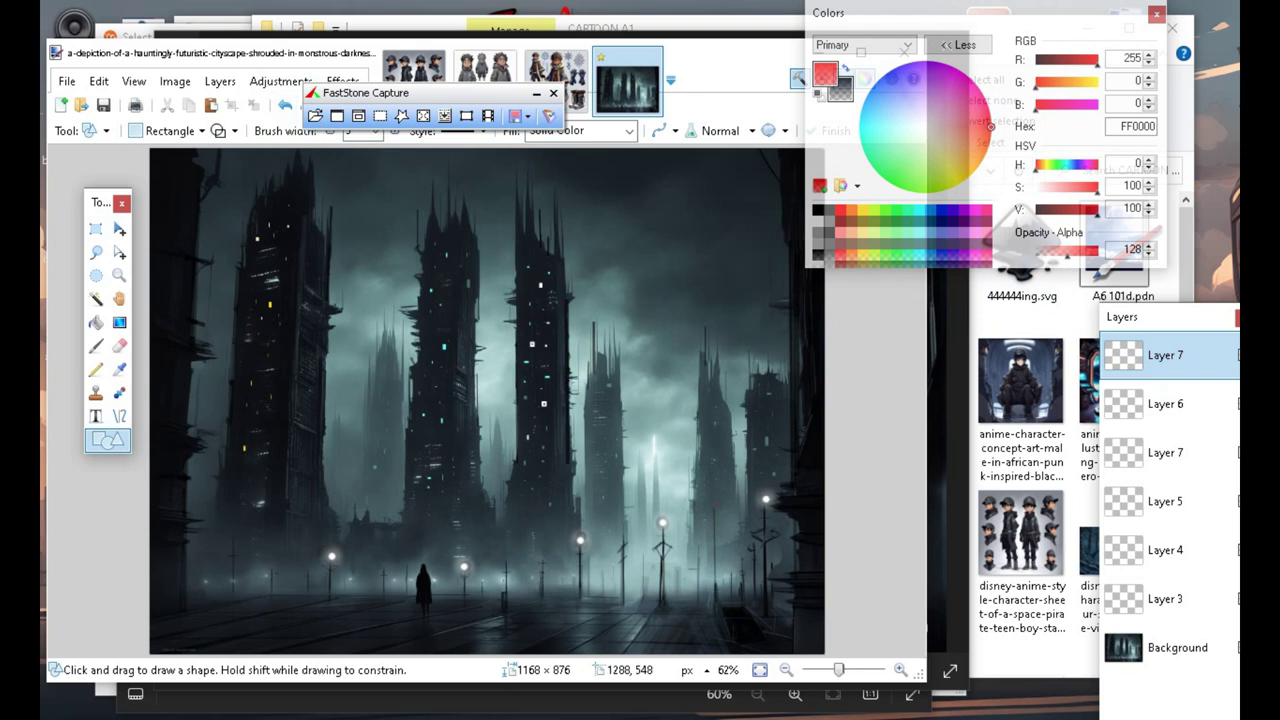
drag(1088, 187, 1070, 197)
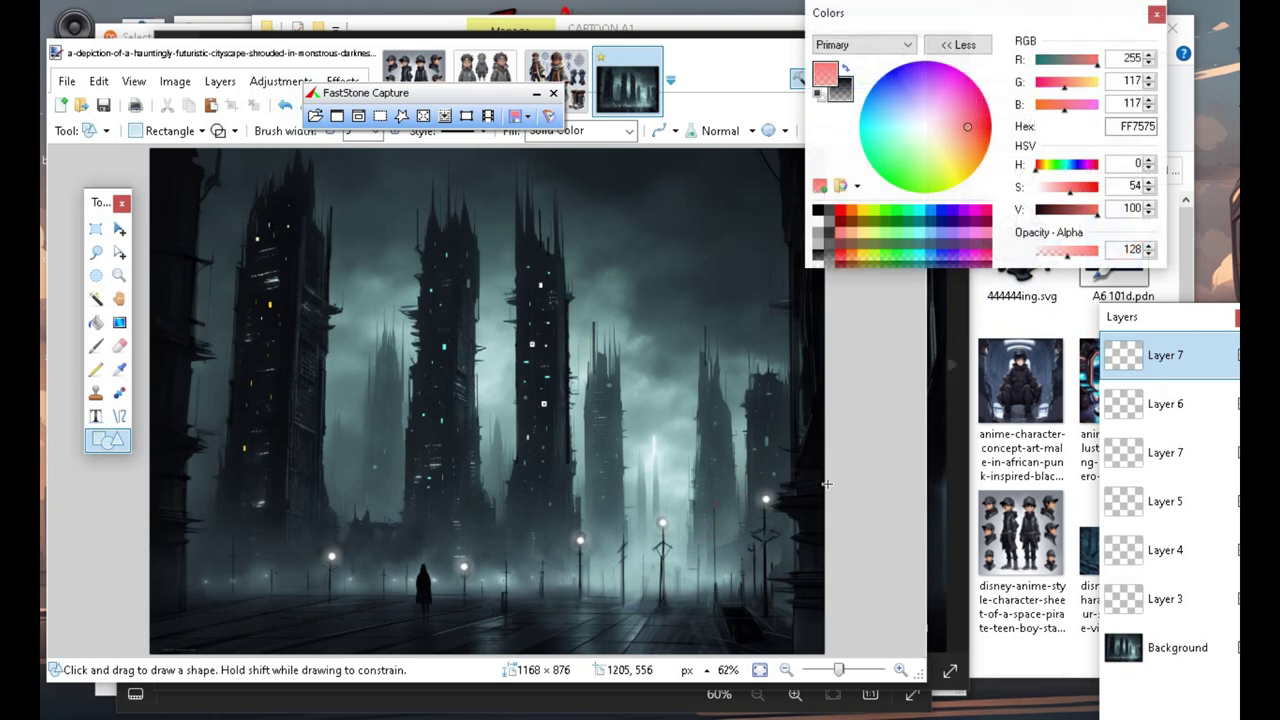
Draw tiny pale red windows on the far-right background tower, about 1 × 2 px and 1 × 1 px.
click(771, 490)
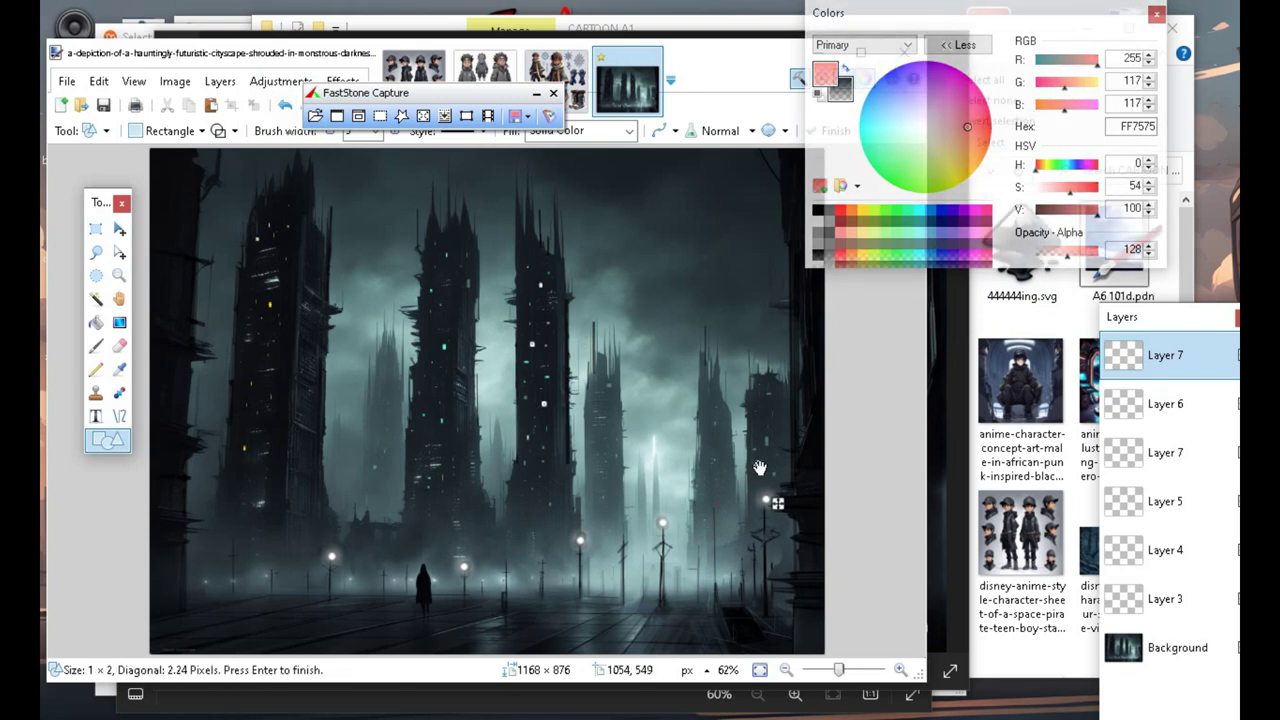
key(Return)
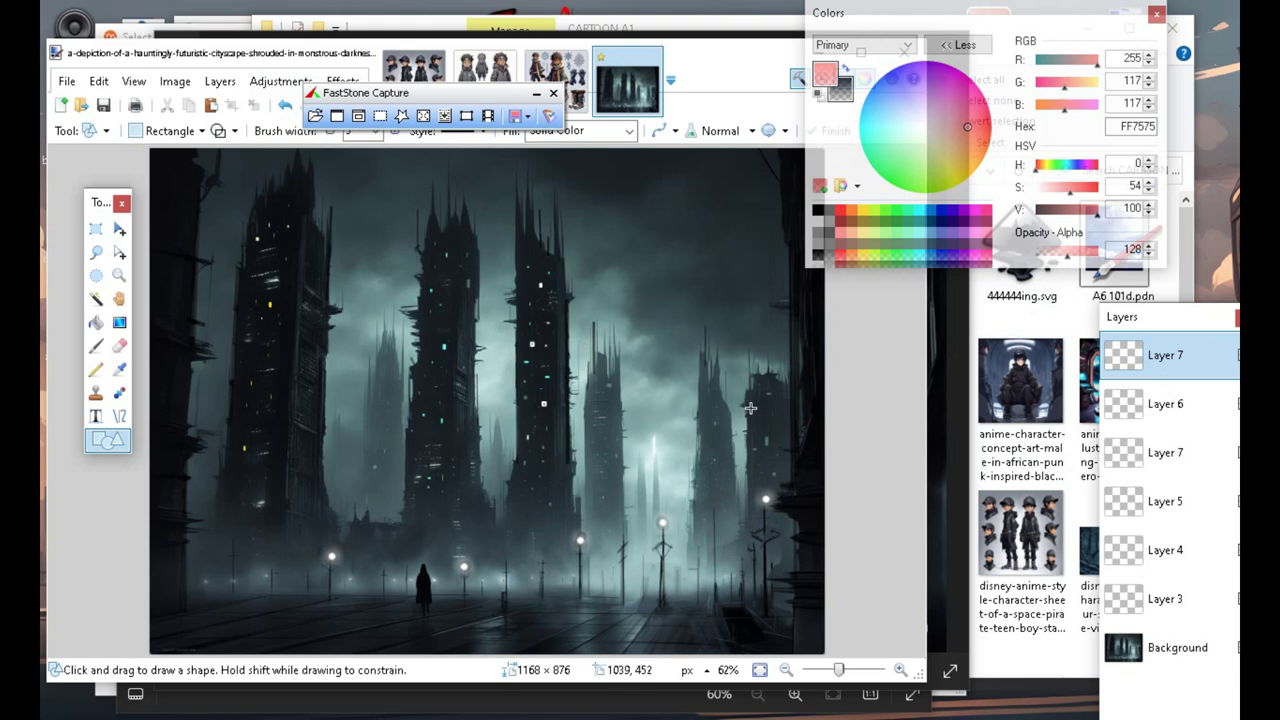
drag(763, 403, 788, 442)
key(Return)
key(Return)
click(779, 413)
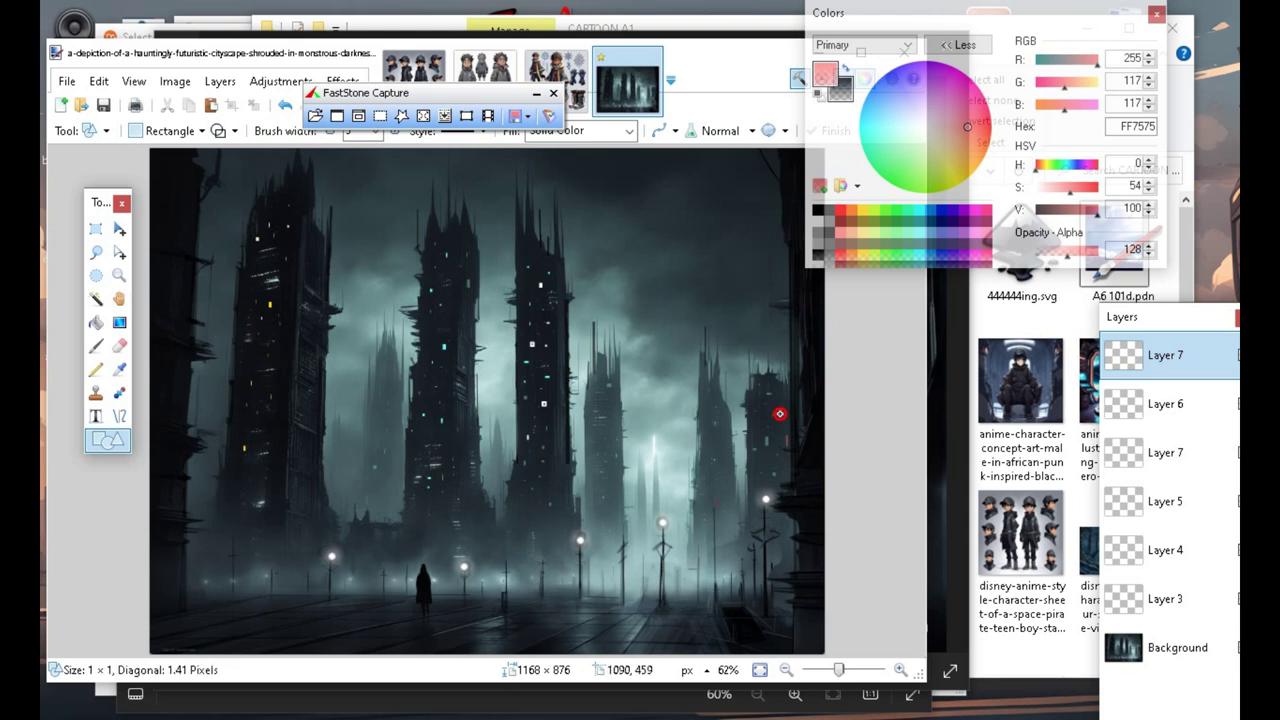
drag(779, 413, 780, 422)
key(Return)
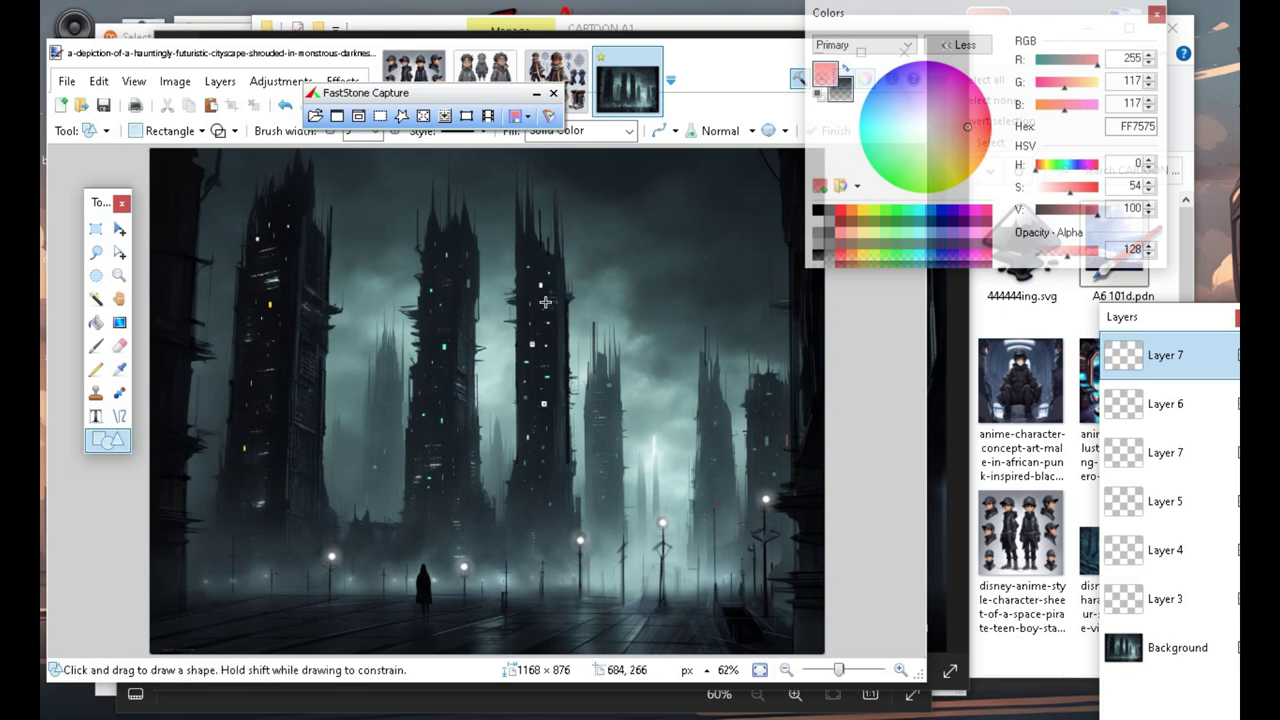
Draw several tiny pale red windows on the middle and lower parts of the third tower.
drag(541, 334, 531, 374)
key(Return)
key(Return)
drag(522, 437, 527, 440)
key(Return)
Scatter tiny pale red windows over the second tower, one about 1 × 4 px on its upper half.
drag(465, 319, 463, 346)
key(Return)
key(Return)
drag(452, 407, 464, 466)
key(Return)
key(Return)
key(Return)
key(Return)
drag(449, 311, 450, 312)
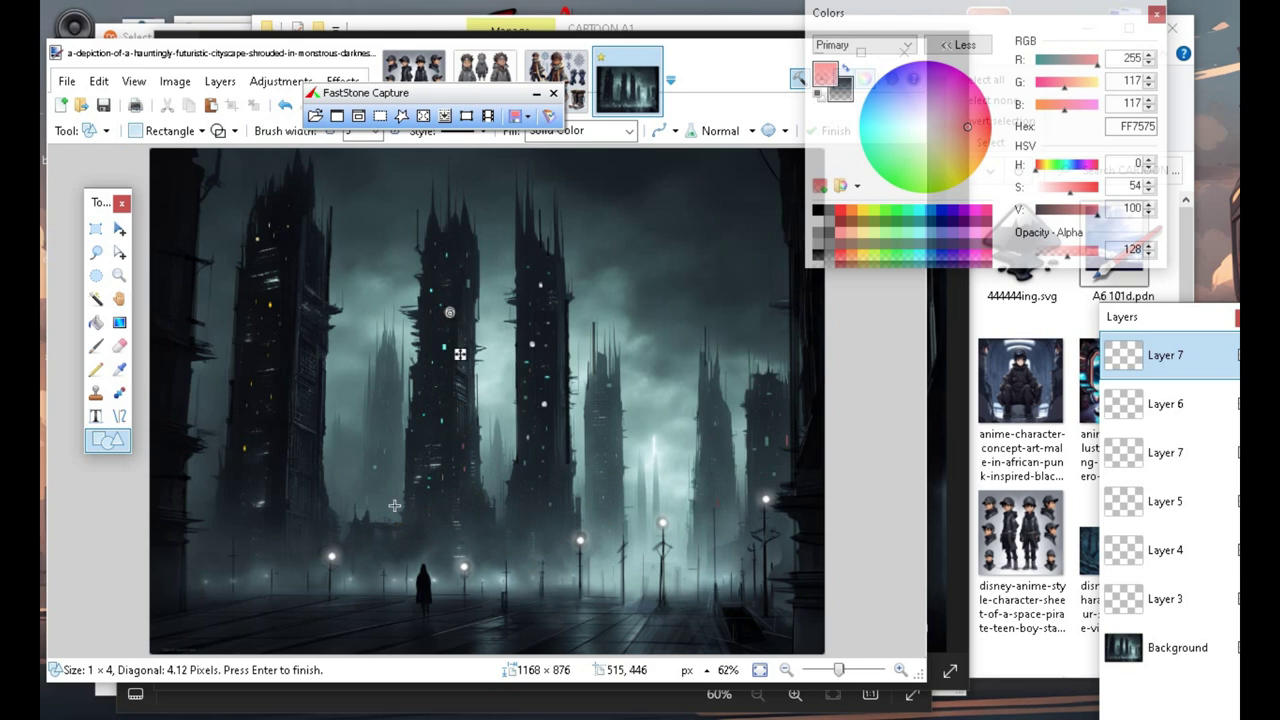
key(Return)
Scatter tiny pale red windows, some about 1 × 1 px, from the upper to the lower part of the first tall tower.
drag(300, 452, 302, 452)
key(Return)
drag(310, 350, 311, 351)
key(Return)
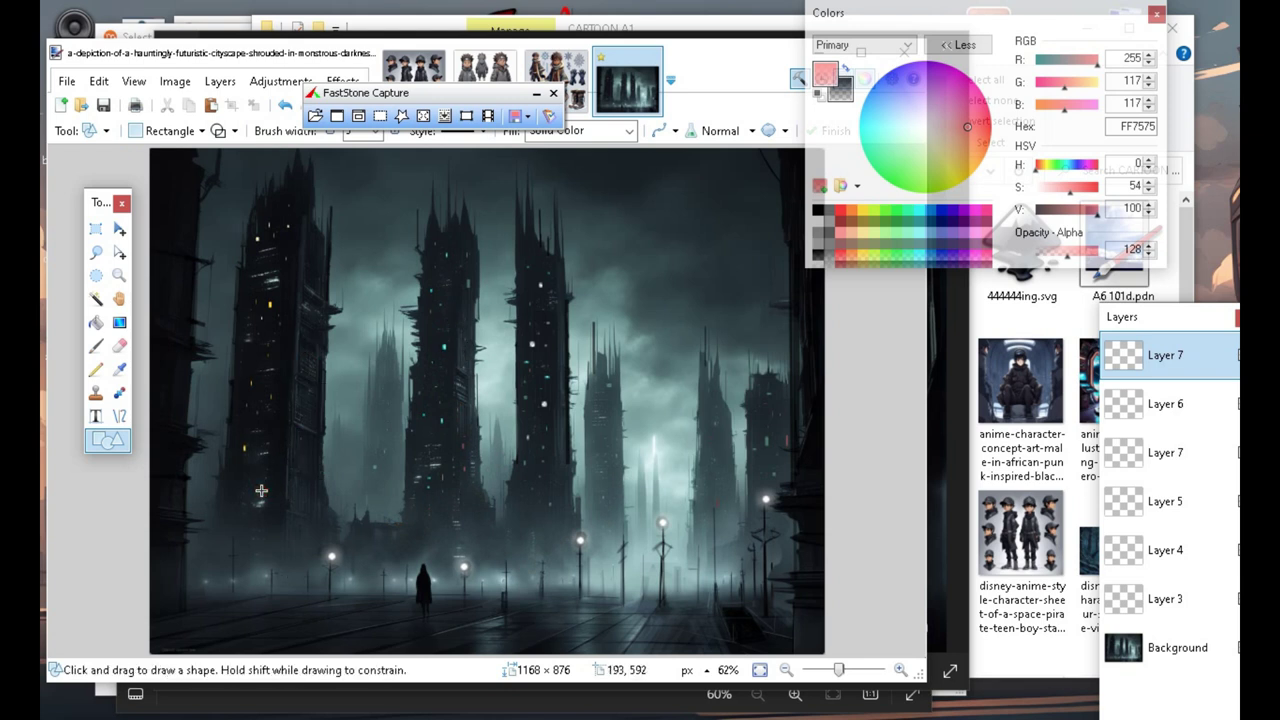
drag(310, 286, 315, 258)
key(Return)
key(Return)
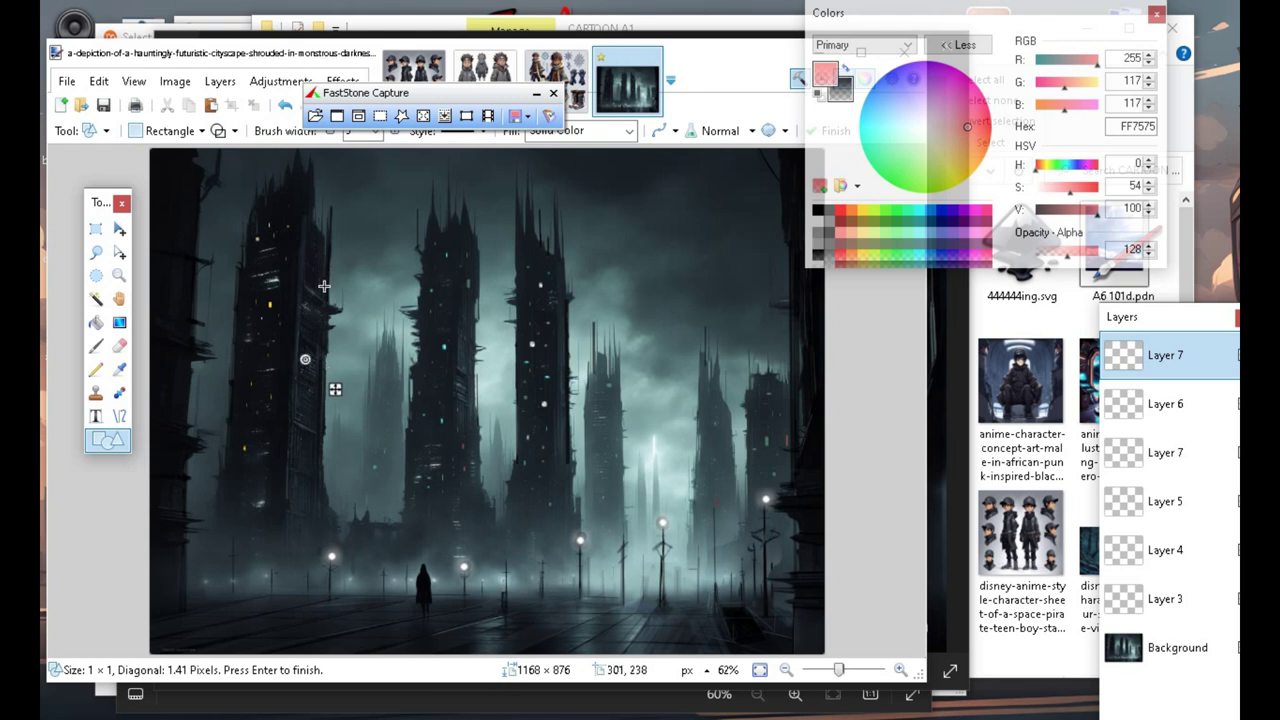
key(Return)
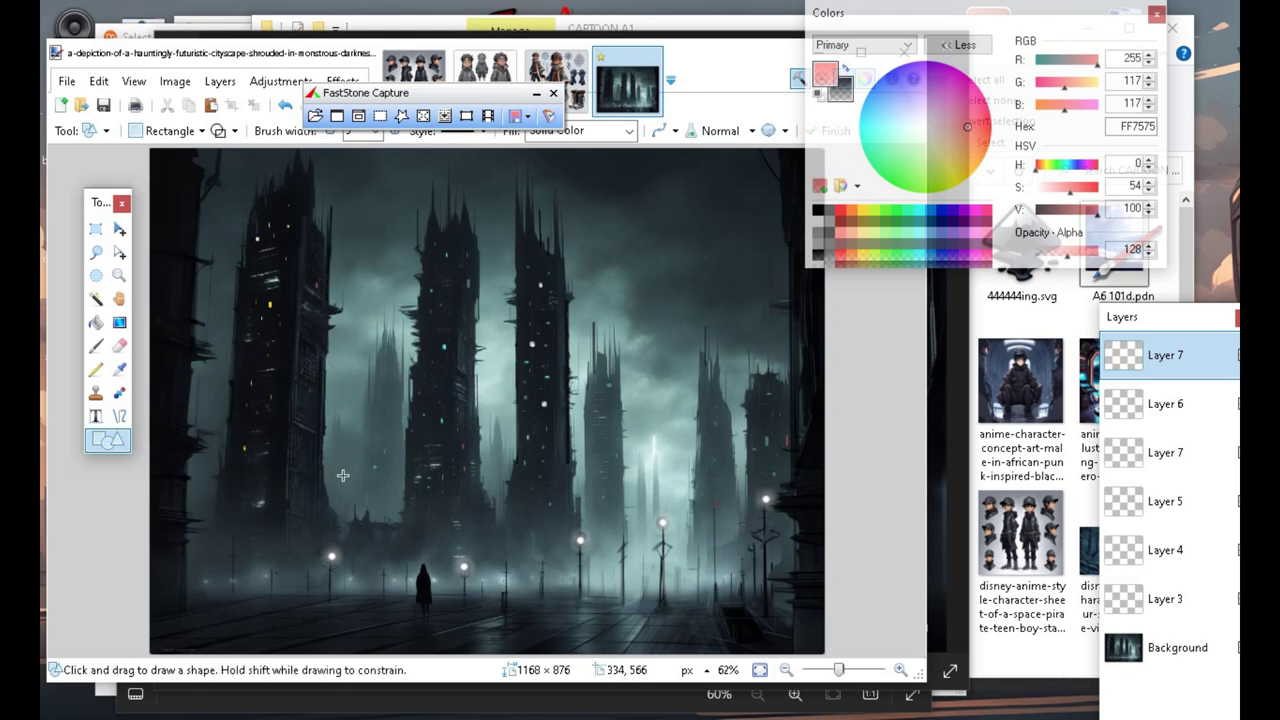
drag(307, 402, 312, 408)
key(Return)
click(301, 440)
key(Return)
Merge the layers above Layer 4 down one after another into Layer 4, keep it visible, and select Layer 3.
drag(1156, 329, 1022, 85)
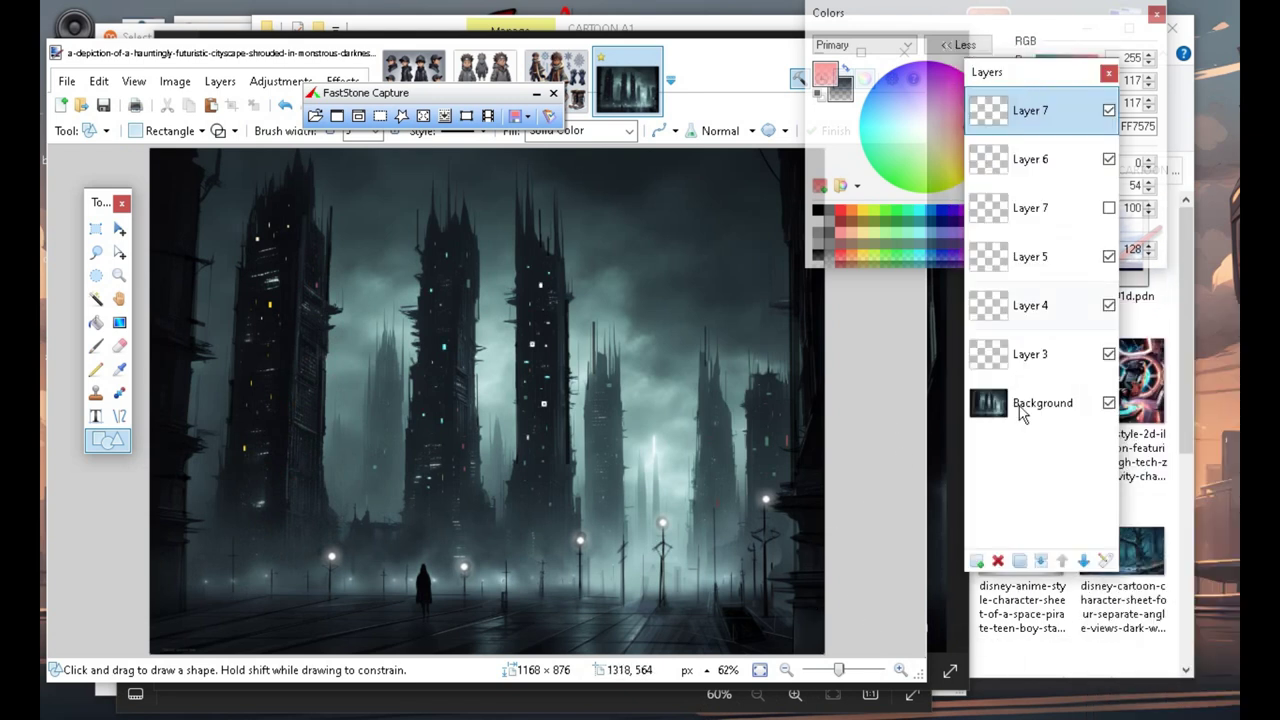
click(1041, 562)
click(1041, 562)
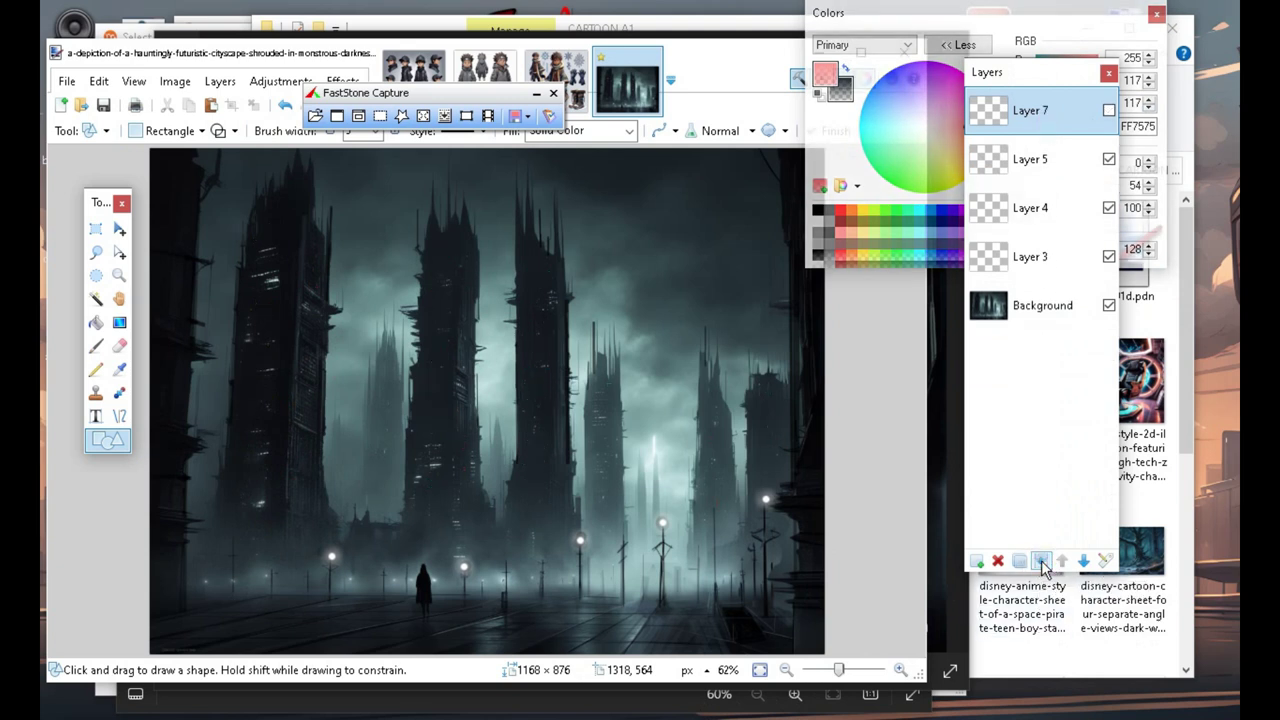
click(1041, 562)
click(1041, 562)
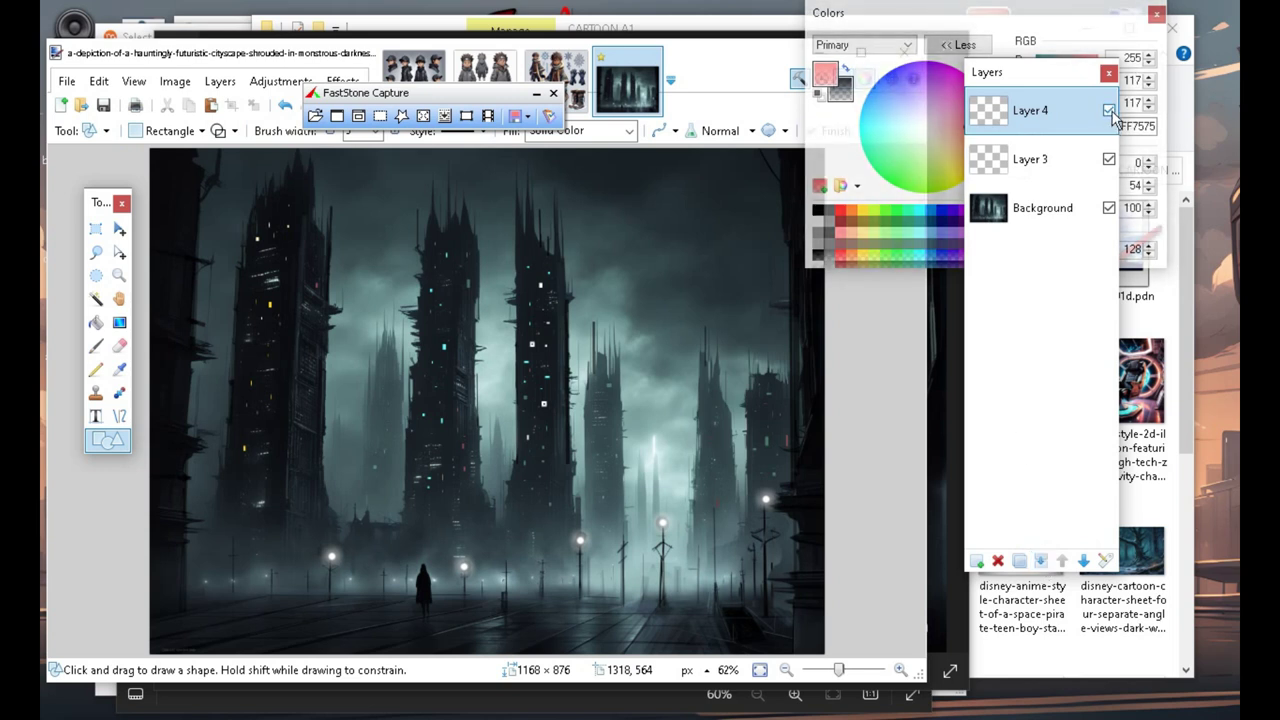
key(alt+Page_Down)
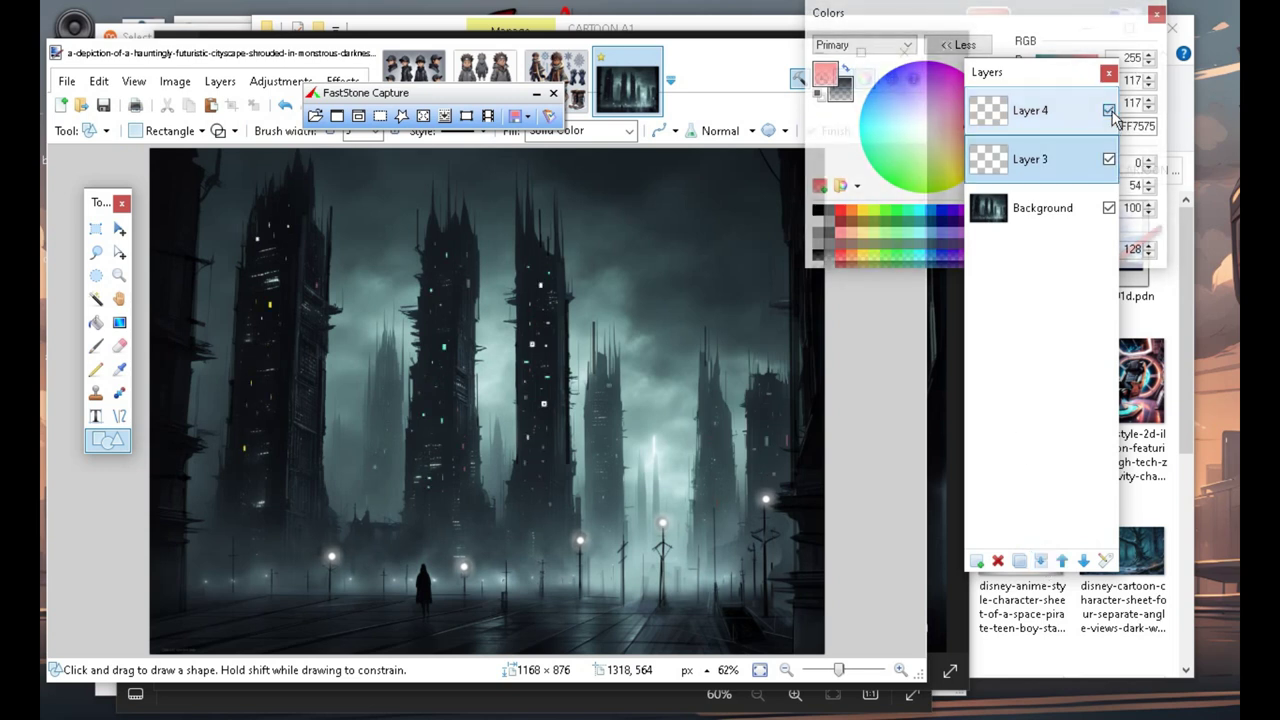
Switch Layer 4's visibility off and on repeatedly to compare the cityscape with and without its lit windows.
click(1109, 111)
click(1109, 111)
click(1109, 111)
click(1109, 111)
click(1109, 111)
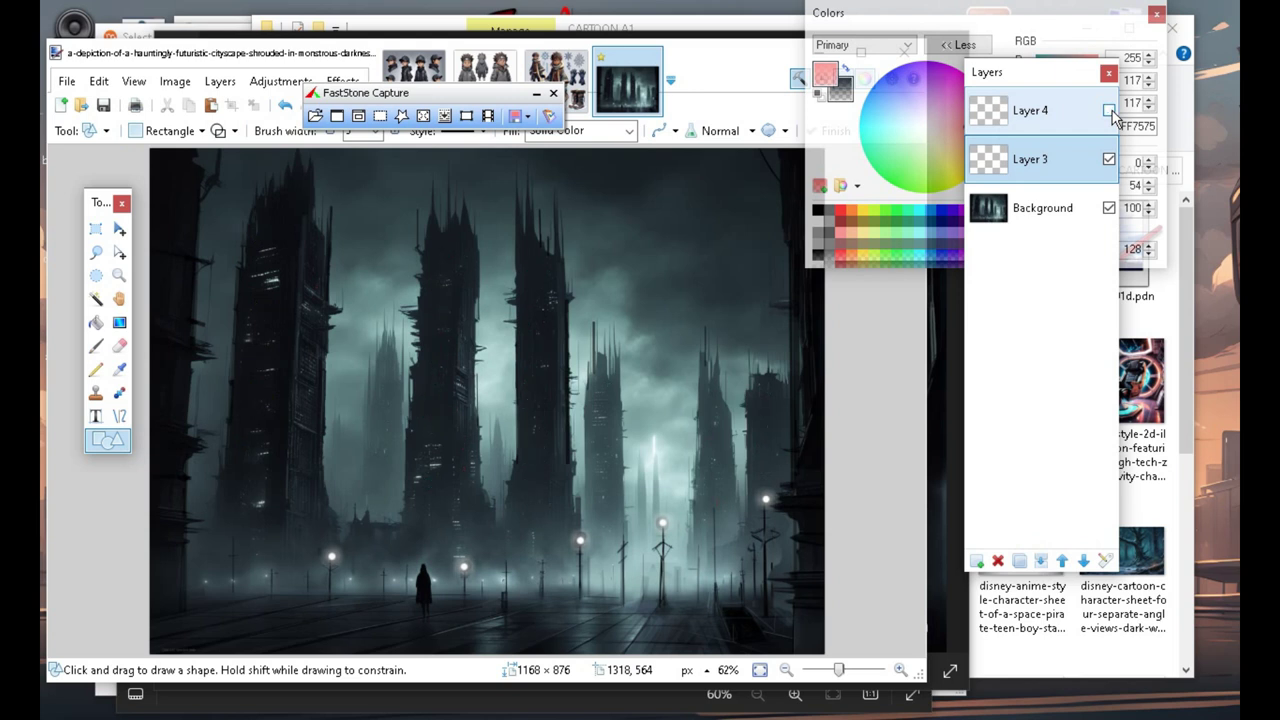
click(1109, 111)
click(1109, 111)
click(1109, 111)
click(1109, 111)
click(1109, 111)
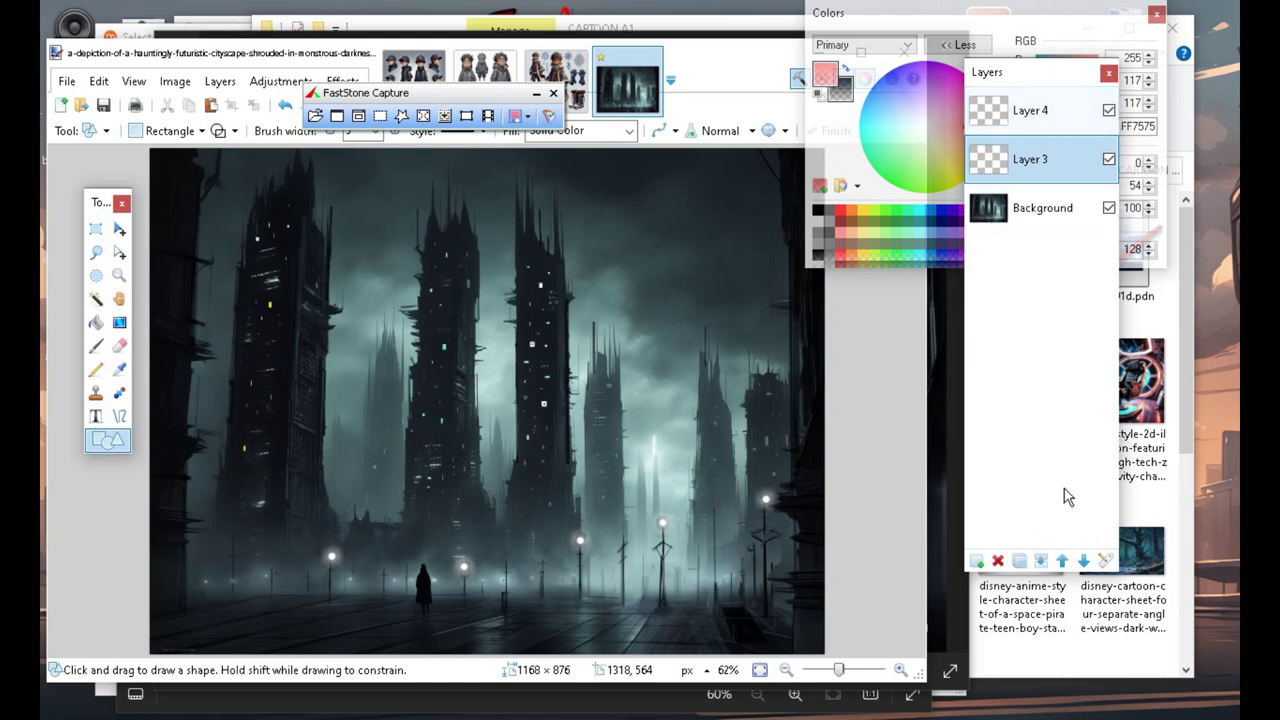
Add an empty layer above Layer 3, set the primary colour to opaque grey-violet 7878A0, and make the new layer active.
click(977, 561)
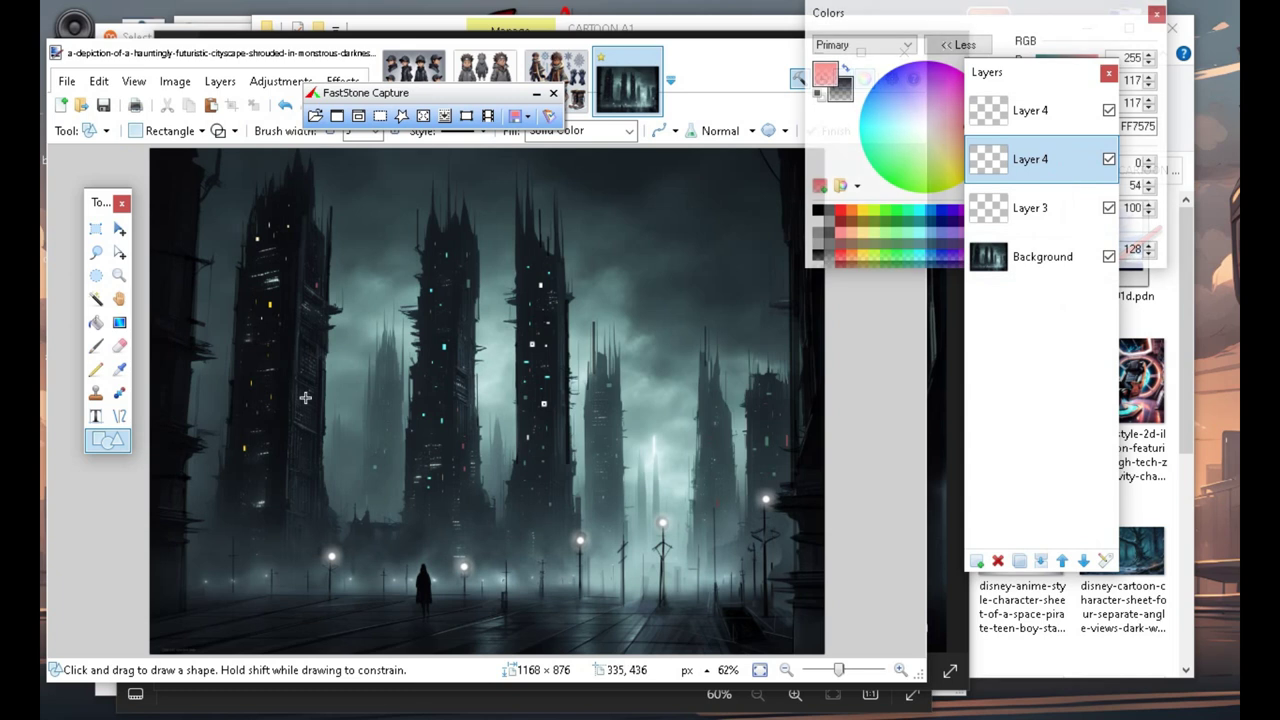
click(119, 370)
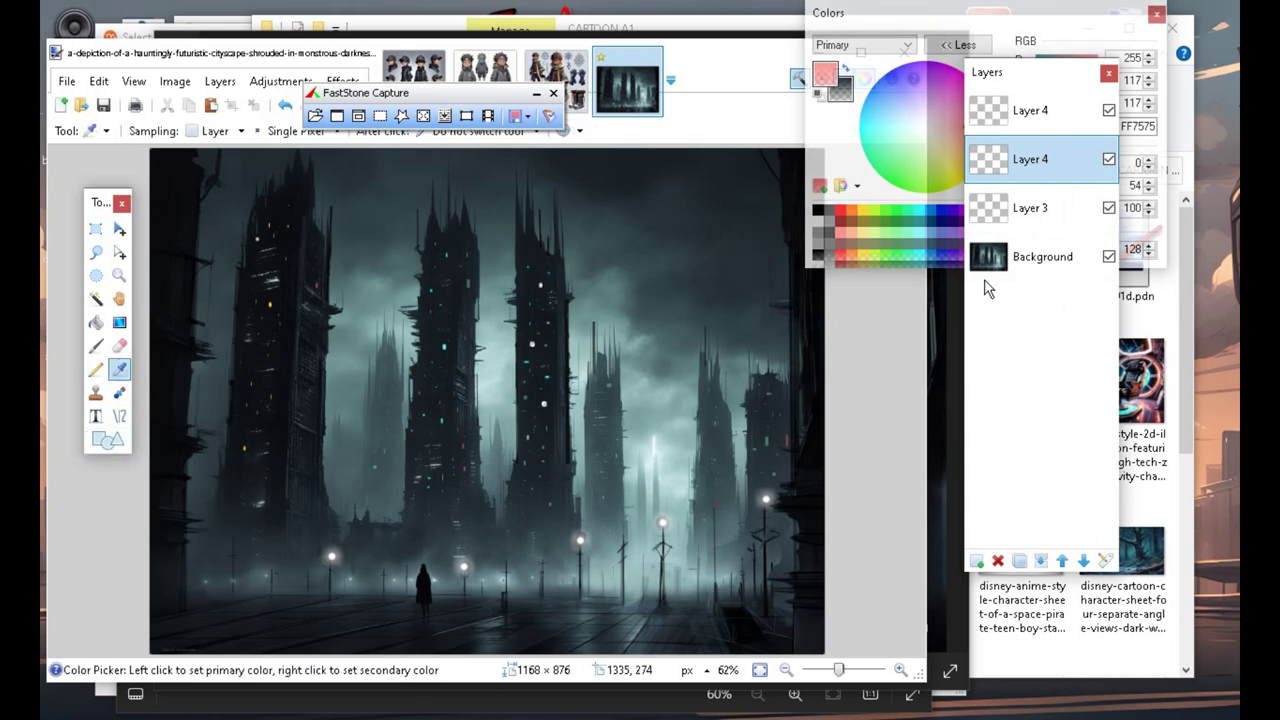
click(1055, 262)
click(820, 94)
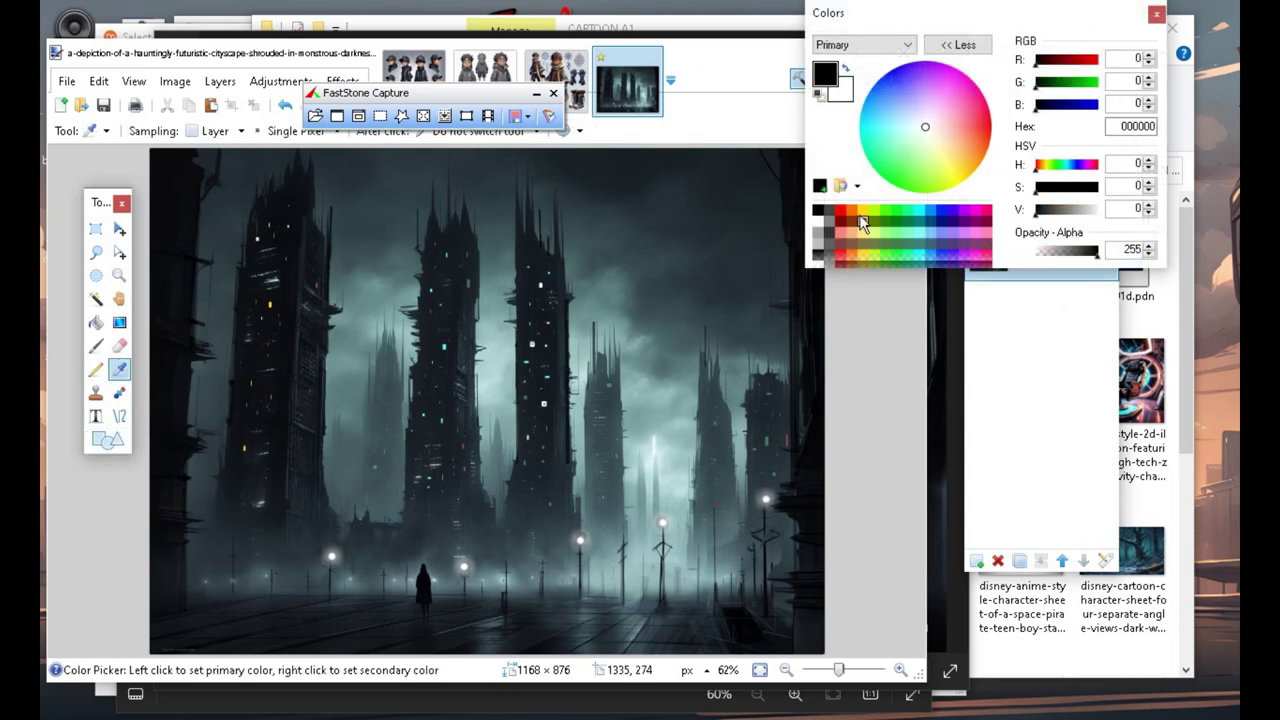
click(955, 247)
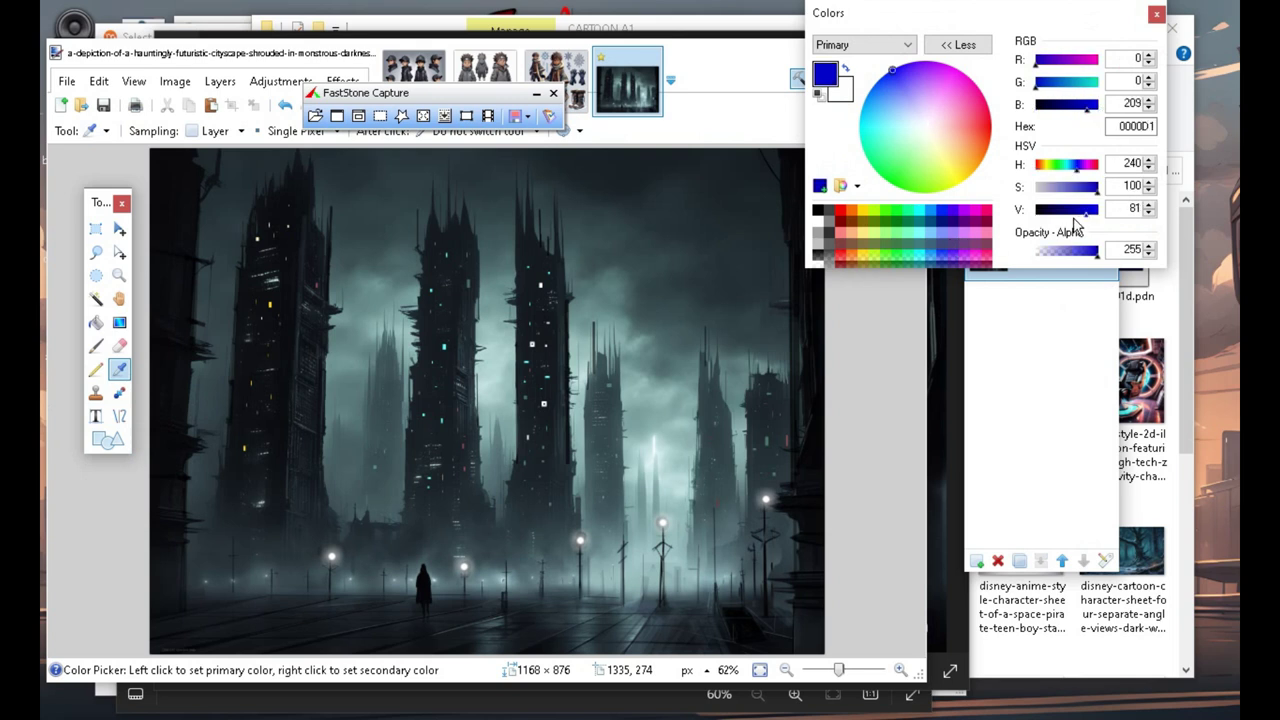
click(1050, 190)
drag(1050, 197, 1053, 200)
drag(930, 22, 684, 23)
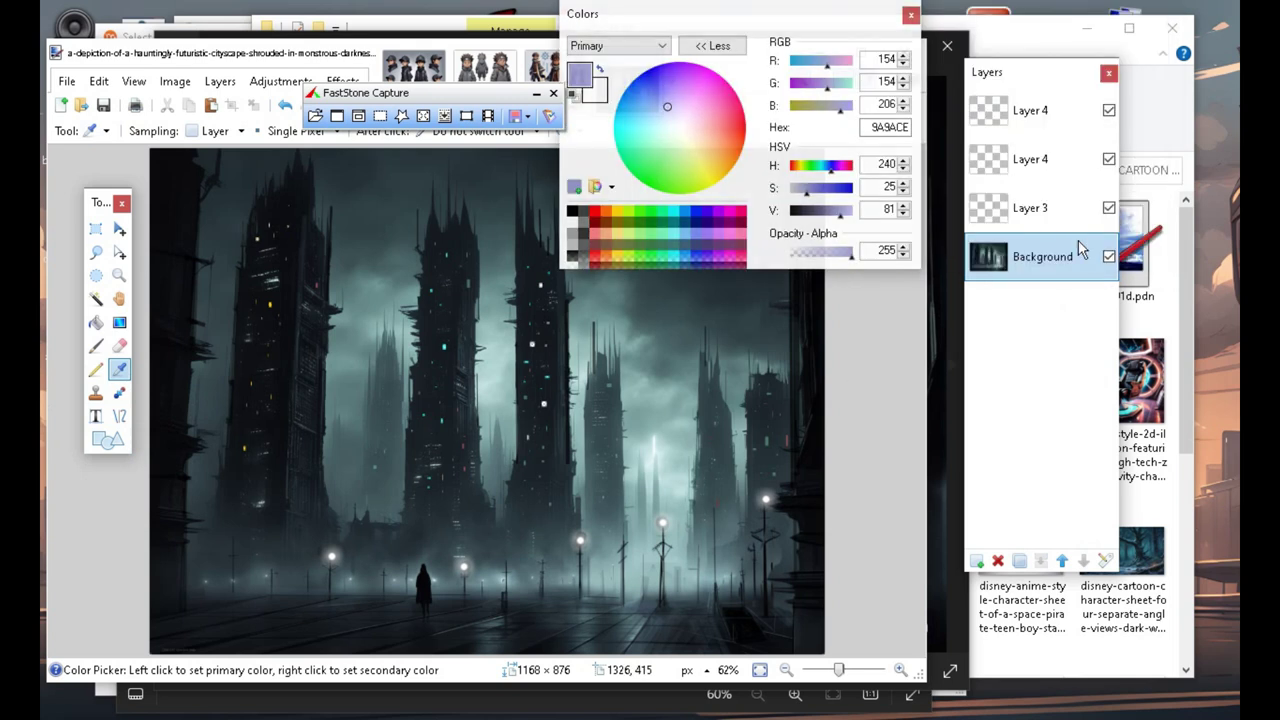
click(830, 212)
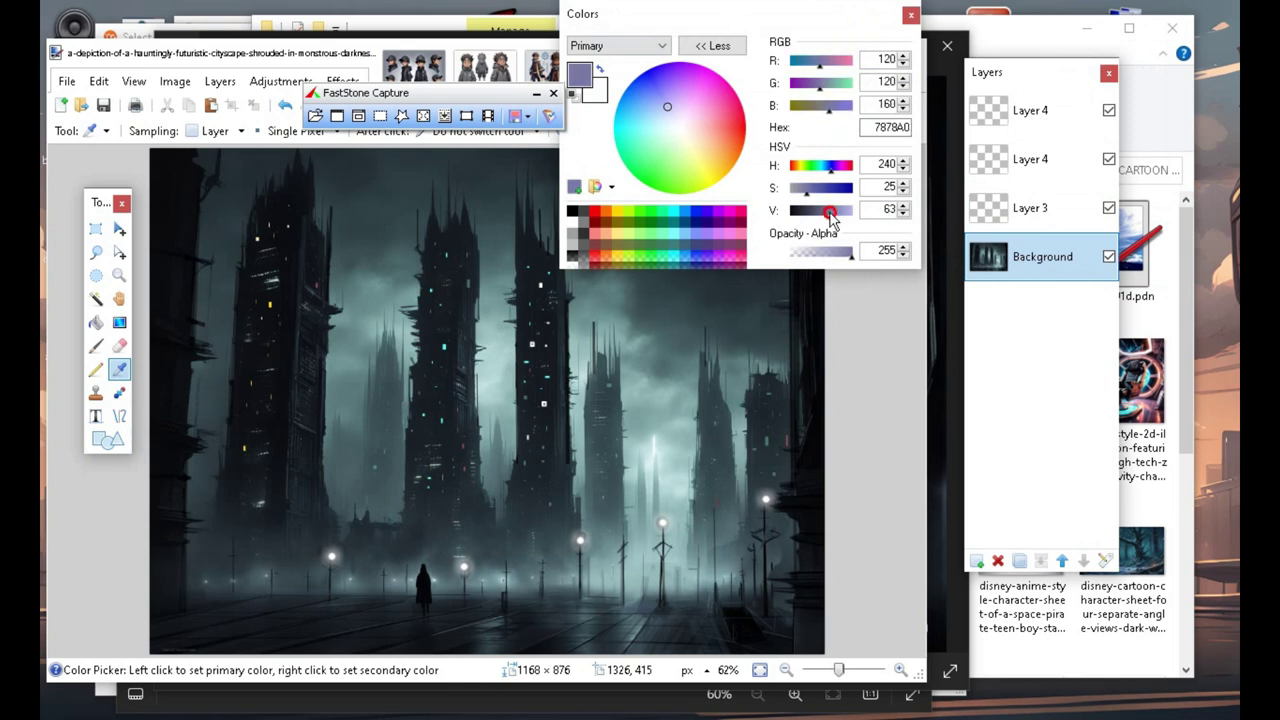
click(1040, 159)
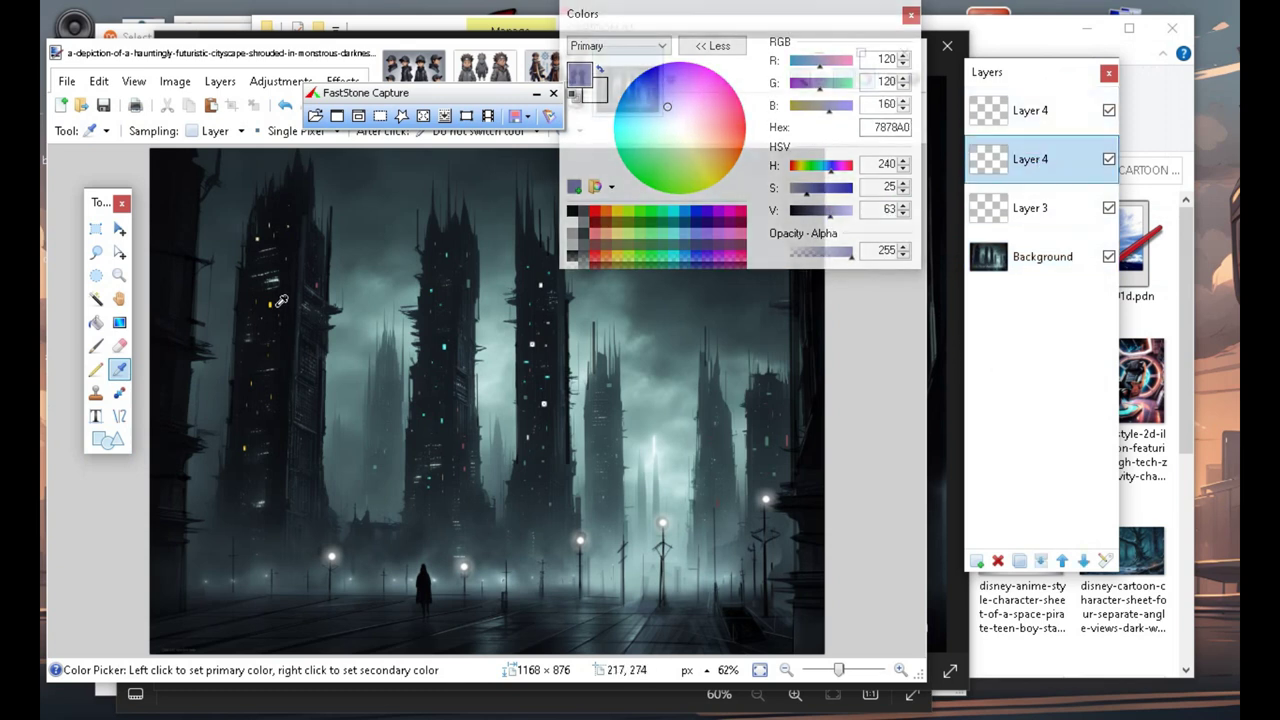
Set the Paintbrush width to 14, try a horizontal stroke across the first tower, and undo it.
click(96, 345)
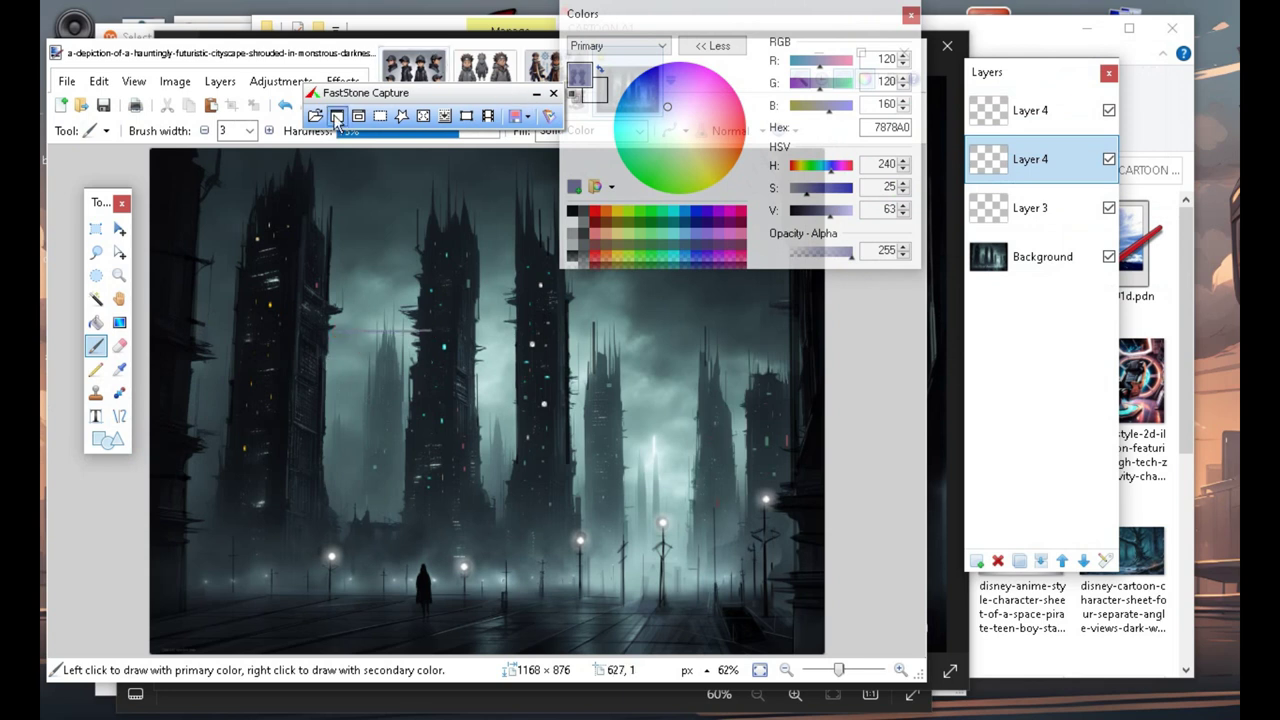
click(287, 106)
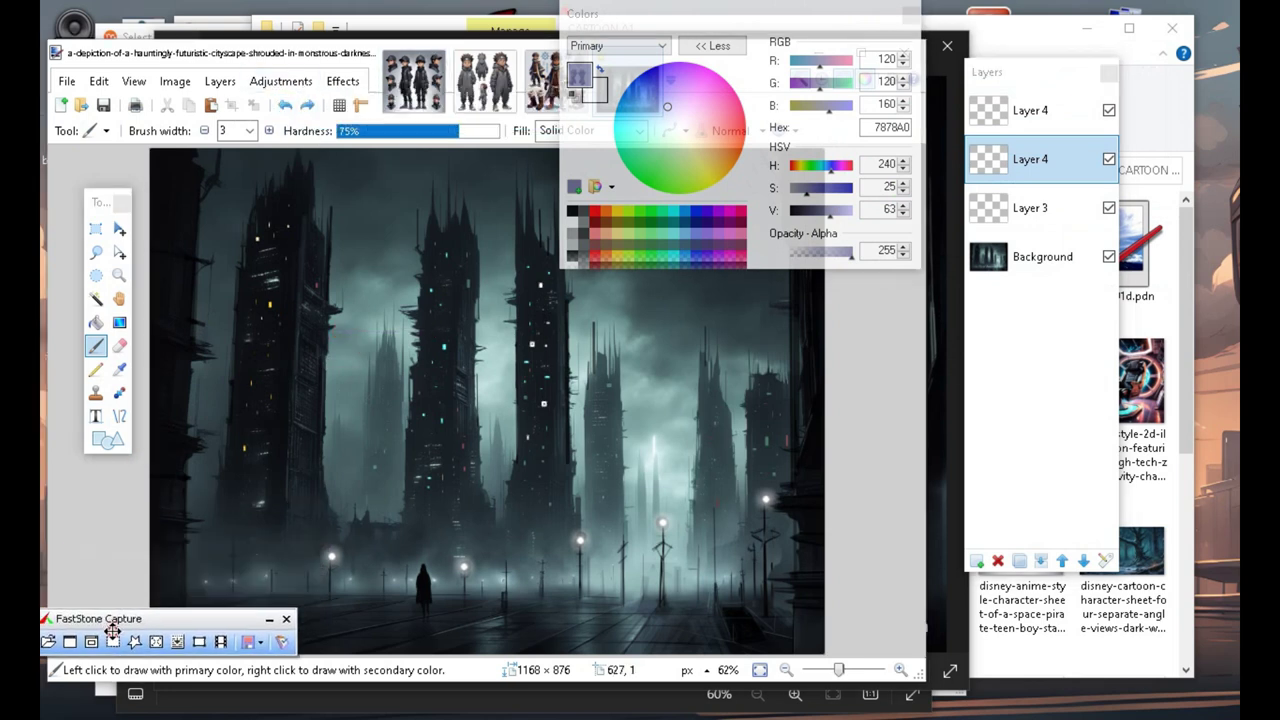
click(249, 130)
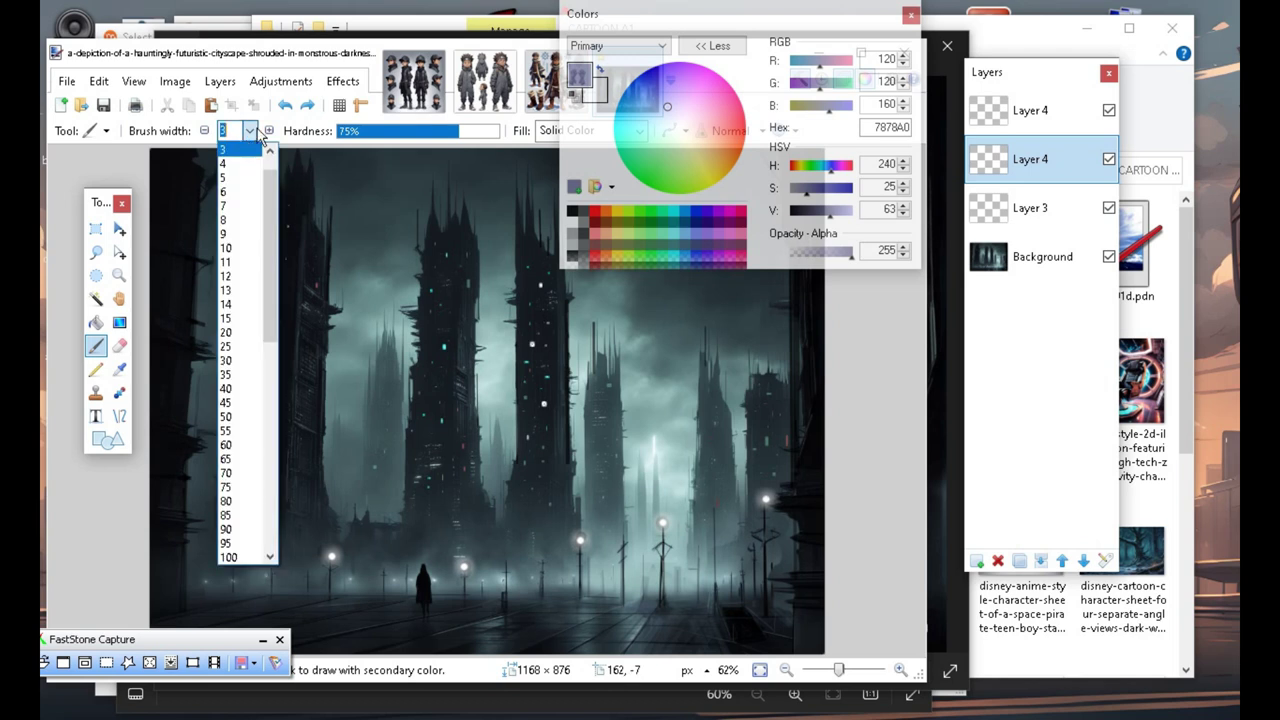
click(242, 305)
drag(250, 382, 322, 381)
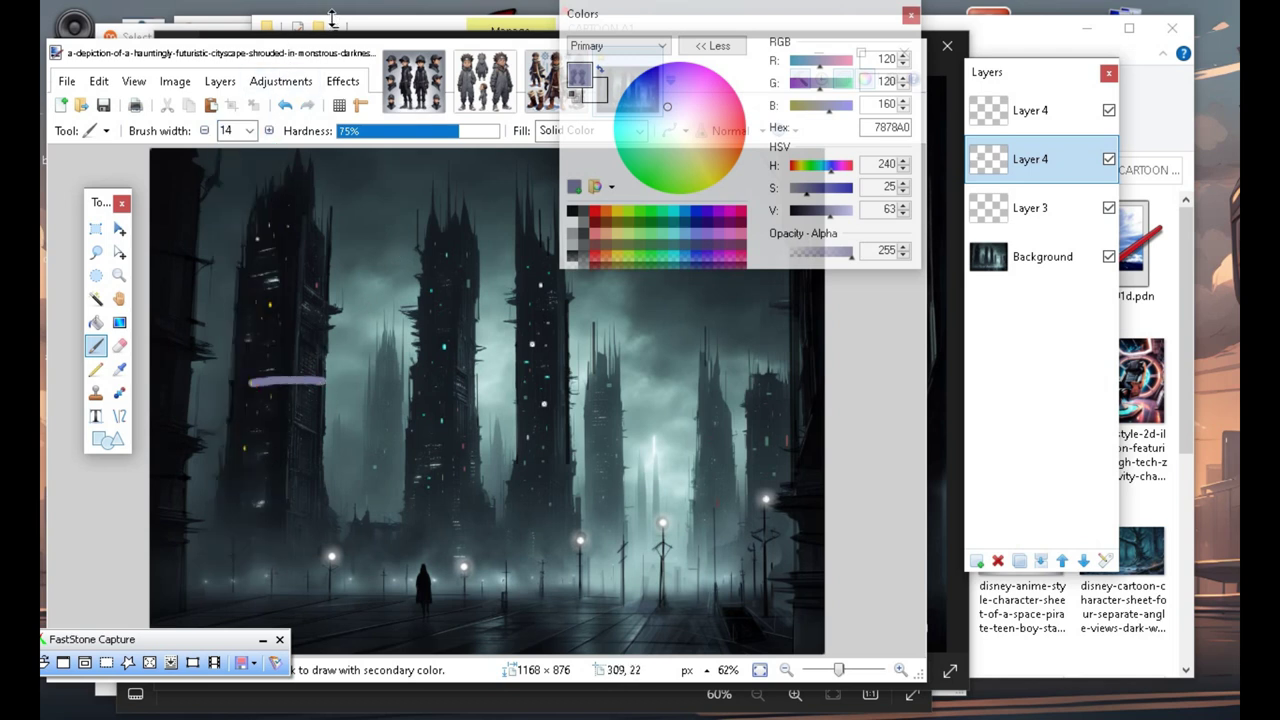
click(286, 104)
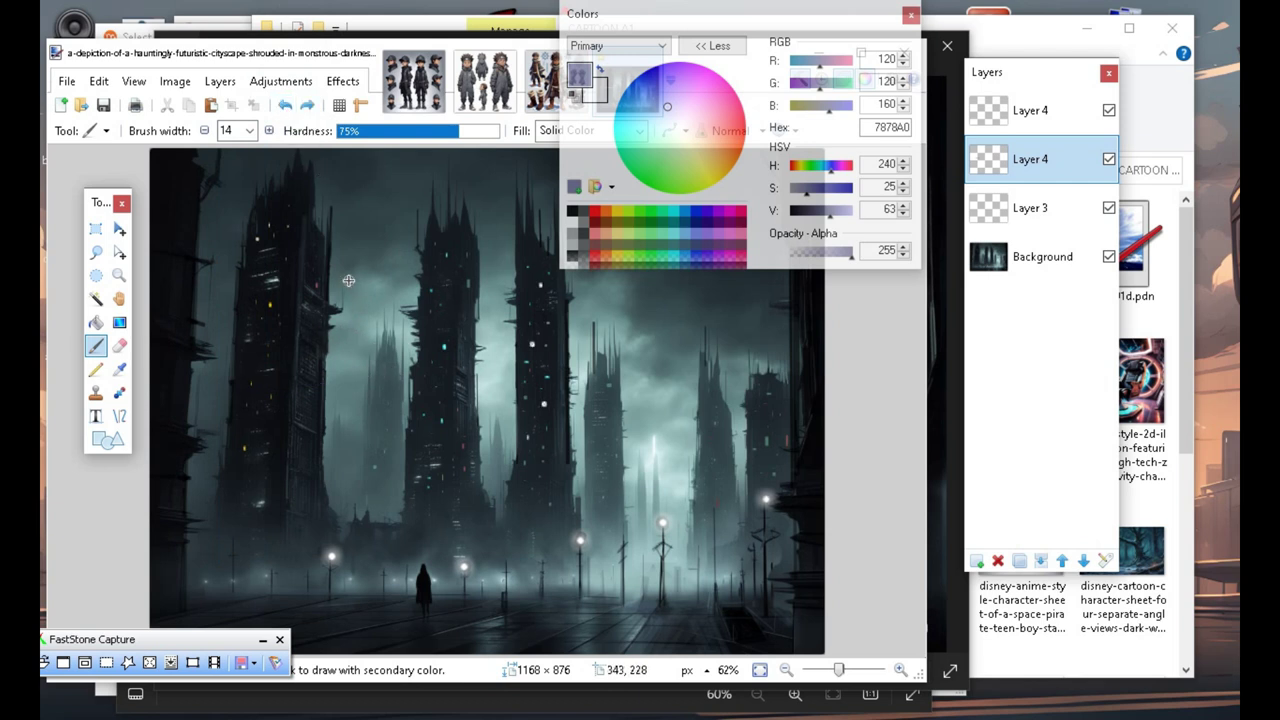
Paint three short horizontal grey-violet strokes at different heights in the sky between the first and second towers.
drag(402, 281, 404, 281)
drag(388, 307, 450, 307)
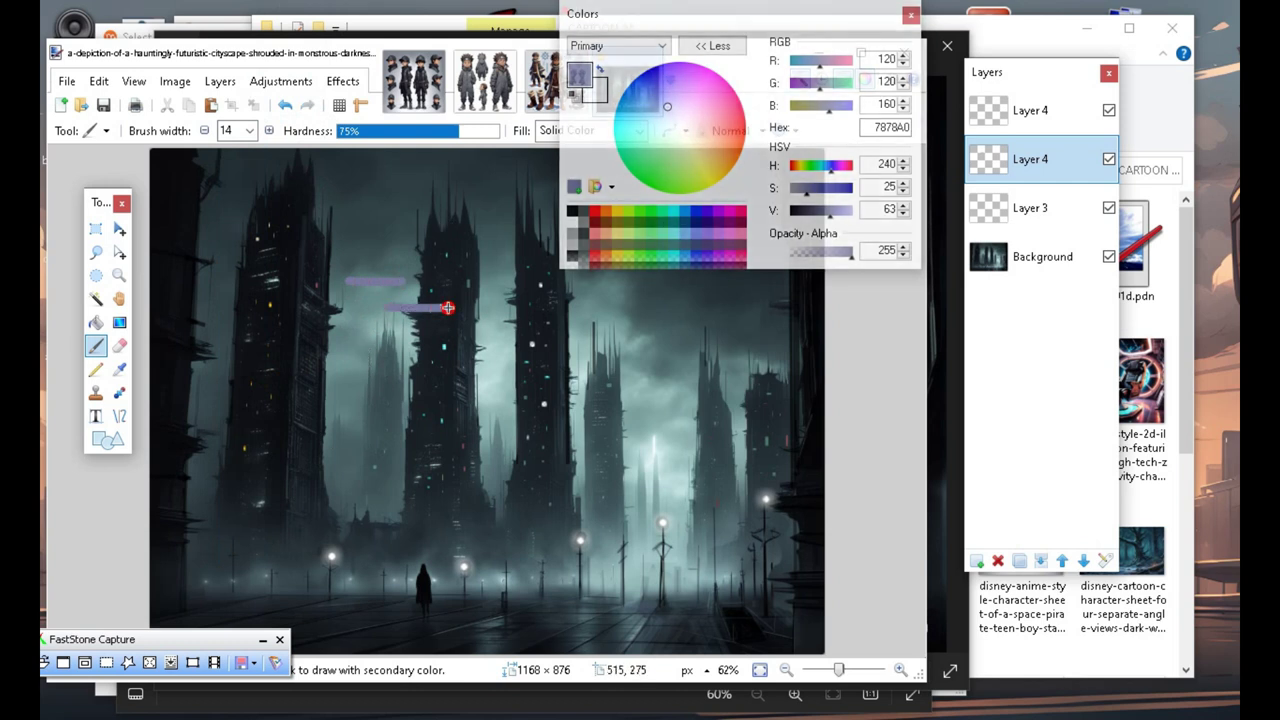
drag(312, 341, 400, 341)
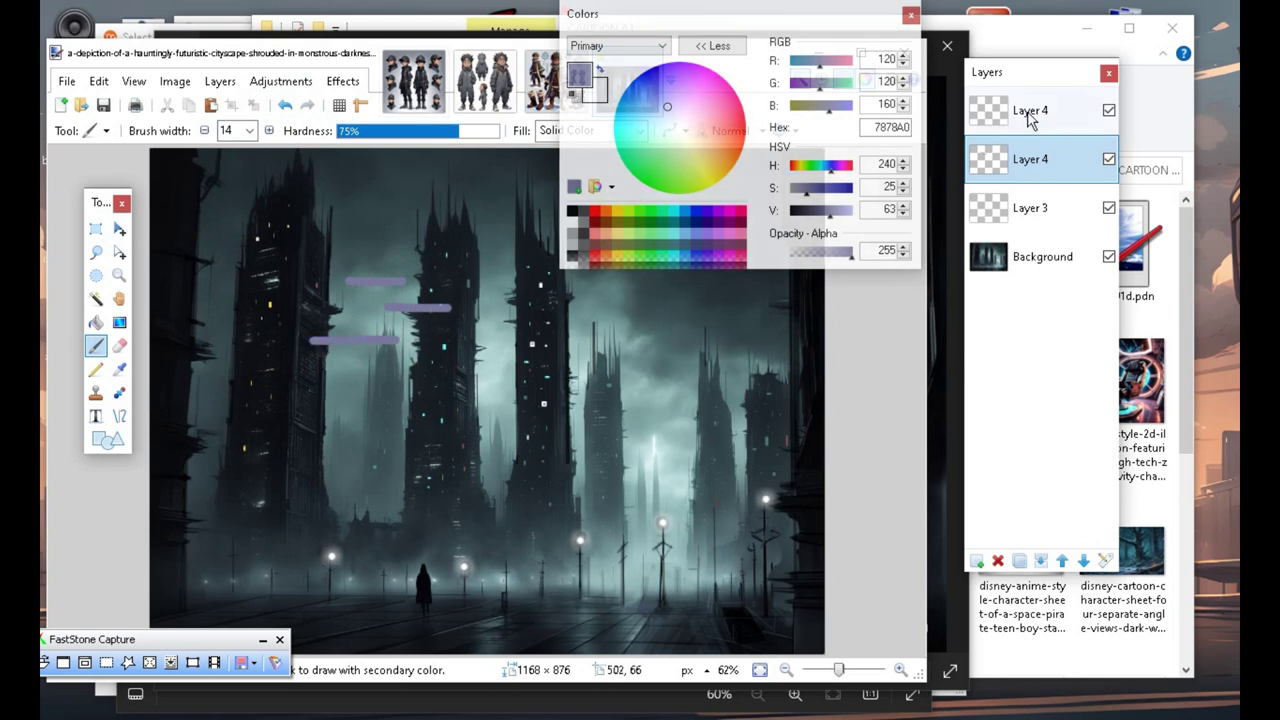
Soften the grey-violet strokes into haze with a Gaussian Blur of radius 29.
click(343, 81)
mouse_move(483, 157)
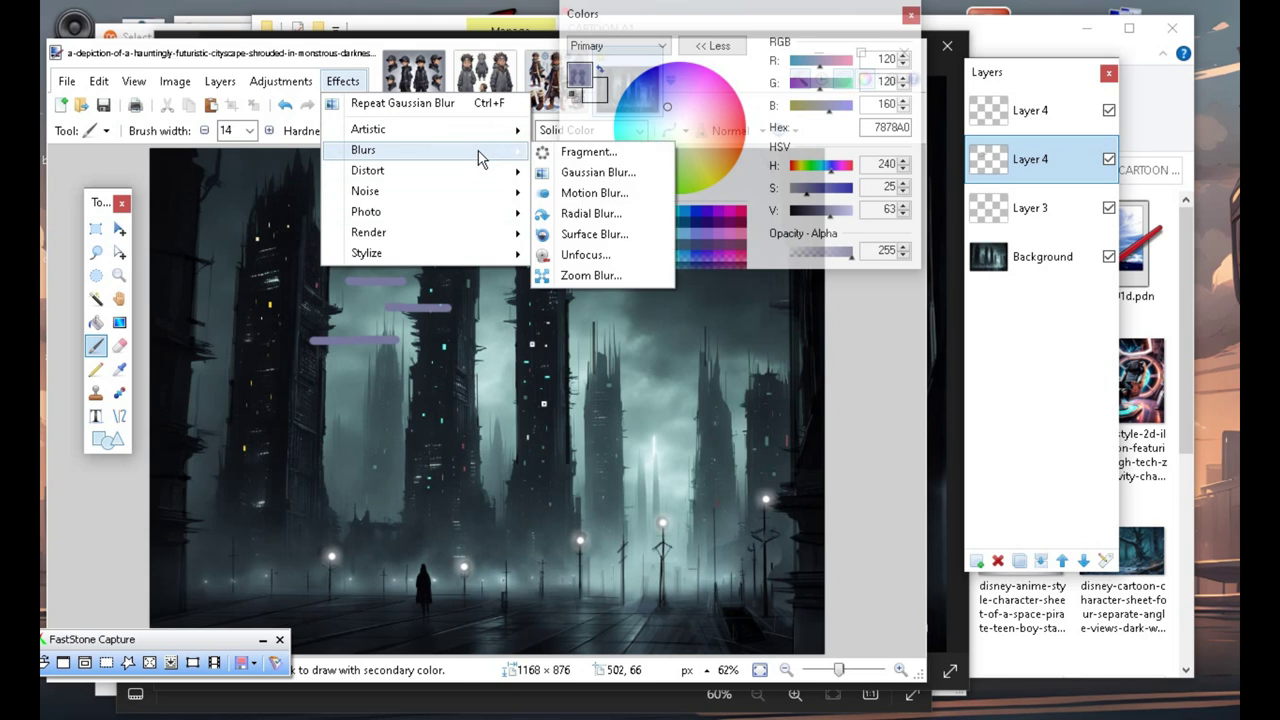
click(566, 171)
drag(414, 317, 276, 74)
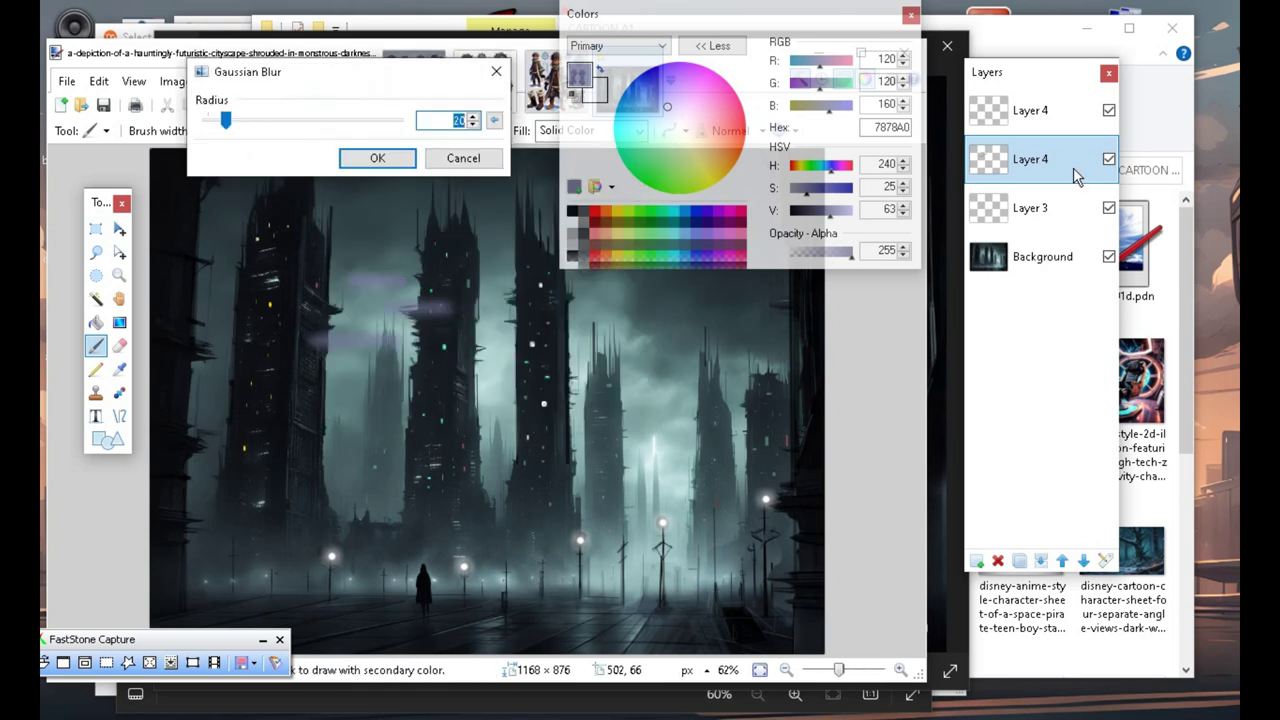
click(228, 121)
drag(226, 120, 240, 128)
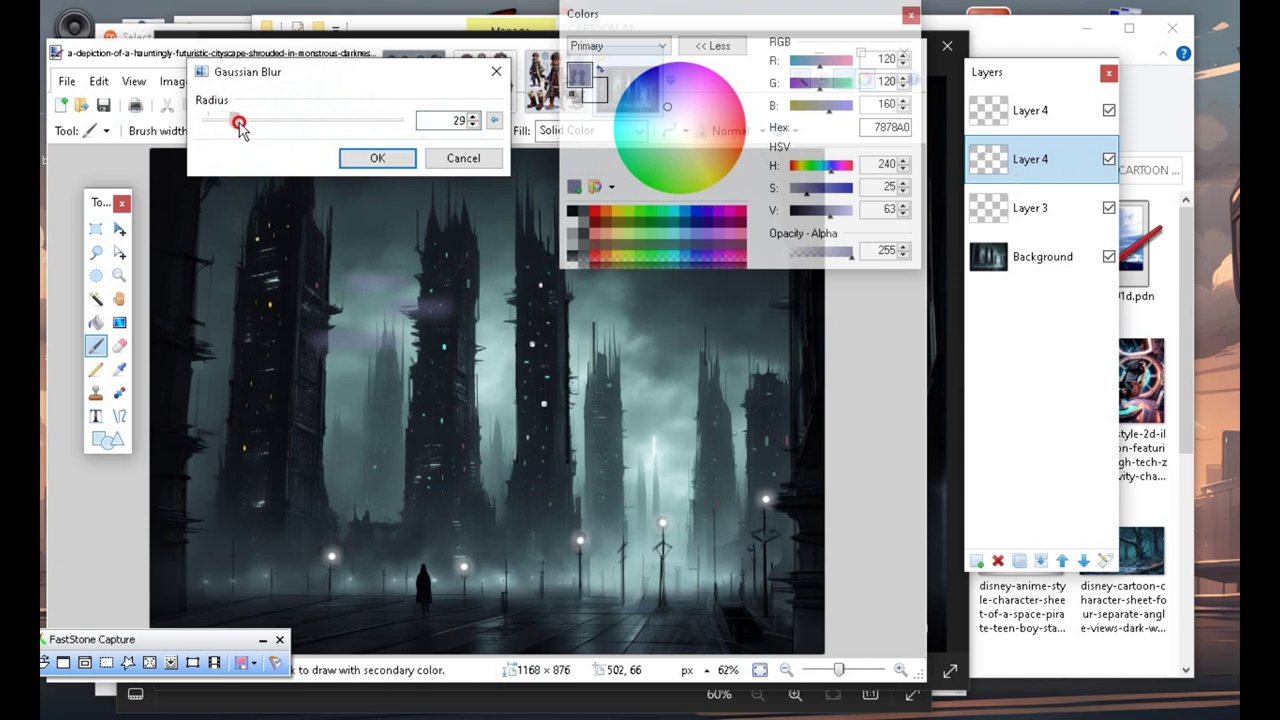
click(366, 162)
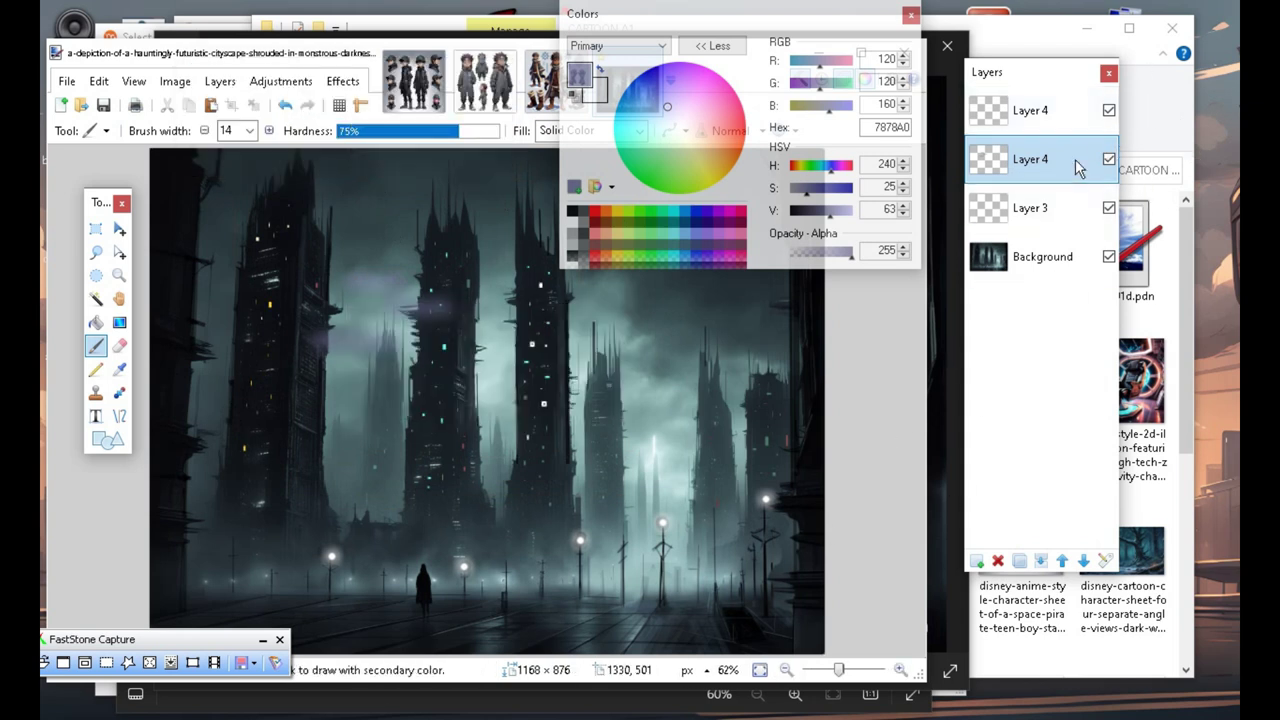
Move the blurred violet haze down to the foreground ground near the base of the rightmost street lamp.
click(119, 229)
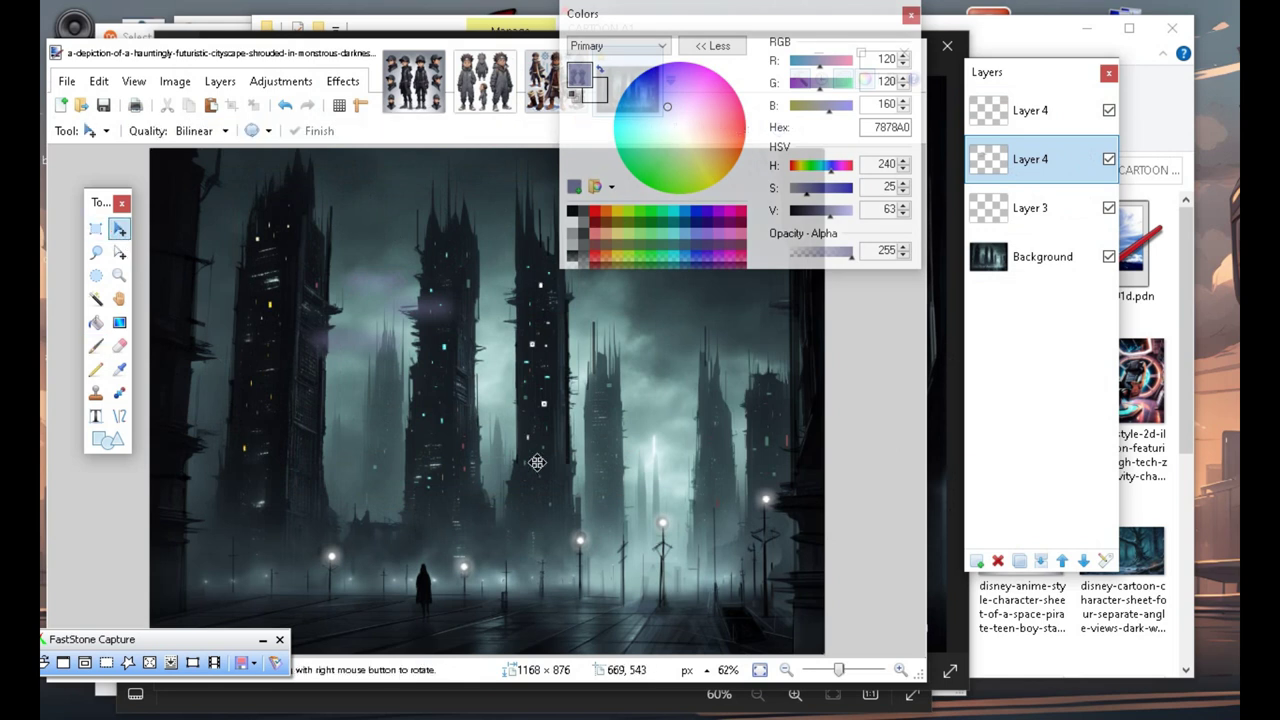
drag(490, 347, 908, 686)
drag(769, 629, 786, 638)
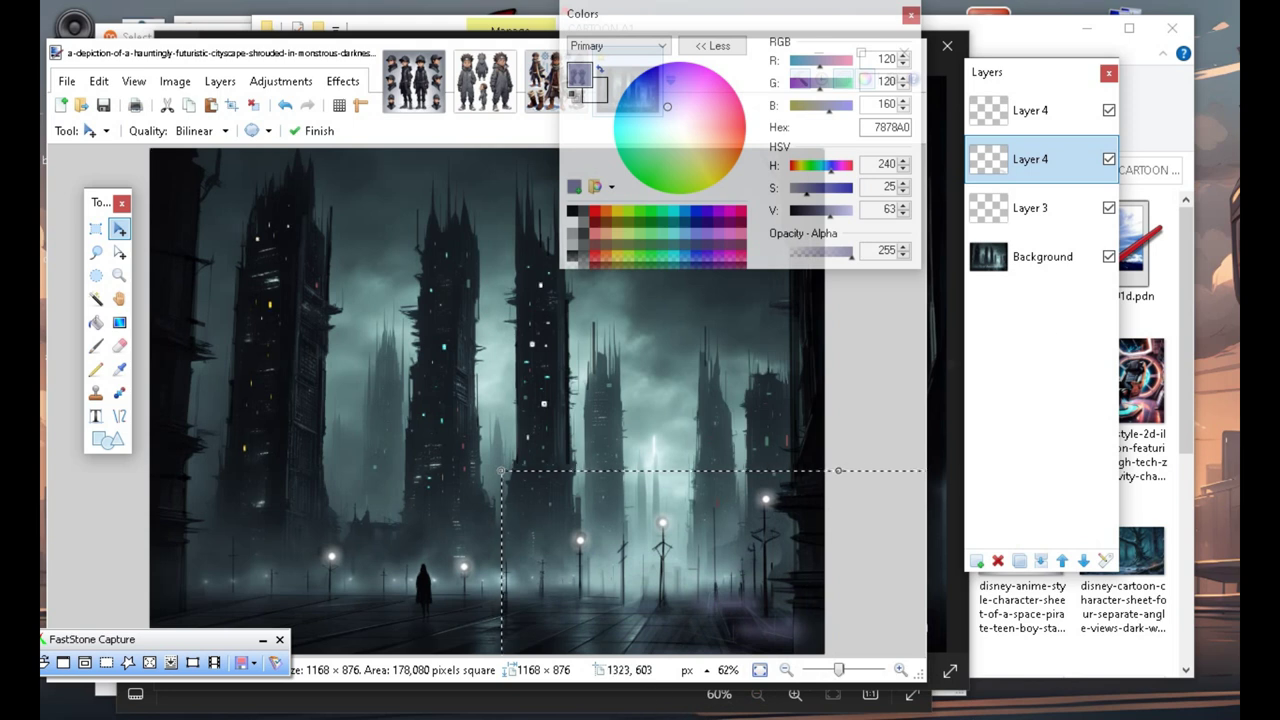
drag(766, 500, 763, 505)
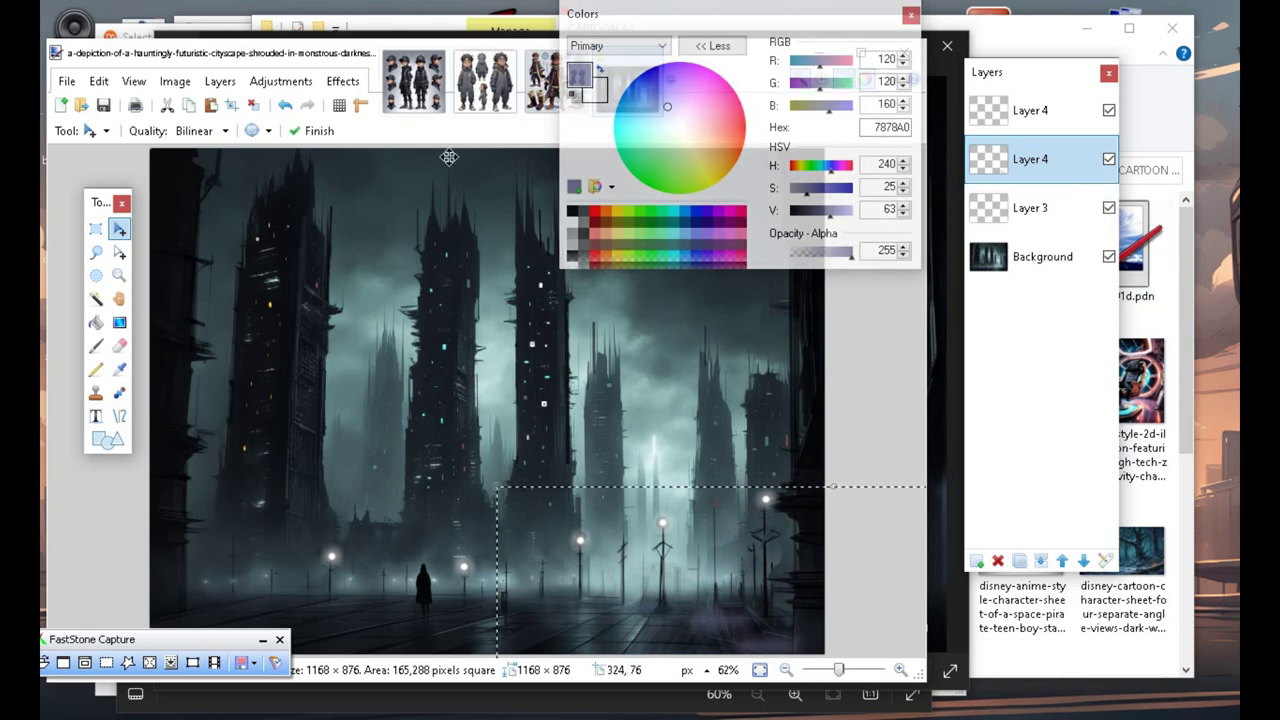
Apply another Gaussian Blur with radius 27 to the moved violet haze and clear the selection.
click(342, 84)
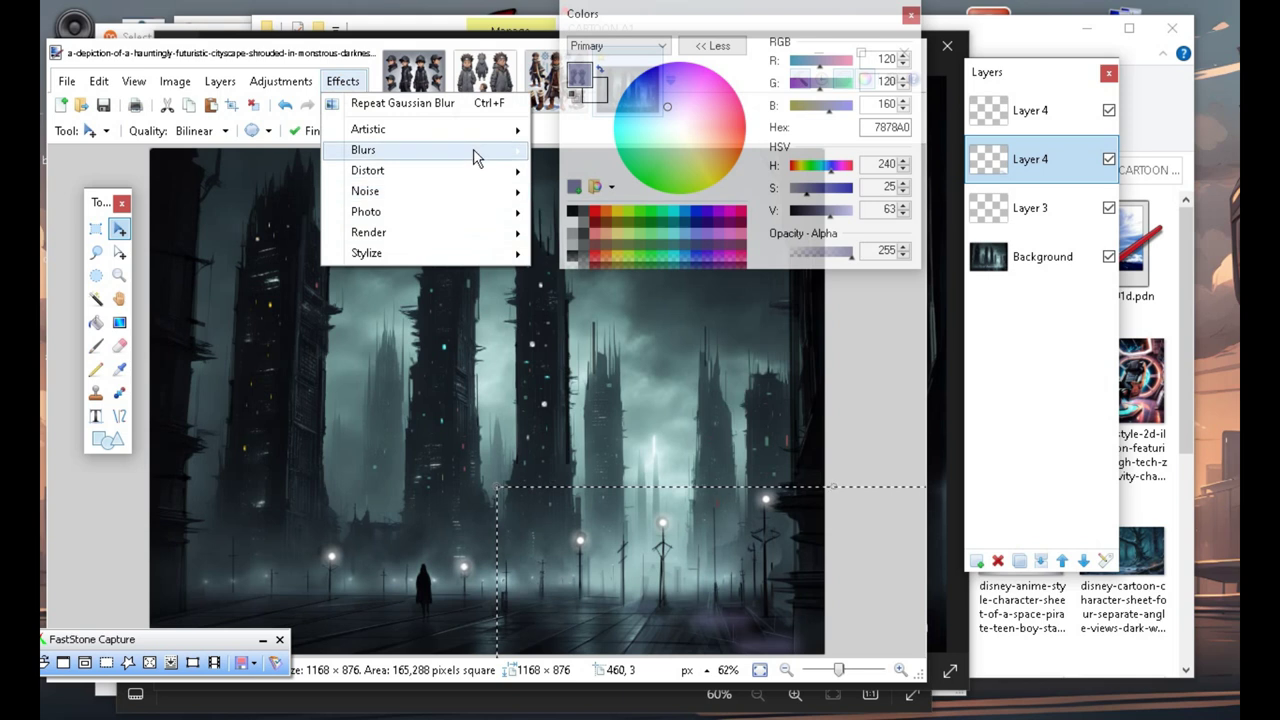
mouse_move(474, 150)
click(598, 173)
drag(463, 326, 311, 210)
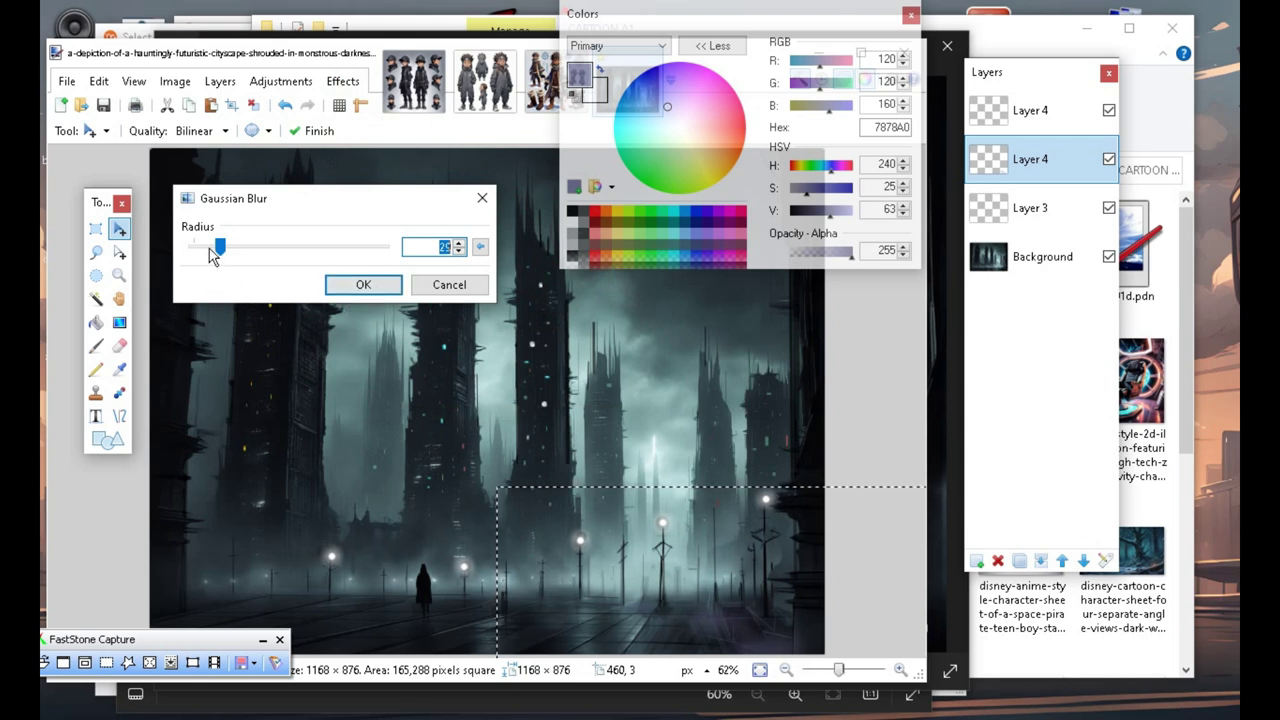
mouse_move(224, 255)
mouse_down()
mouse_move(203, 251)
mouse_move(220, 257)
mouse_up()
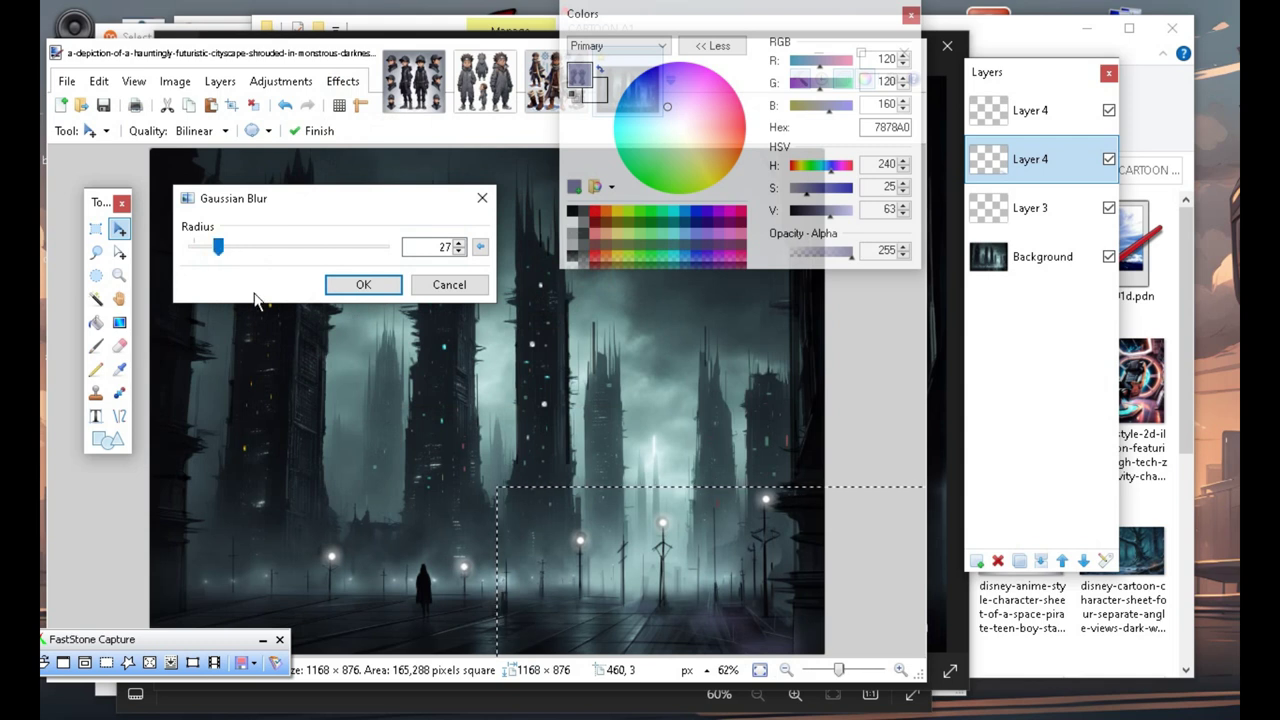
click(340, 287)
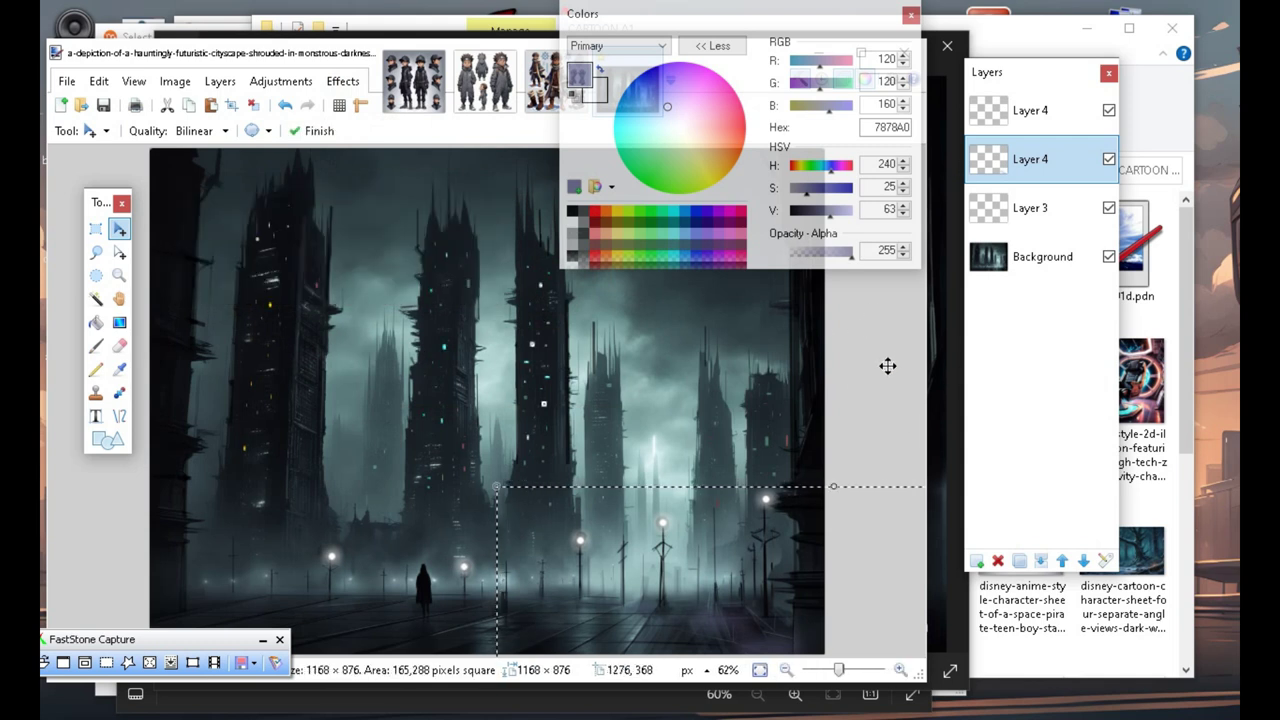
key(ctrl+d)
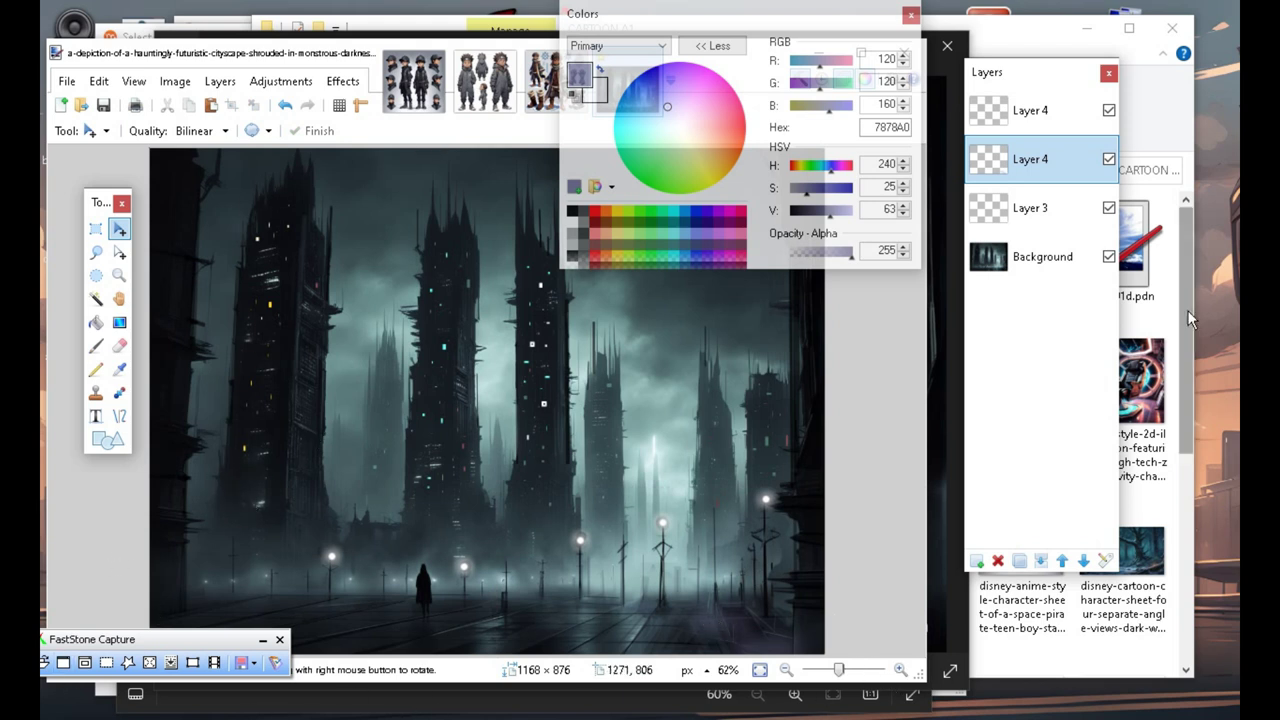
Toggle the top layer's visibility to identify the small lit windows and duplicate that layer.
key(Down)
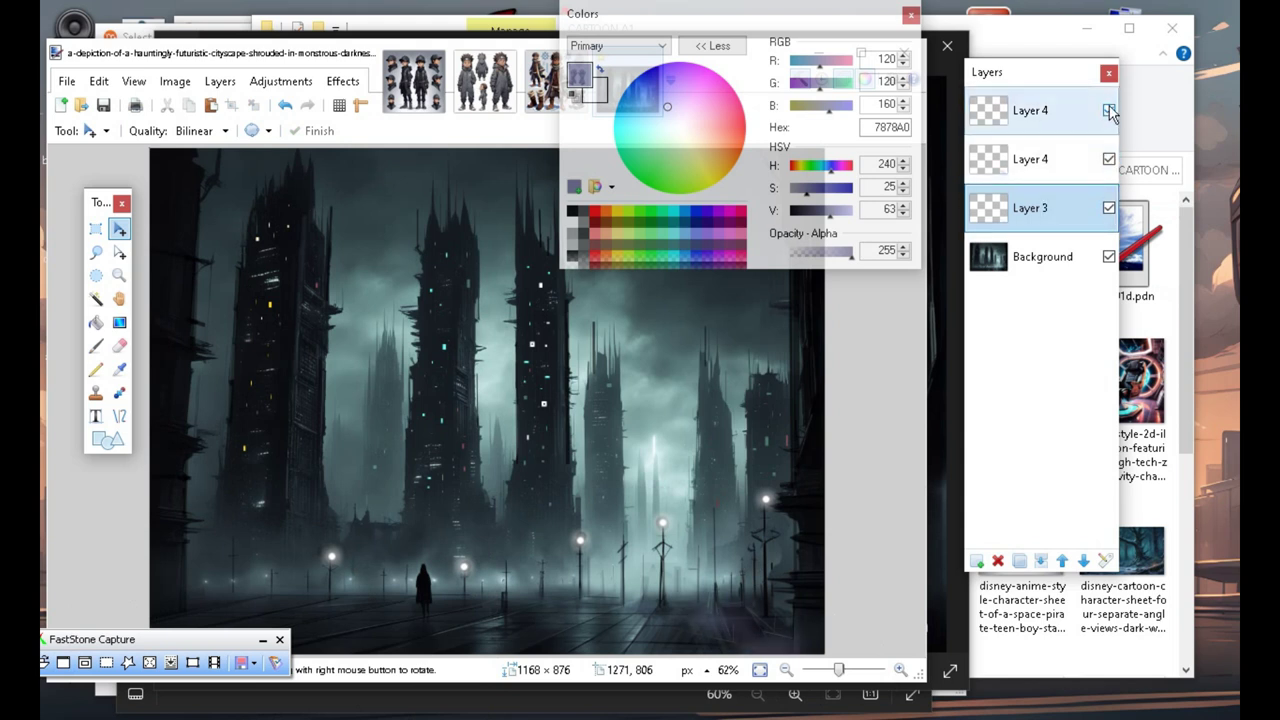
click(1108, 110)
click(1108, 110)
click(1108, 110)
click(1108, 110)
click(1065, 118)
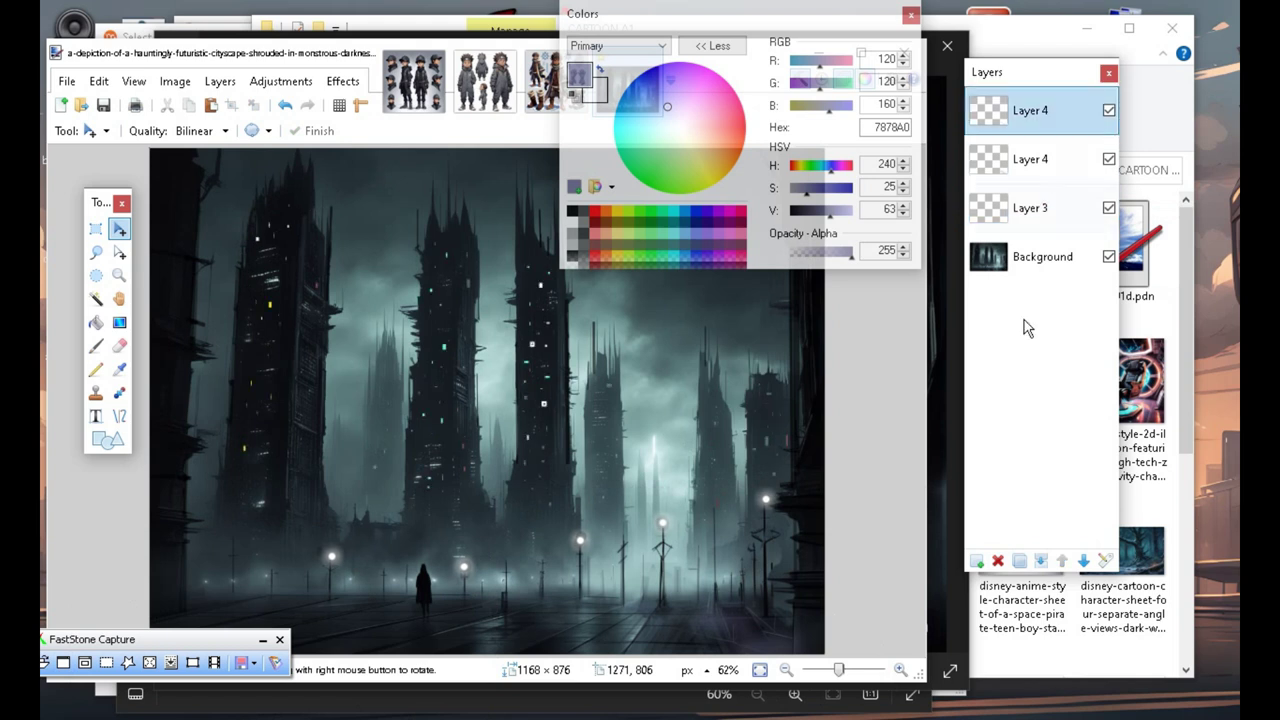
click(1020, 561)
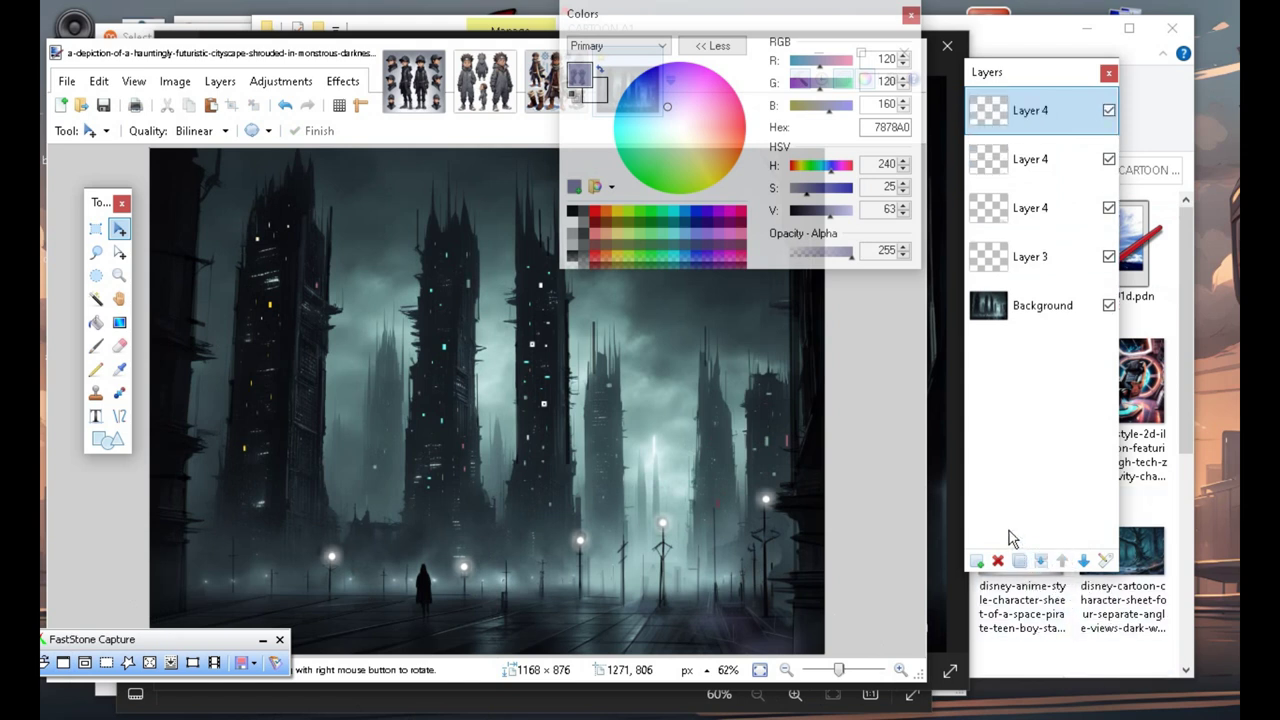
Hide the topmost lit-windows copy and apply a Gaussian Blur of radius 11 to the identical layer directly beneath it.
click(1108, 110)
click(1070, 163)
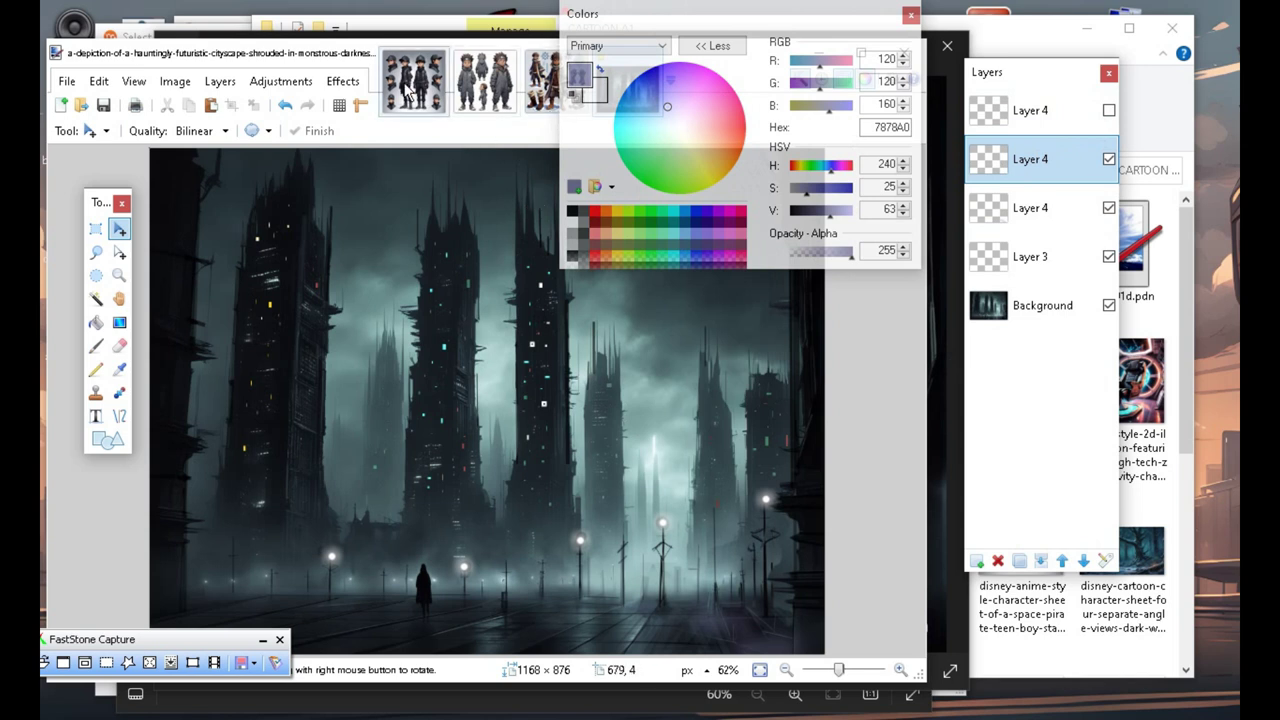
click(345, 84)
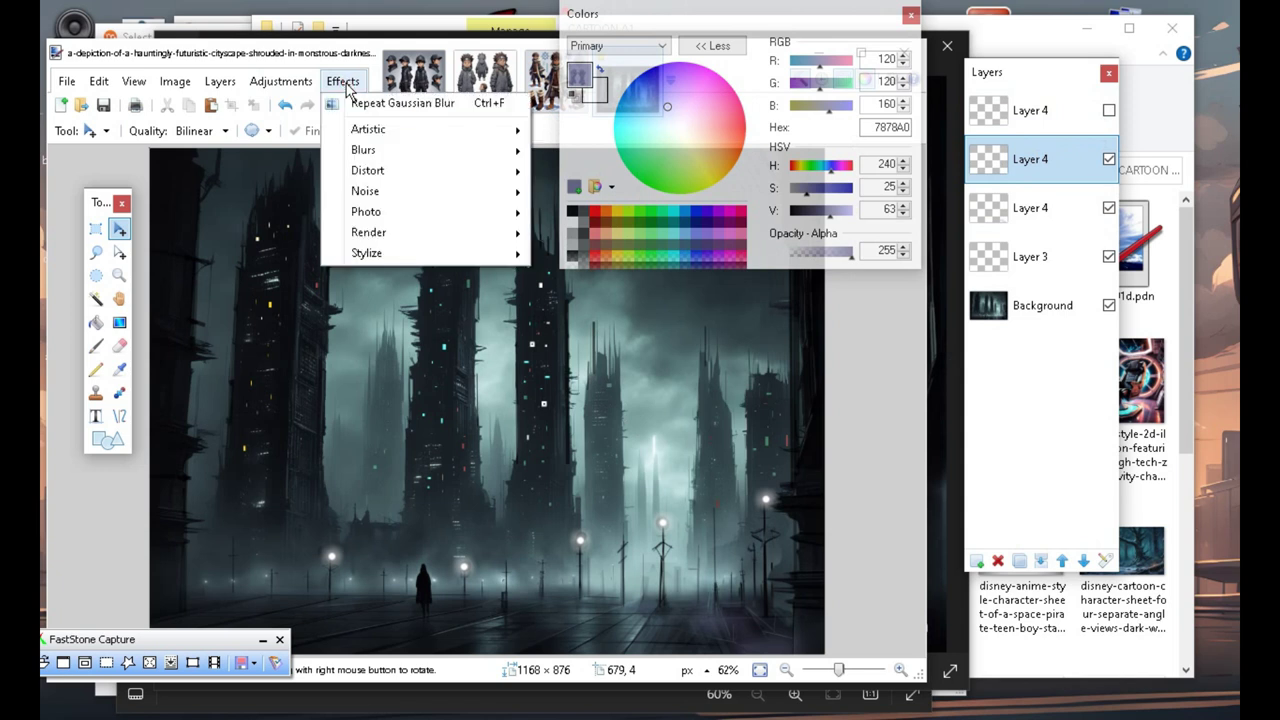
mouse_move(428, 162)
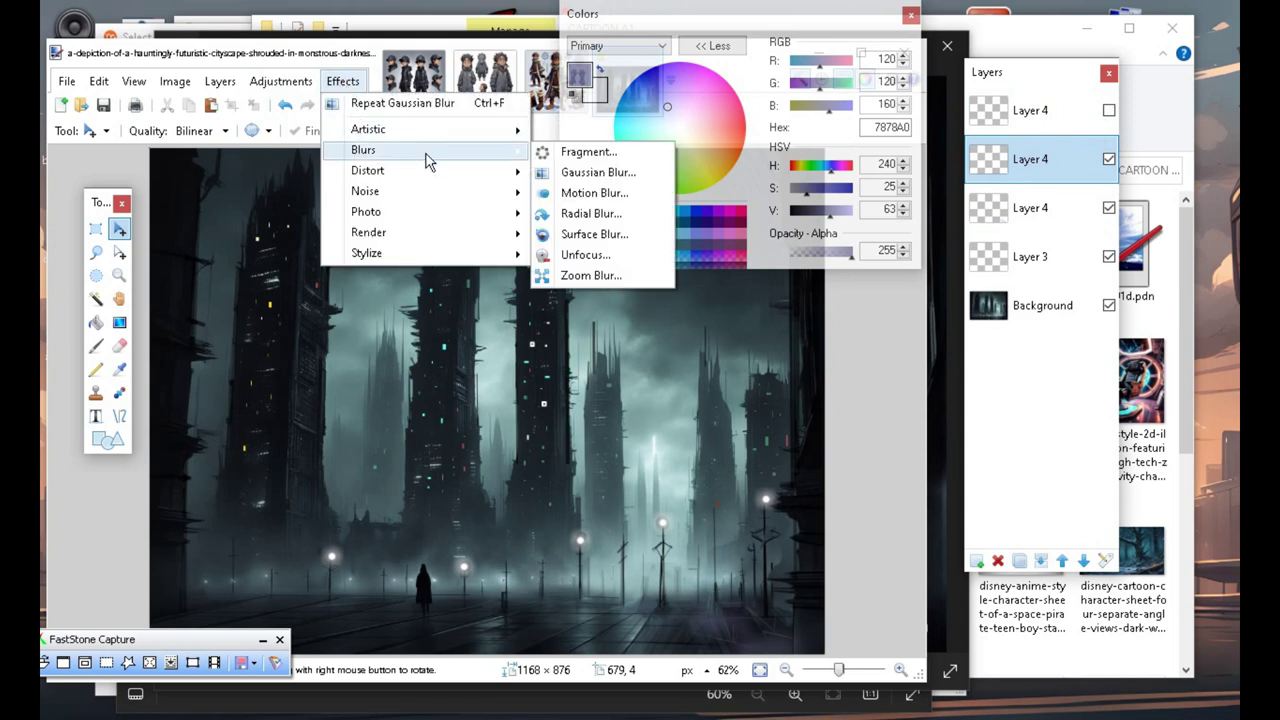
click(612, 175)
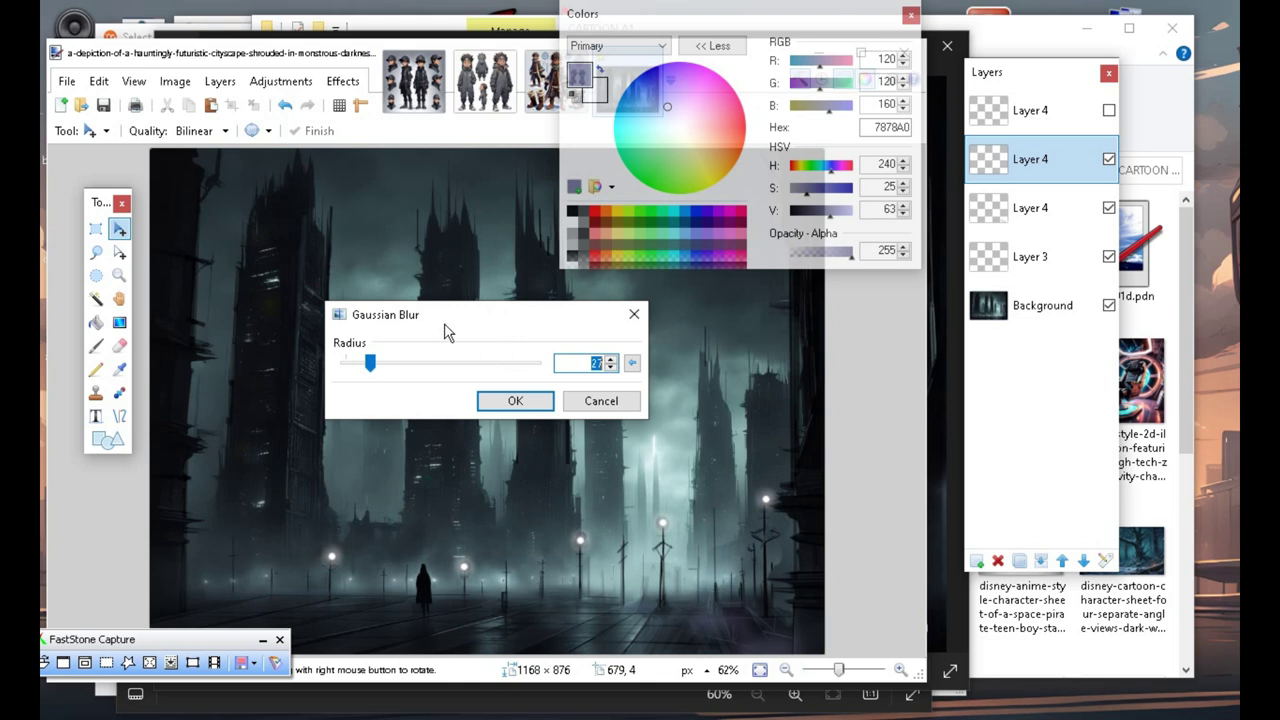
drag(446, 325, 257, 75)
drag(179, 113, 165, 118)
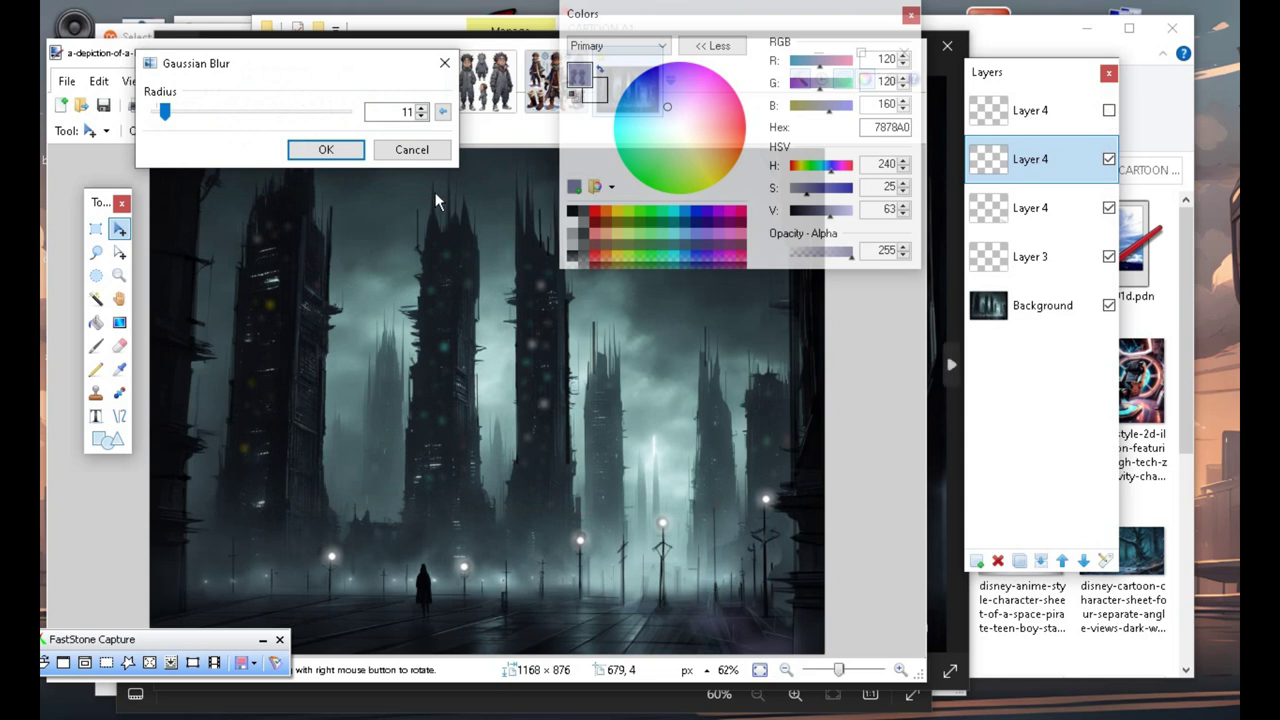
click(326, 149)
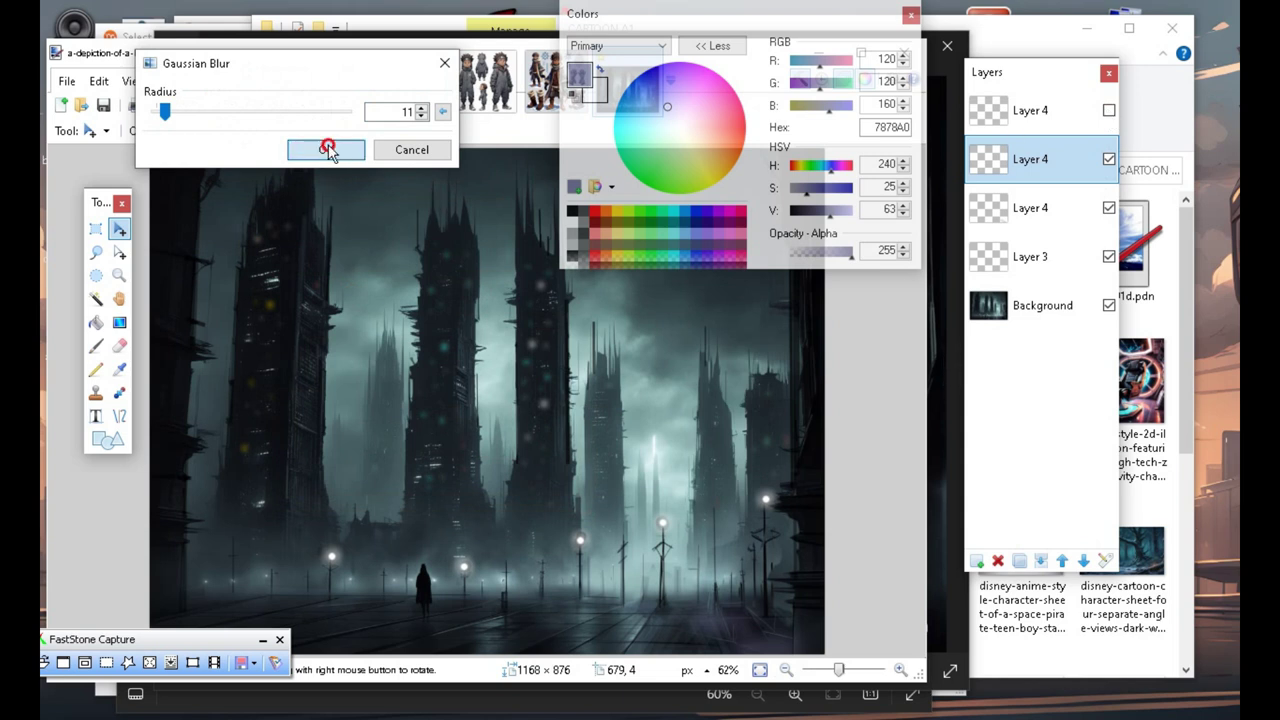
Move the blurred windows layer above the sharp copy and make both layers visible.
click(1108, 112)
click(1108, 112)
click(1108, 112)
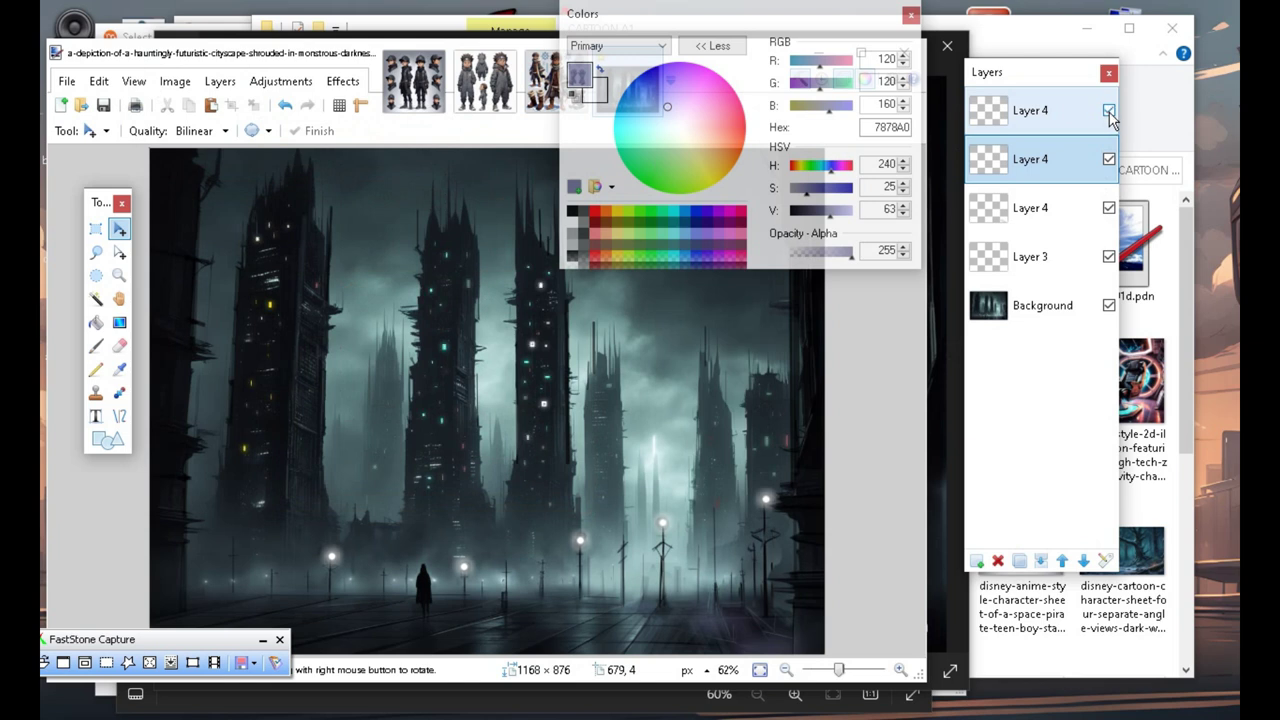
click(1108, 112)
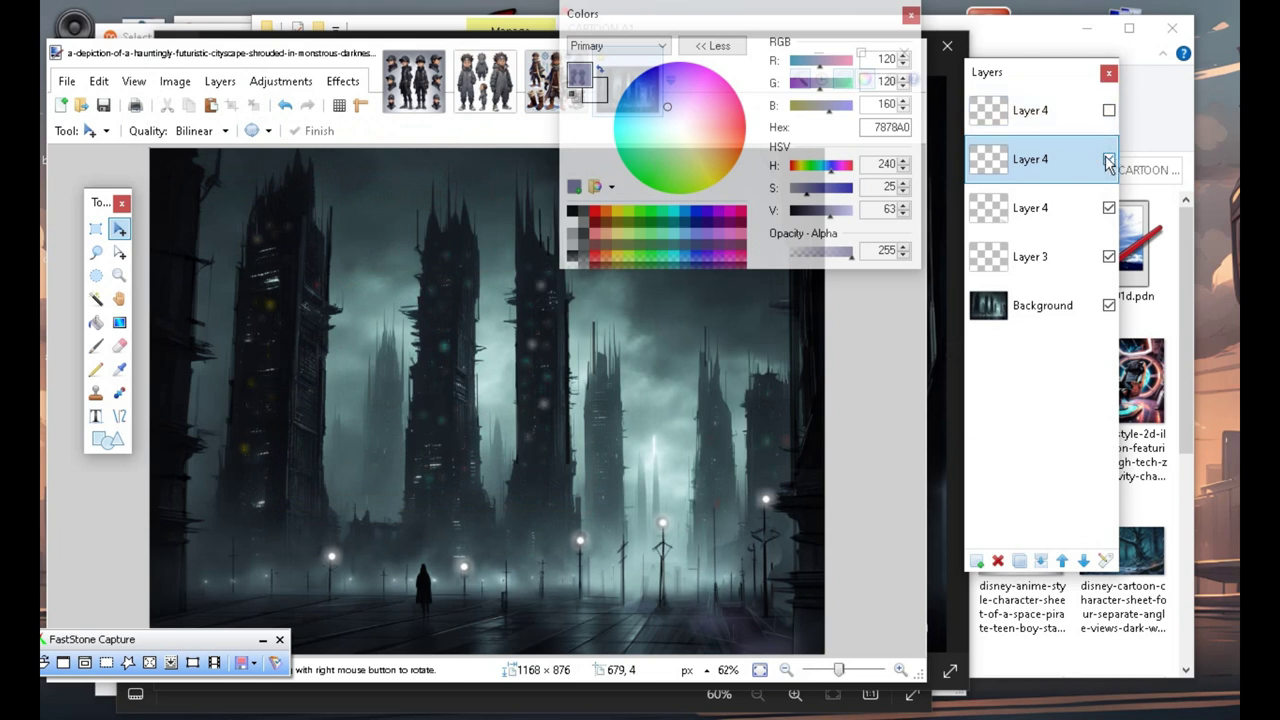
click(1108, 162)
drag(1043, 171, 1043, 112)
click(1109, 160)
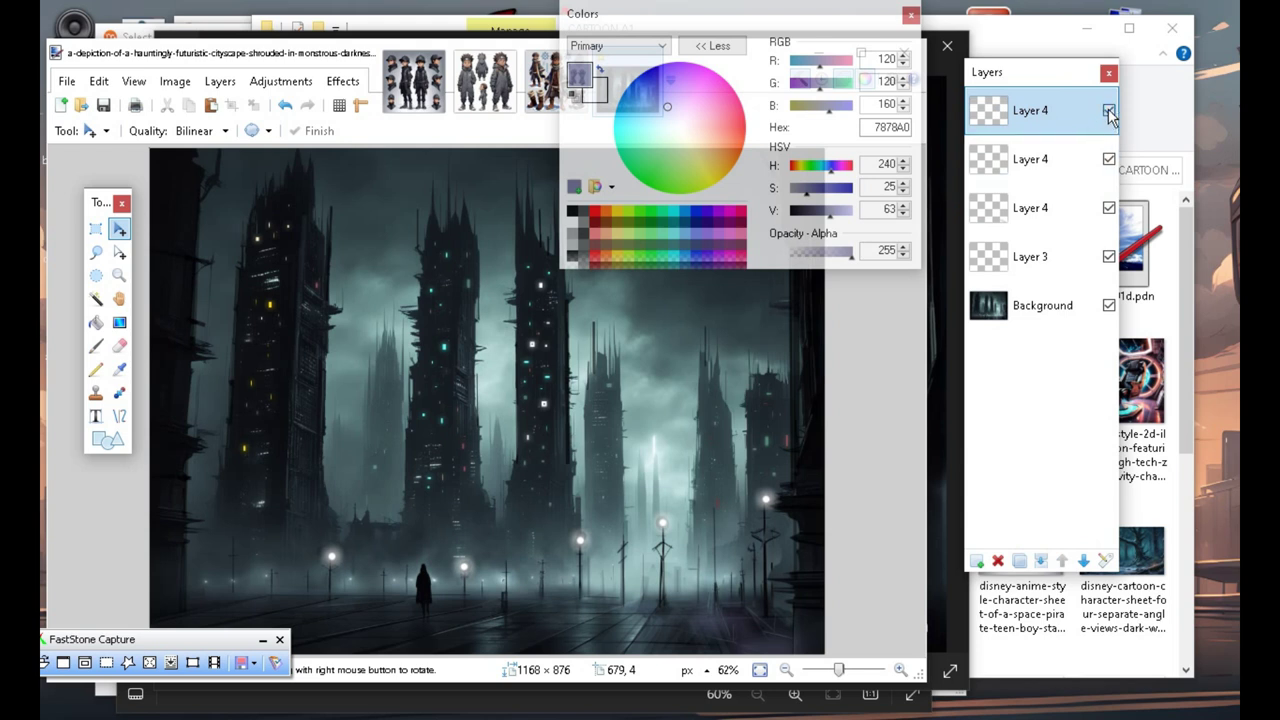
Toggle the blurred and sharp window layers off and on to compare the glow around the tower lights.
click(1109, 111)
click(1108, 111)
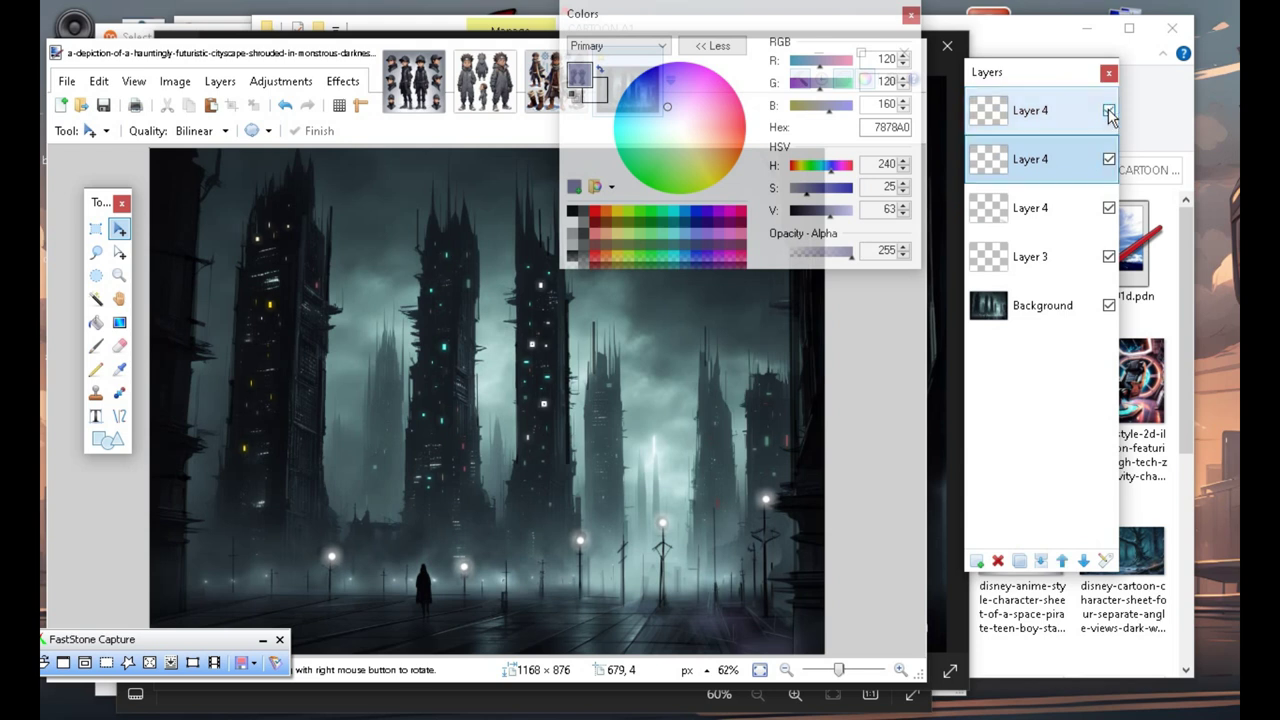
click(1108, 111)
click(1108, 111)
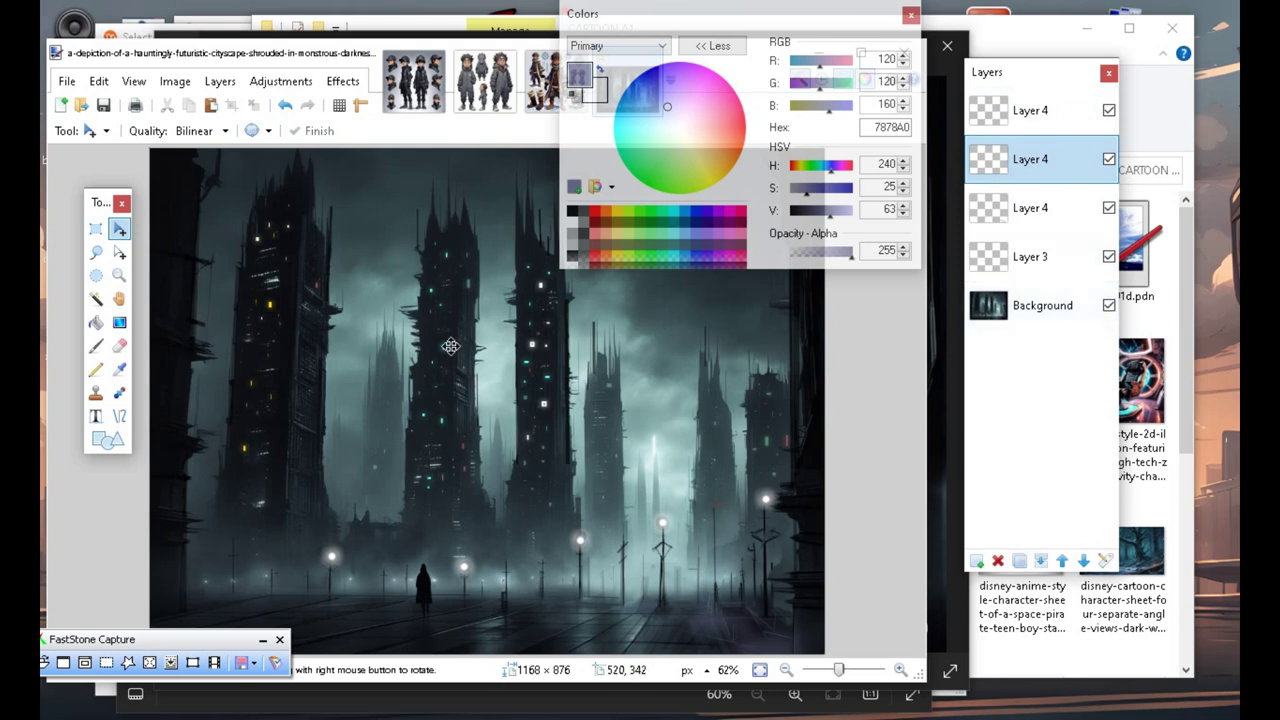
click(1109, 160)
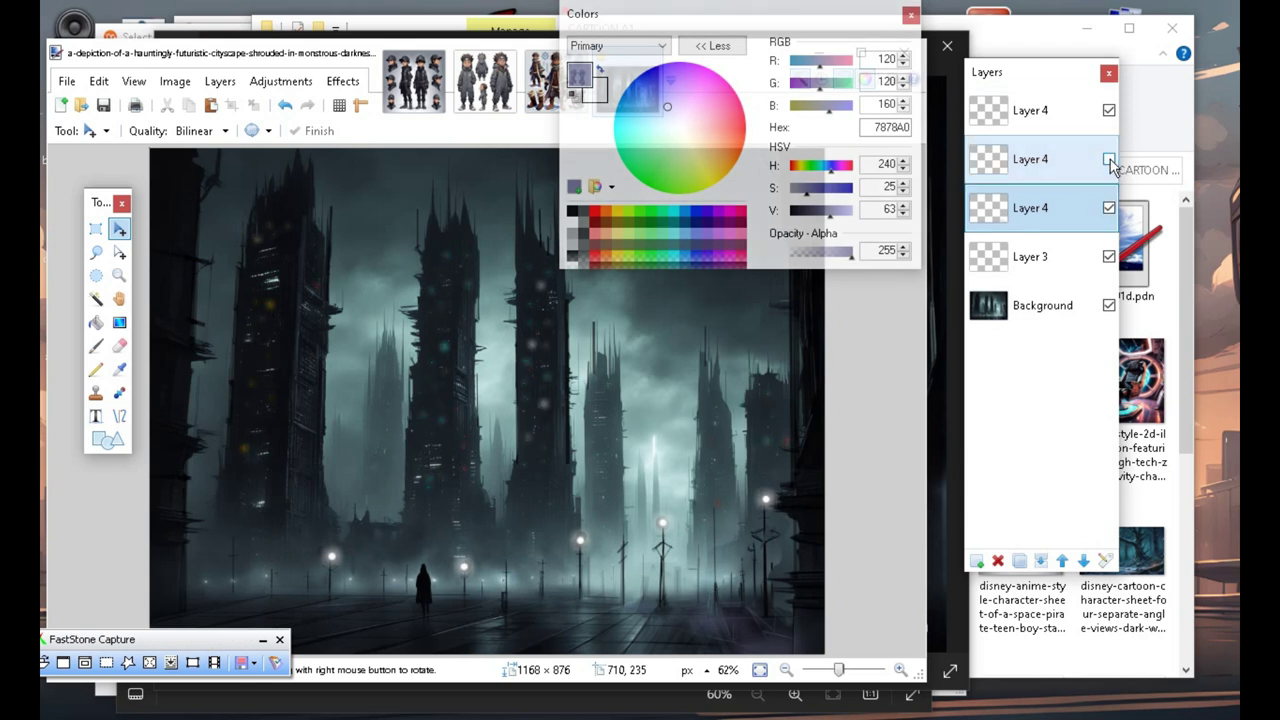
click(1109, 160)
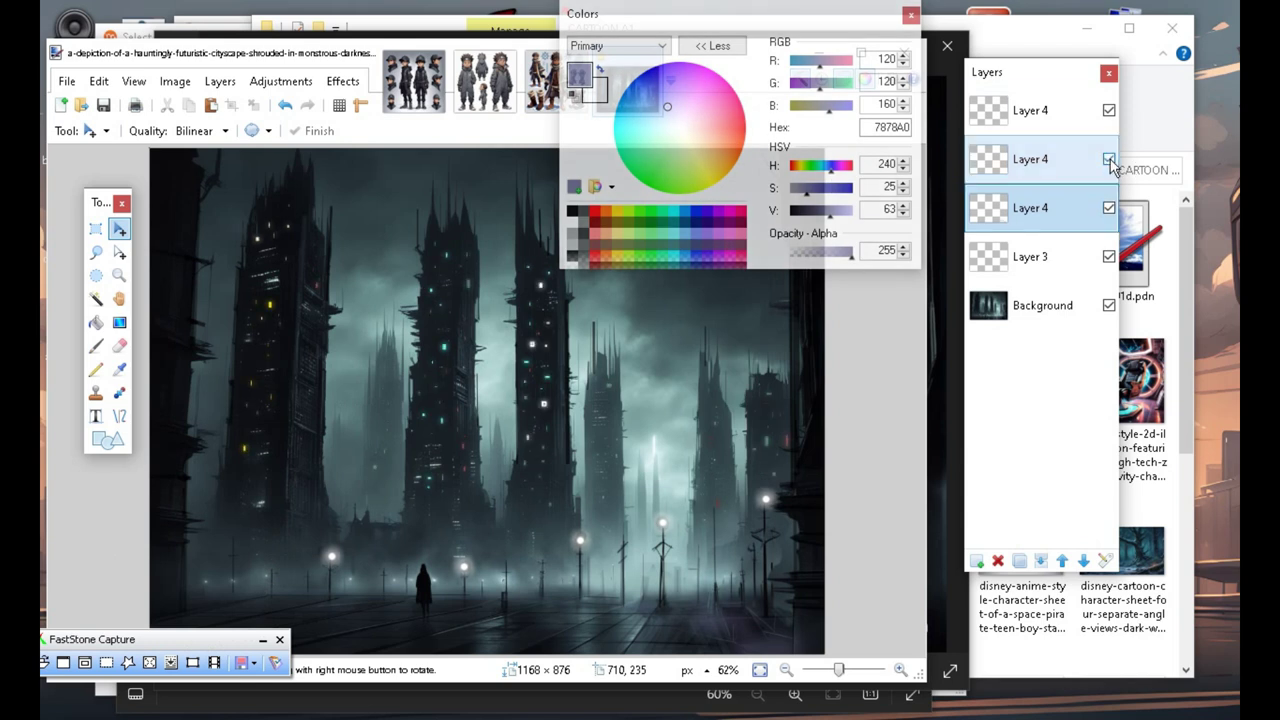